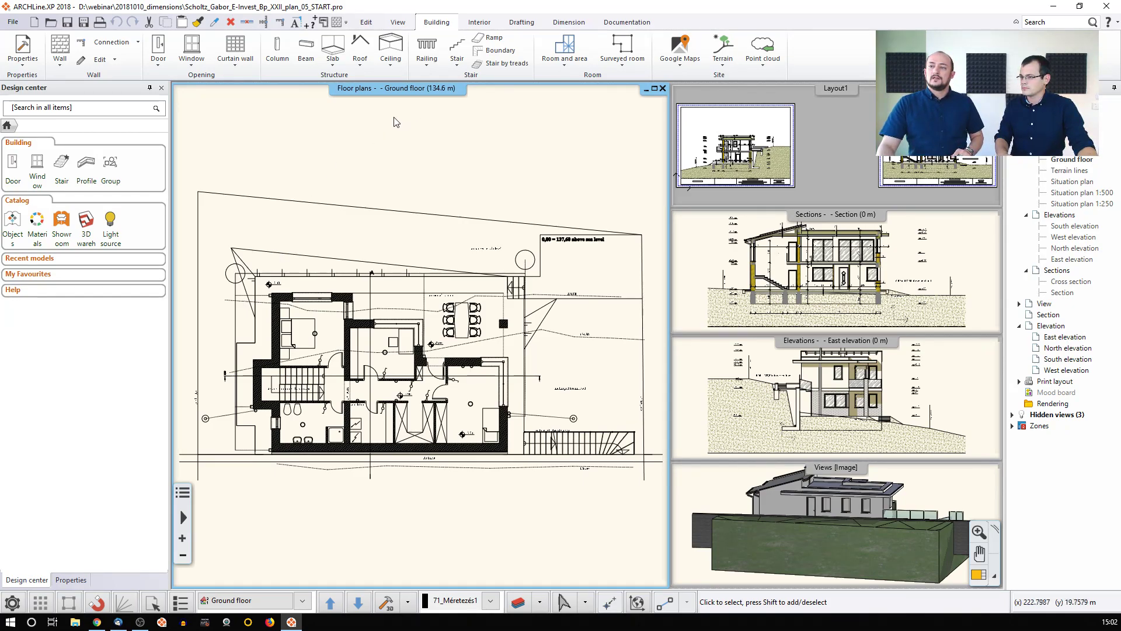
Open the length dimension properties and examine the available arrowhead types and the saved normál style
click(557, 26)
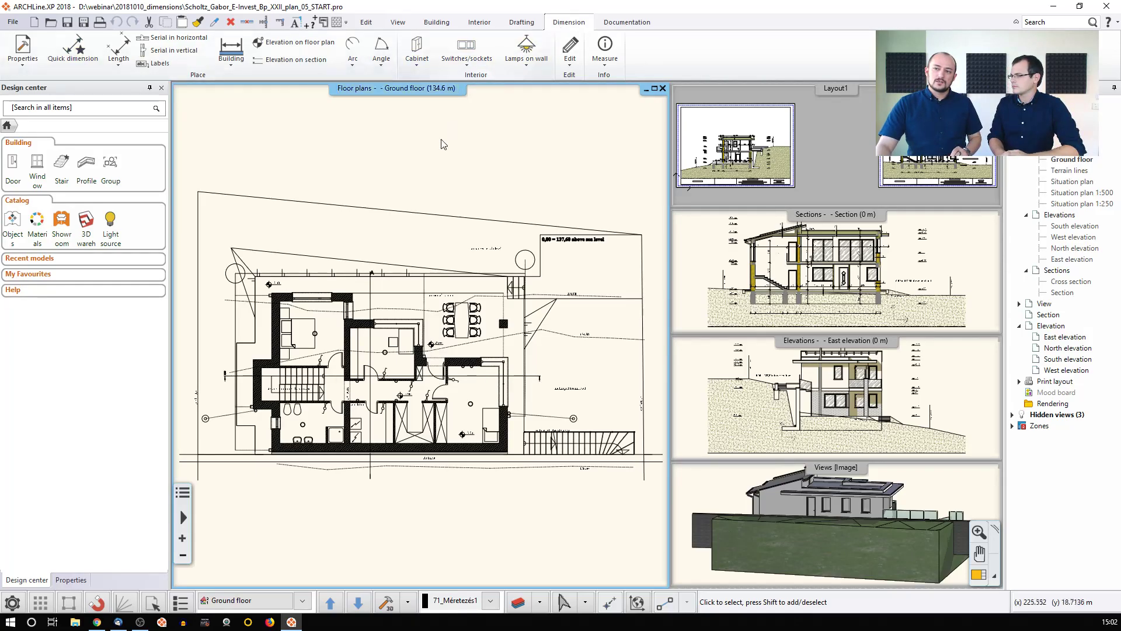
click(27, 68)
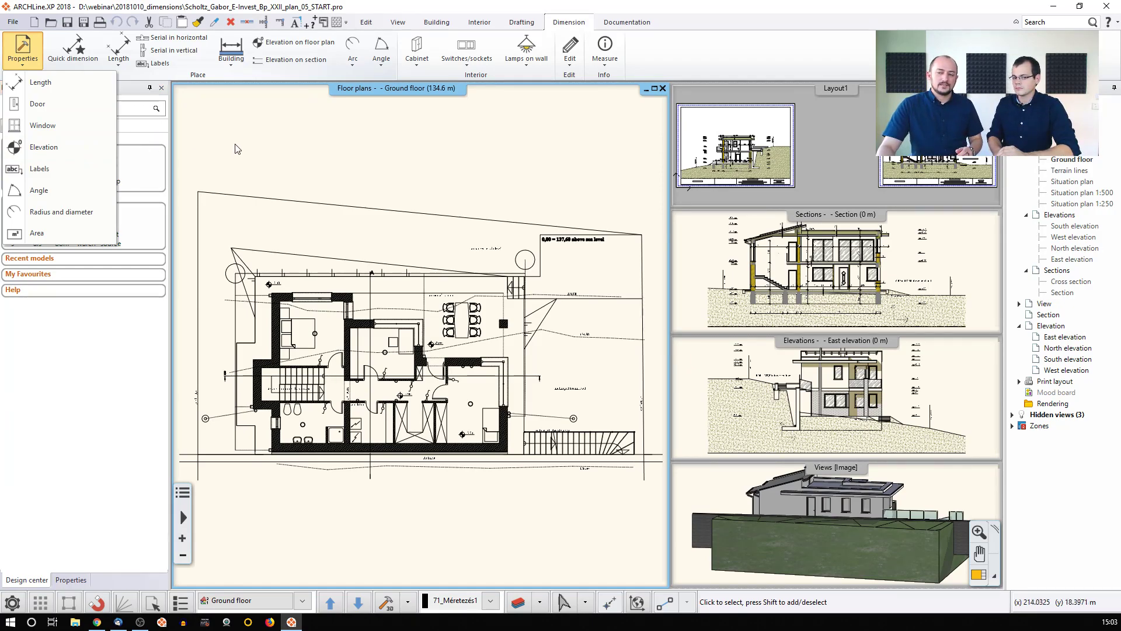
click(270, 156)
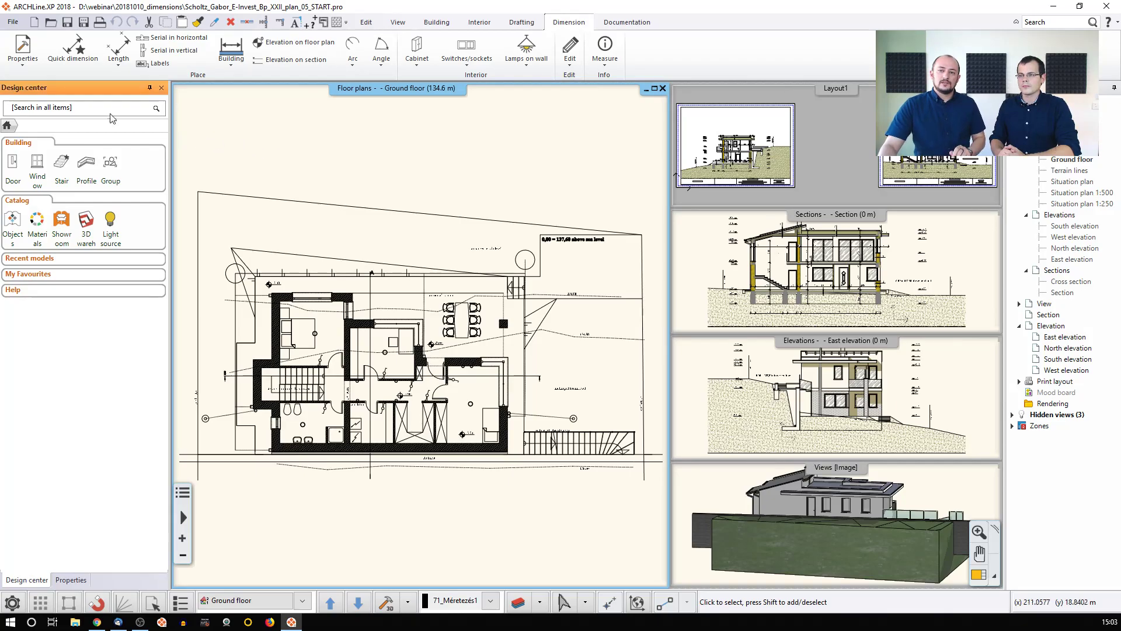
click(27, 53)
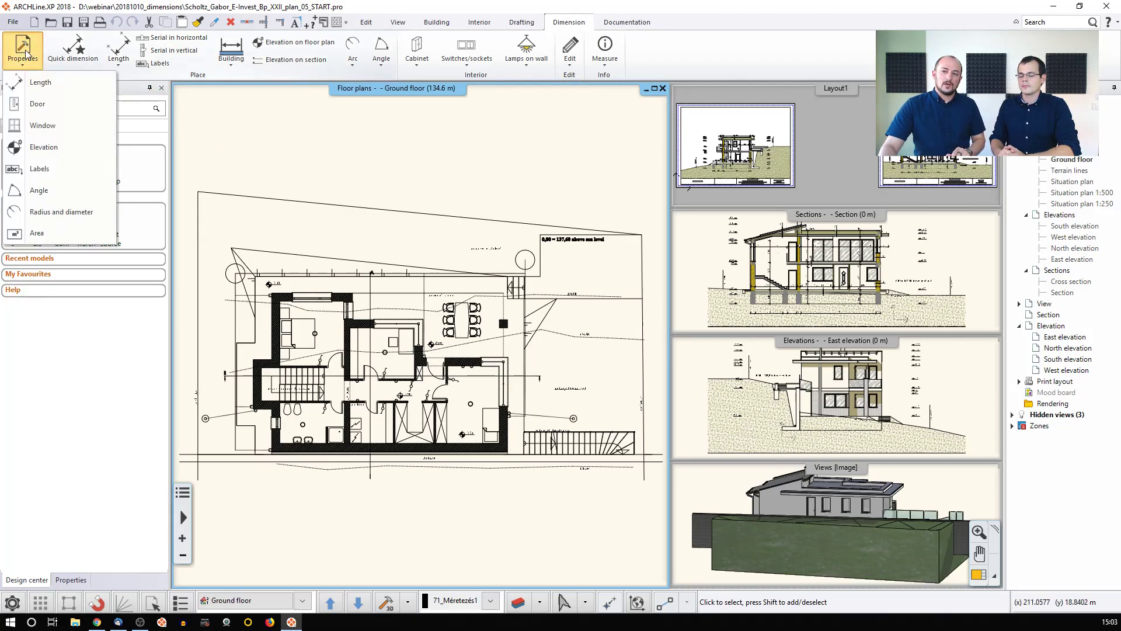
click(41, 86)
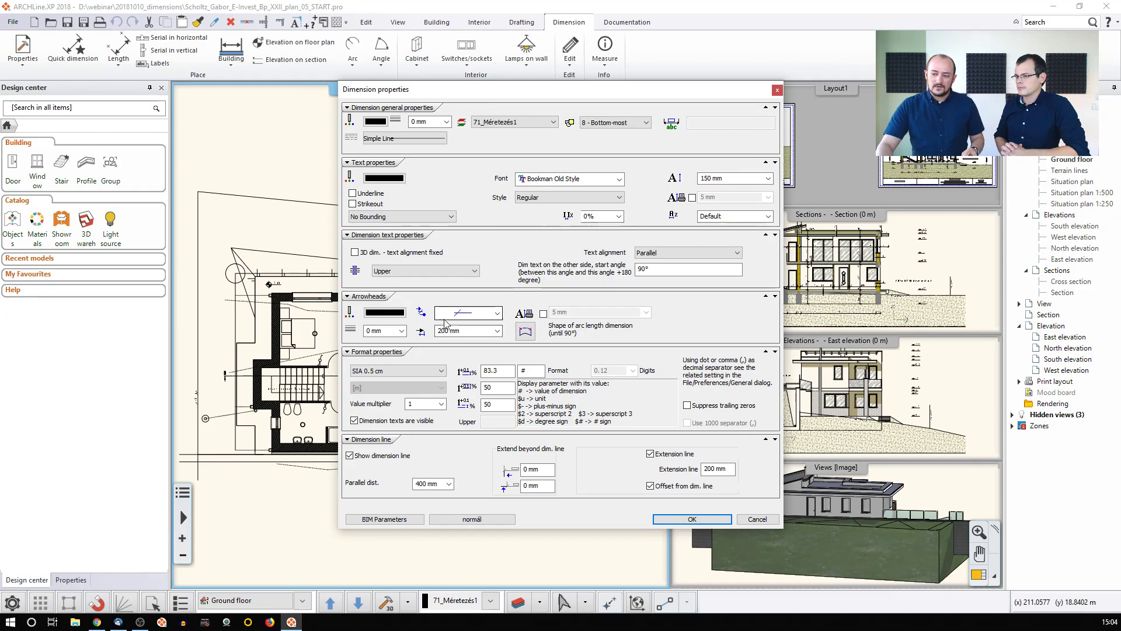
click(498, 316)
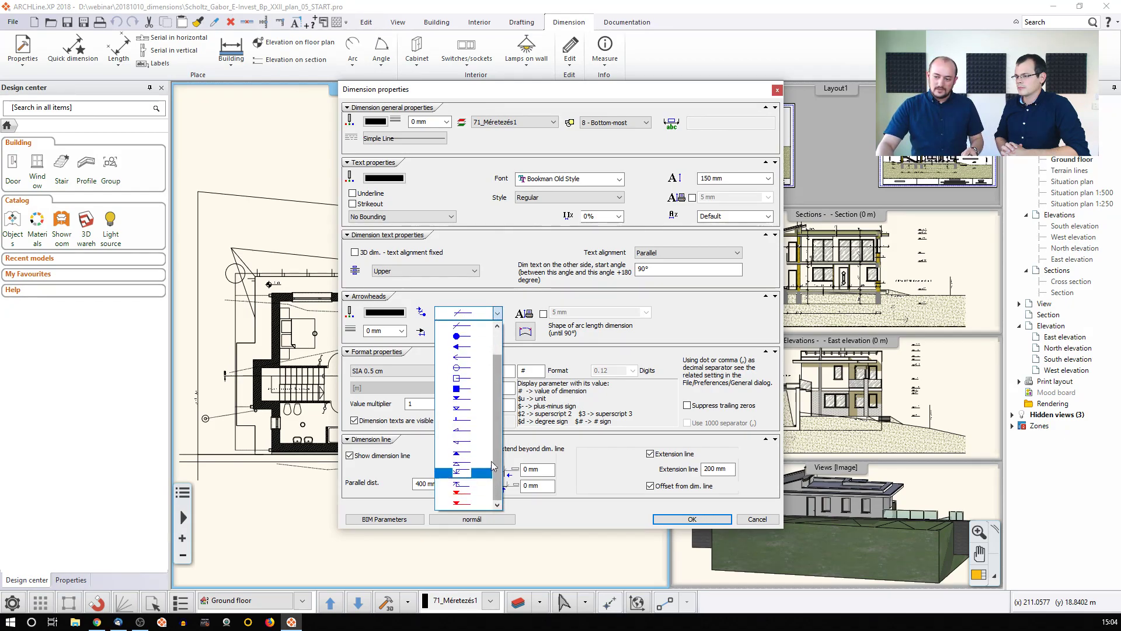
click(667, 329)
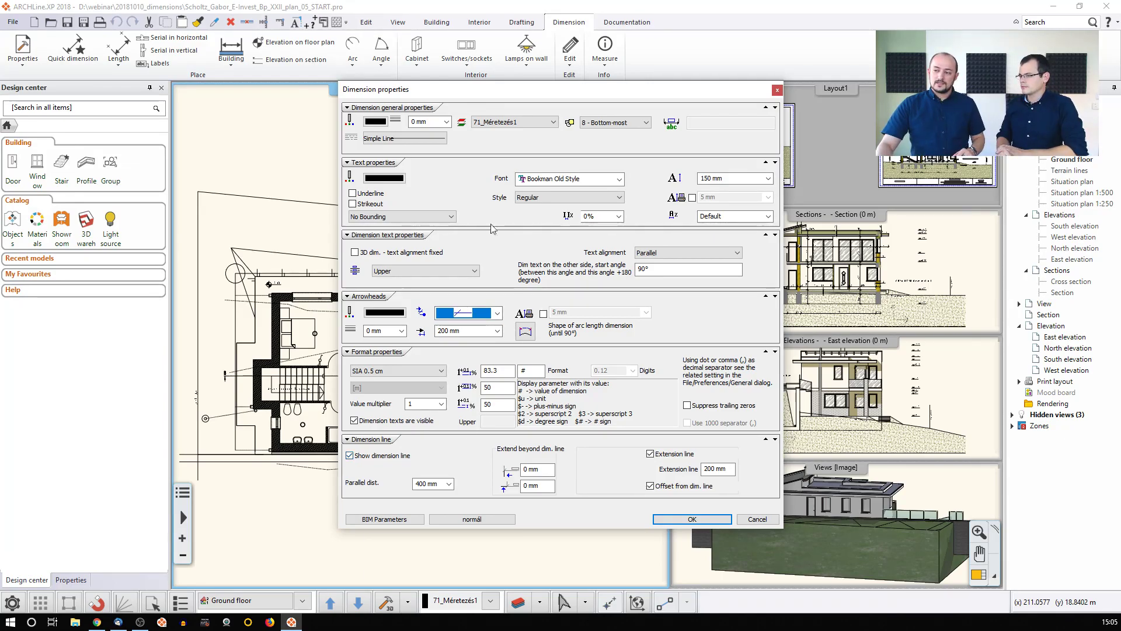
click(472, 520)
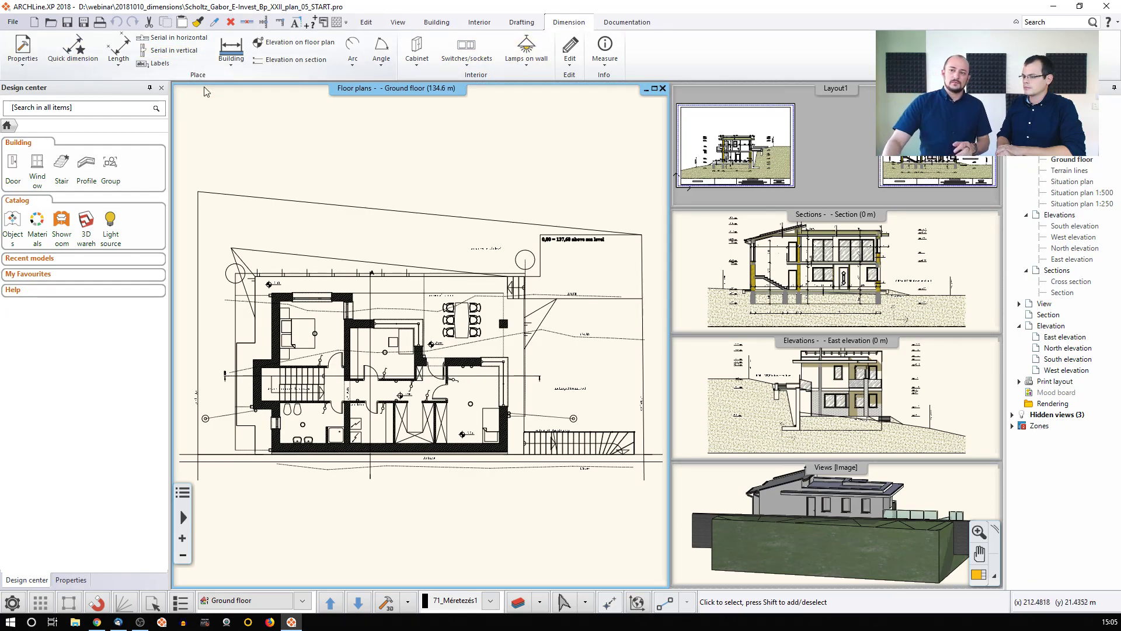
Add a Quick dimension to the sloping line just above the house plan, placing the dimension line above it
click(83, 57)
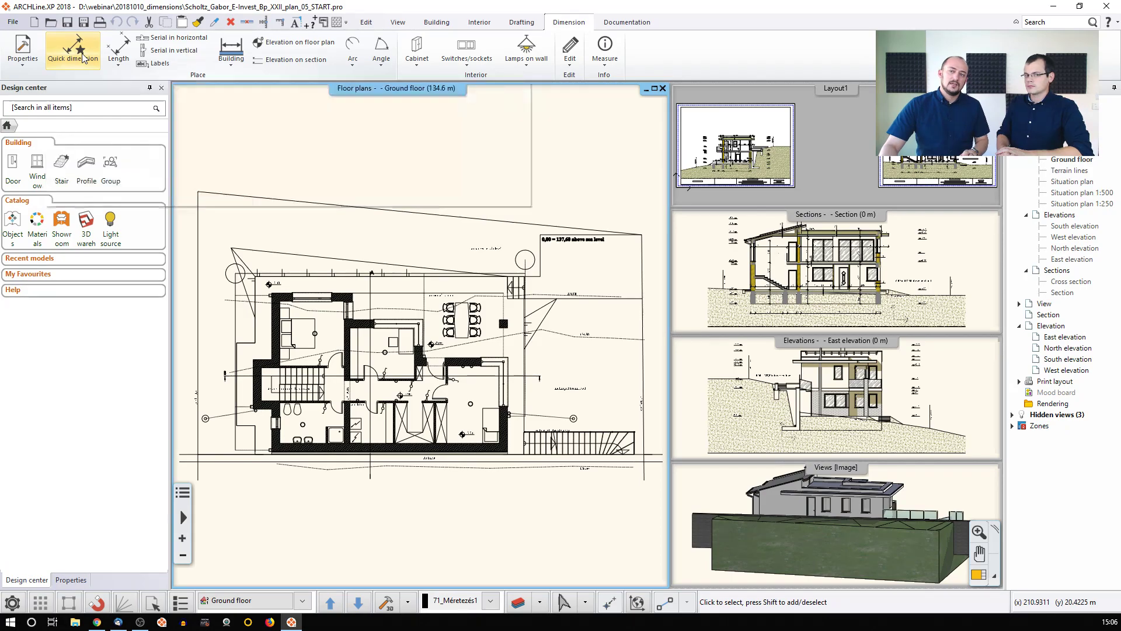
middle_drag(328, 254, 340, 233)
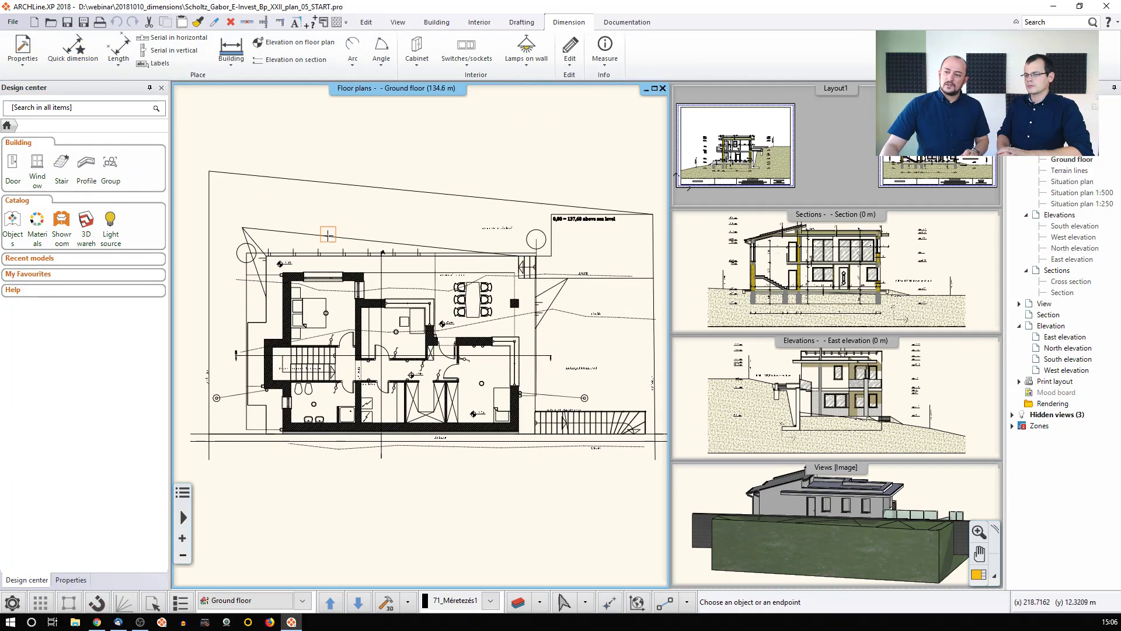
click(338, 234)
click(299, 215)
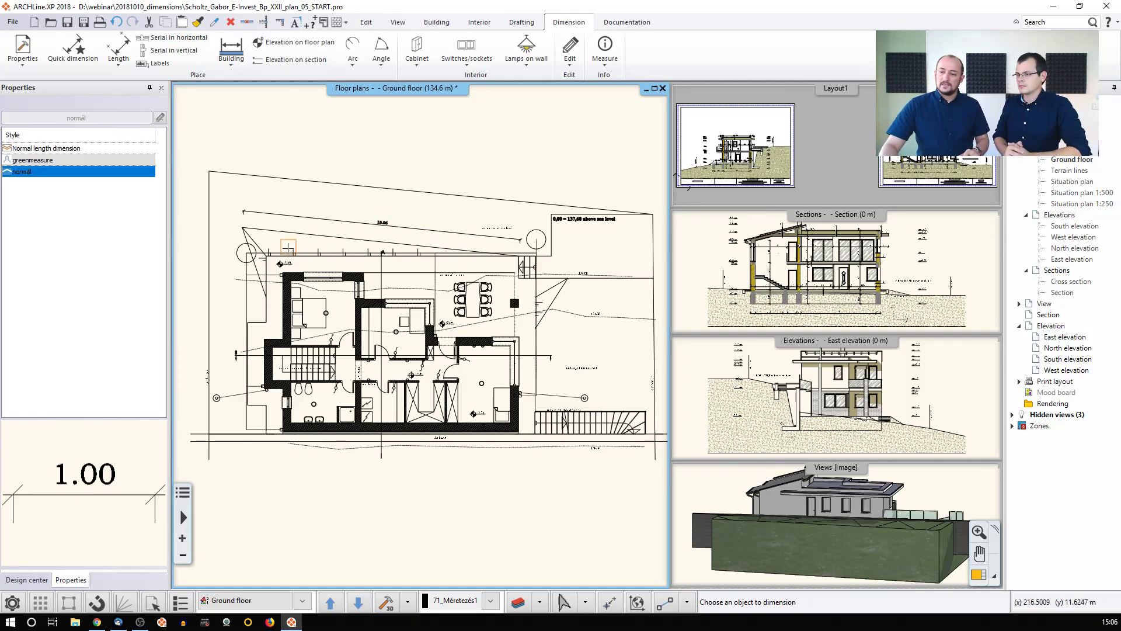
Add a diameter dimension to the circle beside the sloping line's left end using Quick dimension
scroll(289, 247, up, 4)
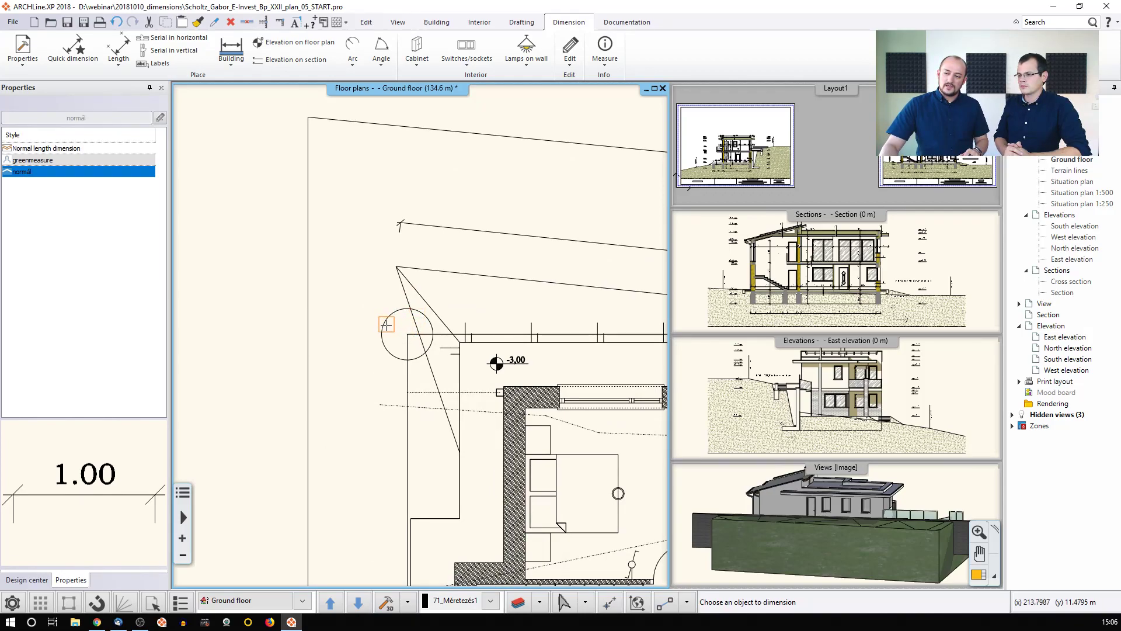
click(387, 324)
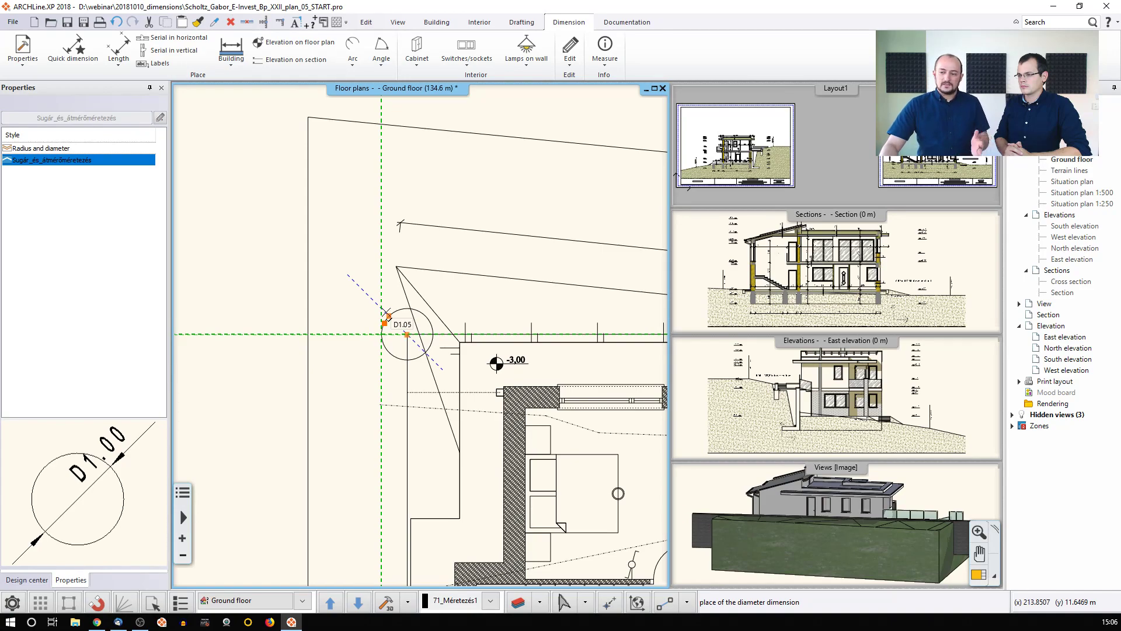
click(387, 314)
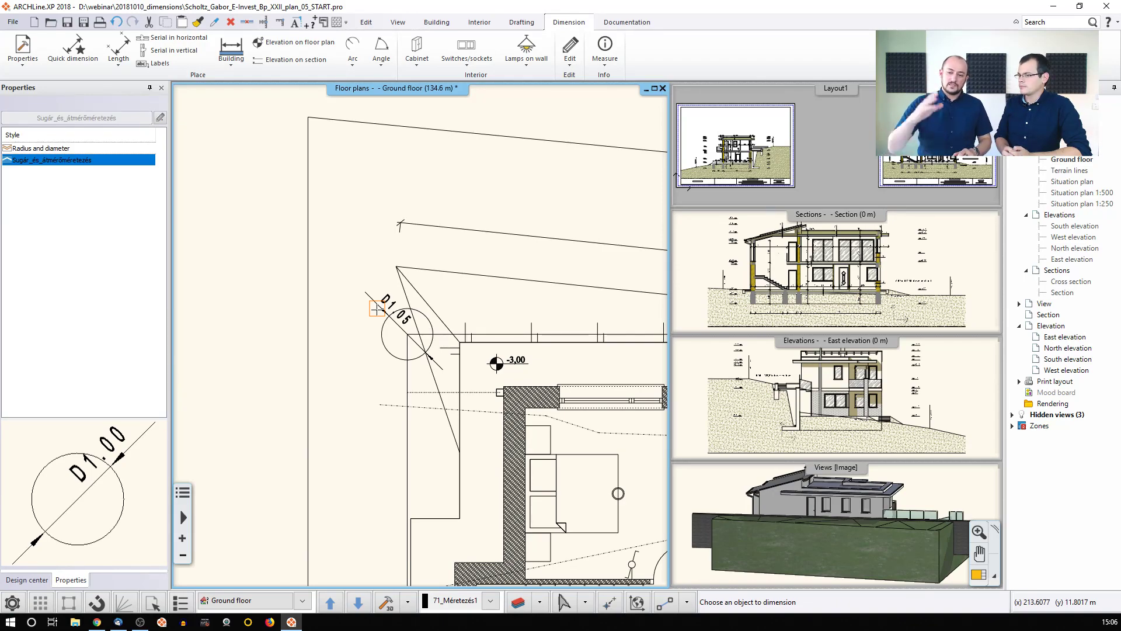
key(Escape)
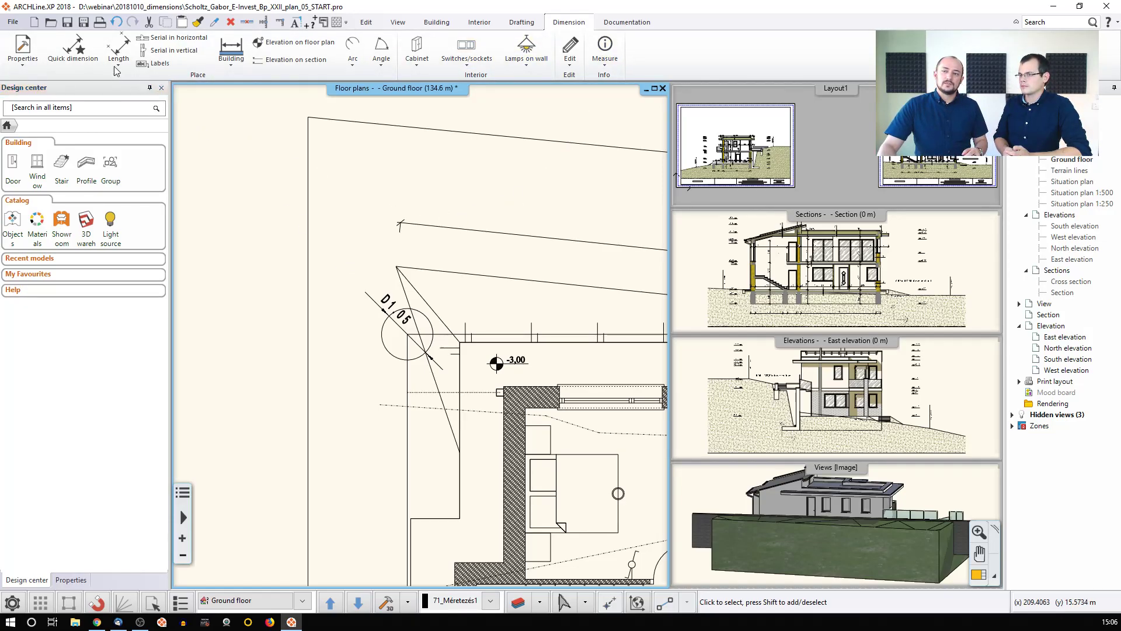
Place an Aligned length dimension, switched to vertical, between the bedroom's inner upper-left wall corner and the outer corner of the bedside table
middle_drag(594, 268, 441, 244)
scroll(441, 249, down, 2)
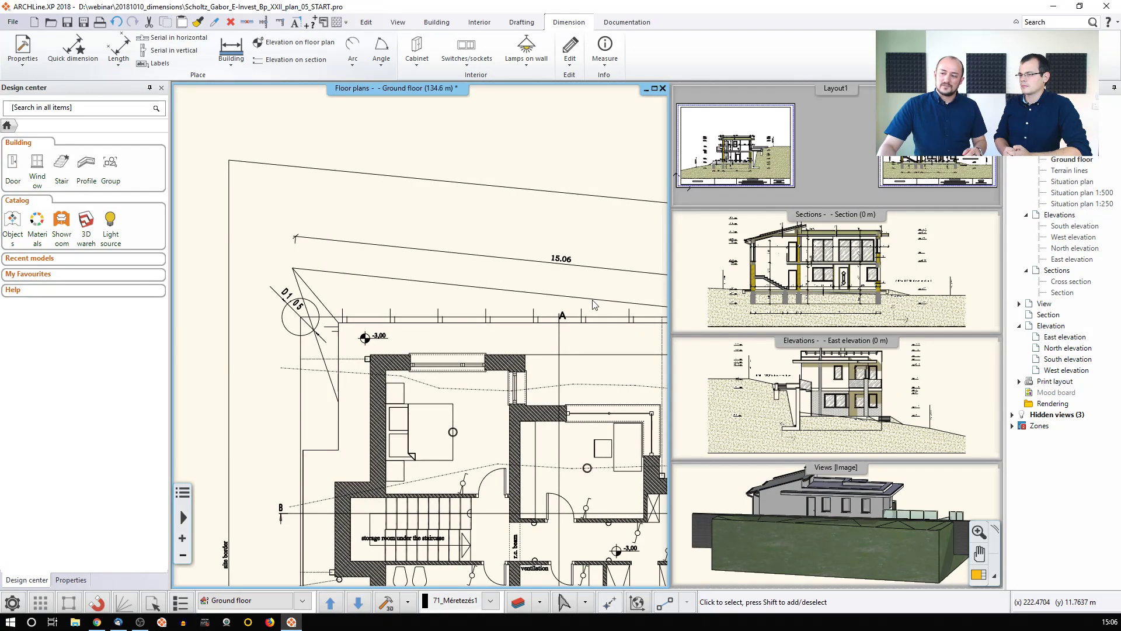
scroll(419, 381, up, 2)
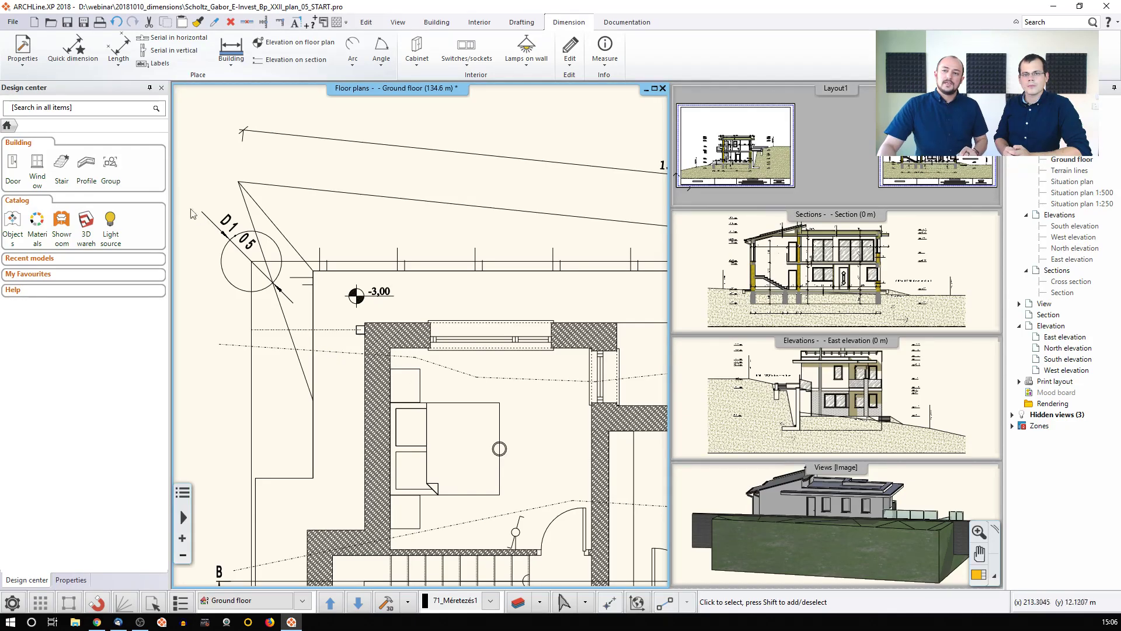
click(121, 65)
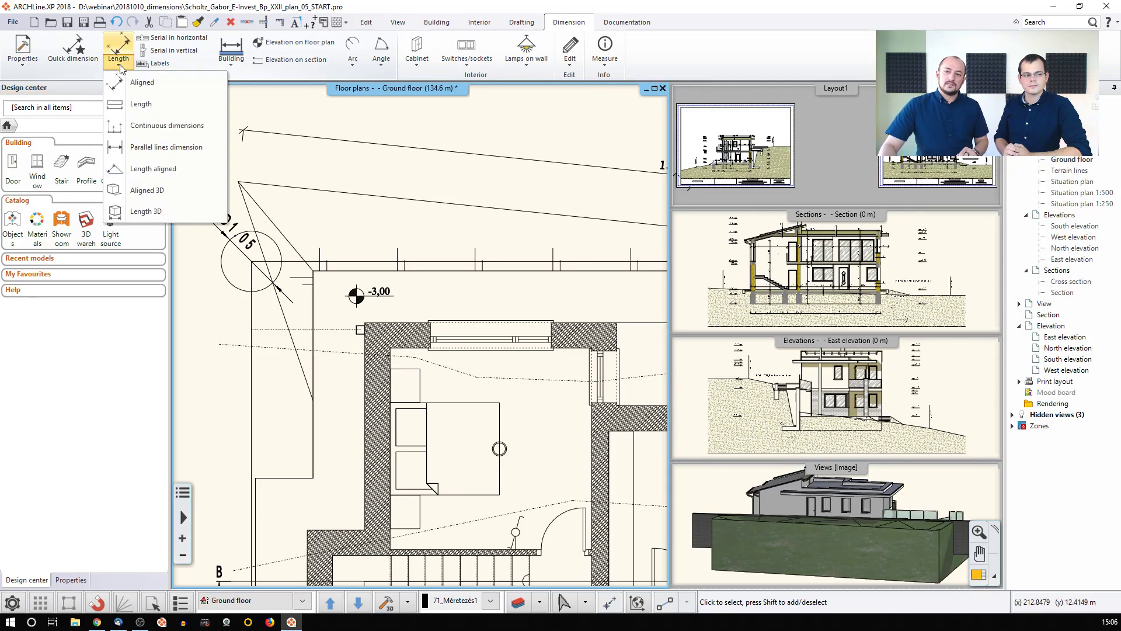
click(153, 82)
scroll(413, 326, up, 1)
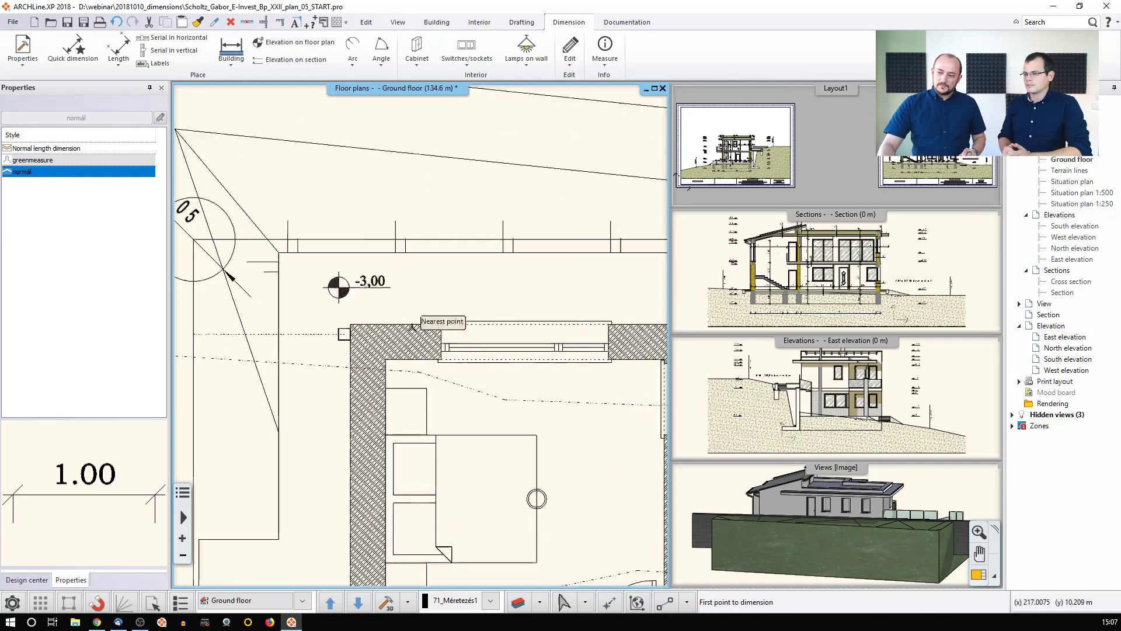
click(384, 366)
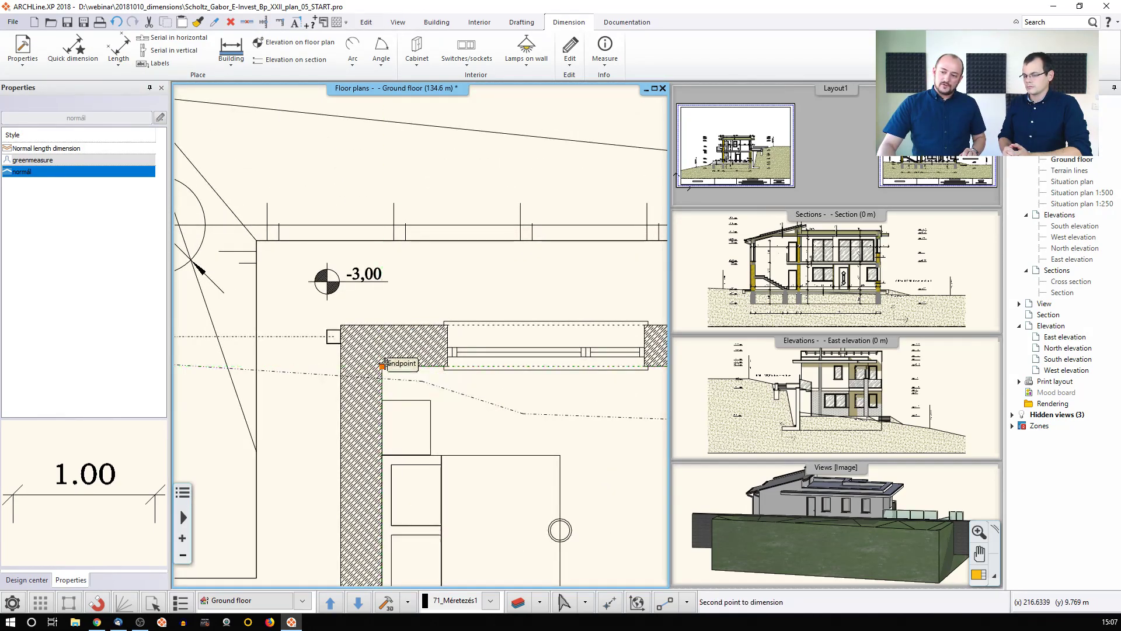
click(430, 401)
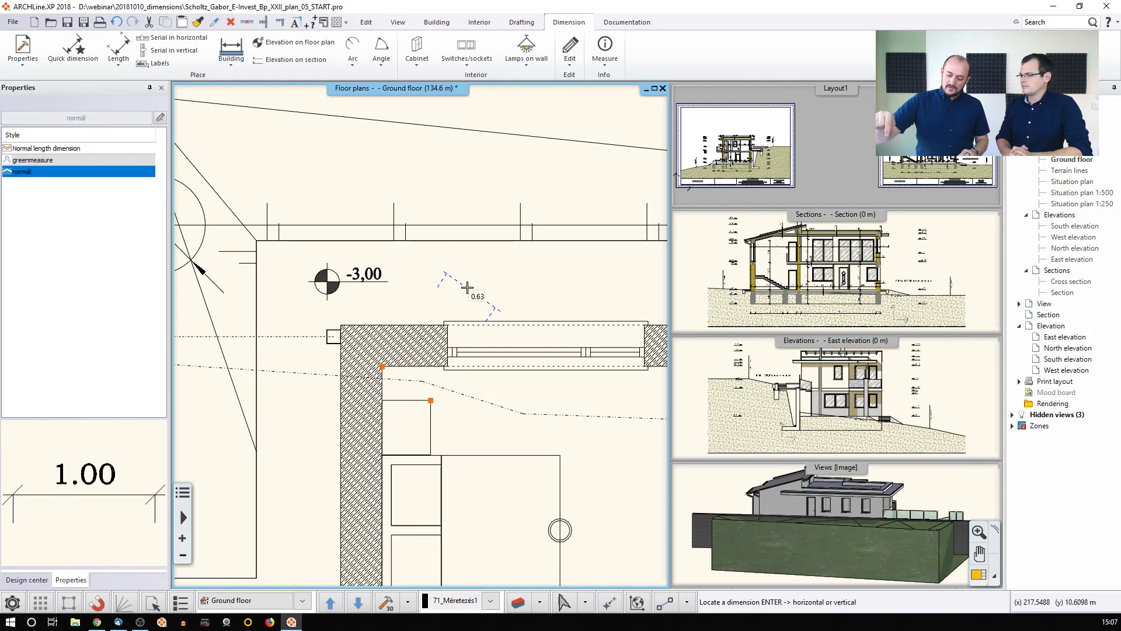
key(Return)
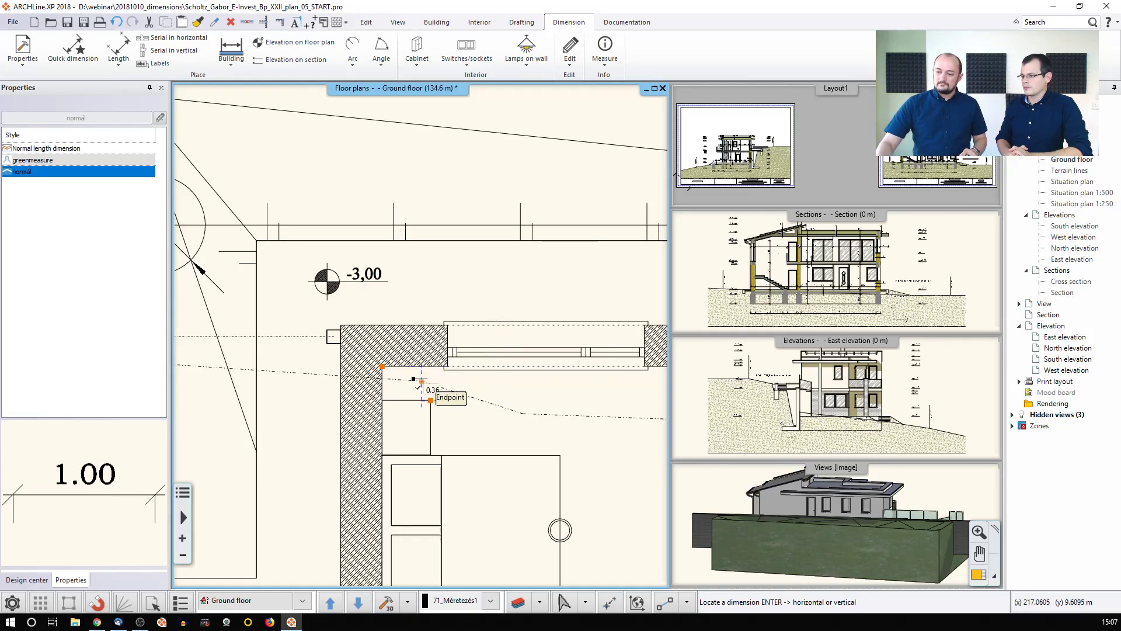
click(430, 400)
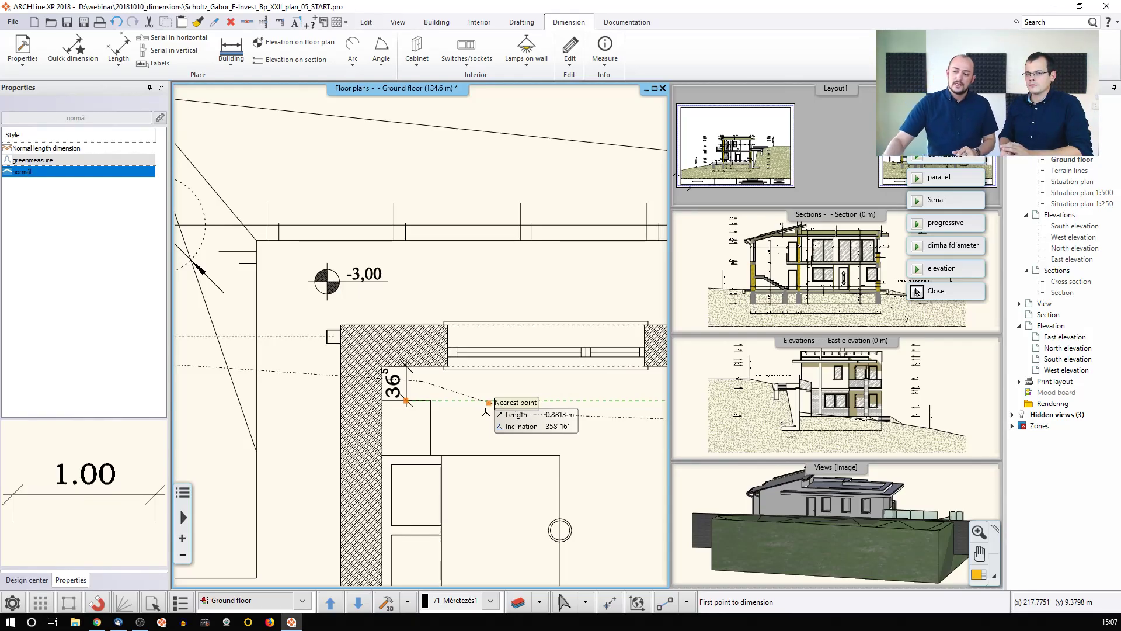
key(Escape)
Open the settings of the Building dimension for walls and review the three commands to execute
scroll(454, 414, down, 2)
scroll(453, 412, down, 2)
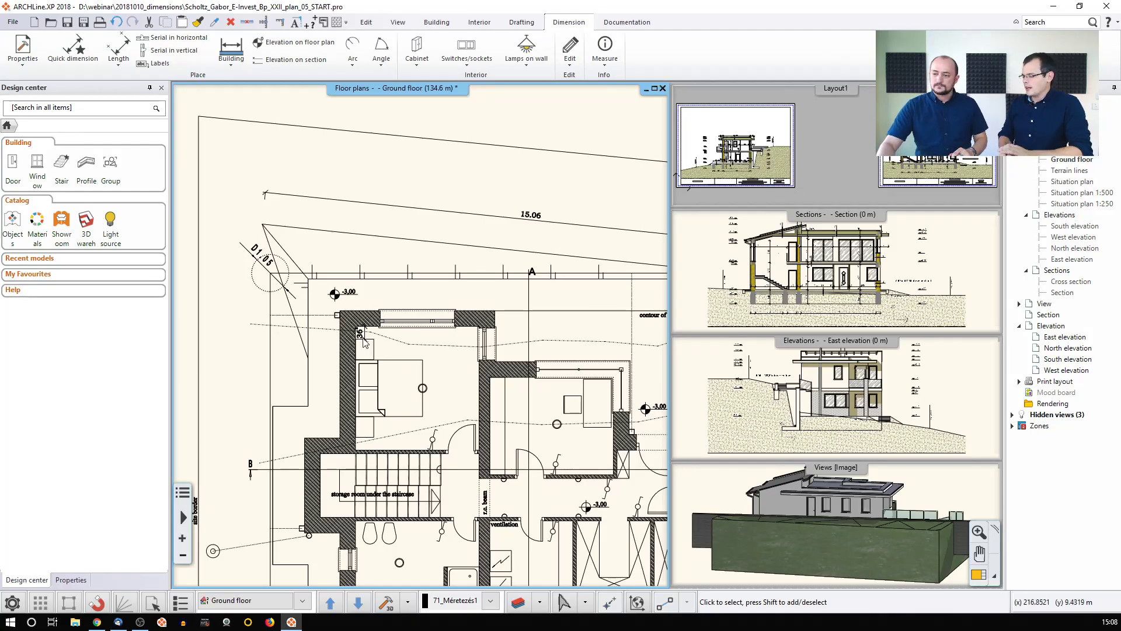
middle_drag(419, 363, 401, 346)
scroll(402, 350, down, 1)
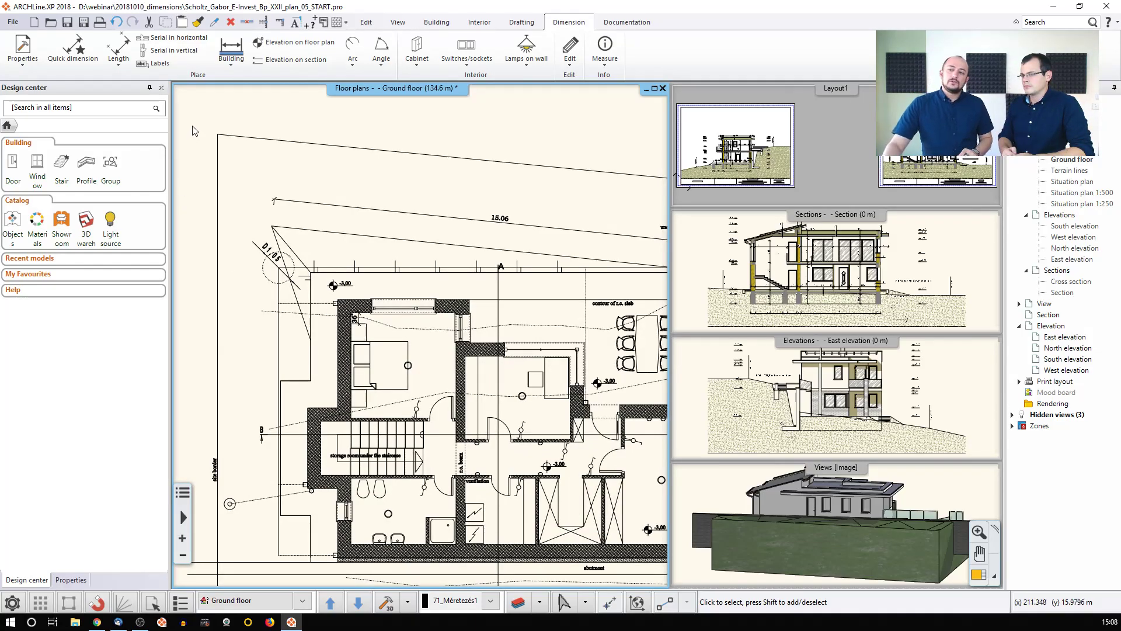
click(230, 65)
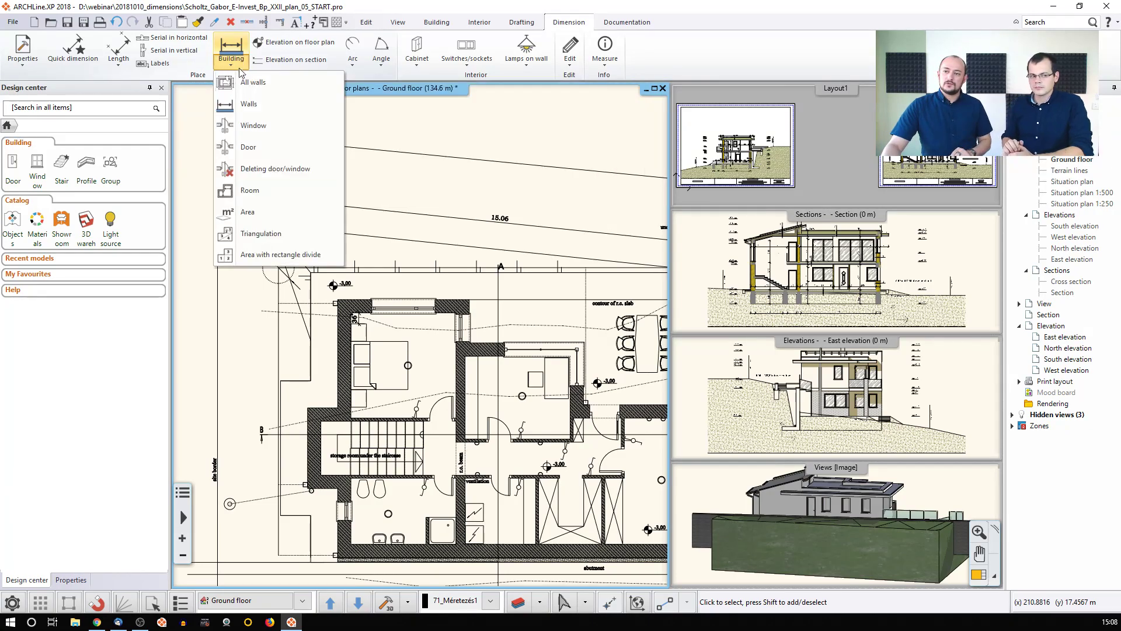
click(251, 105)
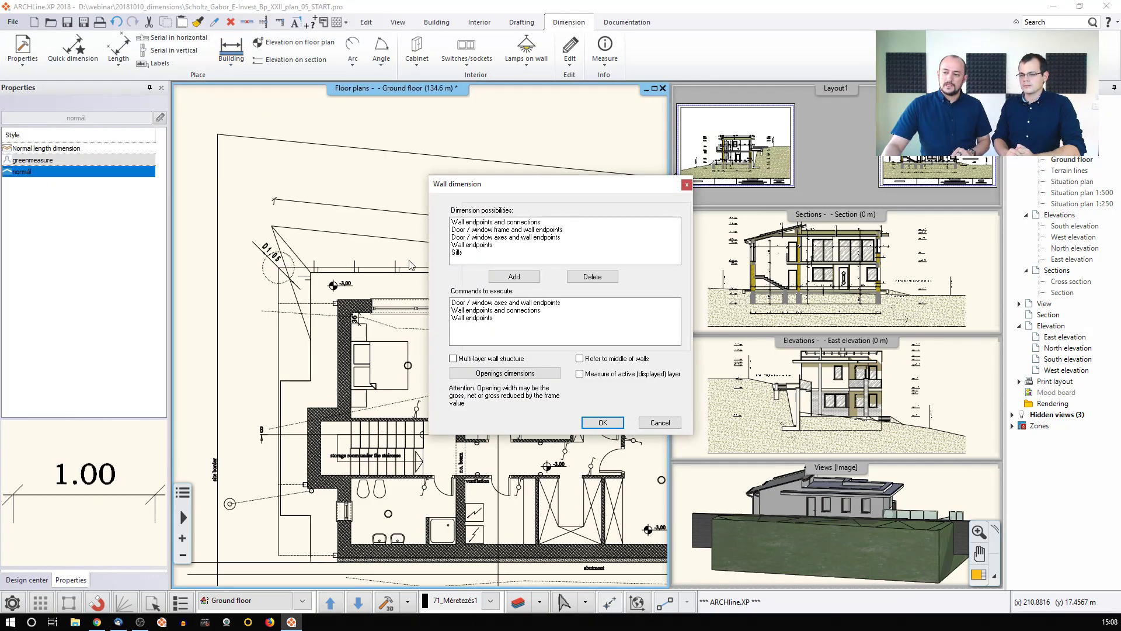
drag(502, 187, 563, 159)
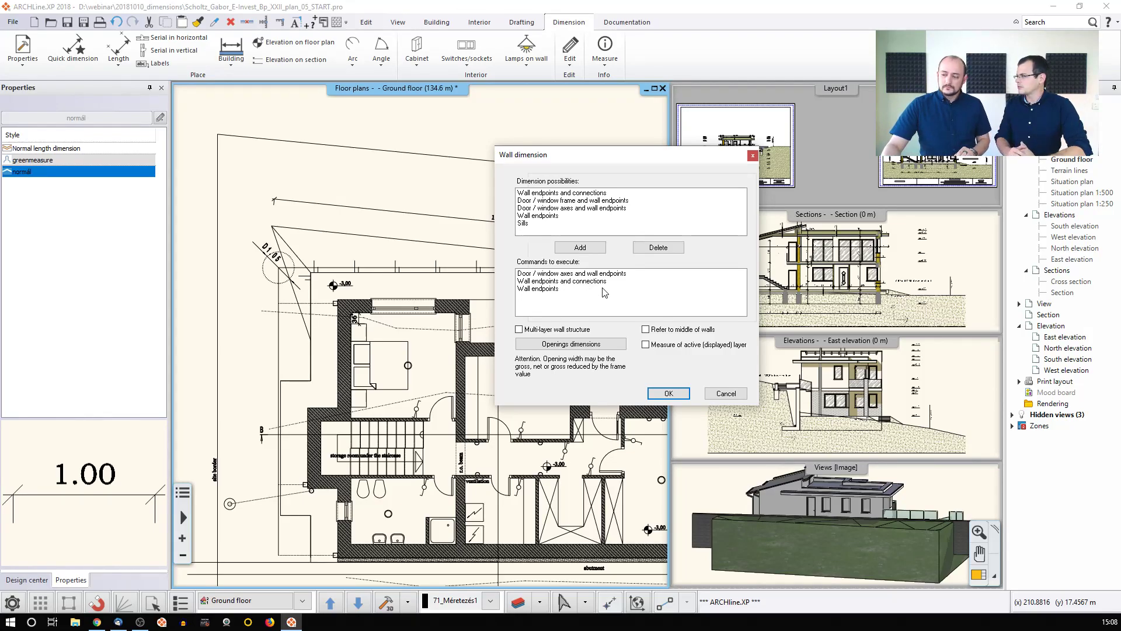
click(542, 273)
click(543, 281)
click(546, 289)
click(548, 274)
click(548, 281)
click(548, 274)
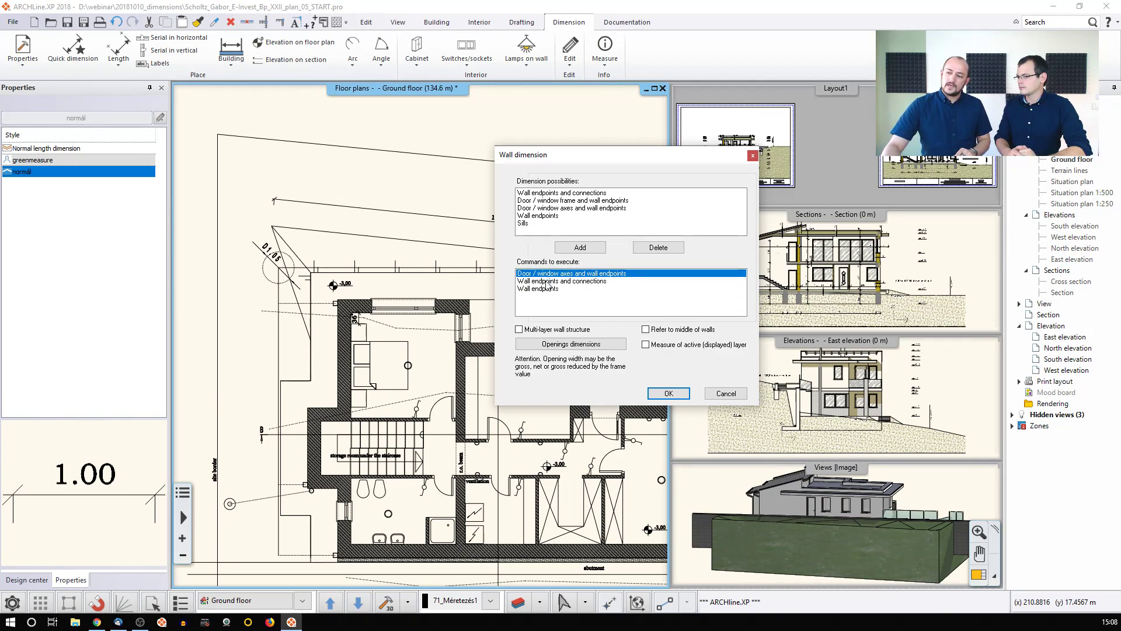
click(546, 281)
click(549, 289)
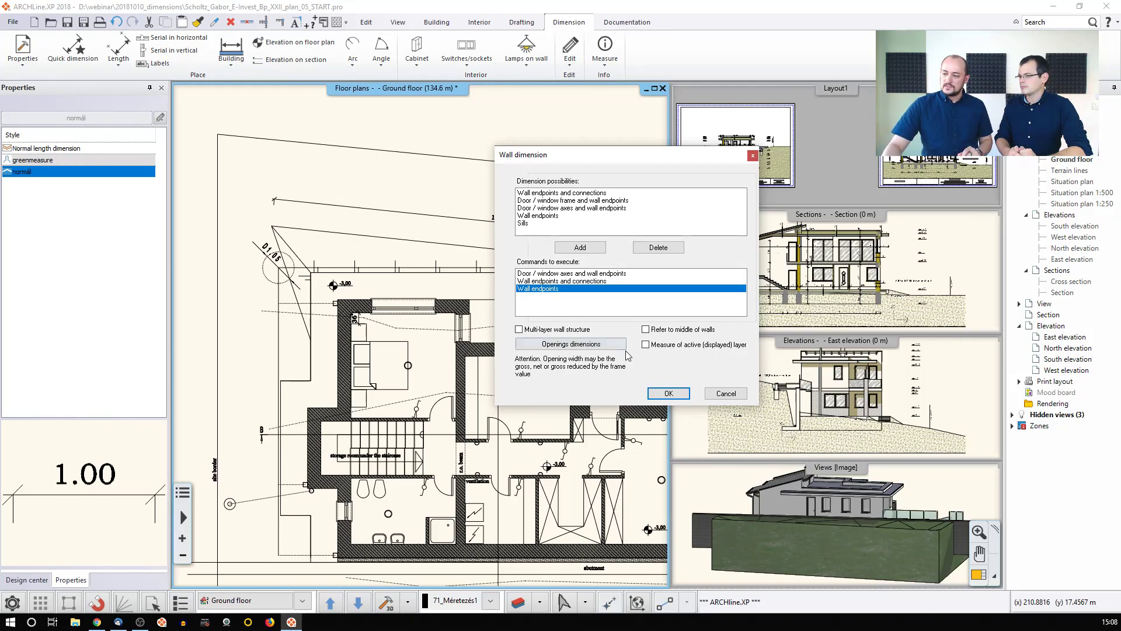
Dimension the bedroom's upper exterior wall by door/window axes, connections and endpoints, placing the dimension lines above the sloping line's dimension
click(665, 393)
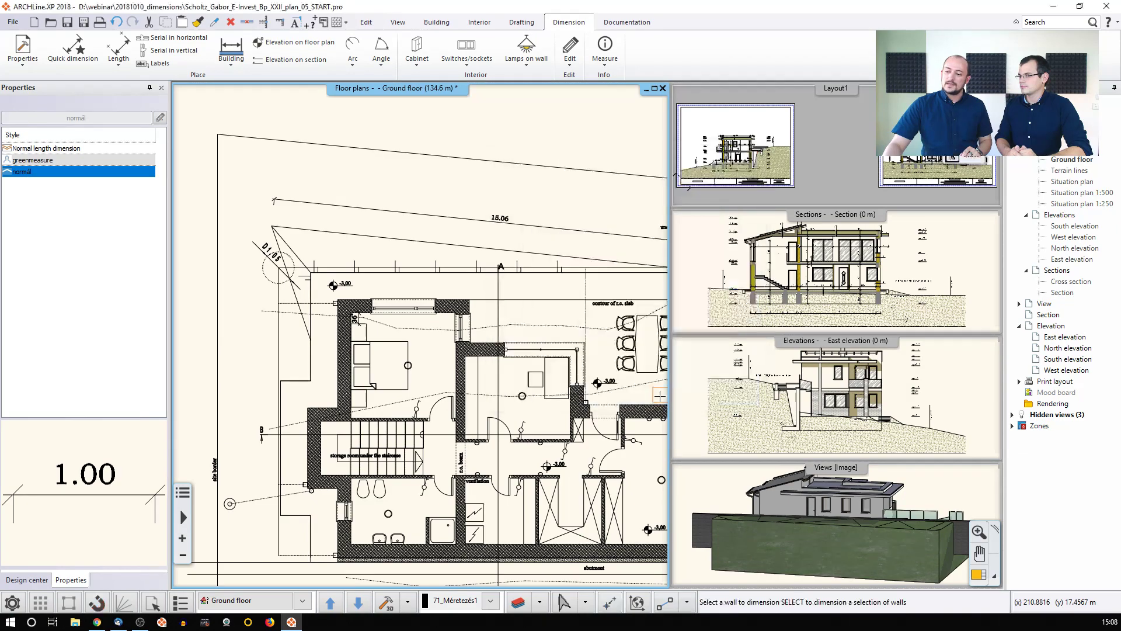
click(453, 301)
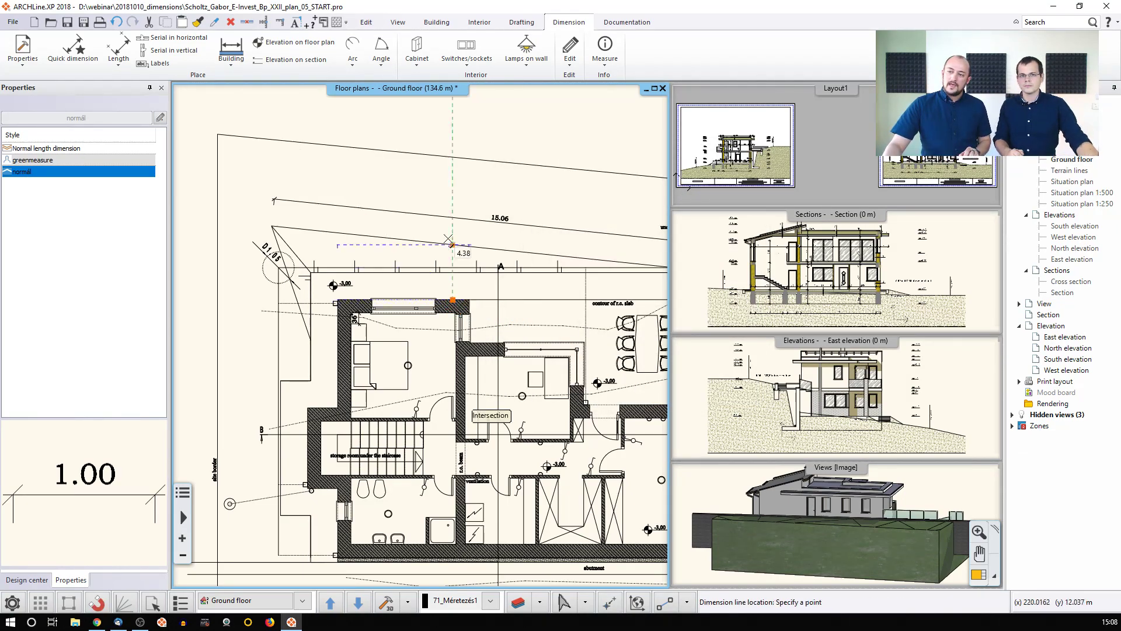
click(451, 189)
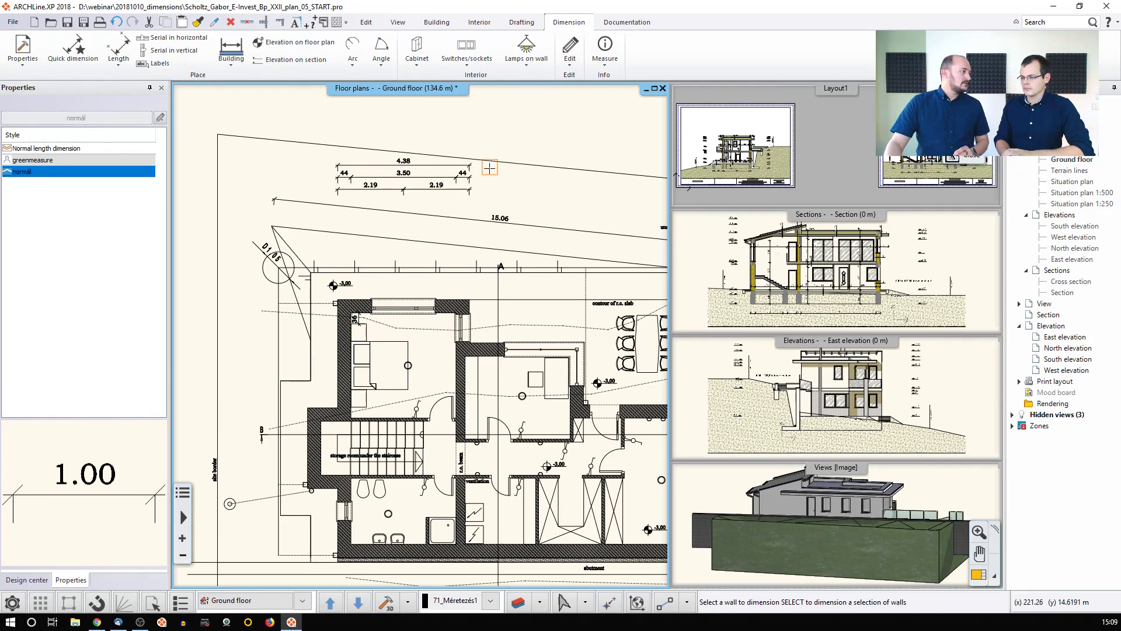
Dimension the bathroom's left exterior wall with its window, placing the dimension lines outside the site border, and end the wall dimension command
scroll(438, 374, down, 4)
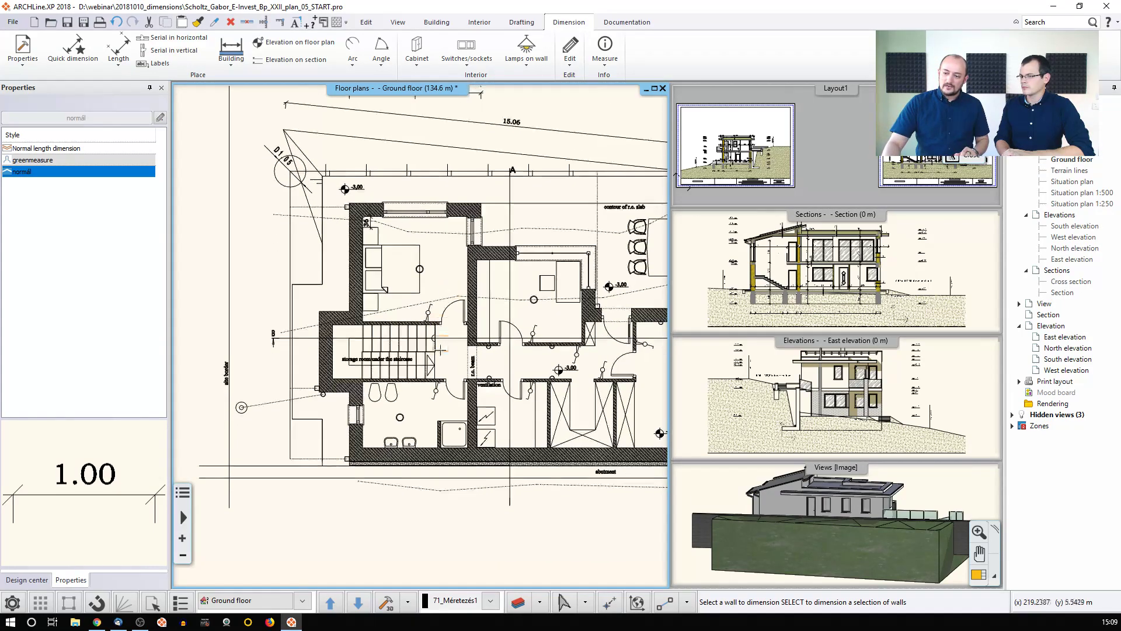
click(344, 410)
scroll(256, 410, up, 1)
middle_drag(258, 403, 326, 396)
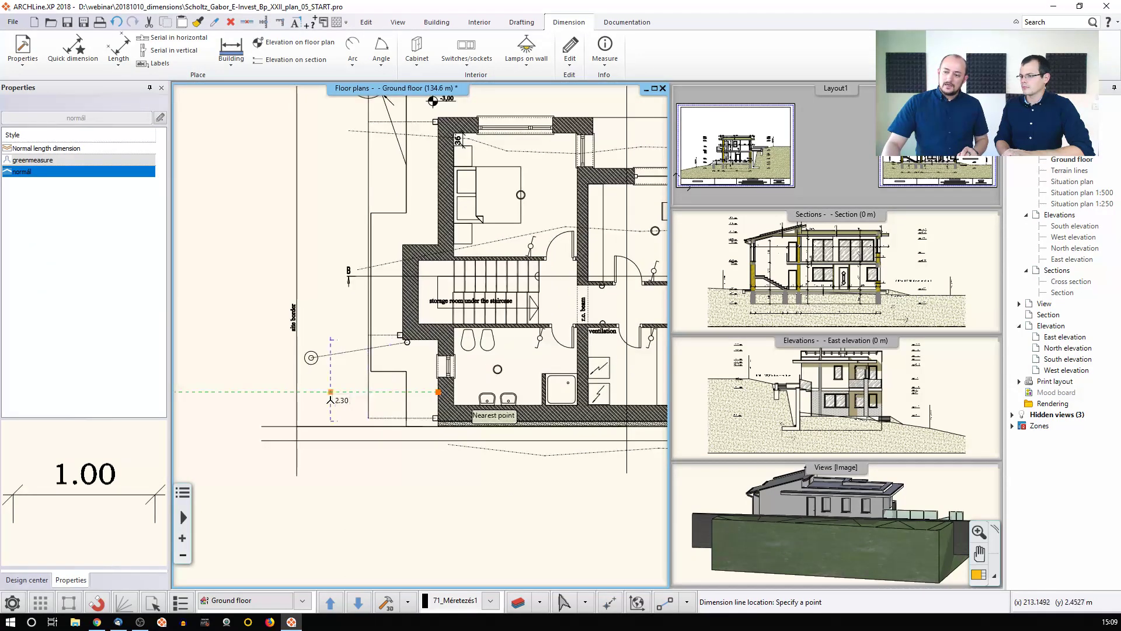
click(270, 391)
middle_drag(417, 398, 315, 392)
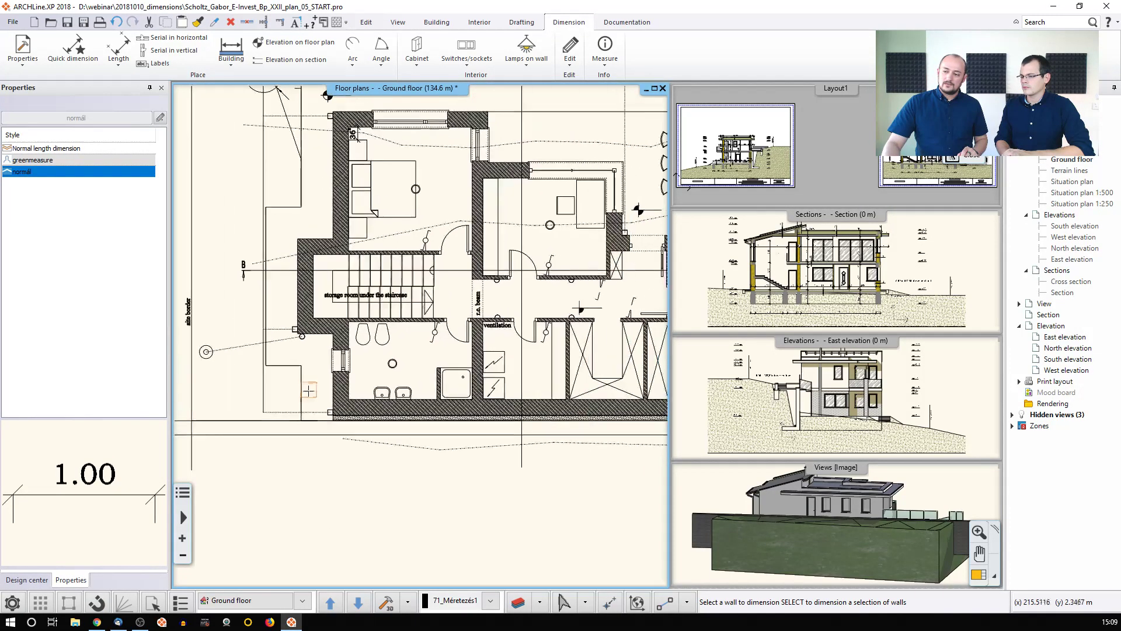
scroll(469, 248, down, 3)
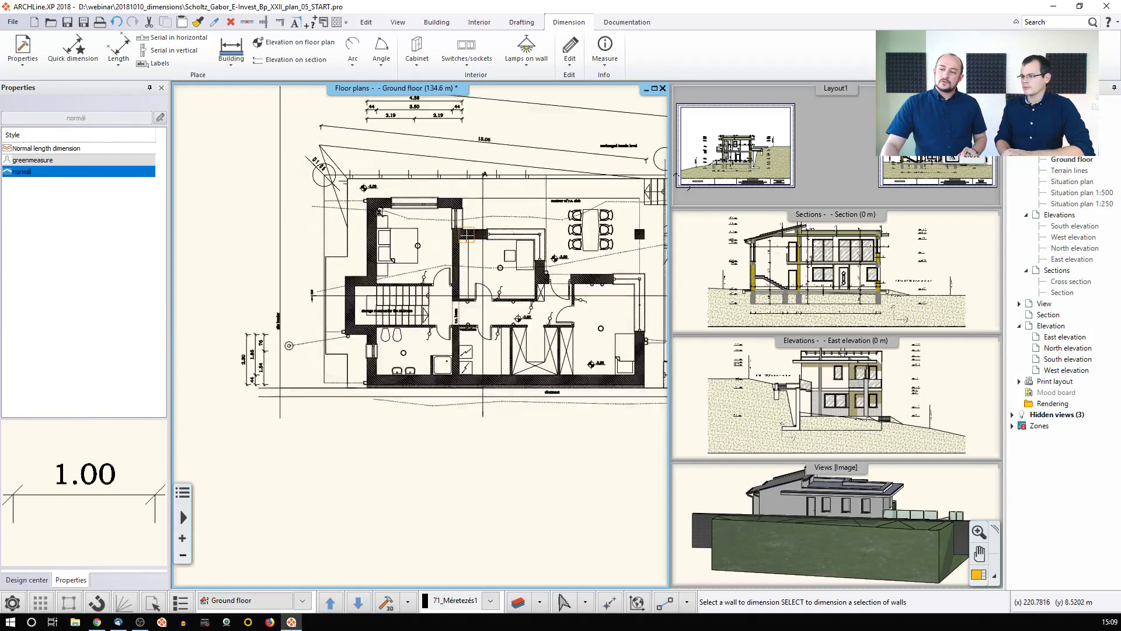
key(Escape)
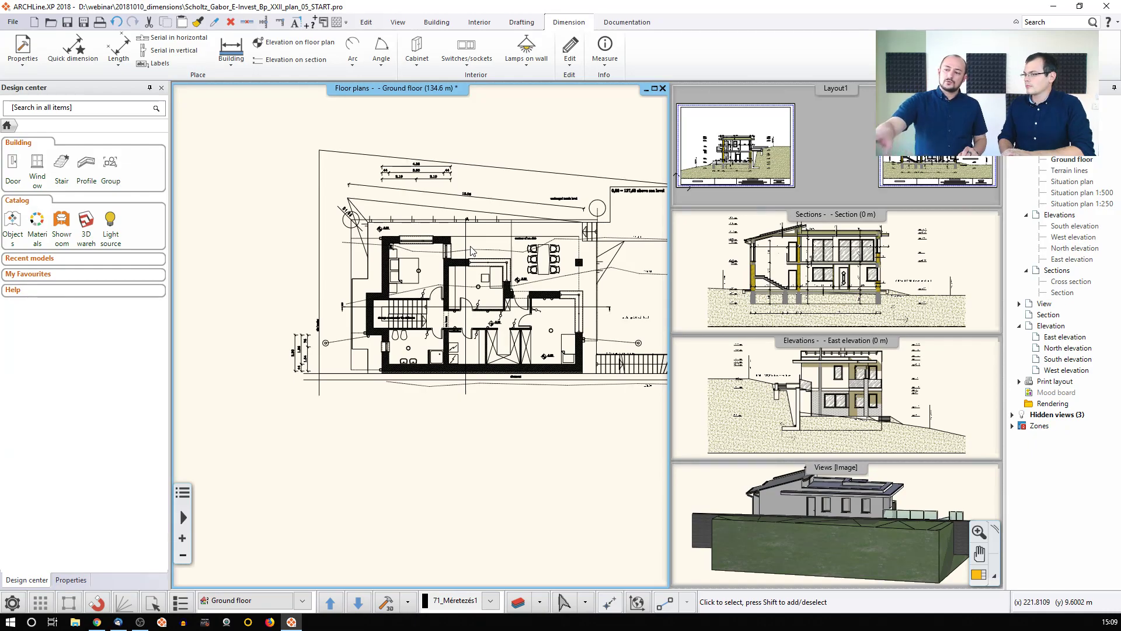
Dimension the outer contour of all ground floor walls by door/window axes, connections and endpoints, placing the dimension lines well outside the house
click(232, 52)
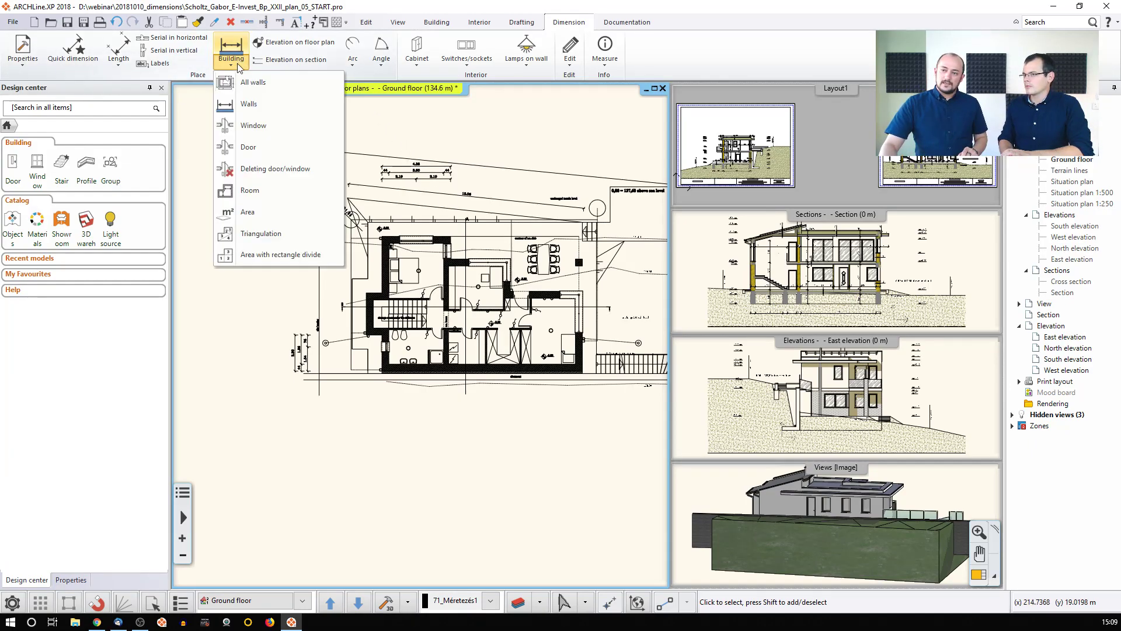
click(269, 89)
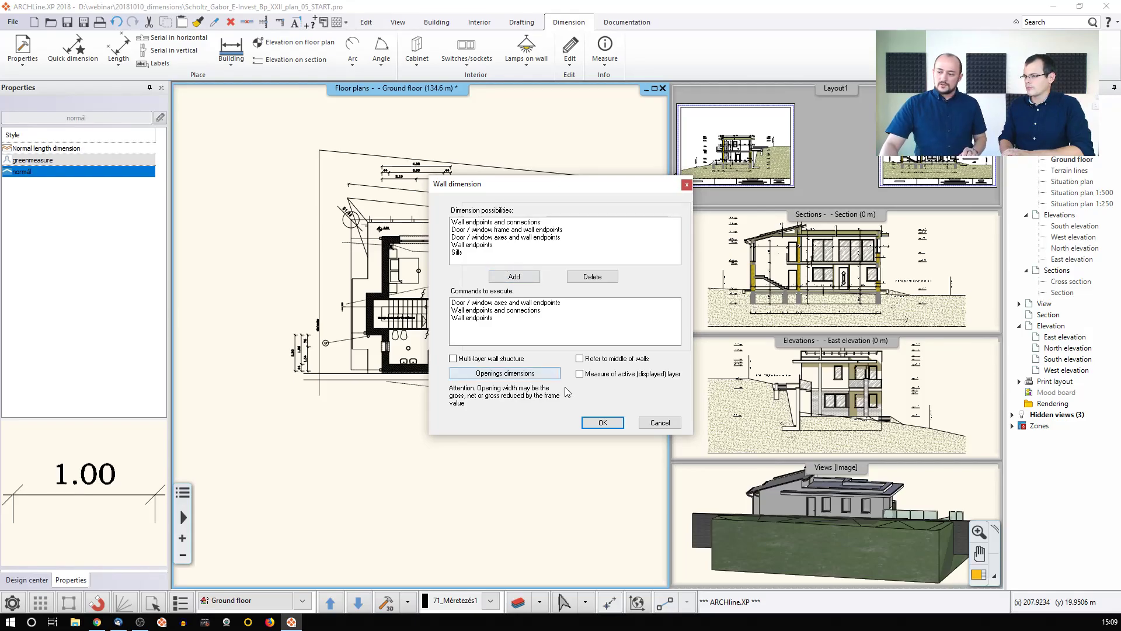
click(603, 422)
drag(285, 189, 643, 435)
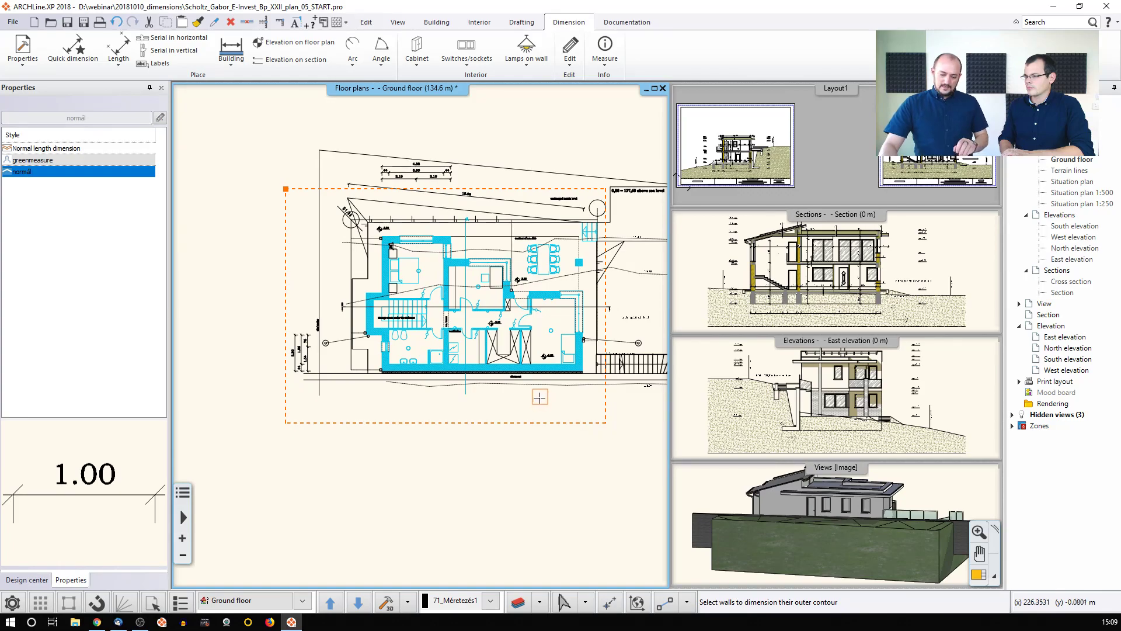
key(Return)
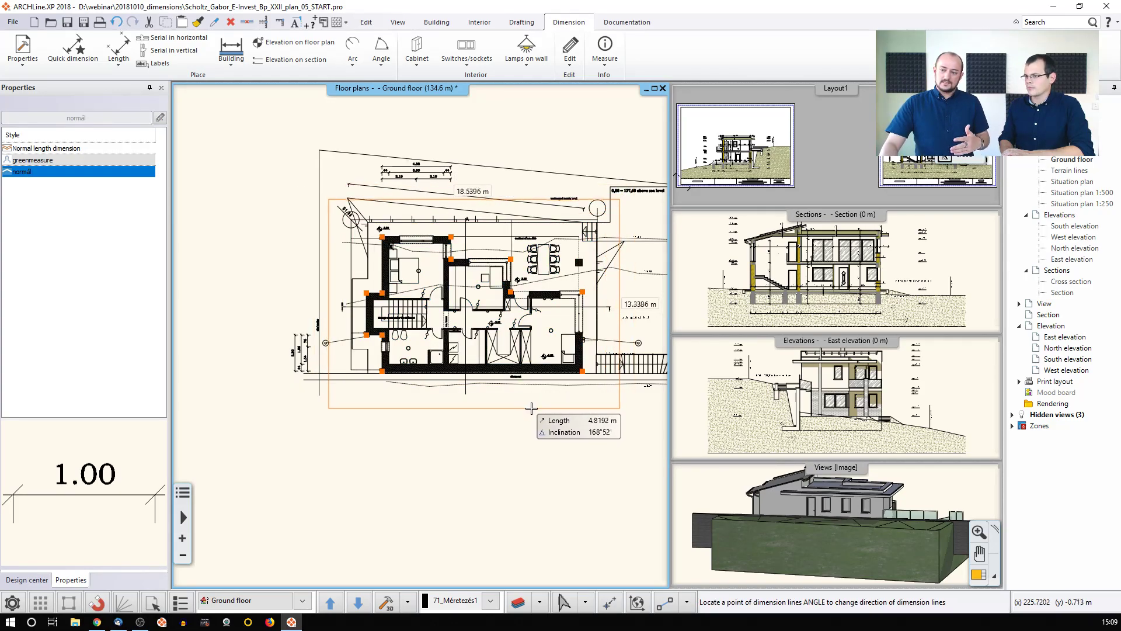
scroll(509, 433, down, 1)
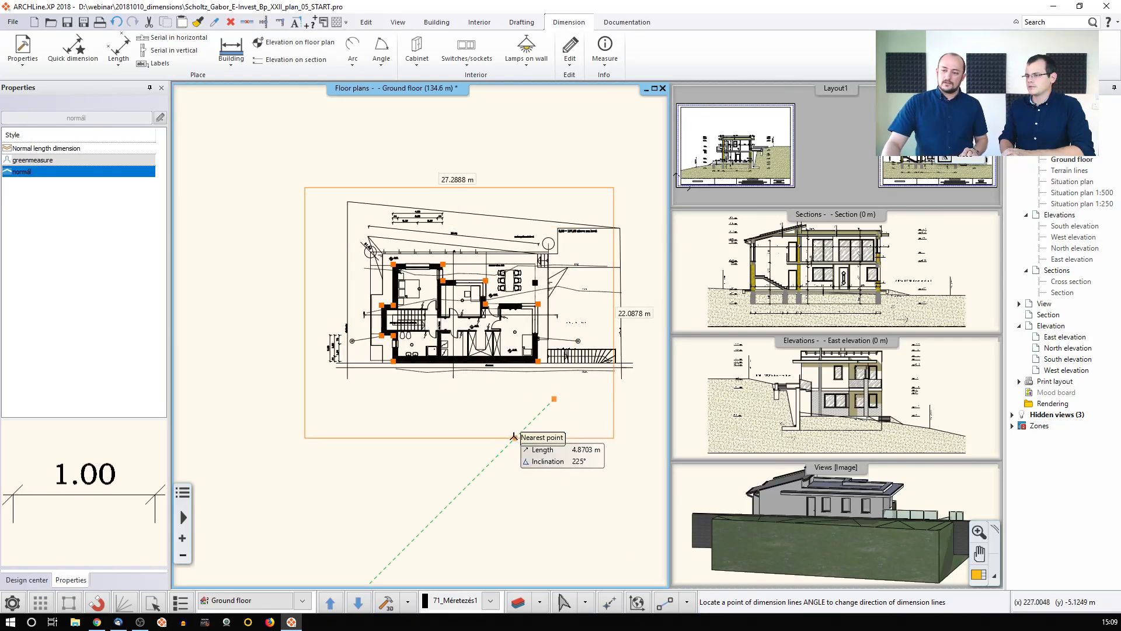
click(515, 433)
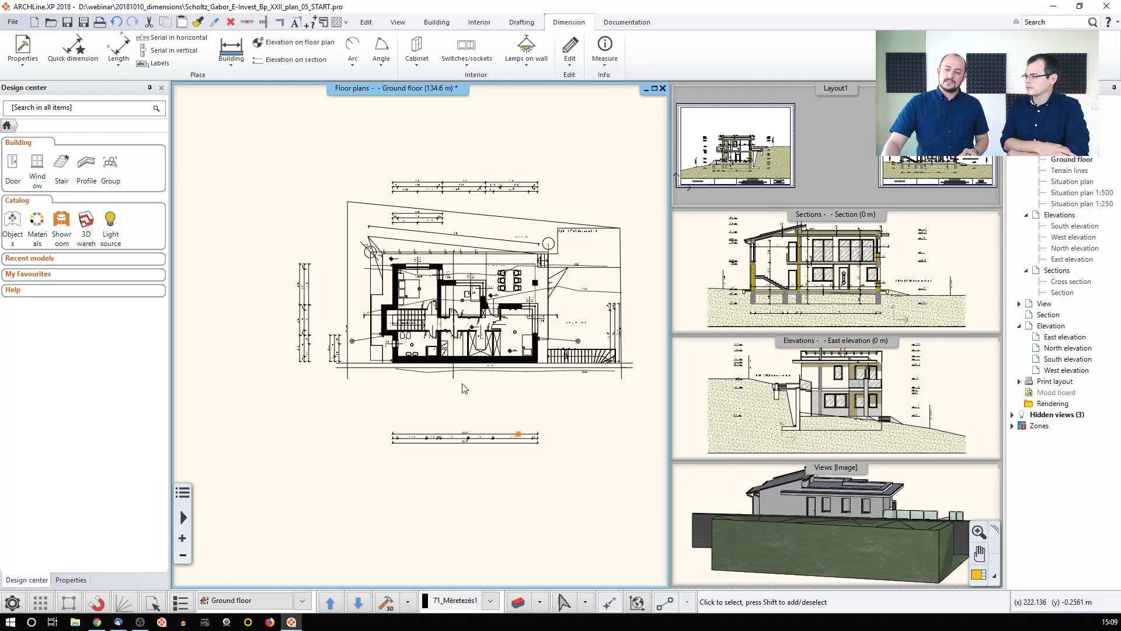
Move the uppermost overall dimension line below the house closer to the building
scroll(461, 437, up, 2)
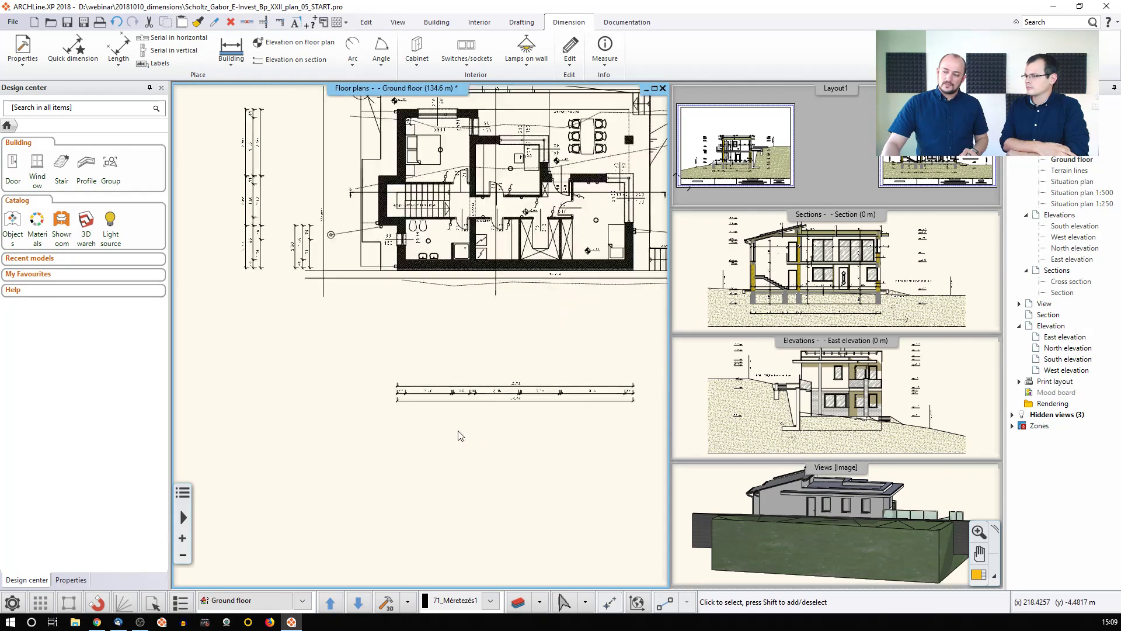
scroll(461, 437, up, 1)
click(448, 399)
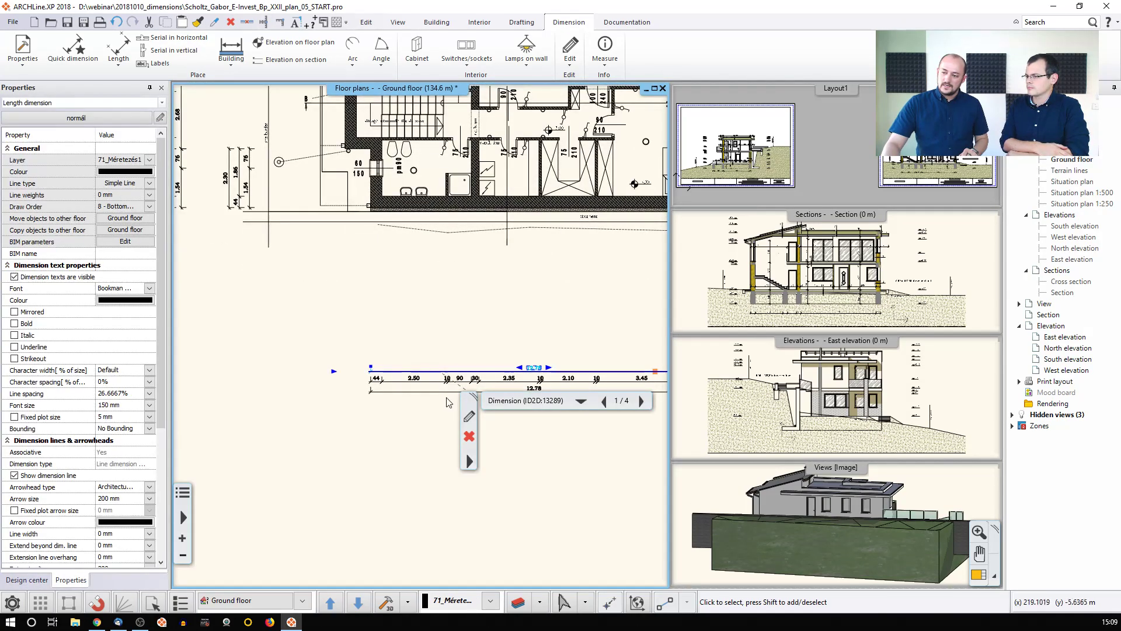
right_click(440, 374)
mouse_move(493, 353)
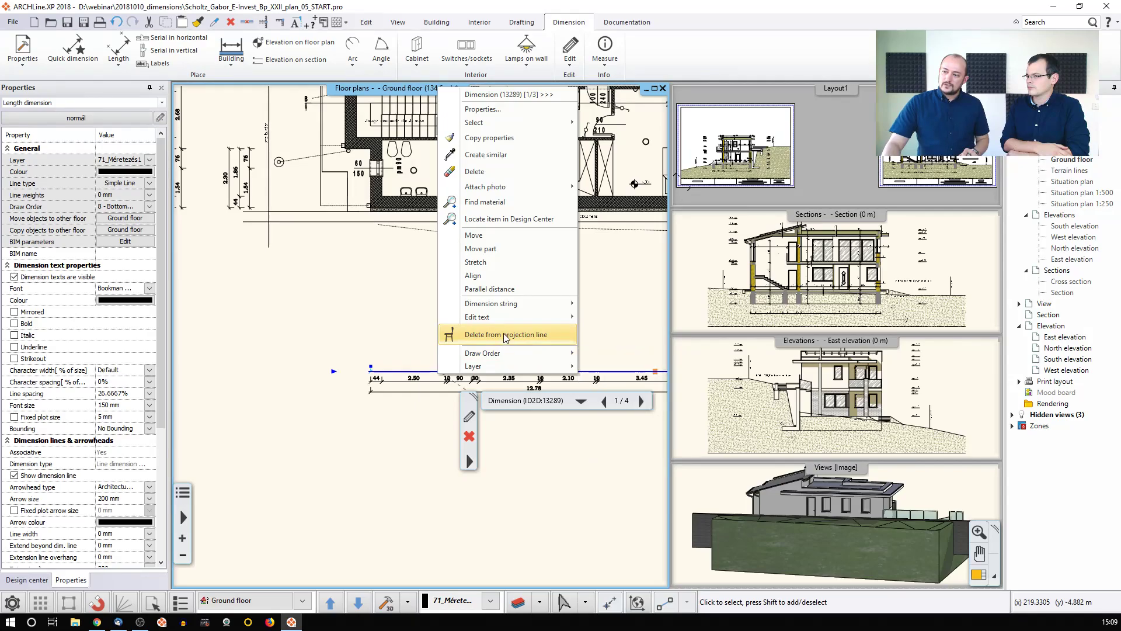
click(520, 236)
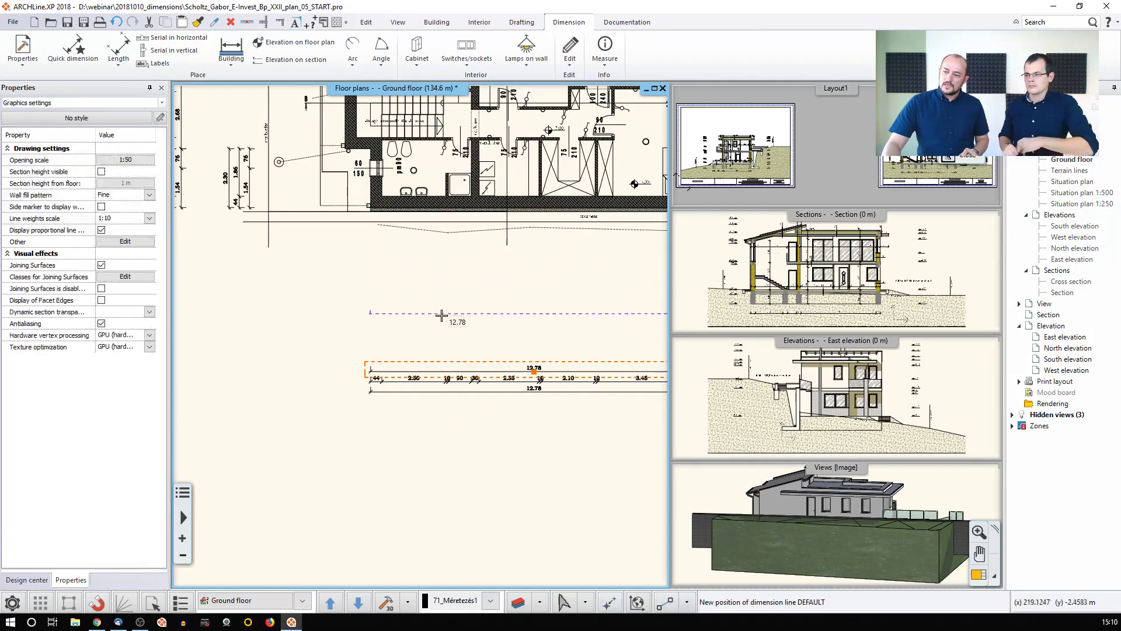
click(436, 295)
Move the 2.50 and 90 segments of the lower dimension chain up toward the house
click(418, 379)
click(422, 316)
click(461, 381)
click(466, 335)
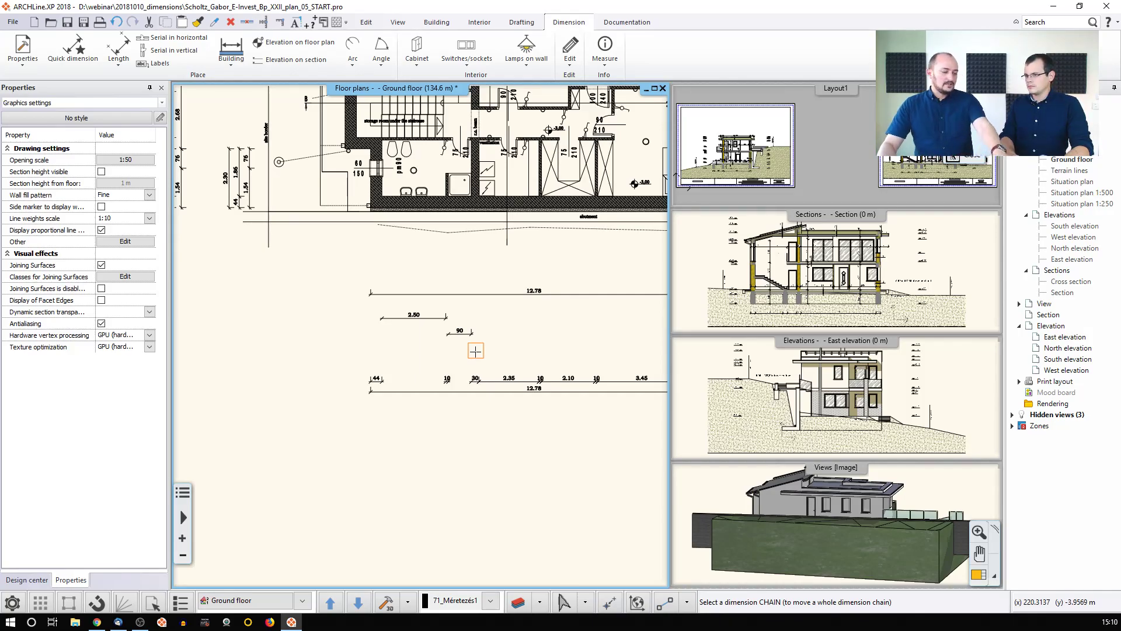
Undo the dimension line moves and the automatic dimensioning of all walls
key(ctrl+z)
key(ctrl+z)
key(ctrl+z)
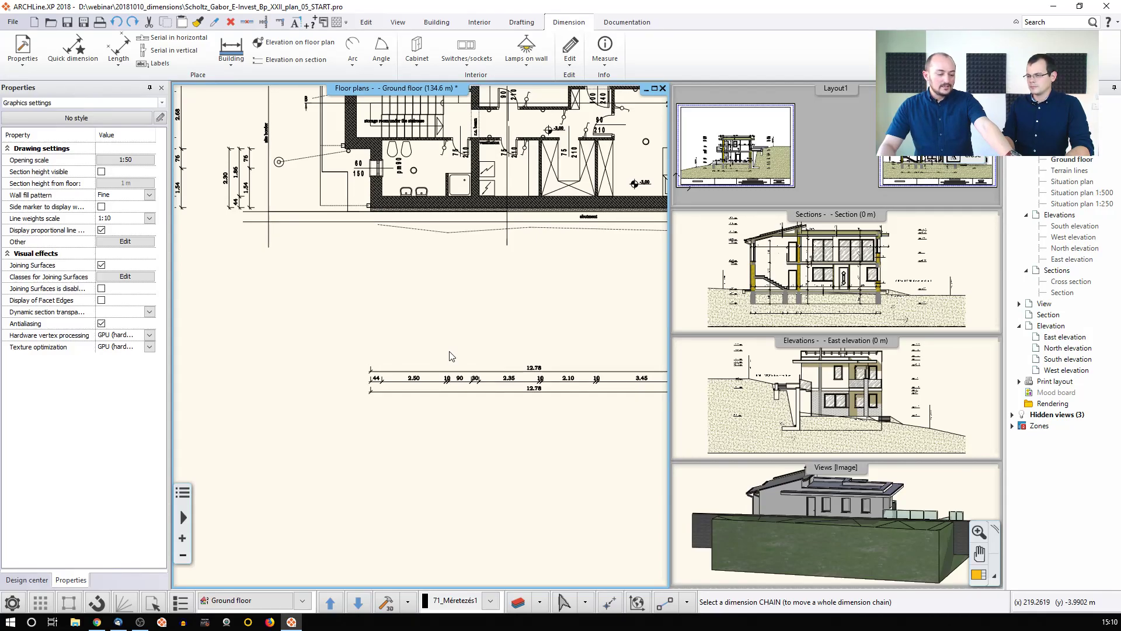
key(ctrl+z)
Add window and door dimensions to all openings on the ground floor at once using the Window dimension command's ALL option
scroll(440, 370, down, 3)
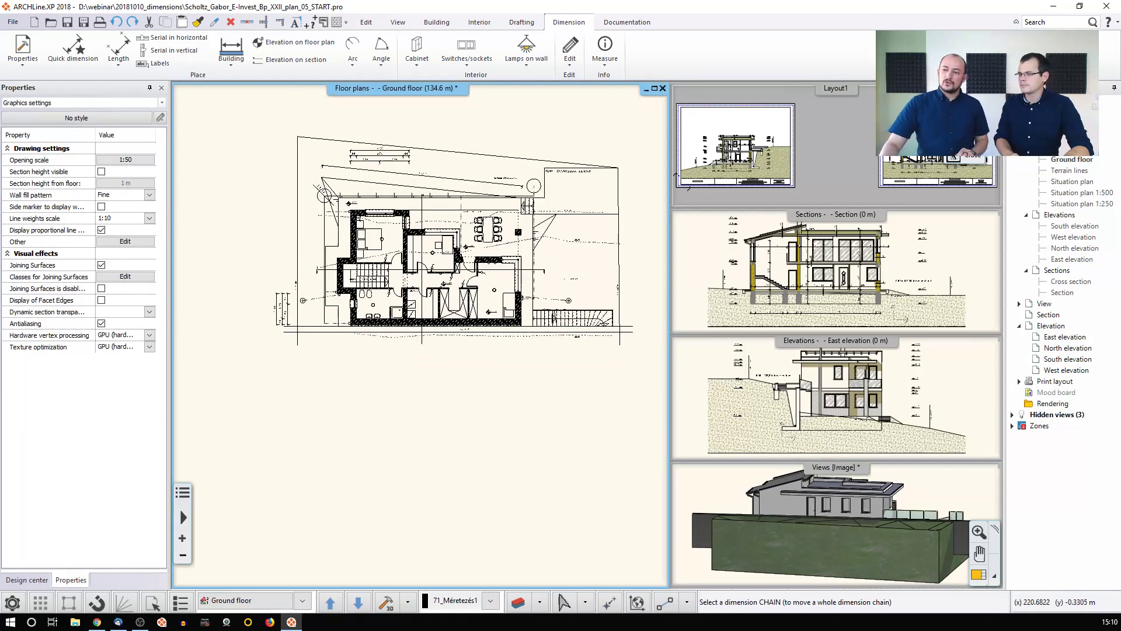
middle_drag(408, 345, 397, 364)
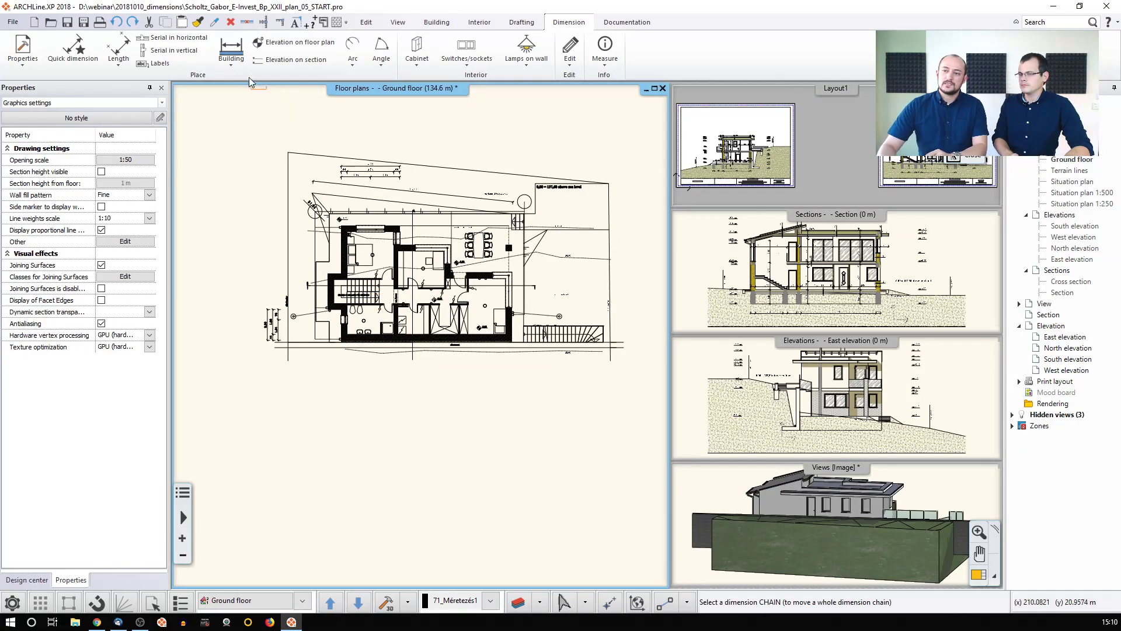
click(232, 51)
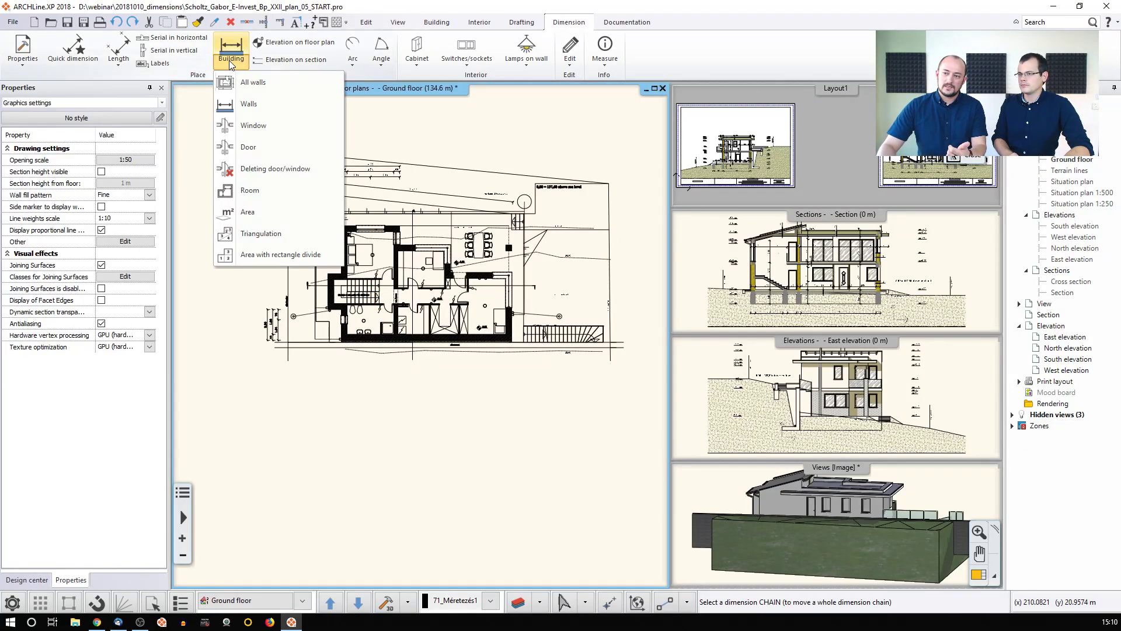
click(261, 129)
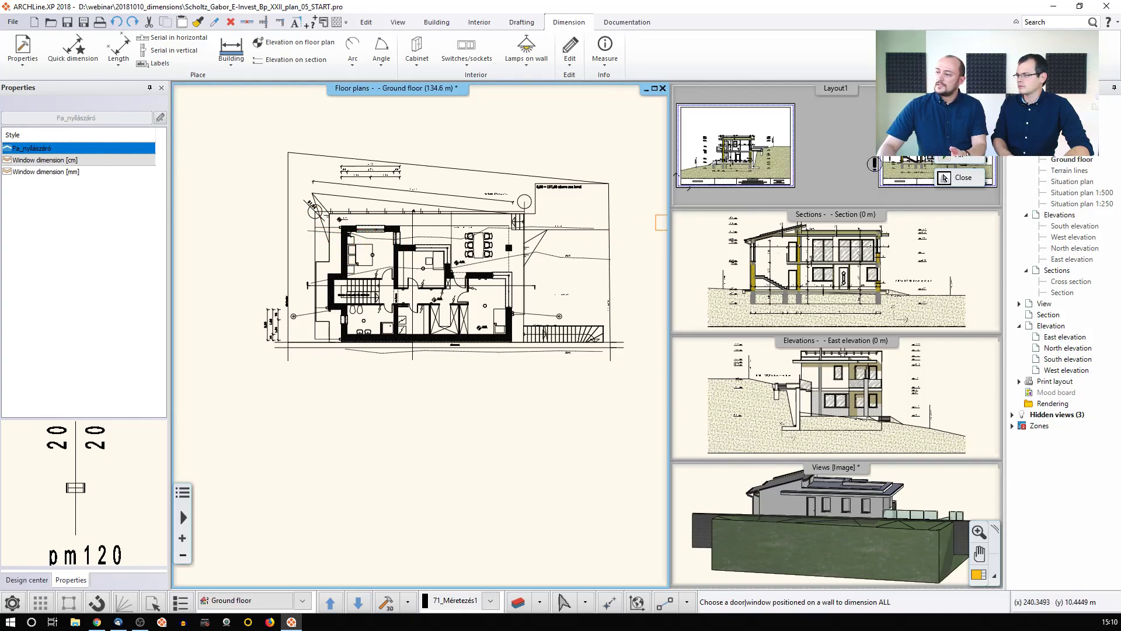
click(950, 162)
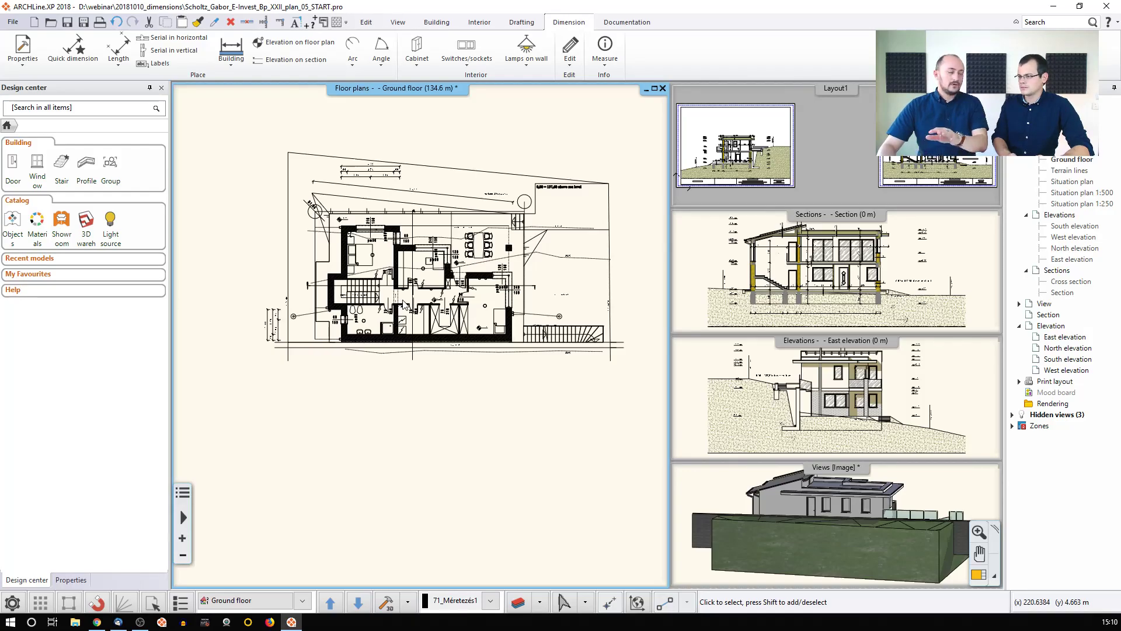
scroll(379, 250, up, 4)
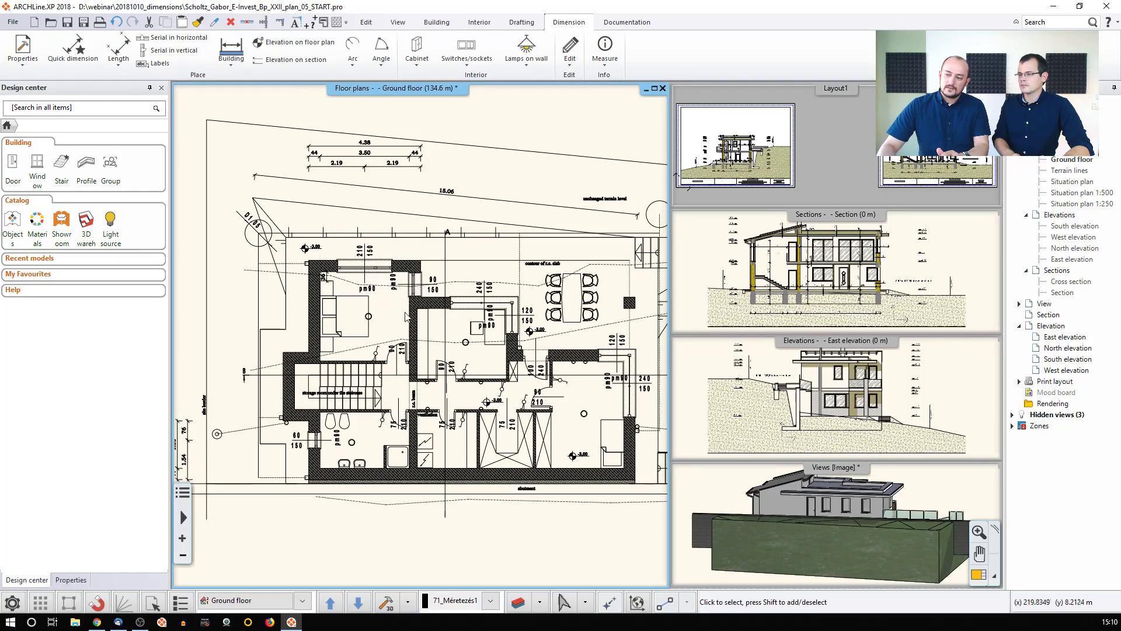
middle_drag(404, 311, 342, 277)
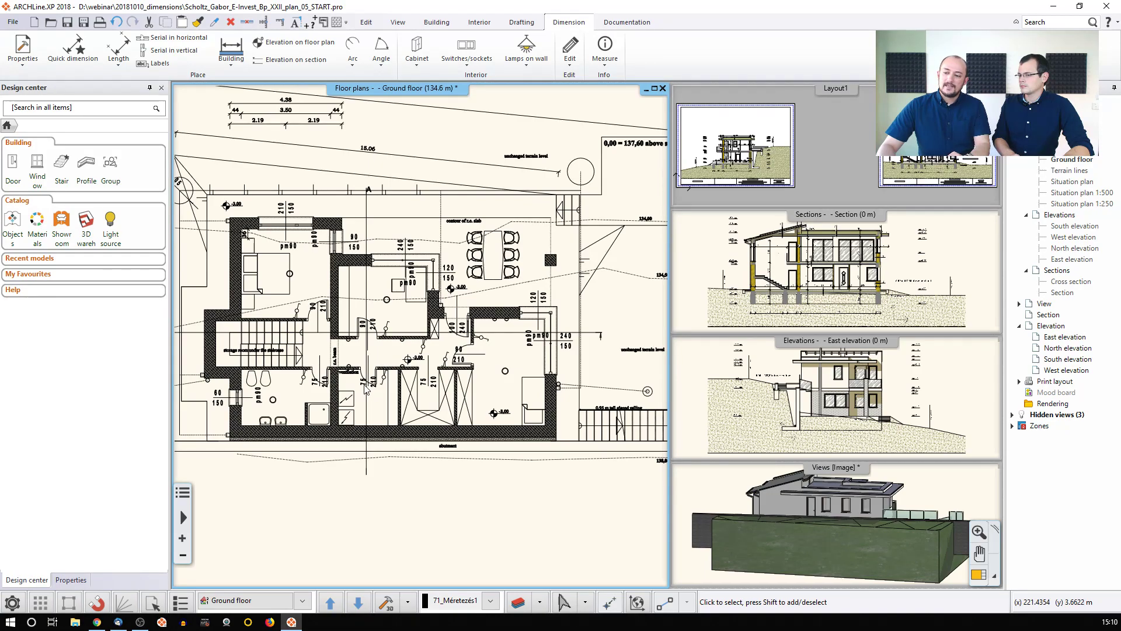
click(230, 61)
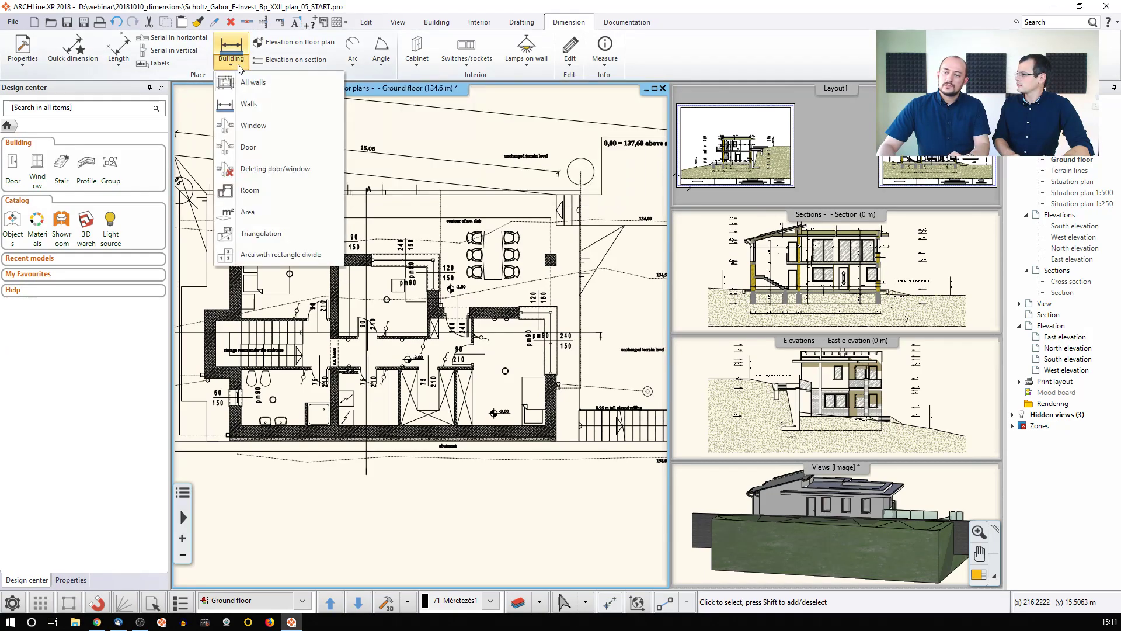
click(298, 171)
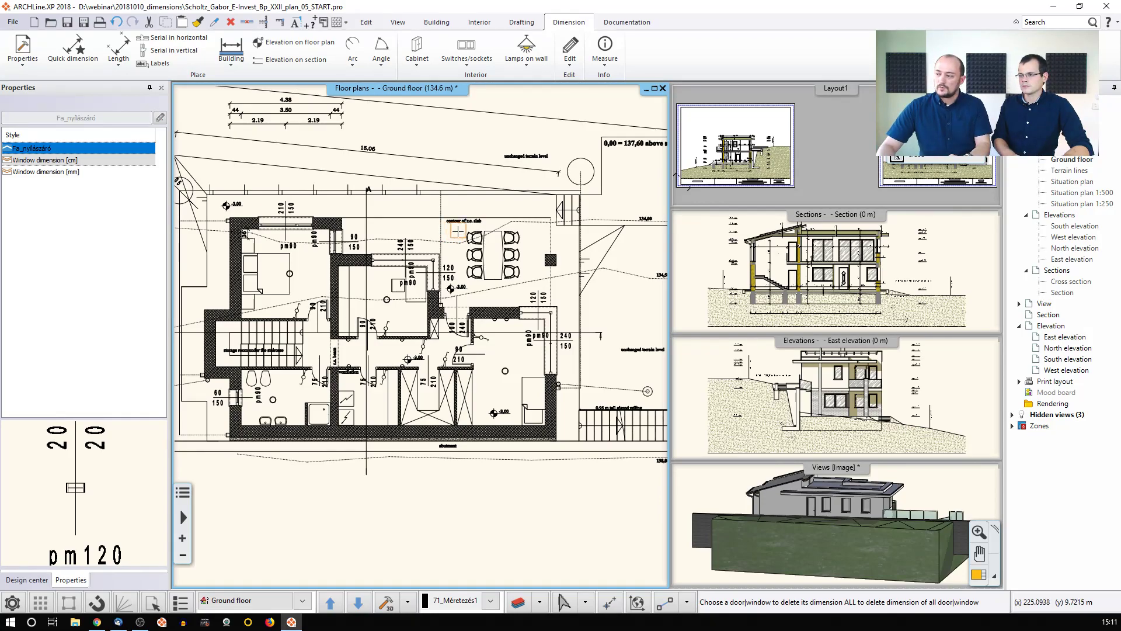
key(Escape)
Review the door dimension properties, including the text, arrowhead, format and extension line settings
middle_drag(407, 213, 421, 198)
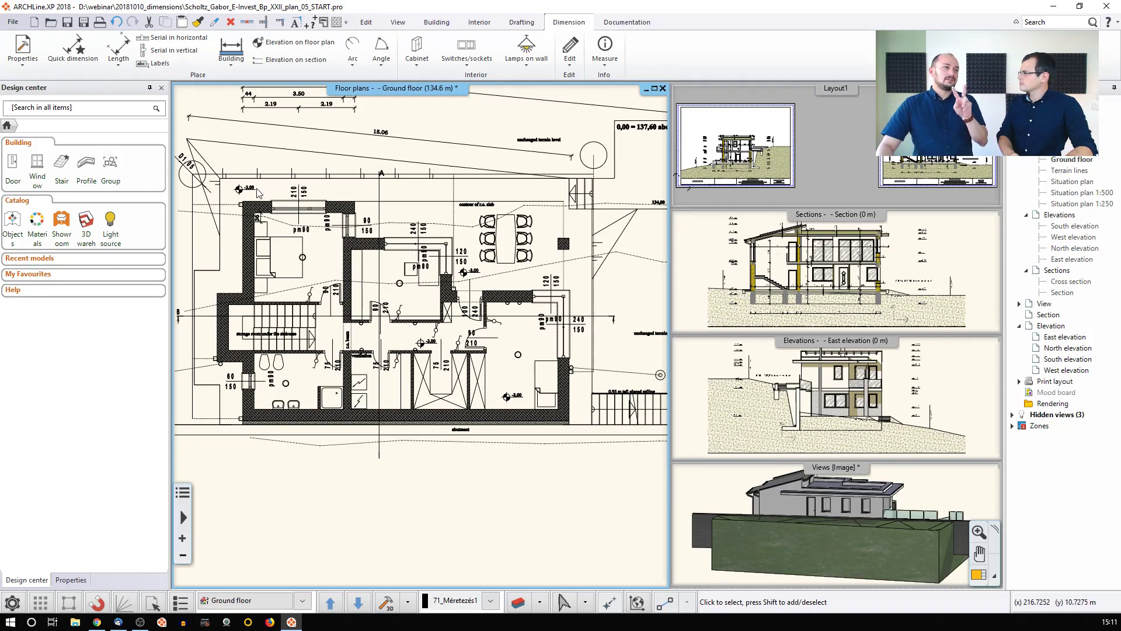
click(22, 64)
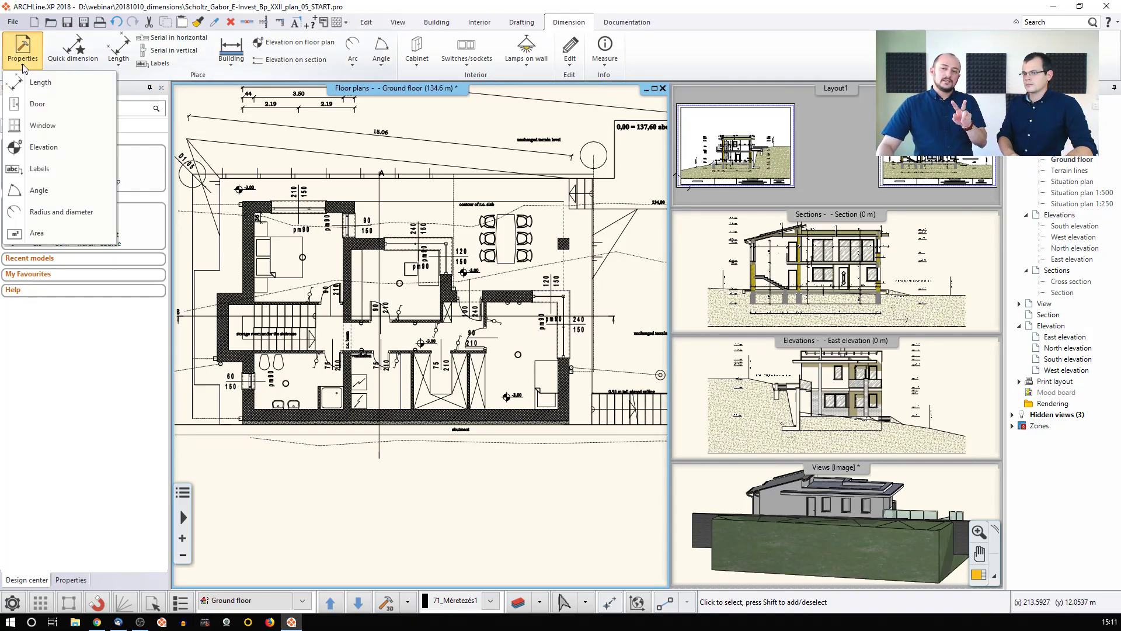
click(52, 109)
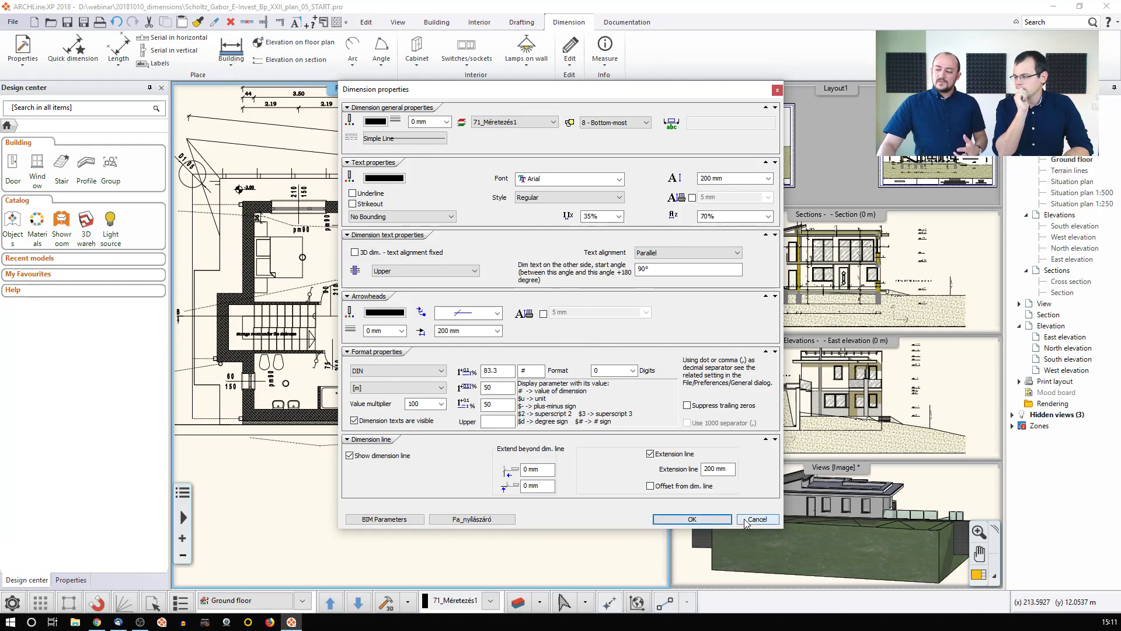
click(692, 519)
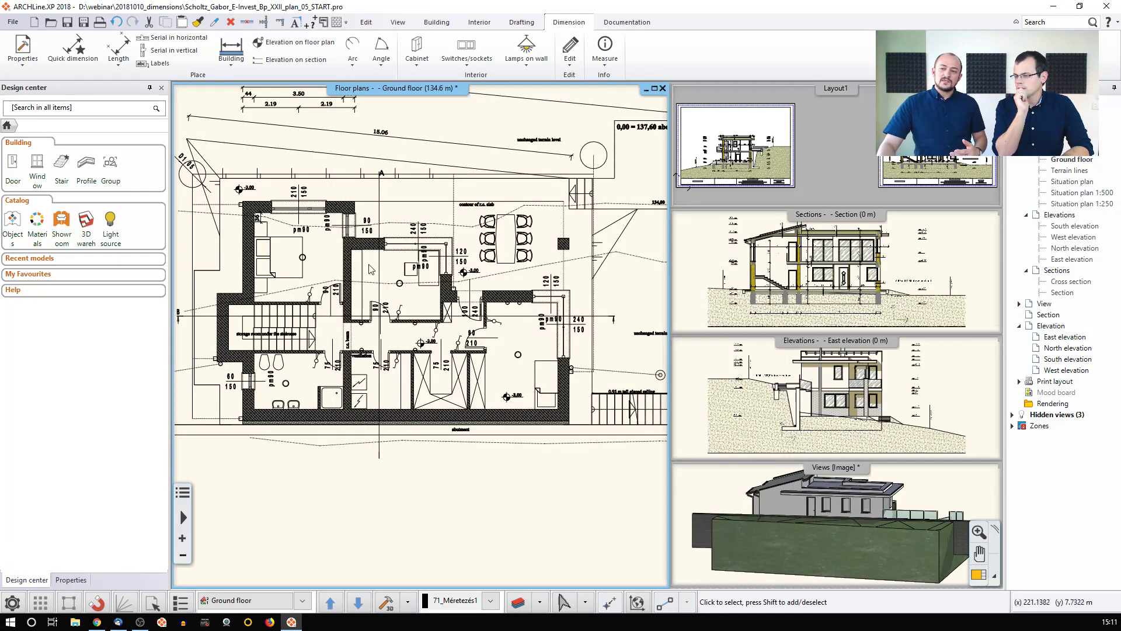
Open the properties of the bedroom's upper window and review its dimension and consignment style, leaving that style as it is
click(312, 214)
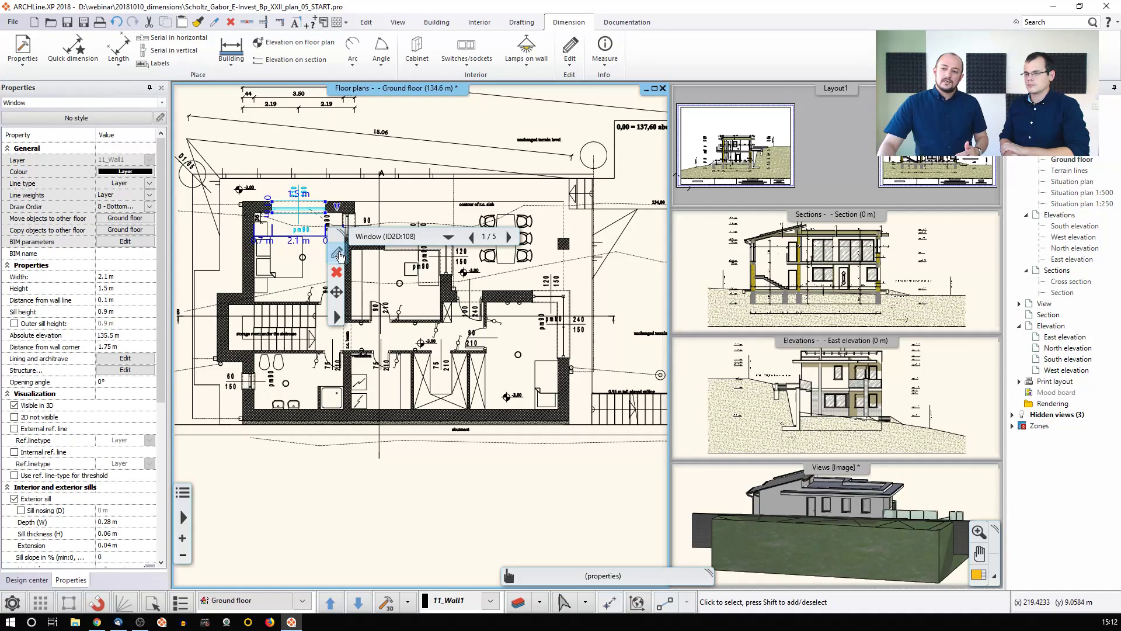
click(339, 256)
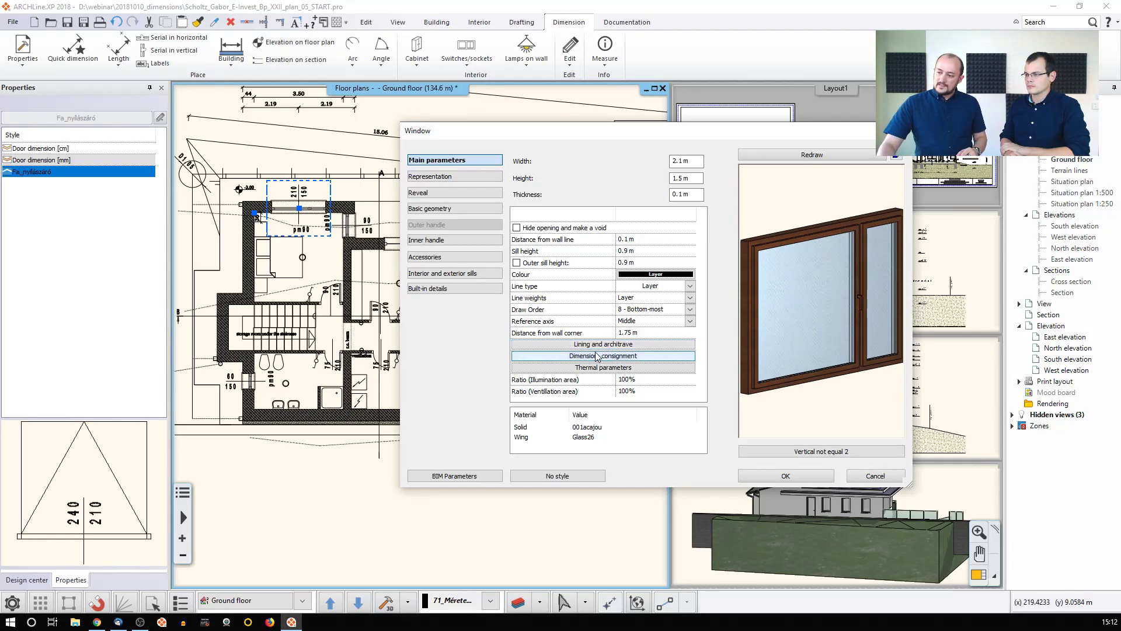
click(663, 359)
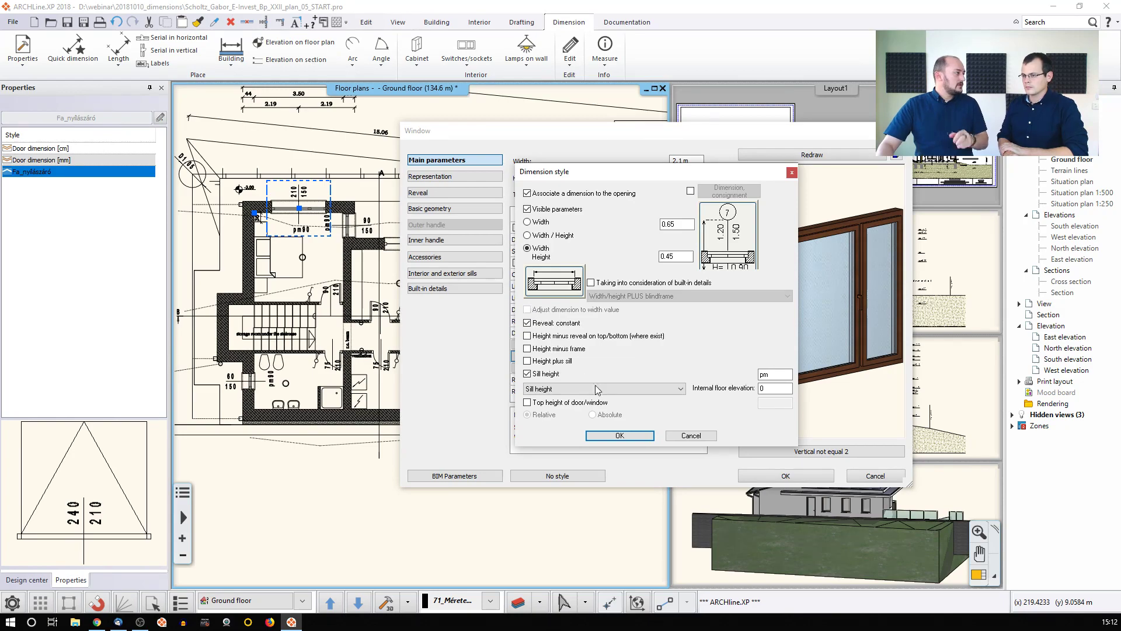
click(692, 437)
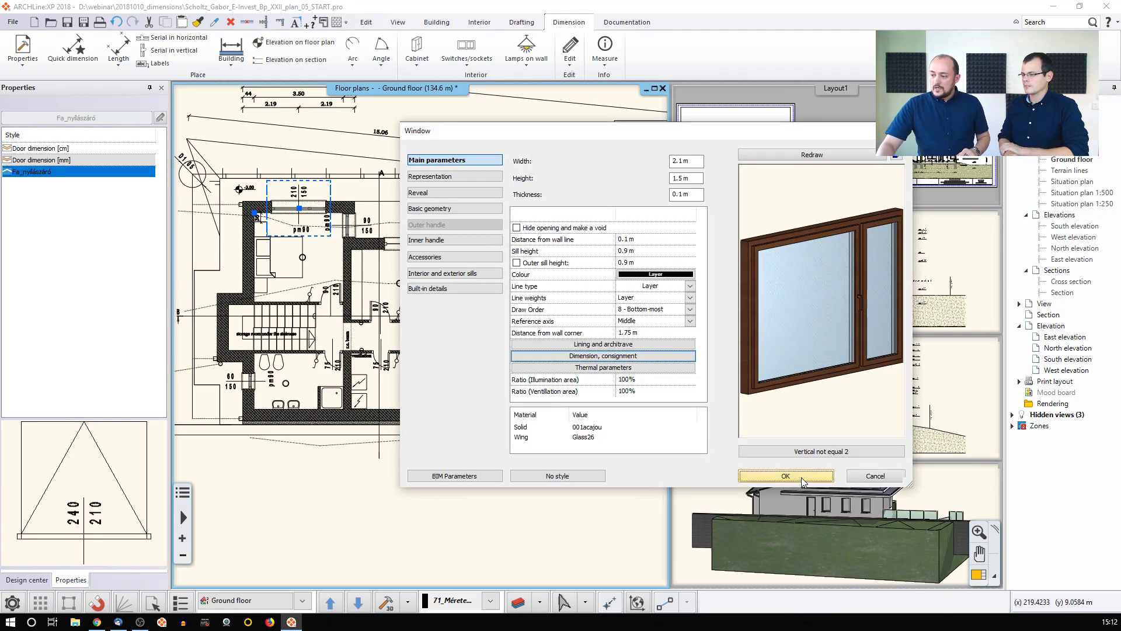
click(788, 477)
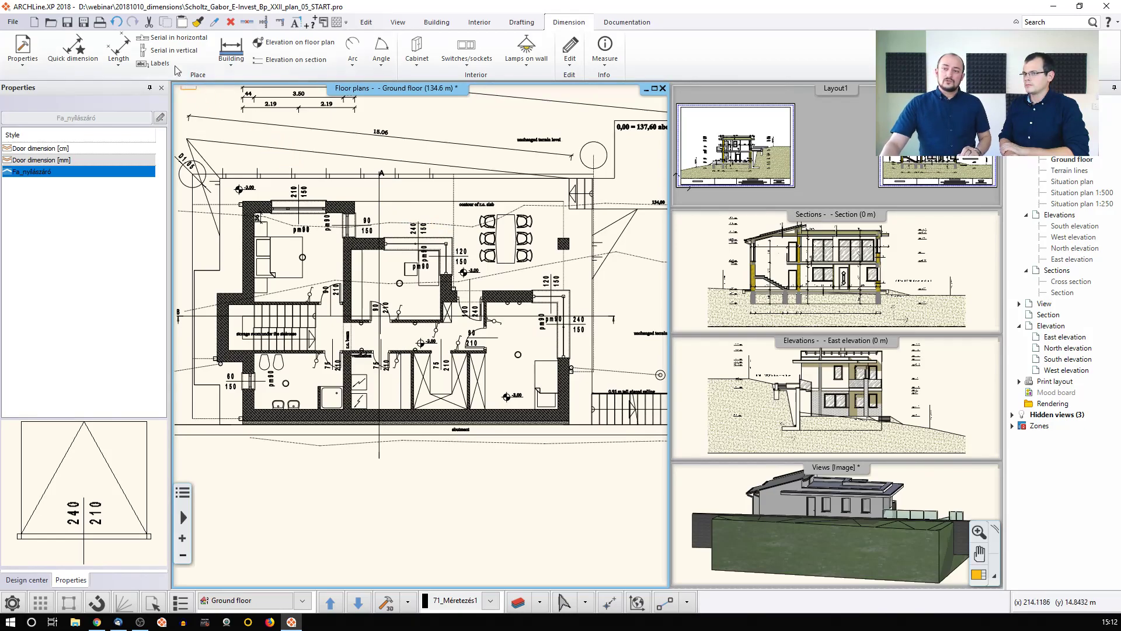
Place a horizontal Serial continuous dimension above the central room's lower wall, covering the door opening and the wall segments up to the opposite corner
click(119, 53)
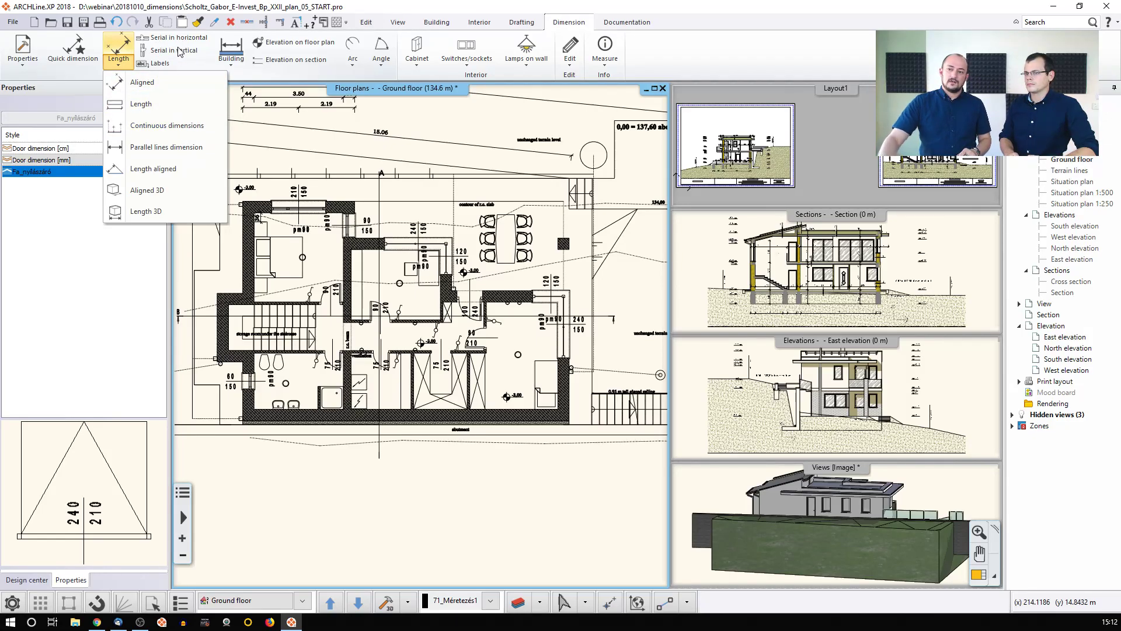
click(158, 127)
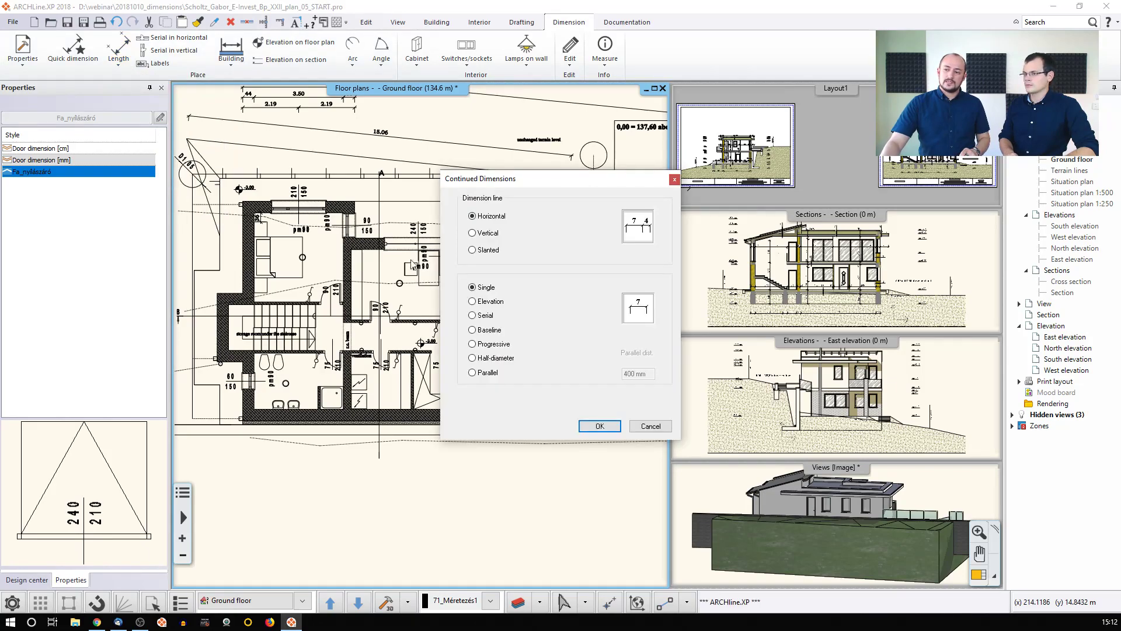
click(472, 315)
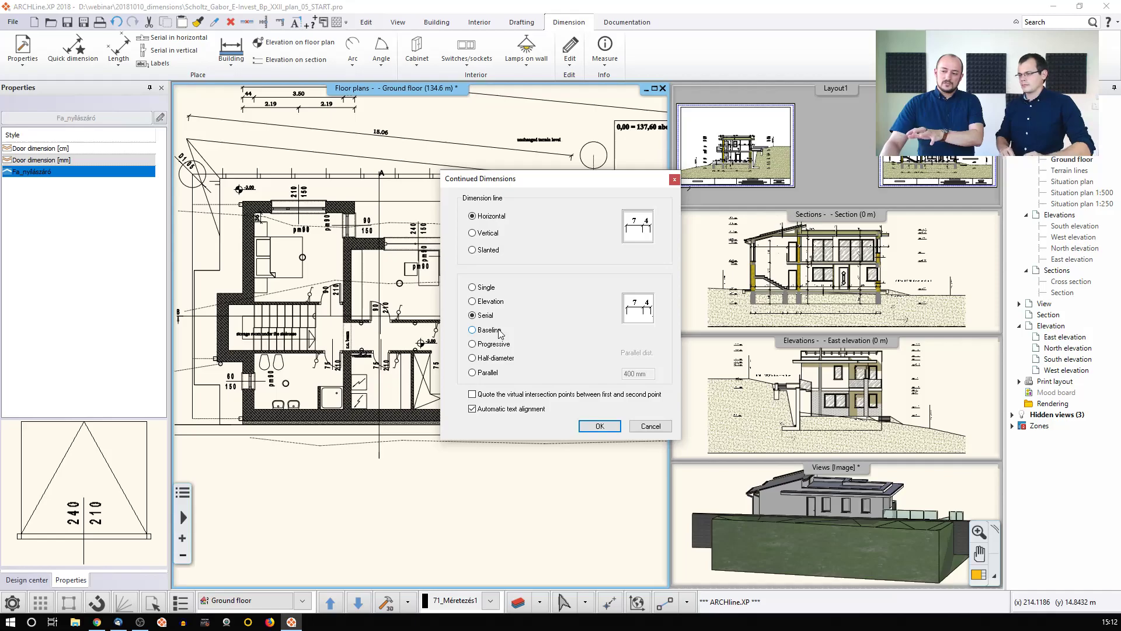
click(599, 425)
scroll(370, 322, up, 5)
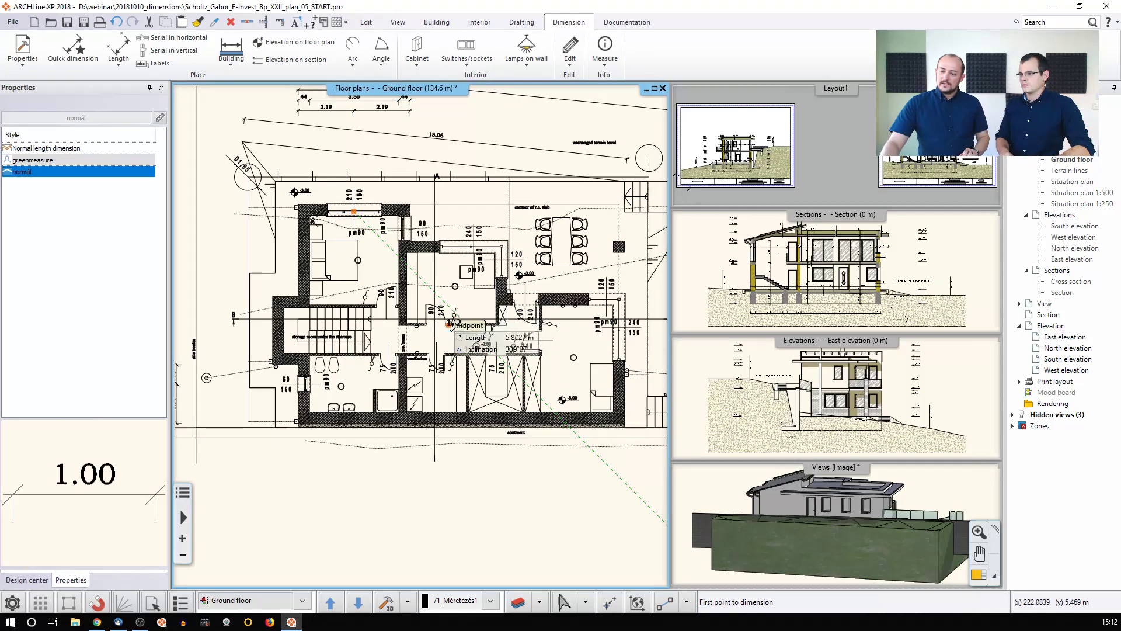
click(339, 322)
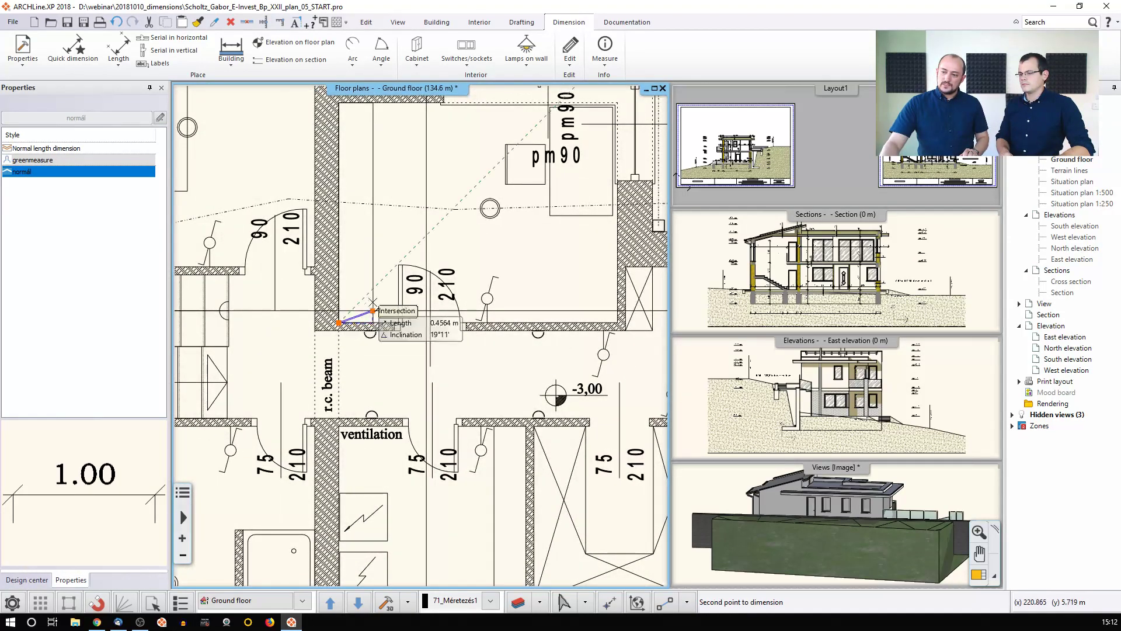
click(395, 322)
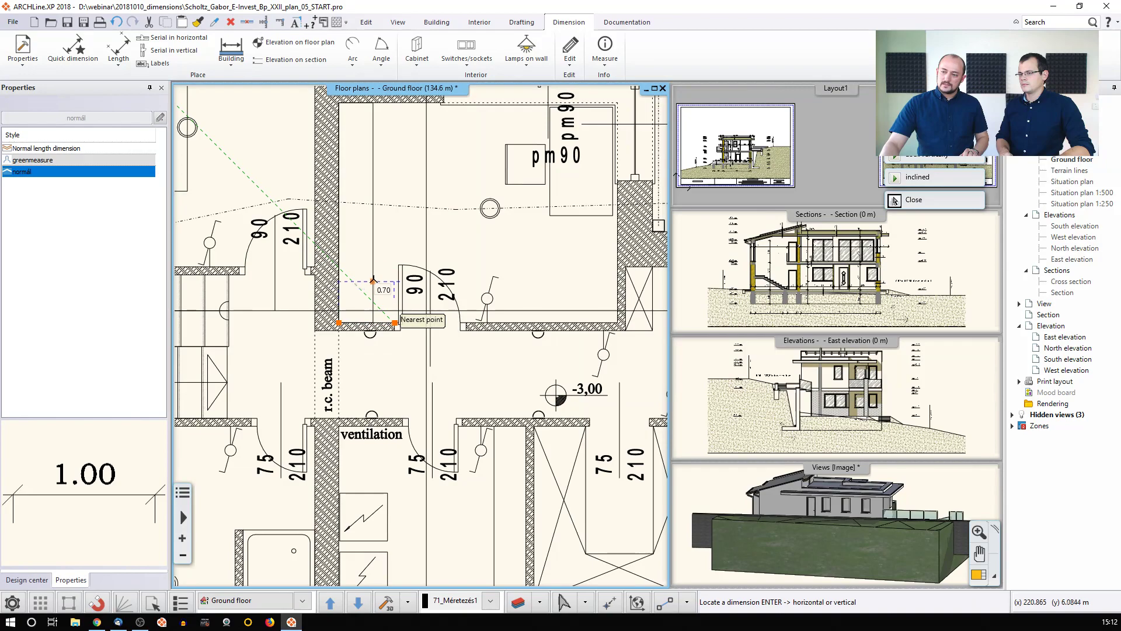
click(379, 239)
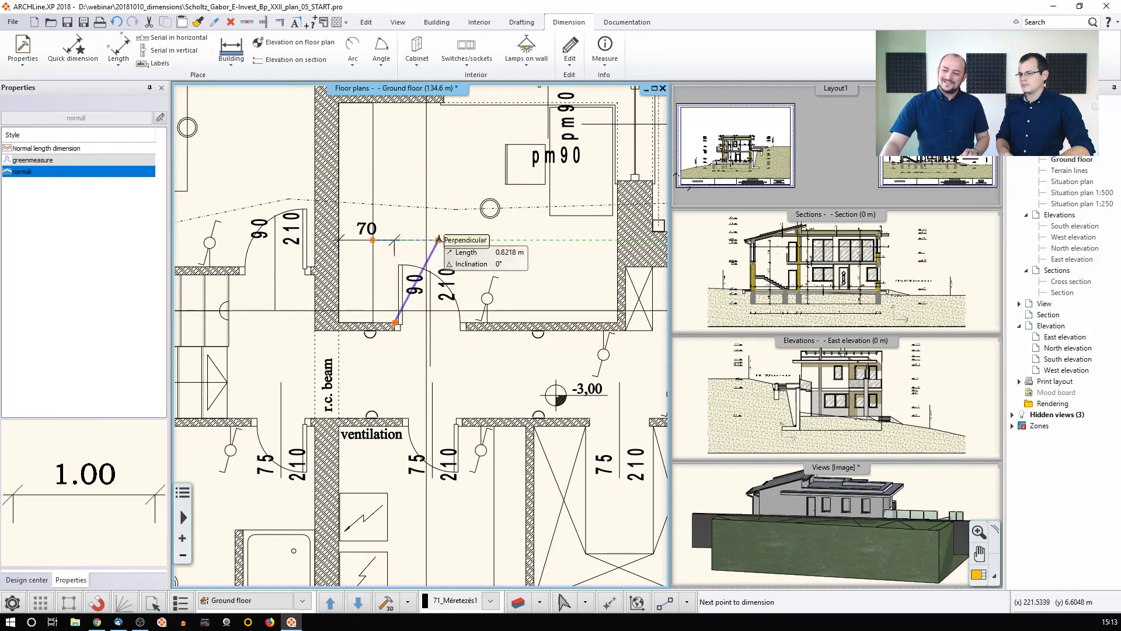
click(465, 322)
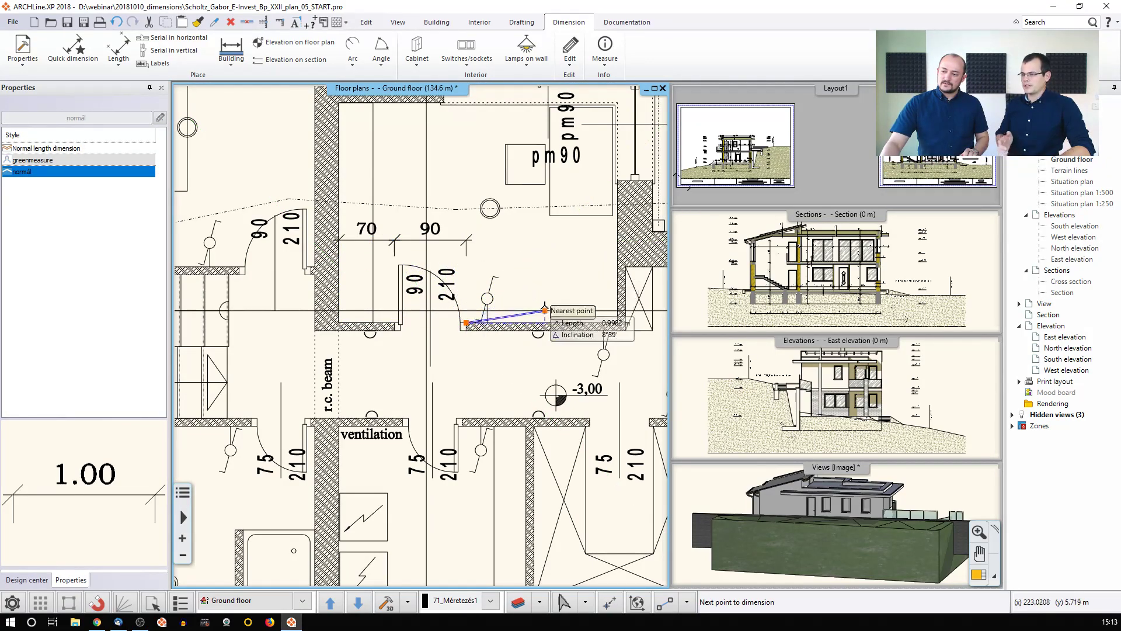
click(542, 322)
click(618, 322)
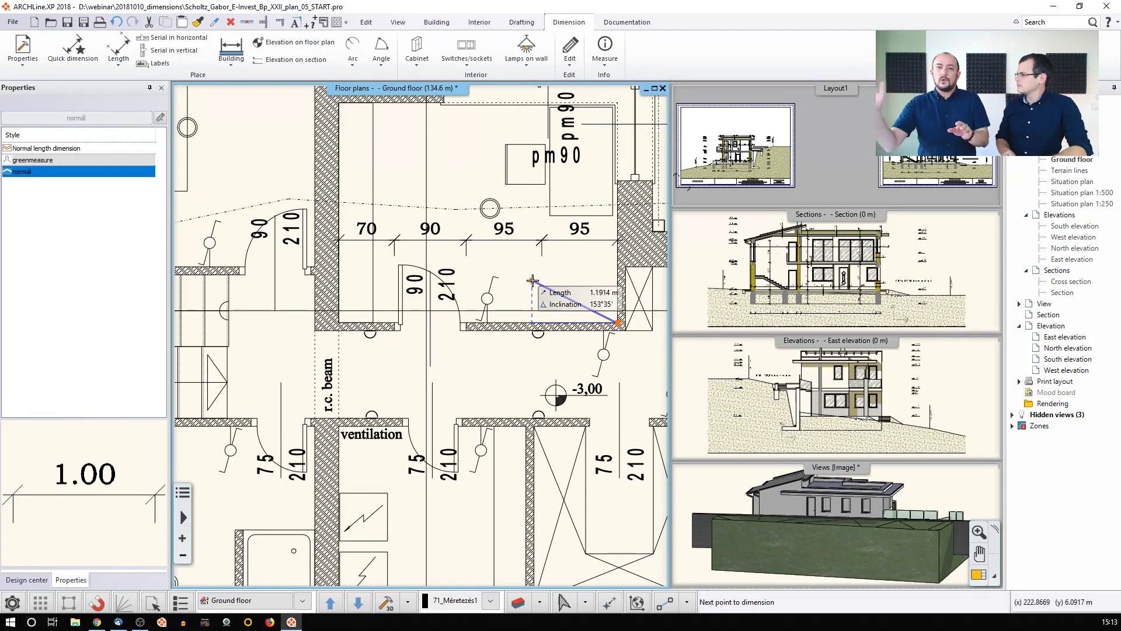
key(Escape)
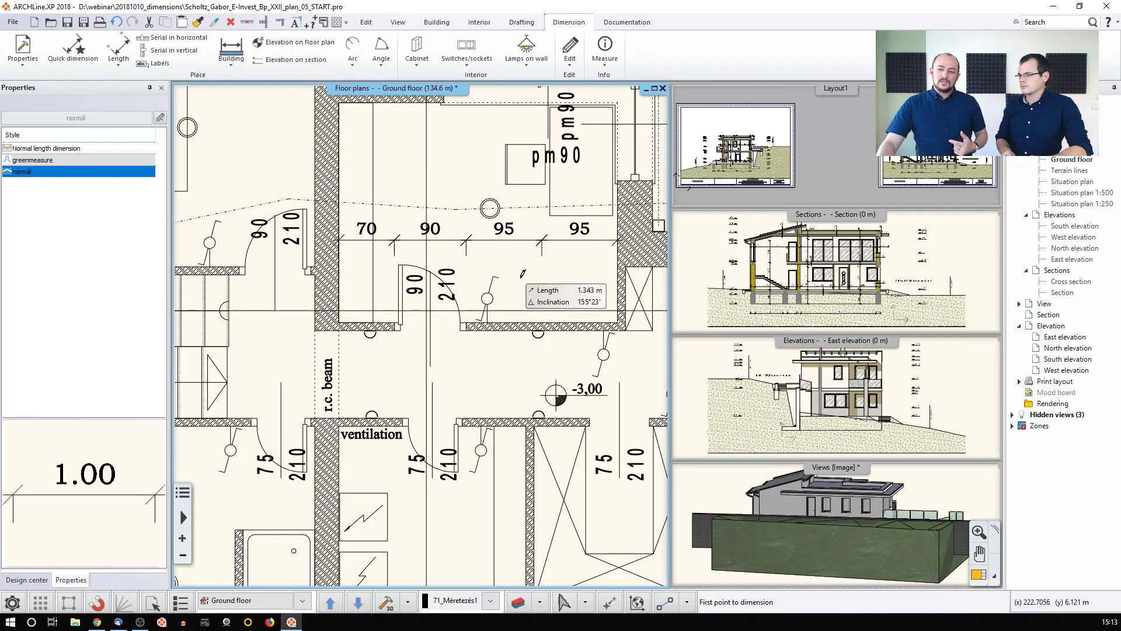
key(Escape)
Place a horizontal Serial continuous dimension across the ventilation room, quoting the virtual intersection points between the outer faces of its two side walls
middle_drag(523, 311, 511, 246)
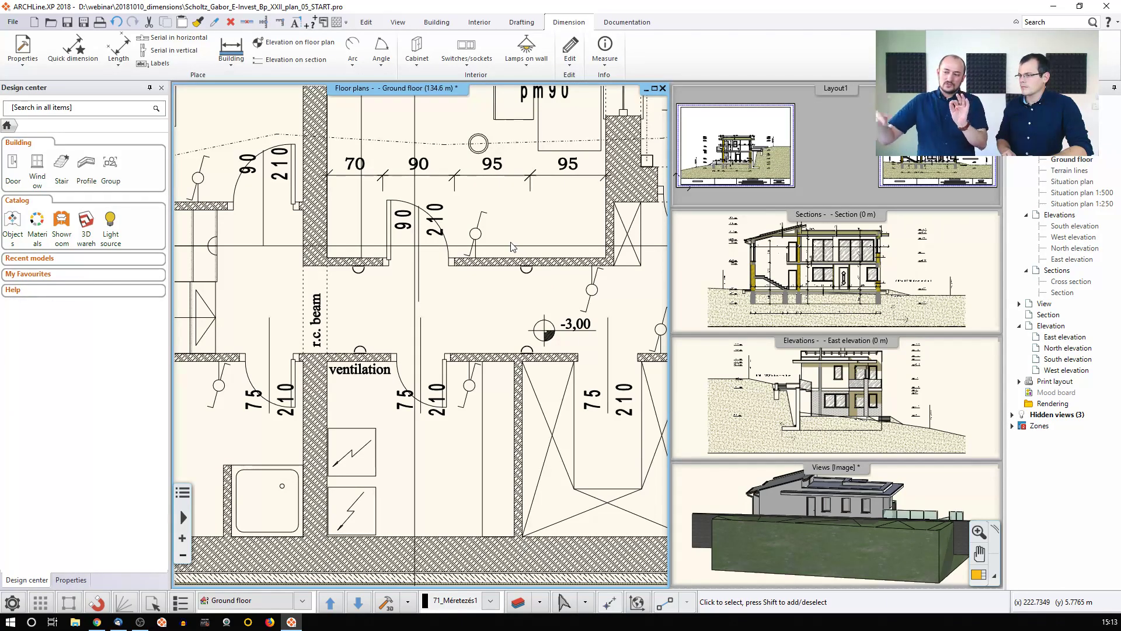
click(120, 67)
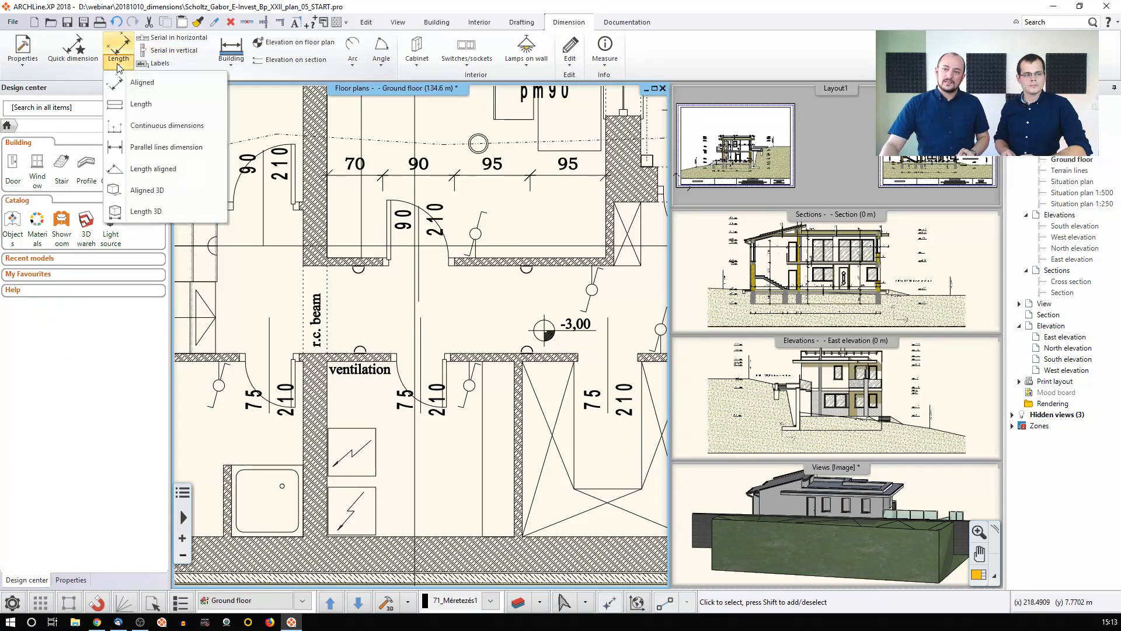
click(155, 126)
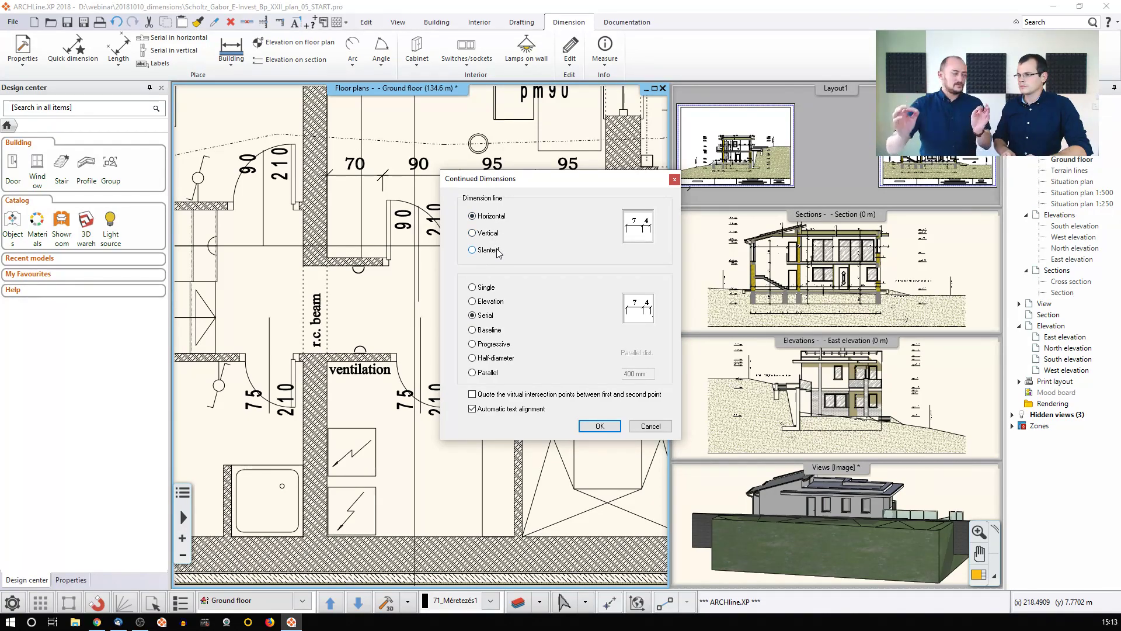
click(473, 396)
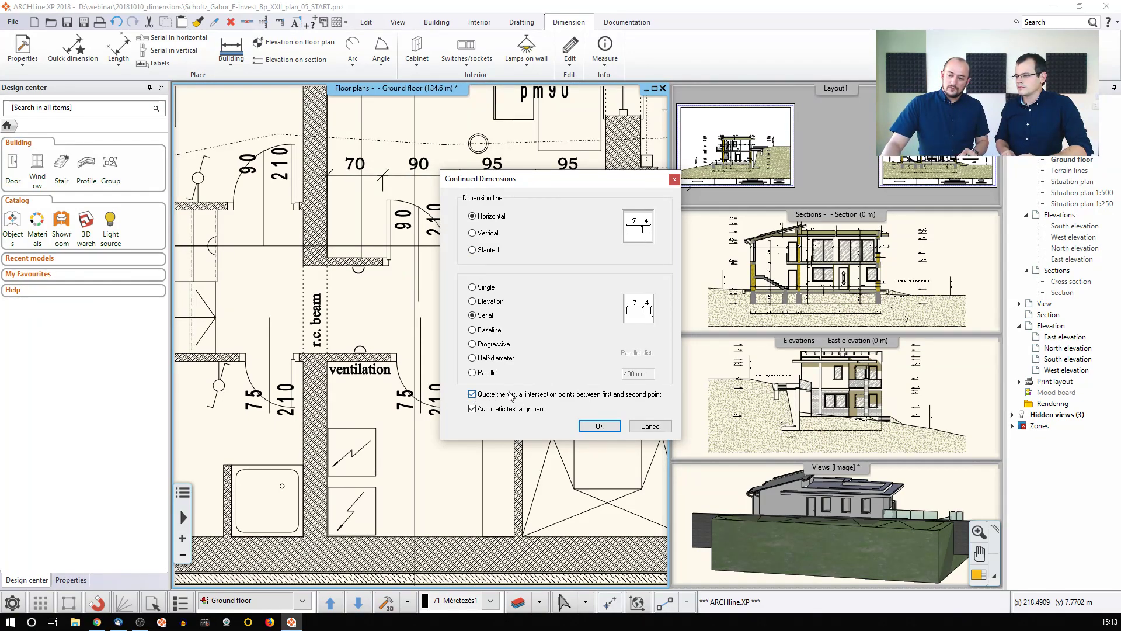
click(600, 426)
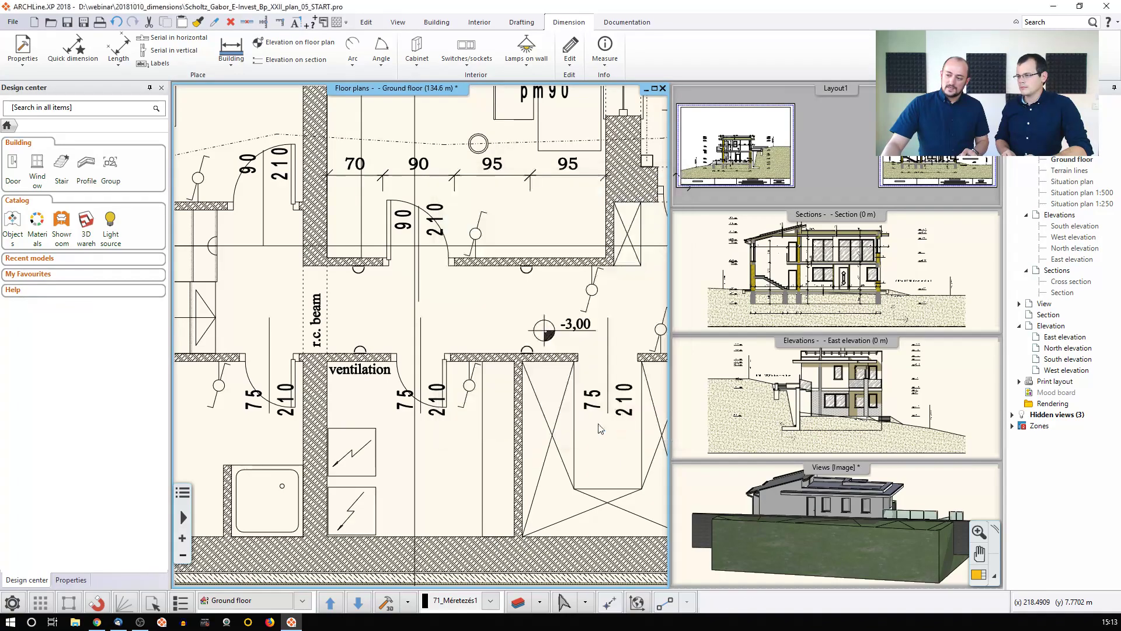
scroll(383, 325, up, 2)
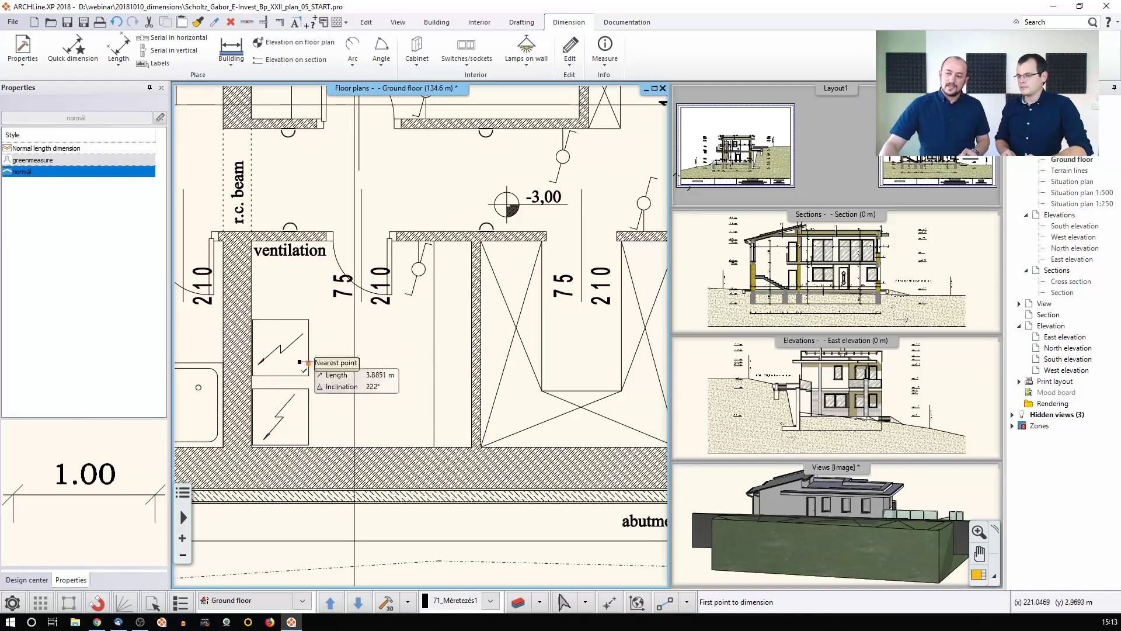
scroll(229, 379, up, 3)
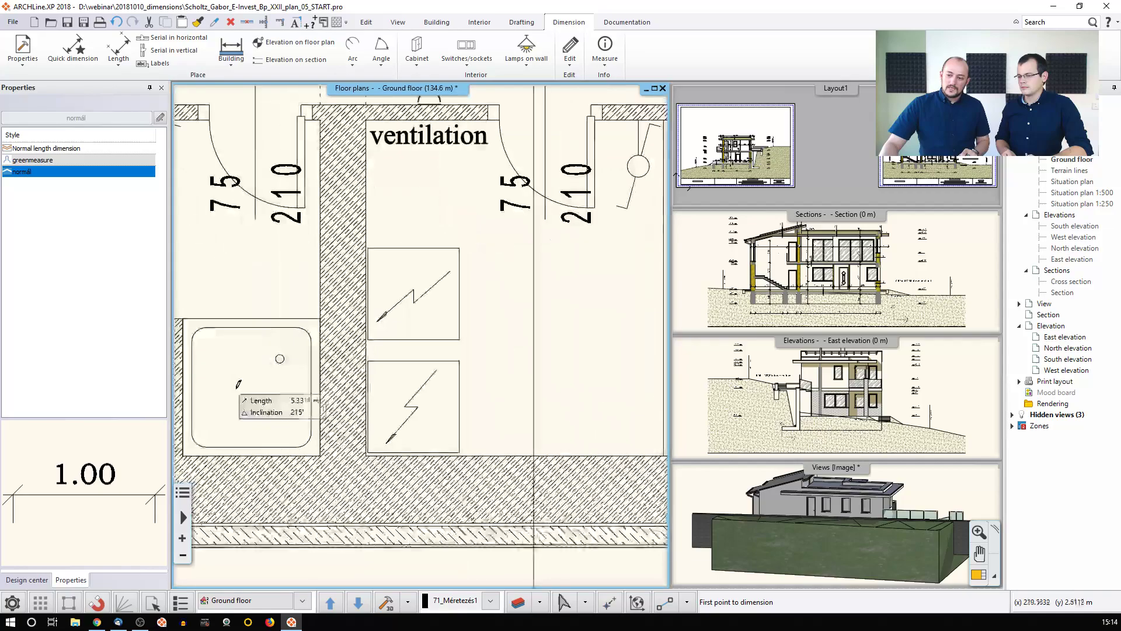
click(345, 341)
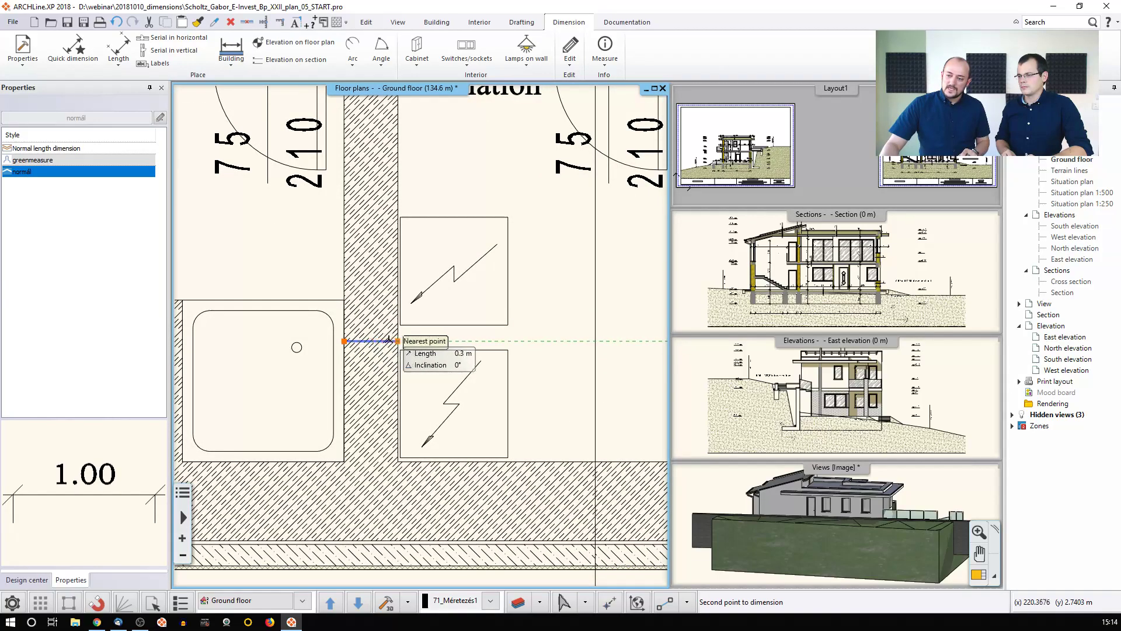
middle_drag(540, 342, 400, 343)
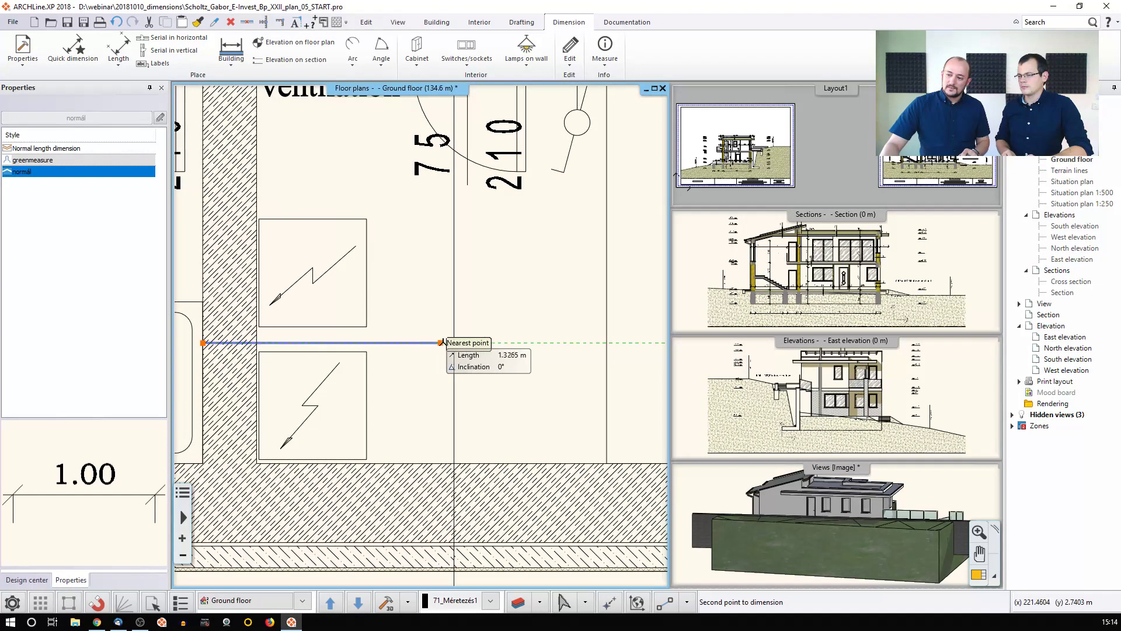
middle_drag(536, 342, 499, 347)
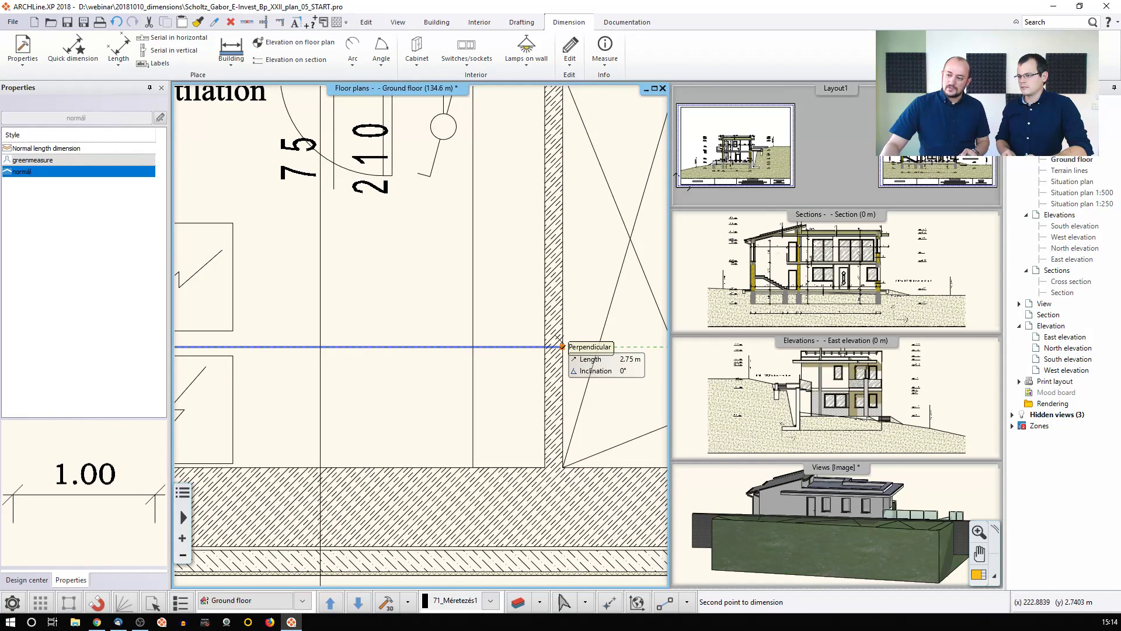
click(559, 342)
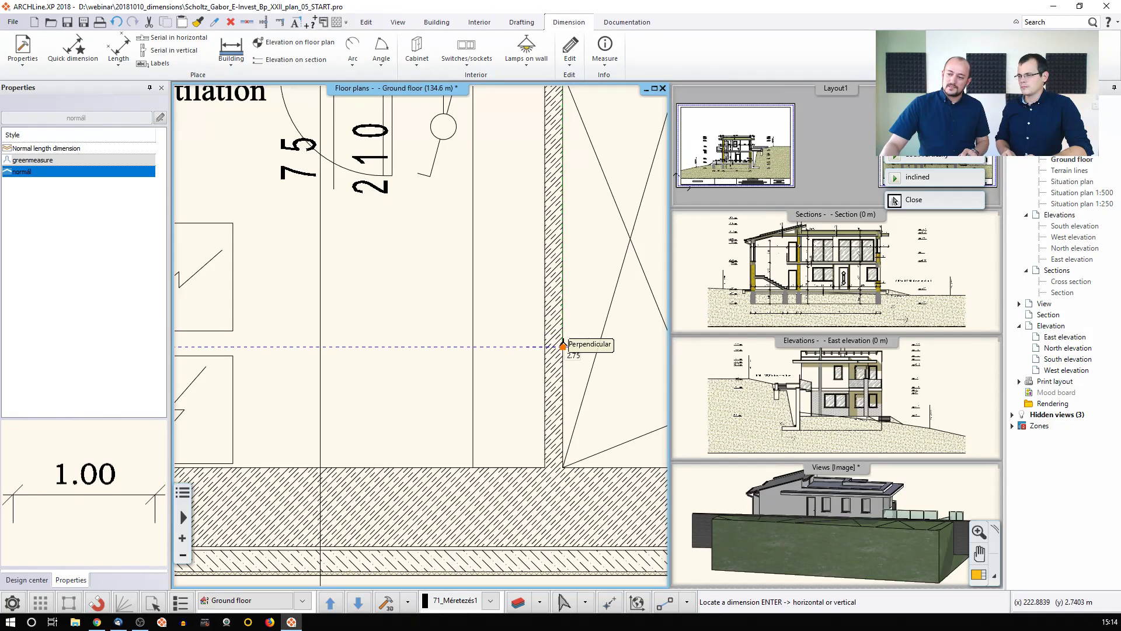
click(563, 346)
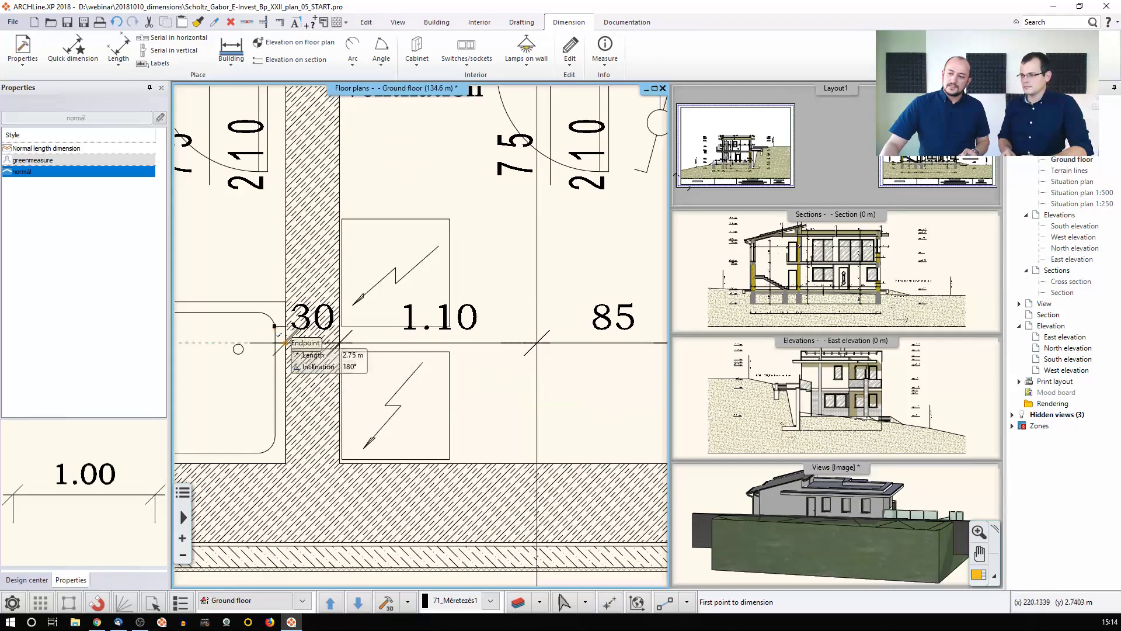
scroll(462, 374, down, 3)
mouse_move(457, 389)
middle_down()
mouse_move(482, 274)
mouse_move(451, 393)
middle_up()
scroll(451, 393, up, 1)
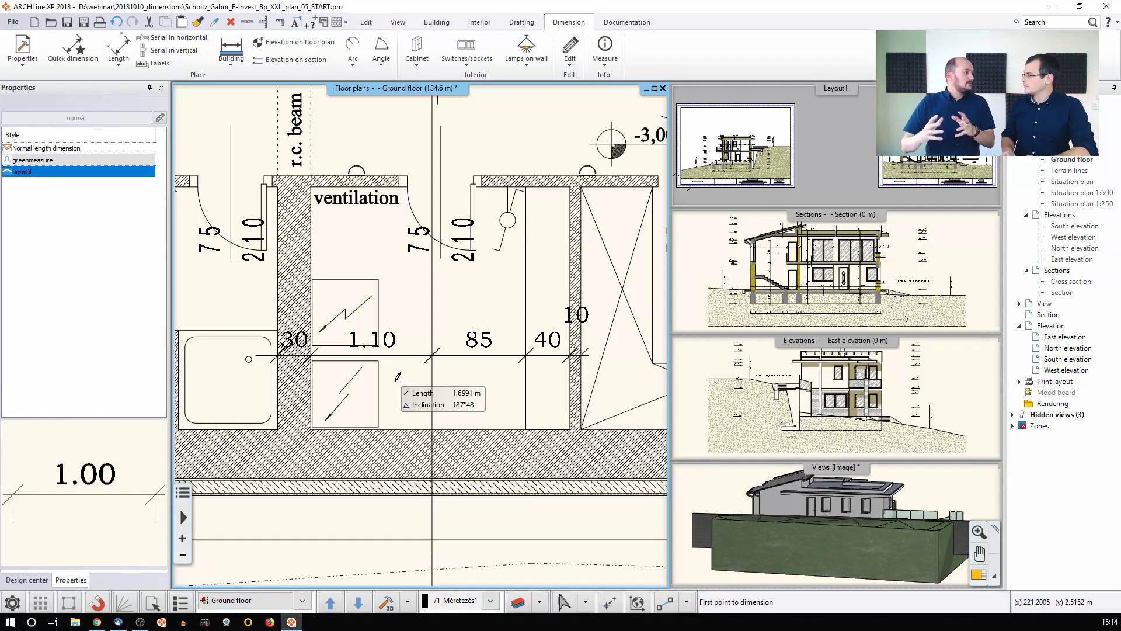
scroll(397, 377, down, 1)
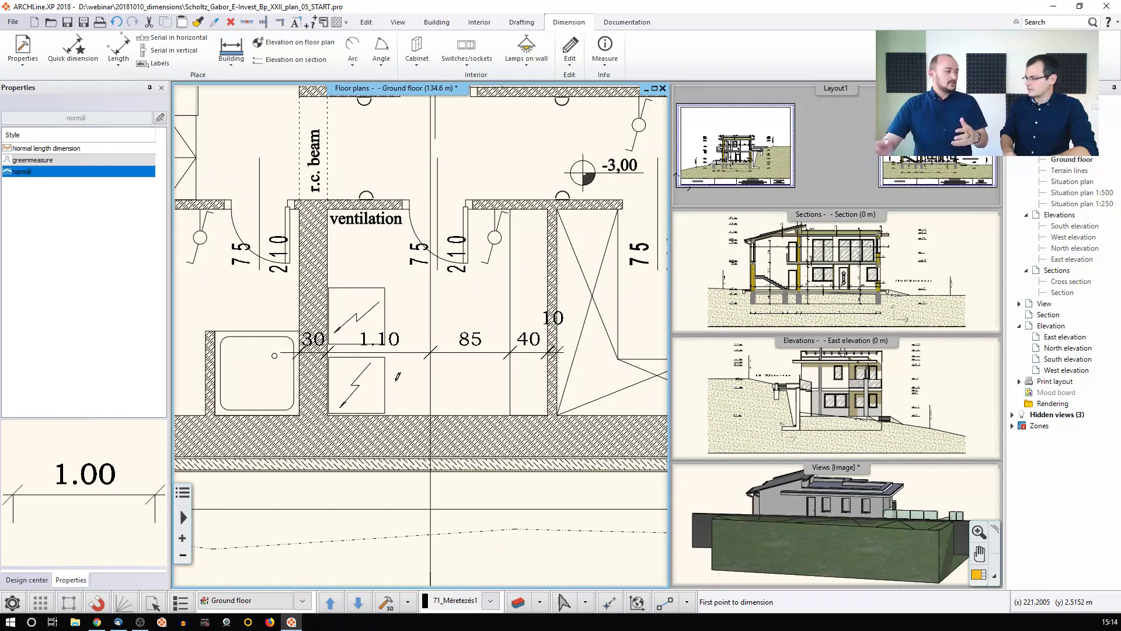
key(Escape)
Try to set the bedroom upper window's distance from the wall corner nearest the central room to 0.3 m
scroll(408, 333, down, 2)
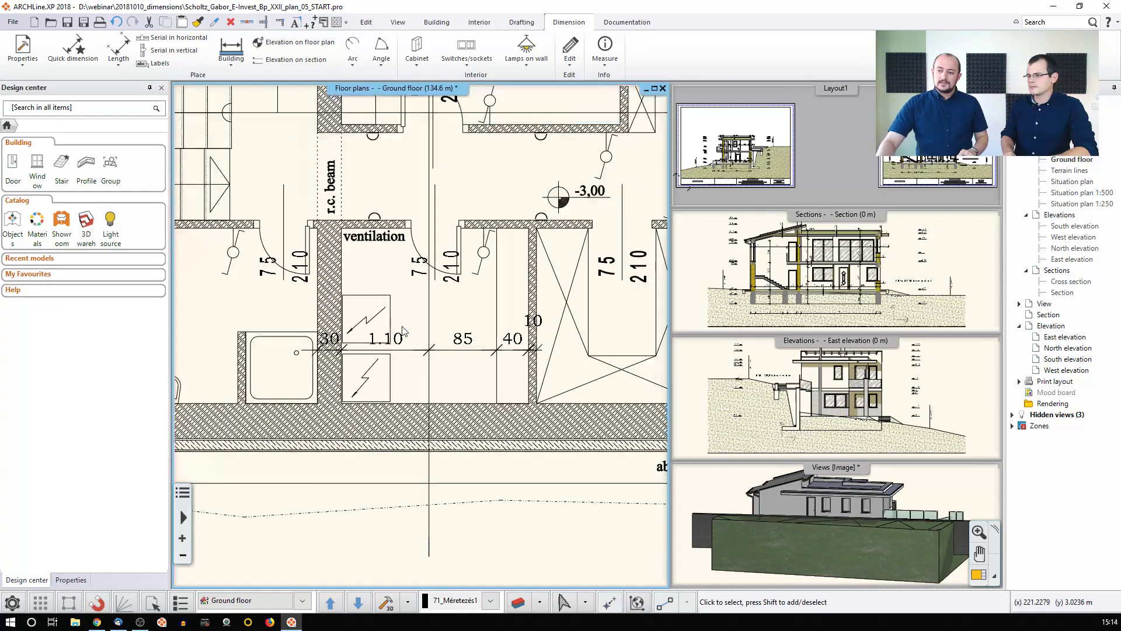
scroll(407, 334, down, 4)
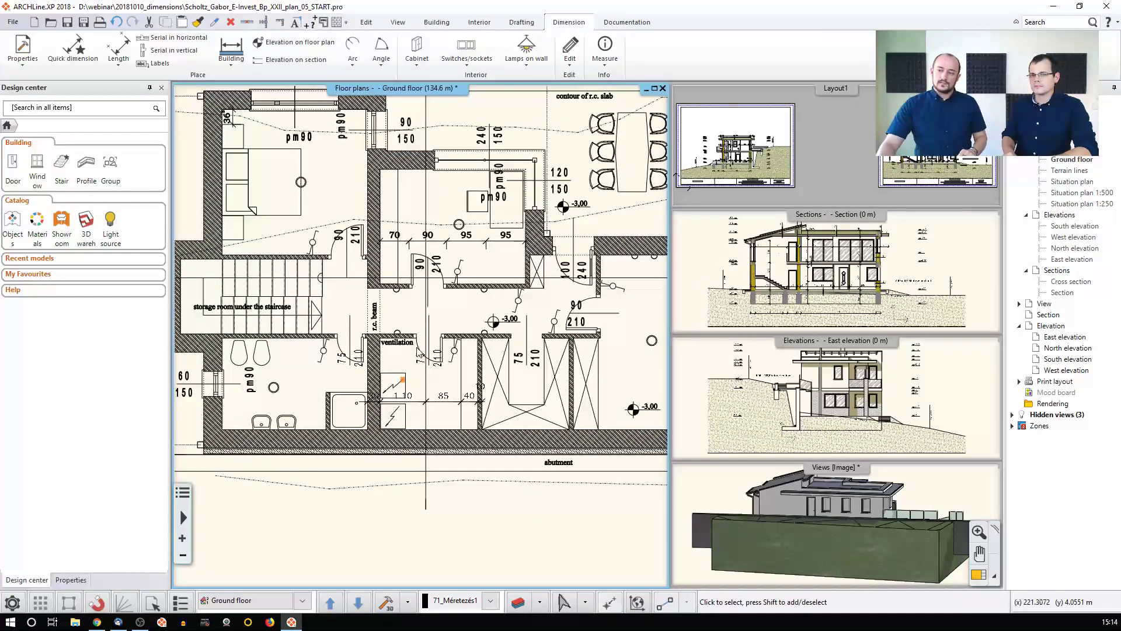
middle_drag(424, 325, 426, 358)
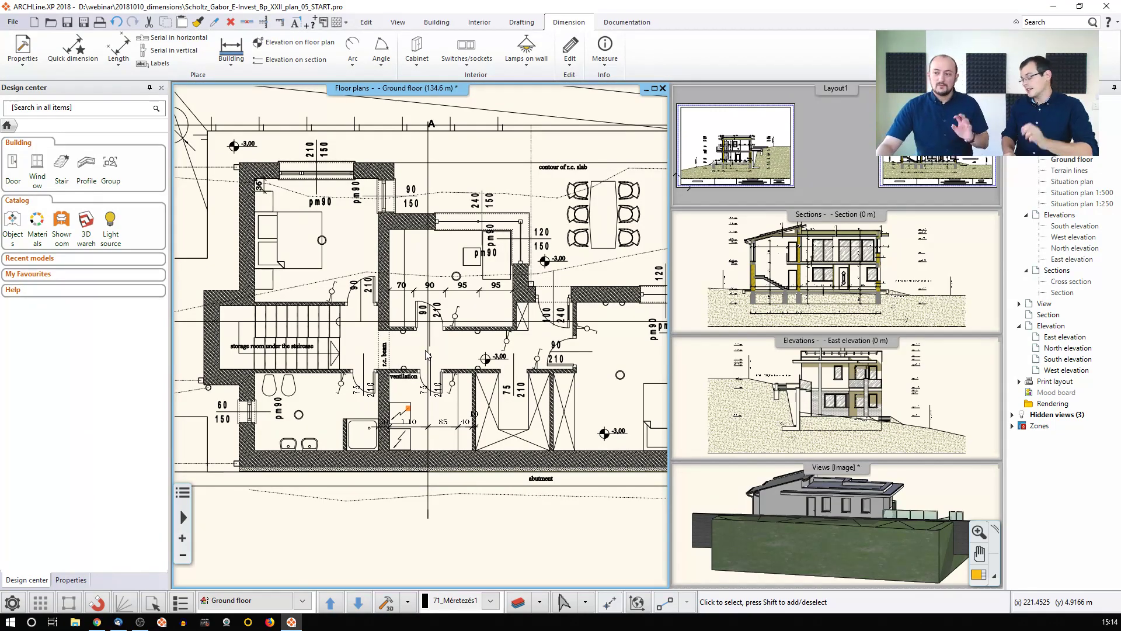
scroll(427, 354, down, 2)
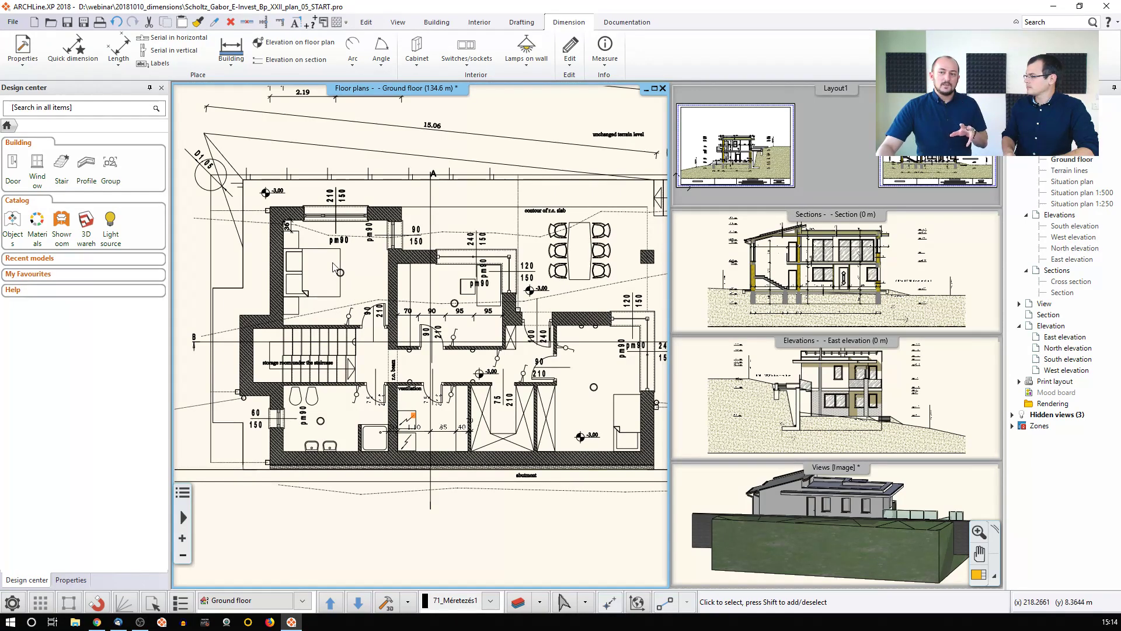
middle_drag(340, 273, 348, 336)
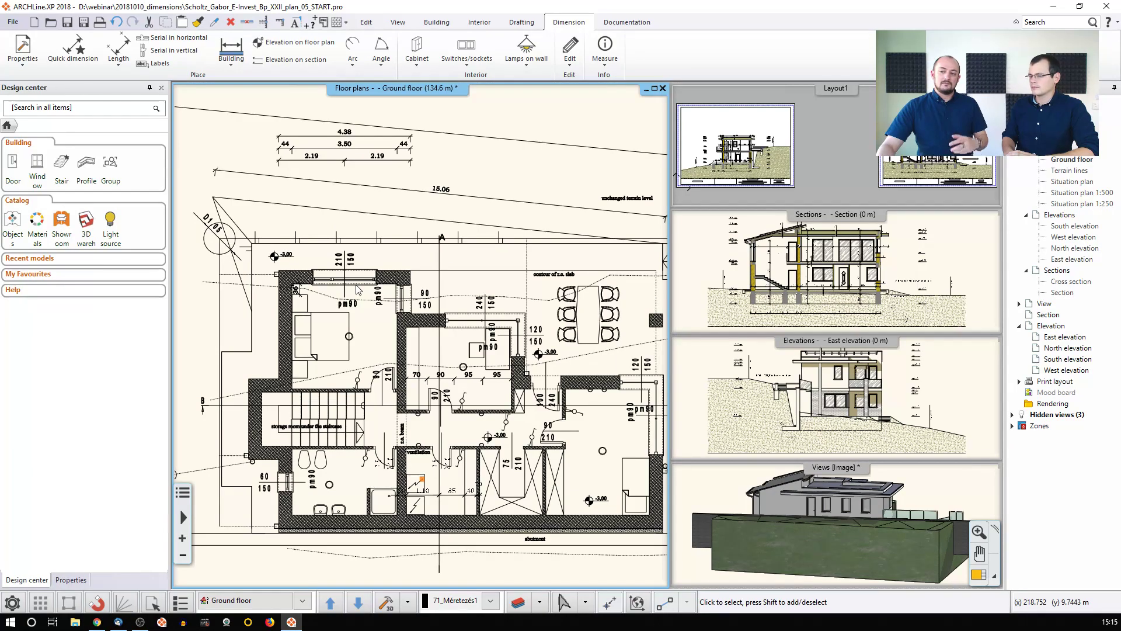
scroll(359, 288, up, 3)
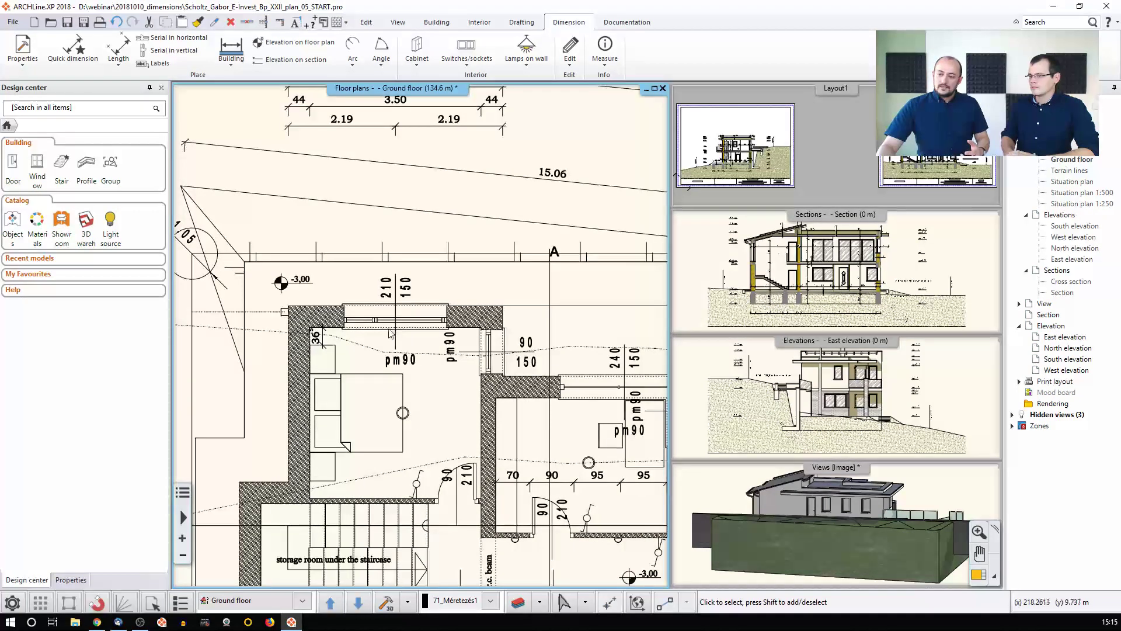
click(374, 325)
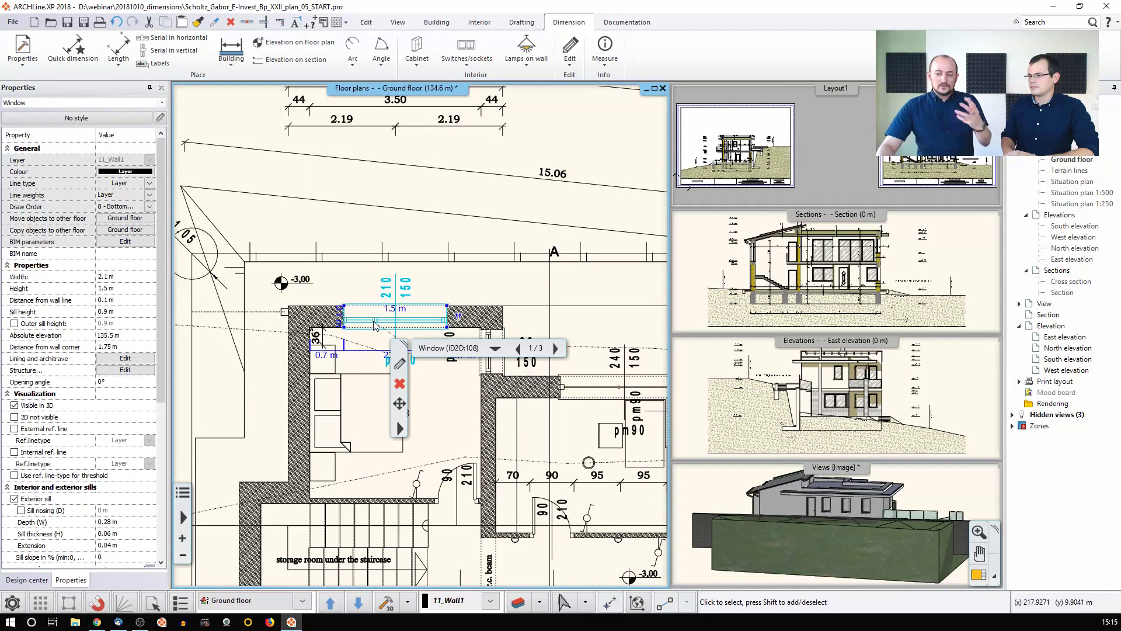
middle_drag(453, 358, 374, 306)
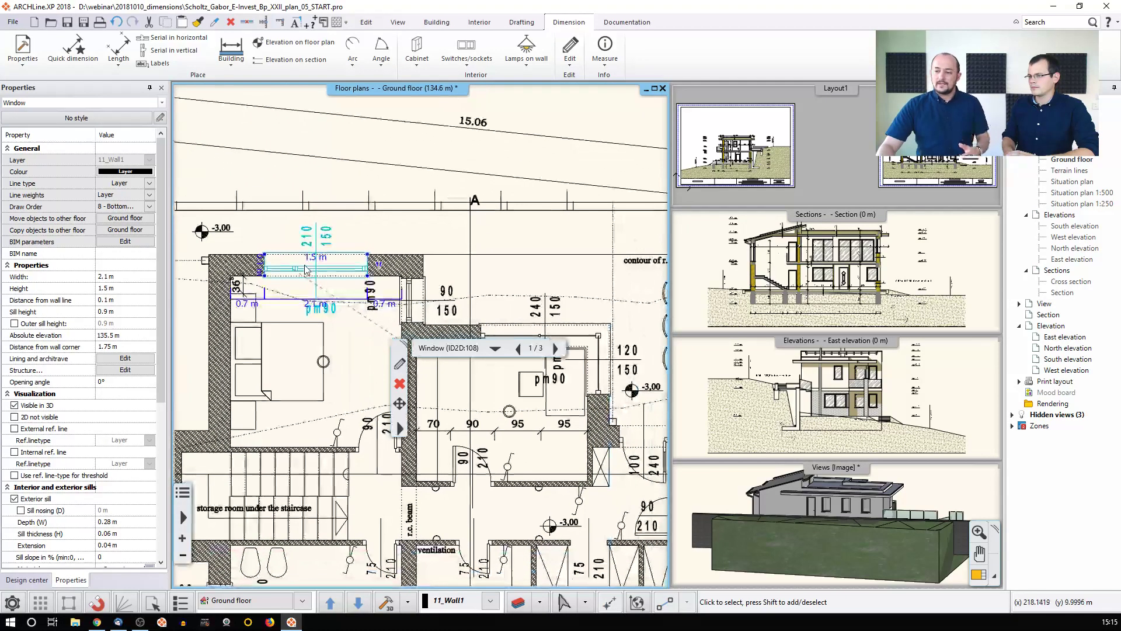
click(385, 308)
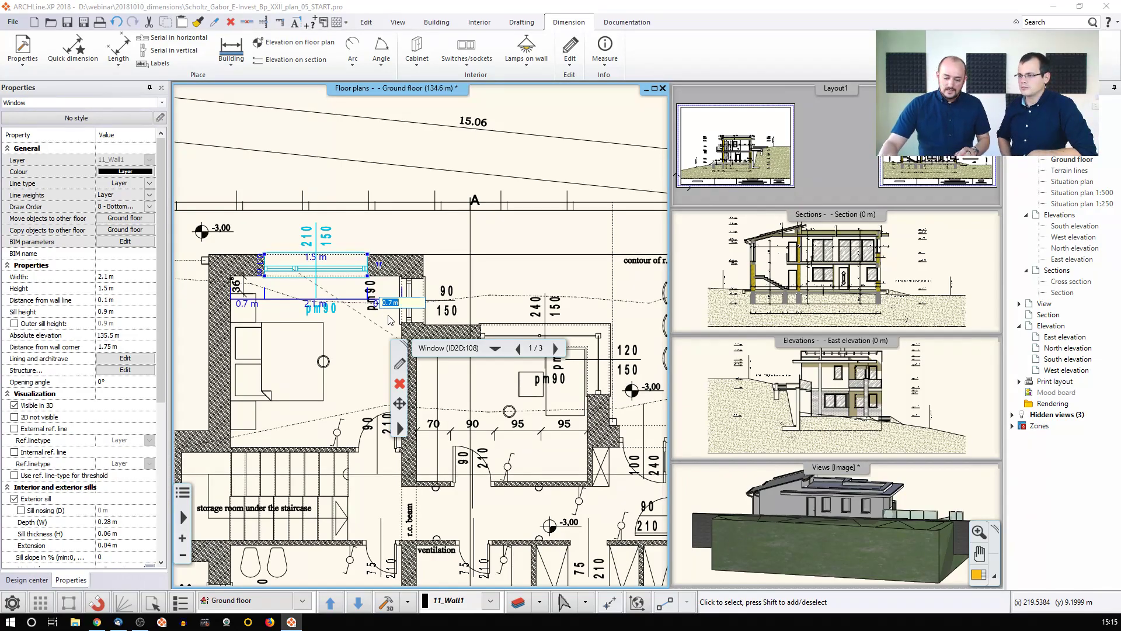
text(0,3)
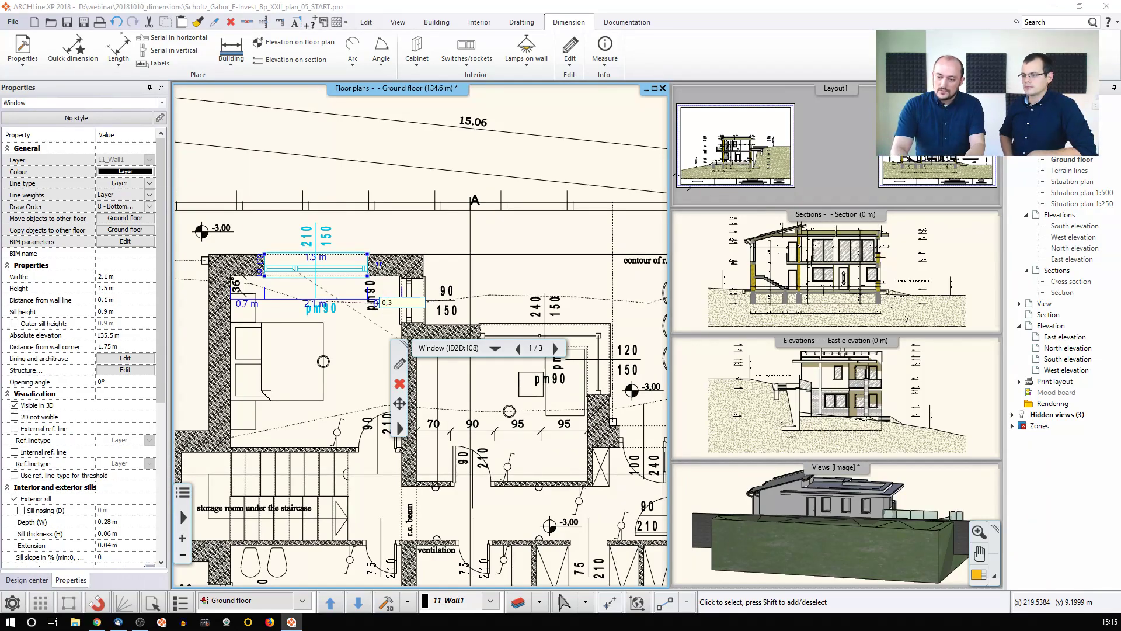
key(Return)
scroll(393, 267, down, 3)
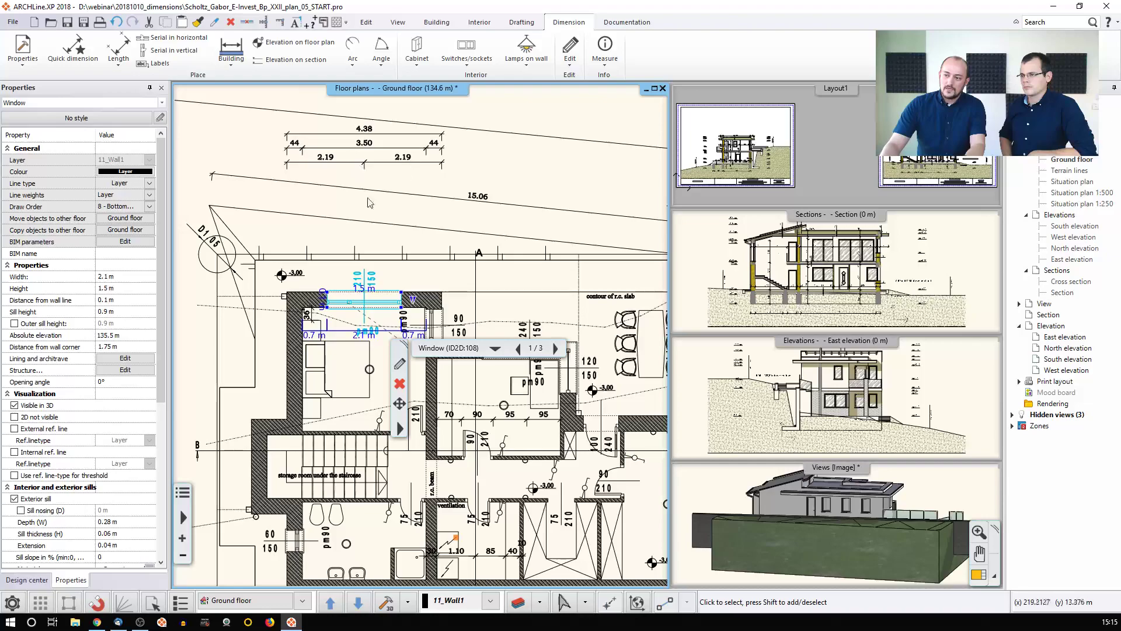
Set the bedroom upper window's distance from the wall corner nearest the central room to 0.3 m
click(414, 334)
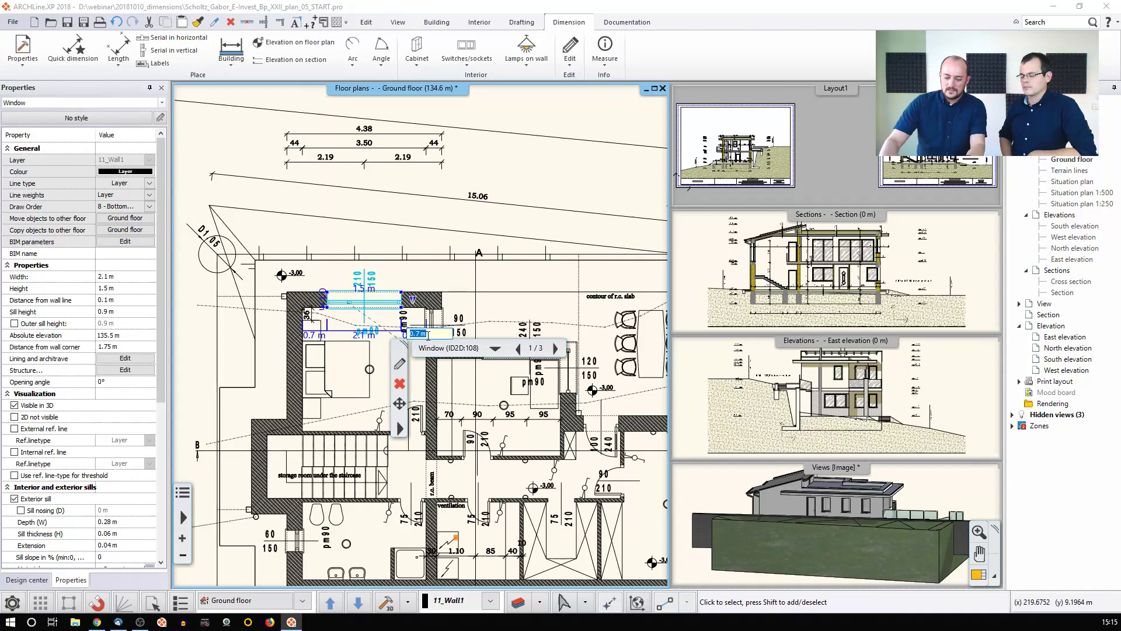
key(Return)
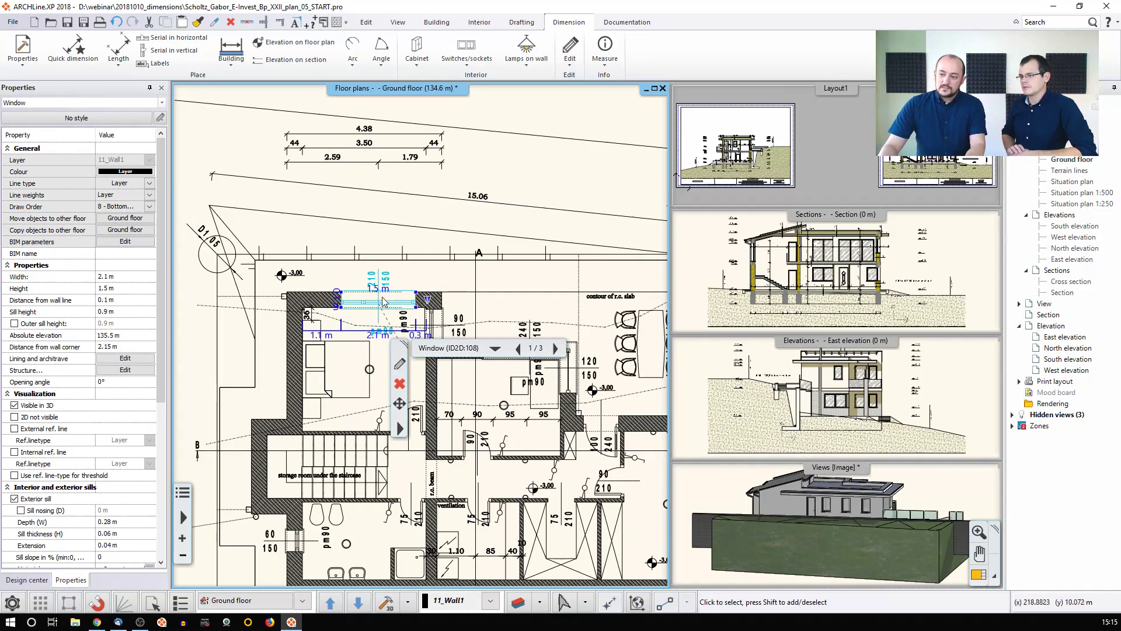
key(Escape)
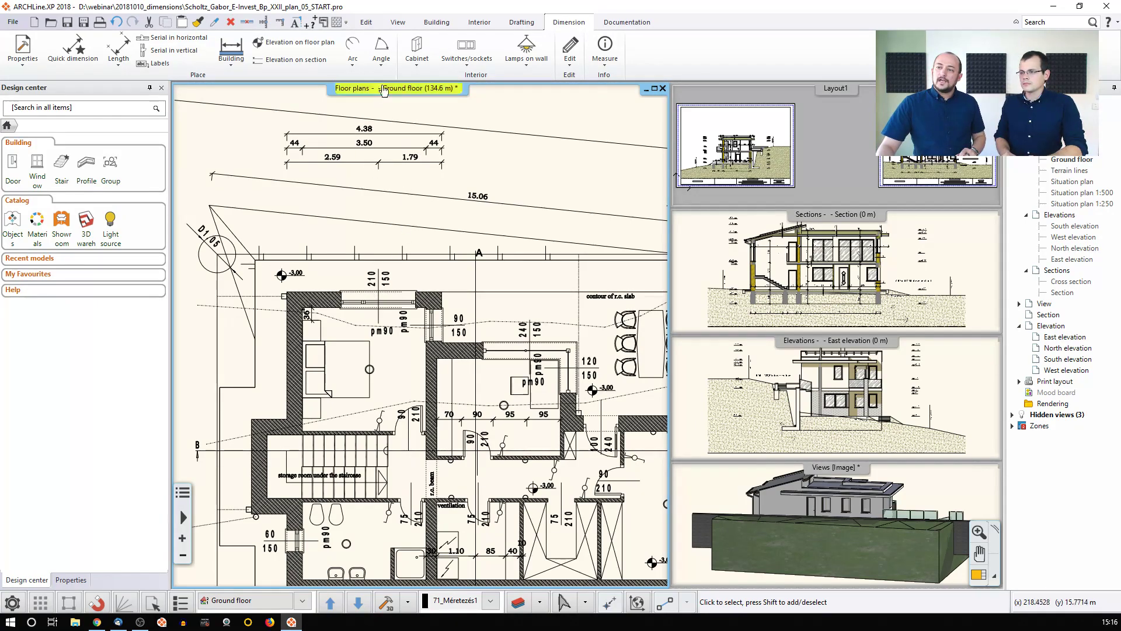
Change the left half of the window-axis dimension chain above the bedroom to a non-associative dimension
click(573, 61)
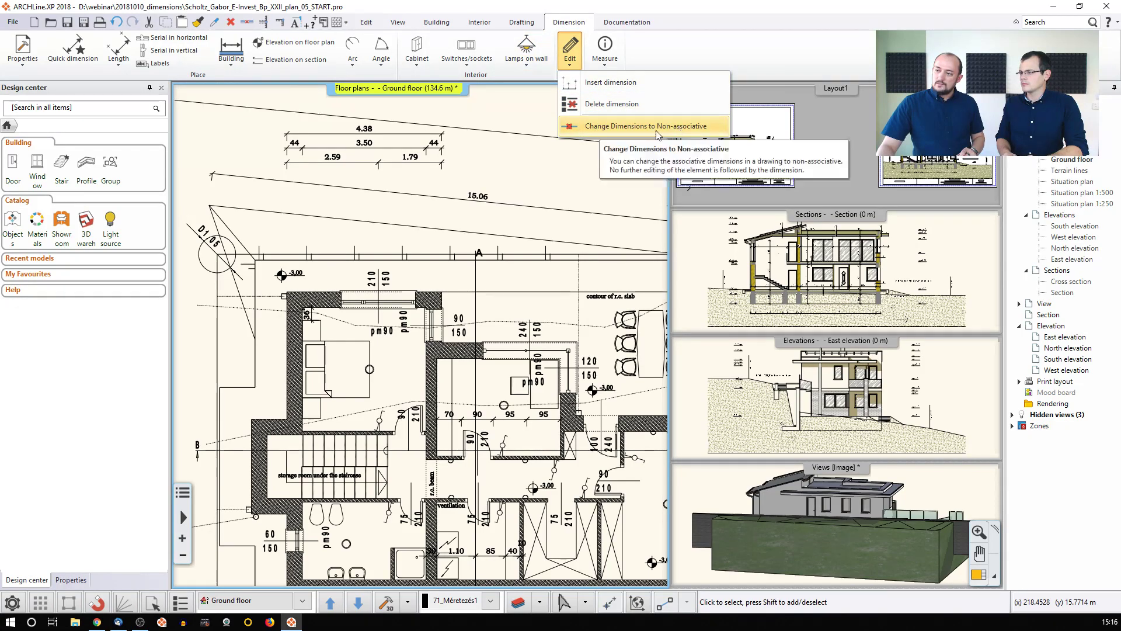
click(696, 128)
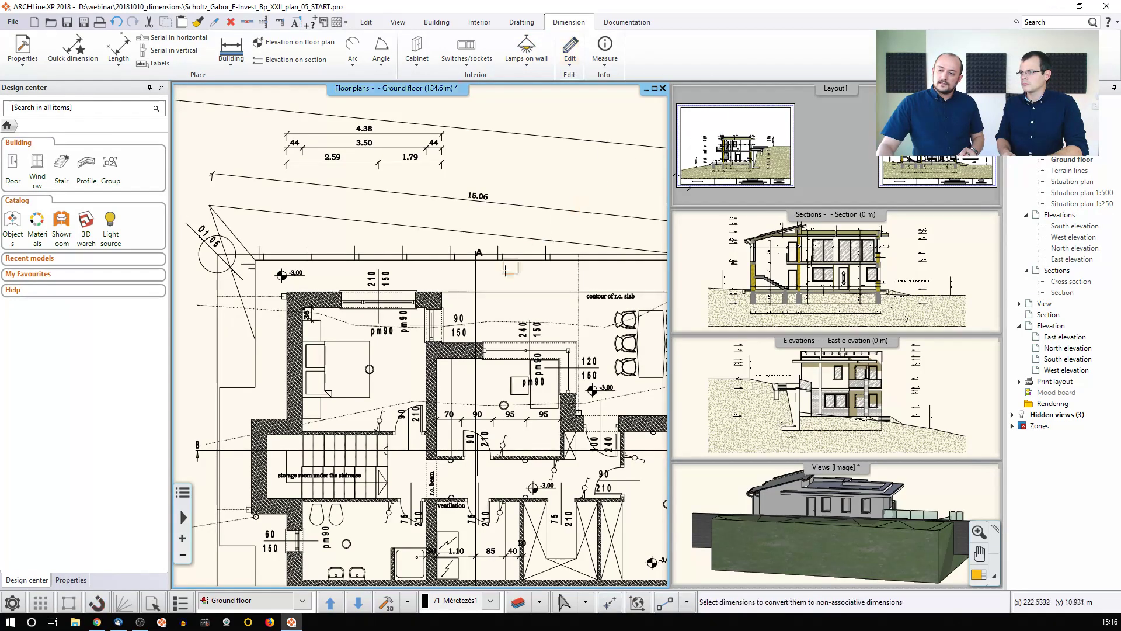
click(343, 180)
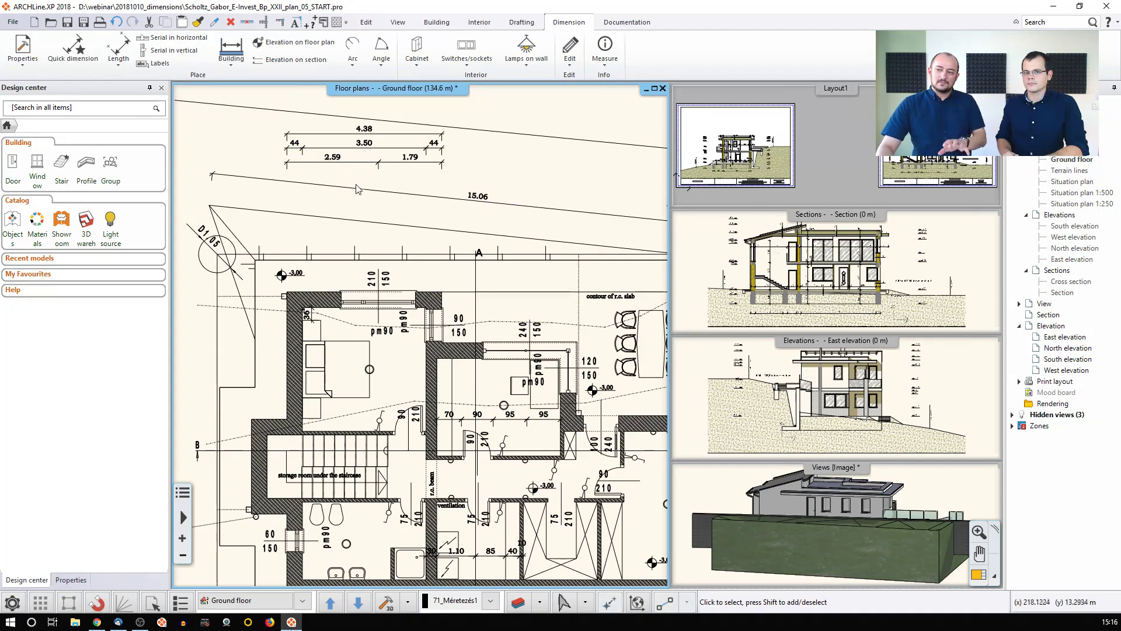
Move the bedroom's upper window by setting its distance from the wall corner nearest the central room to 0.7 m
click(393, 303)
middle_drag(423, 310, 410, 284)
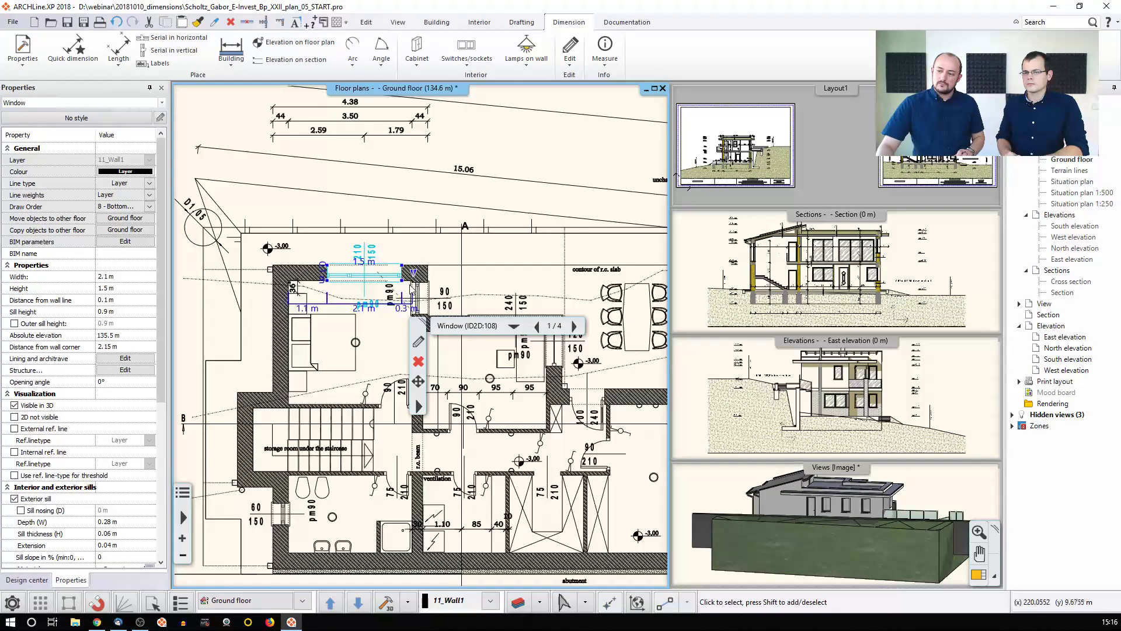
click(406, 307)
text(0,)
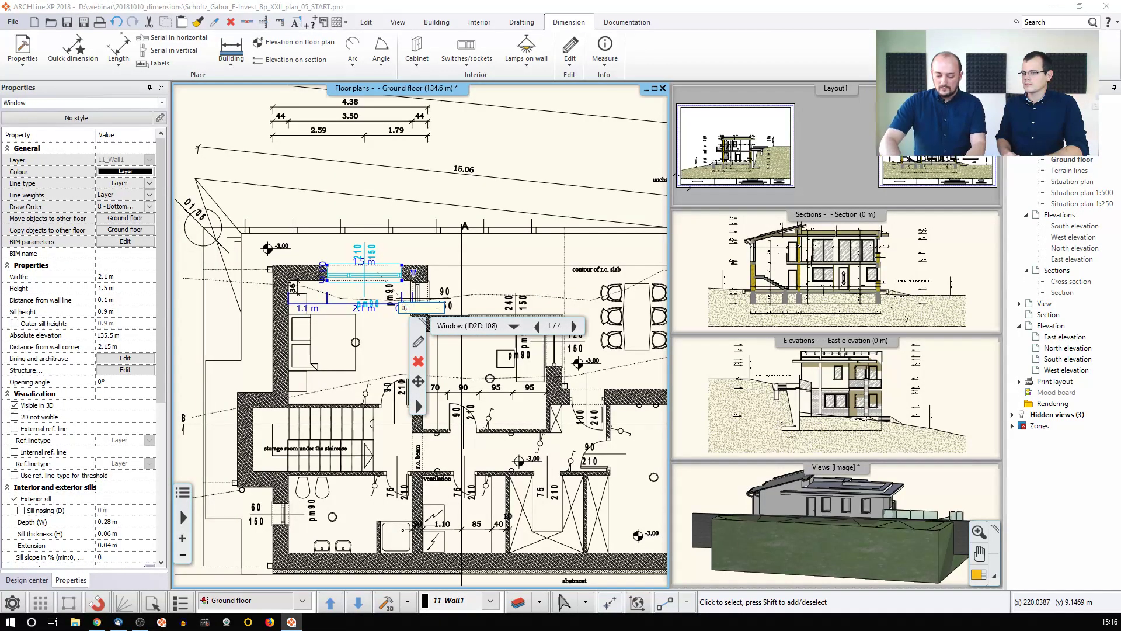
key(Return)
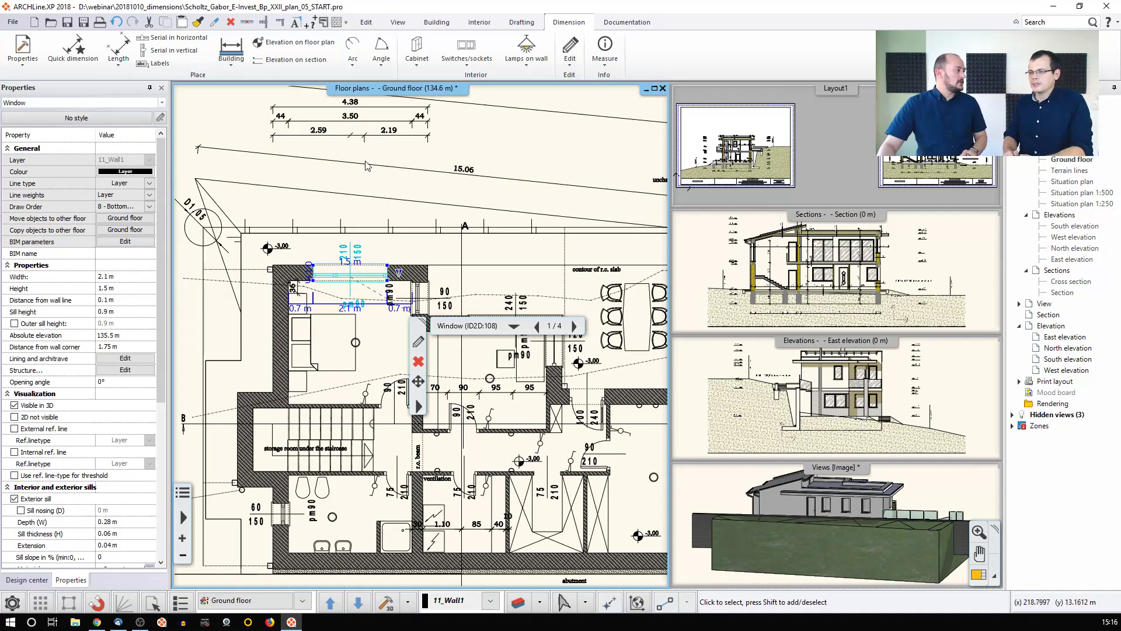
Undo the bedroom window's moves and the dimension's conversion to non-associative
click(117, 24)
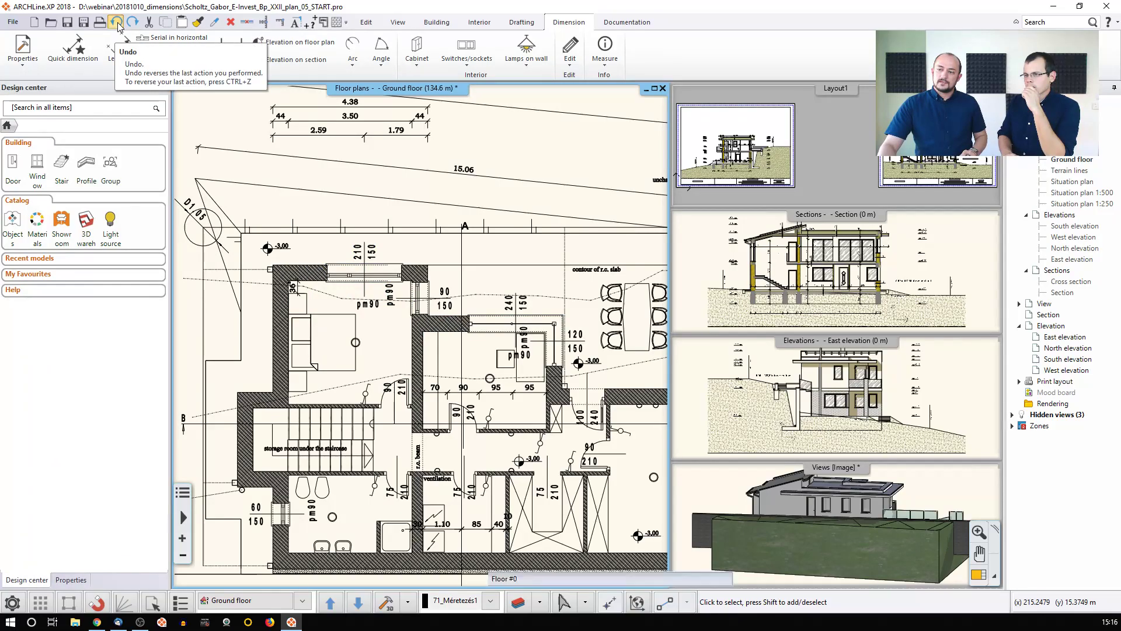
click(117, 24)
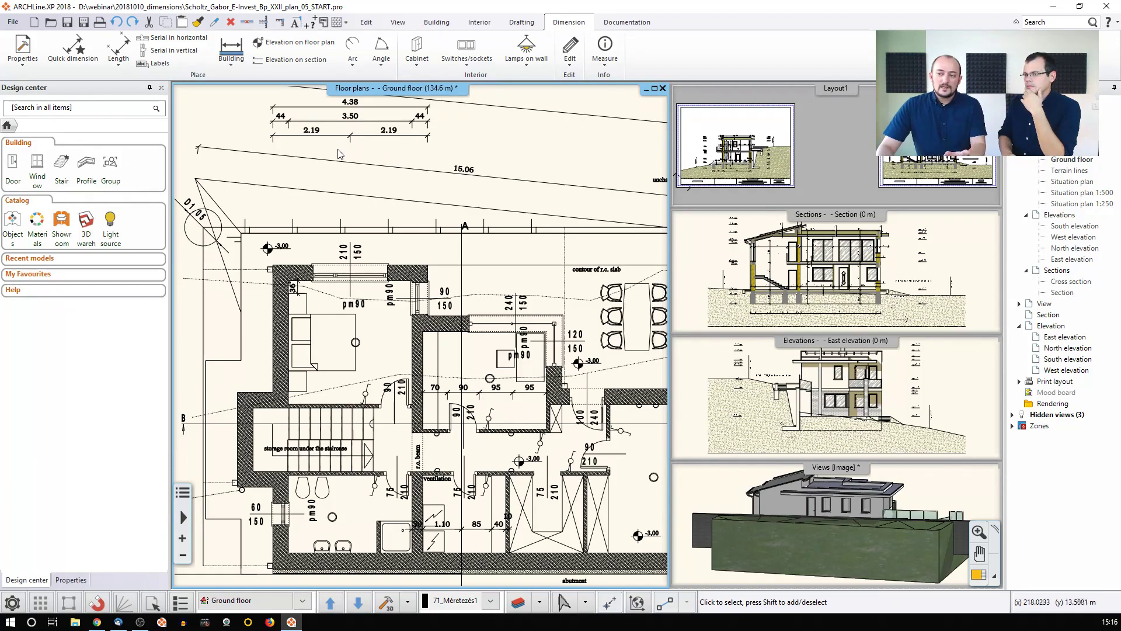
Edit the text of the left window-axis dimension above the bedroom to "width: #"
middle_drag(306, 117, 337, 171)
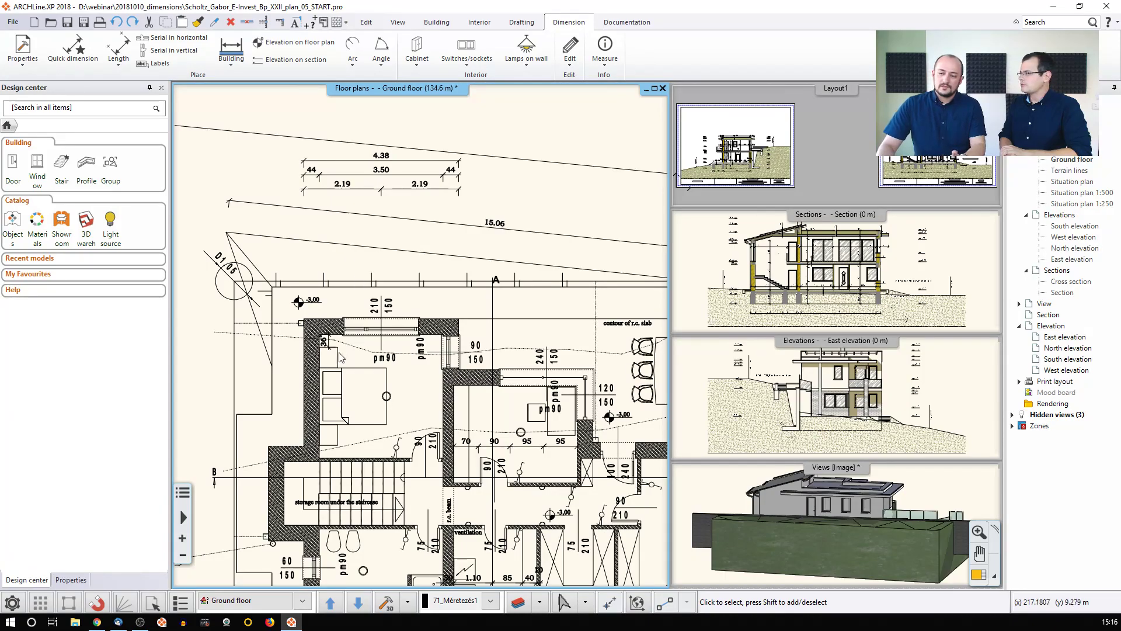
scroll(365, 329, up, 5)
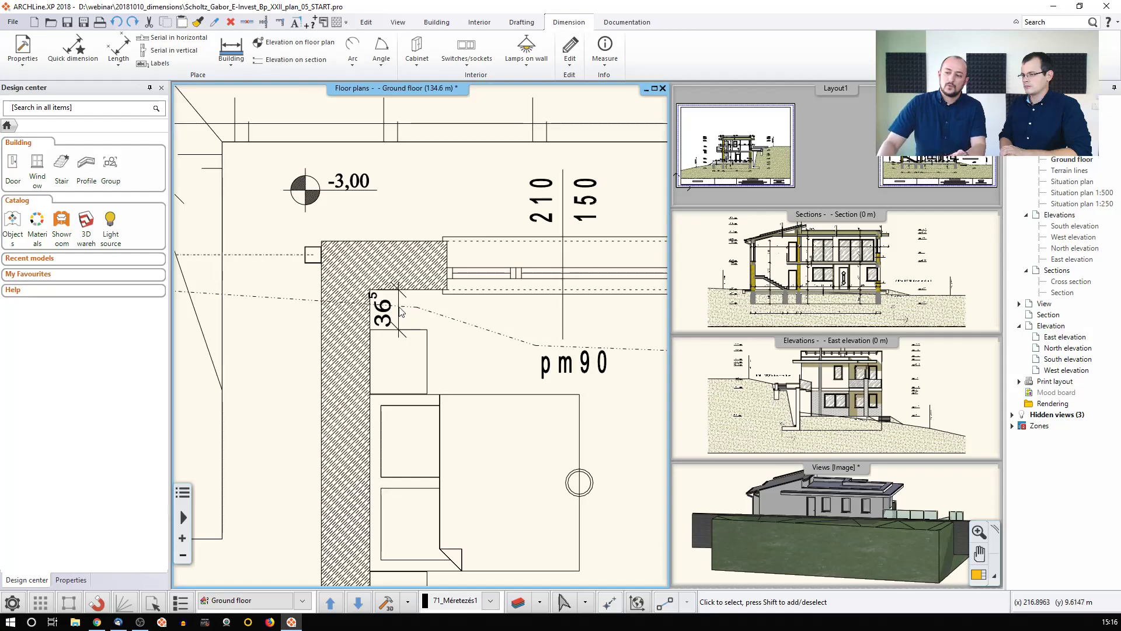
scroll(418, 327, down, 2)
scroll(429, 227, down, 1)
middle_drag(430, 227, 361, 320)
scroll(380, 280, down, 1)
click(372, 183)
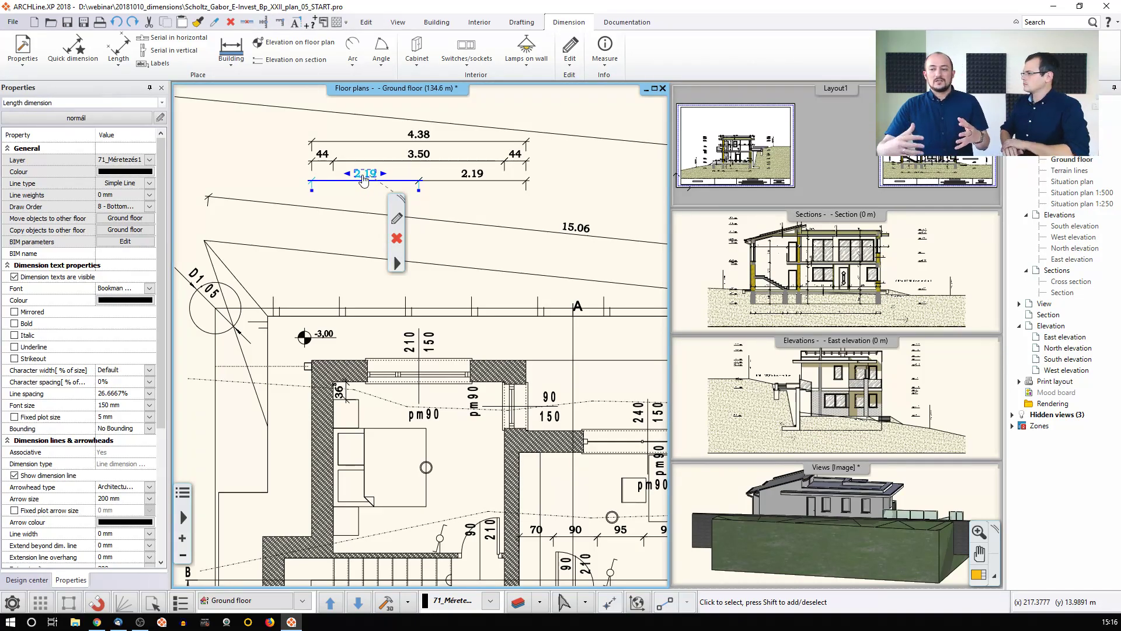
scroll(363, 180, down, 1)
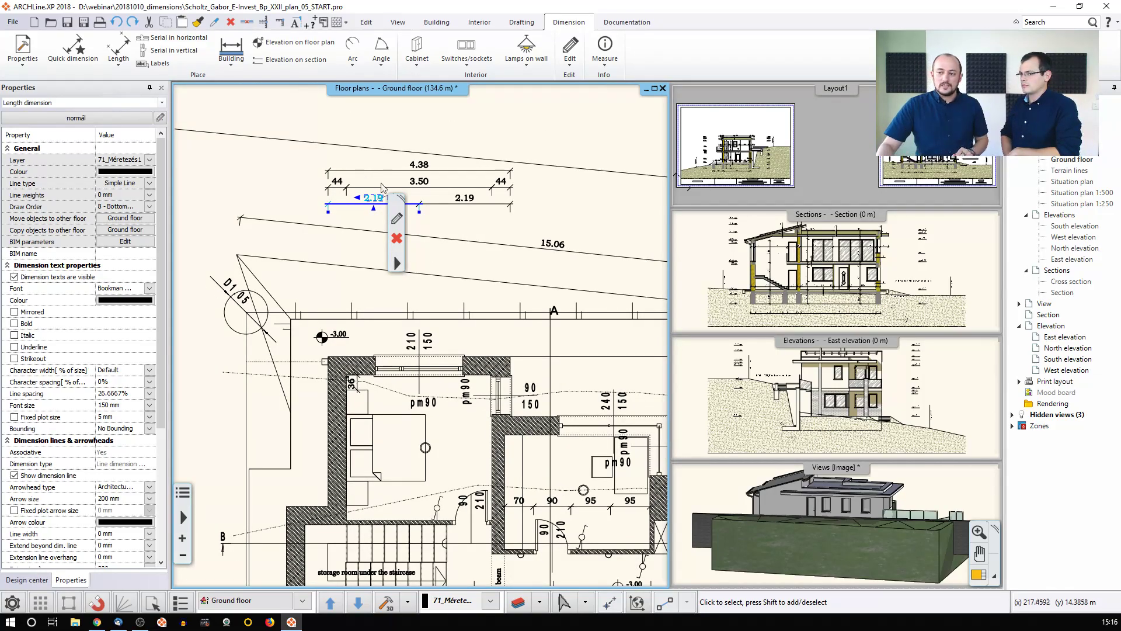
click(396, 217)
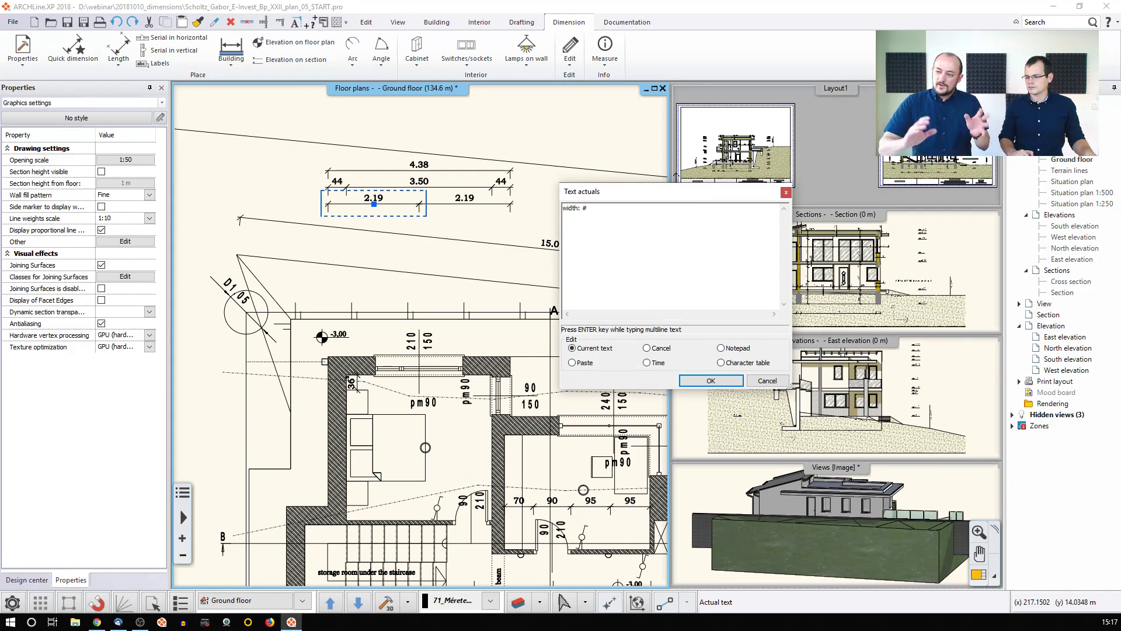
click(711, 381)
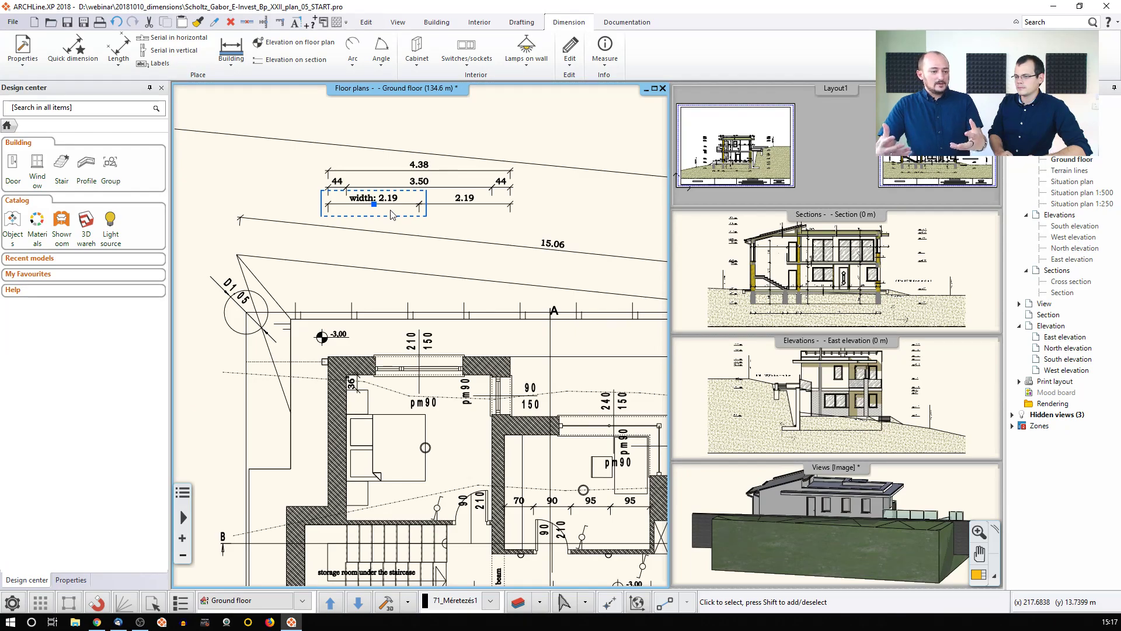
Undo the custom text on the left window-axis dimension above the bedroom
key(ctrl+c)
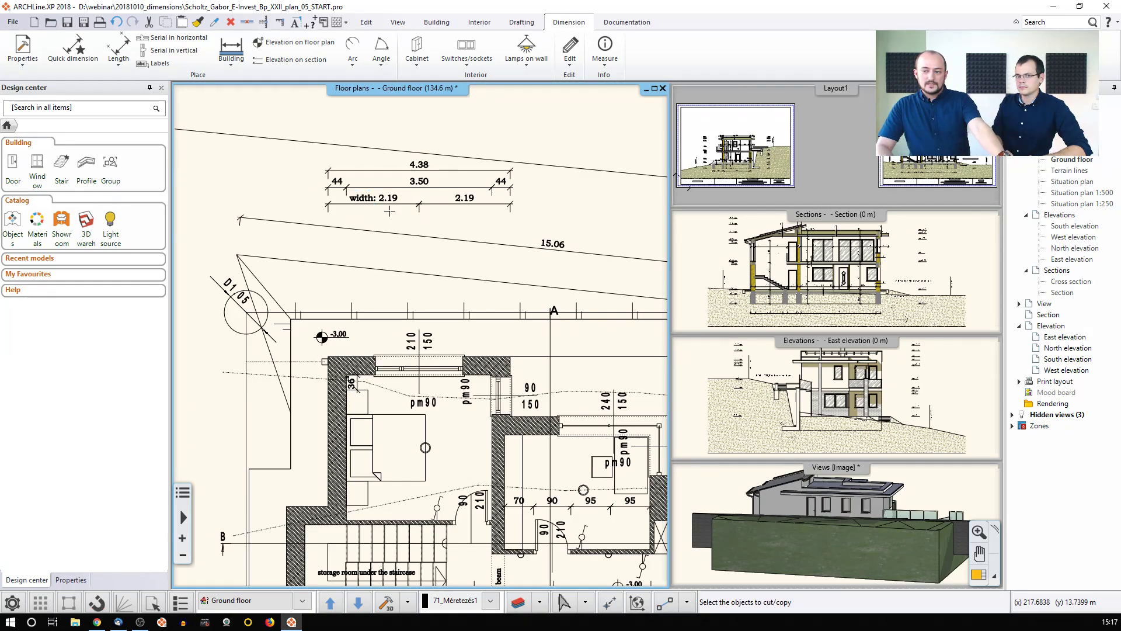
text(0)
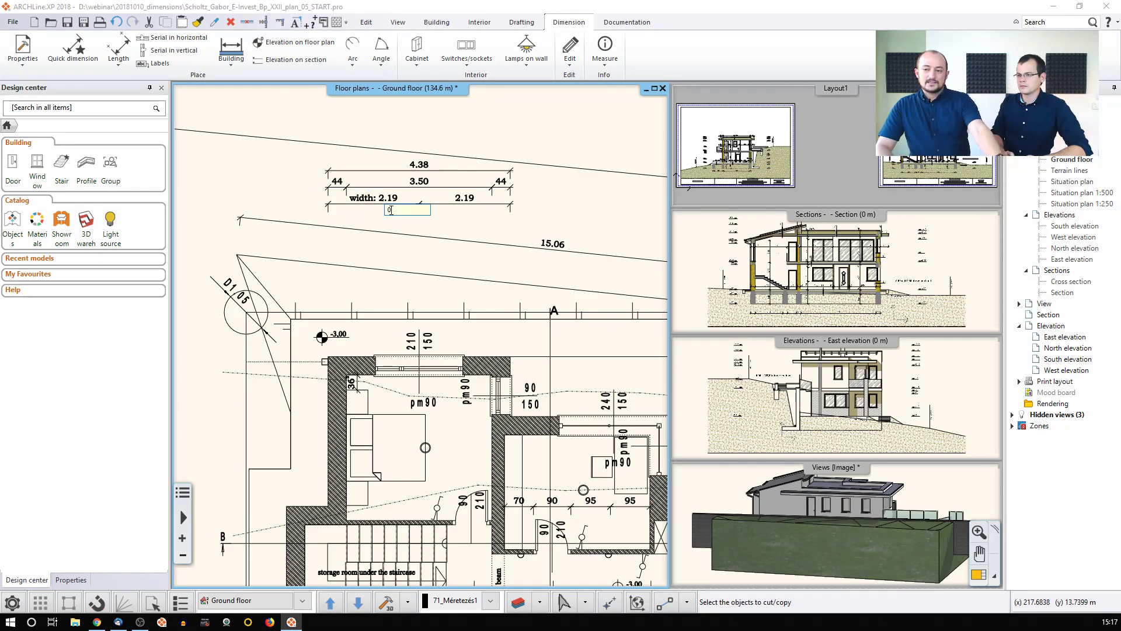
key(Return)
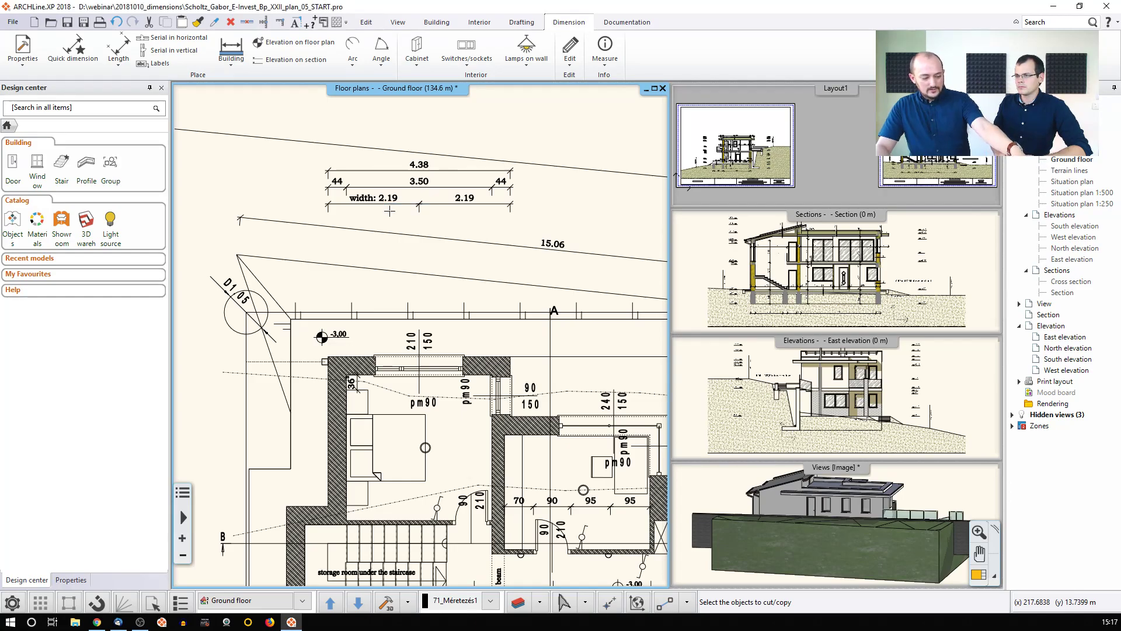
key(Escape)
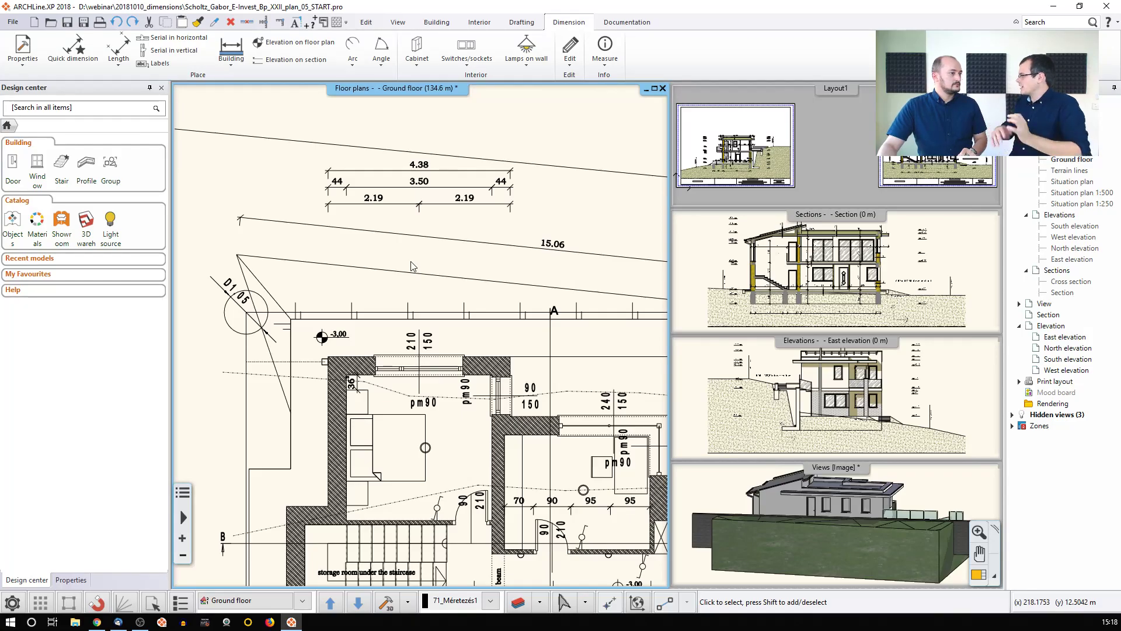
Dimension the switch distances along the central room's lower wall, placing the dimension line inside the room below the existing chain
middle_drag(488, 432, 402, 287)
scroll(405, 291, up, 1)
middle_drag(562, 433, 362, 290)
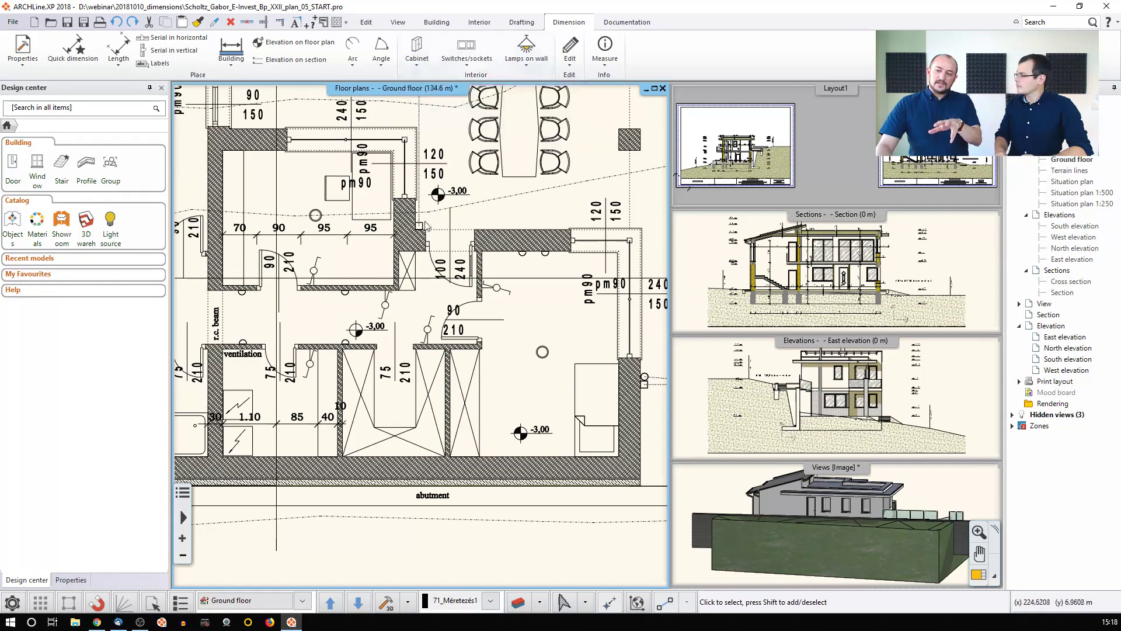
click(468, 66)
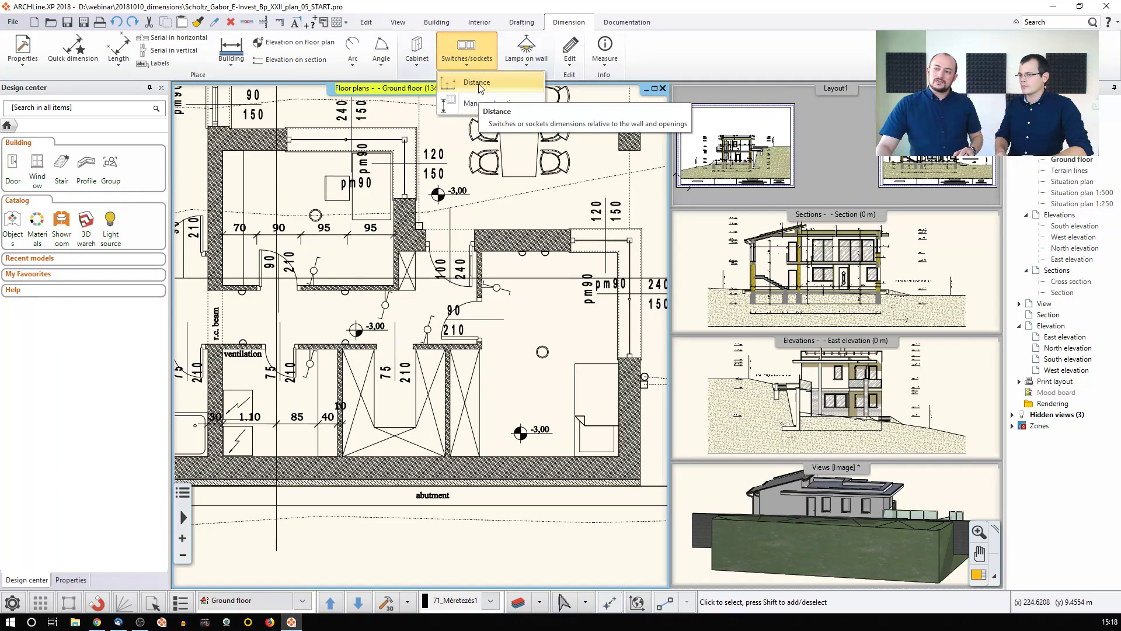
click(478, 83)
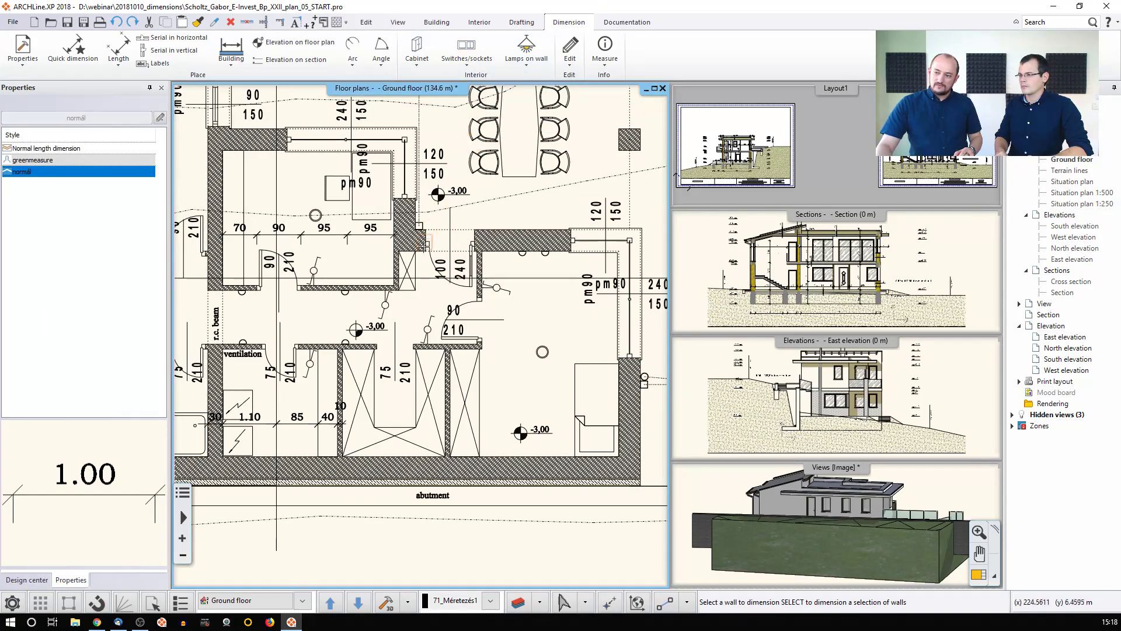
middle_drag(454, 289, 536, 277)
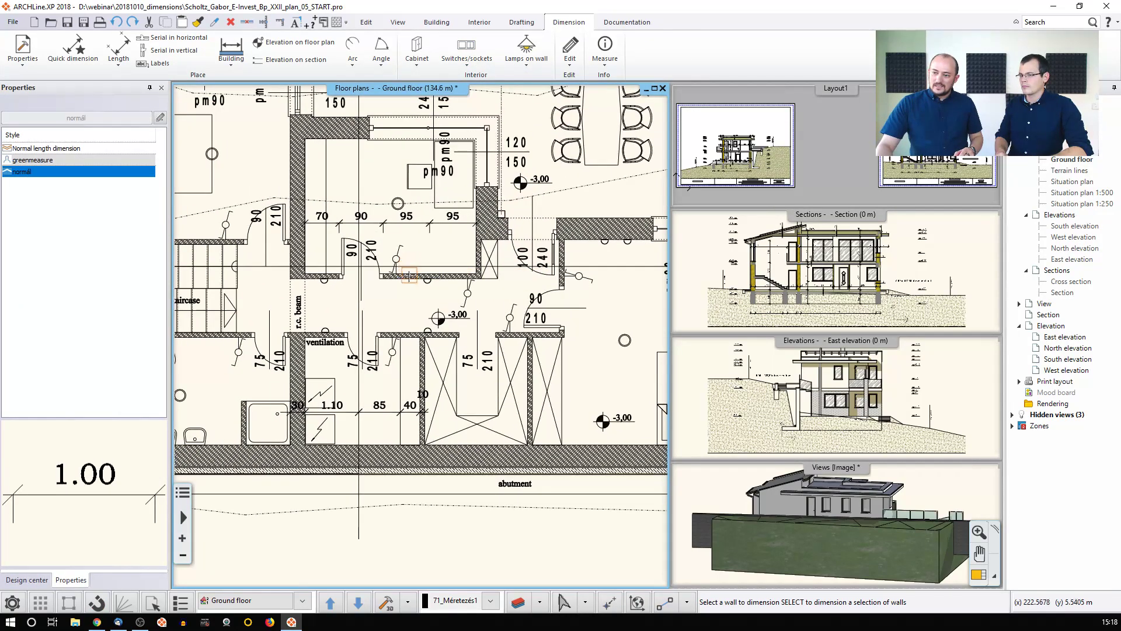
click(414, 274)
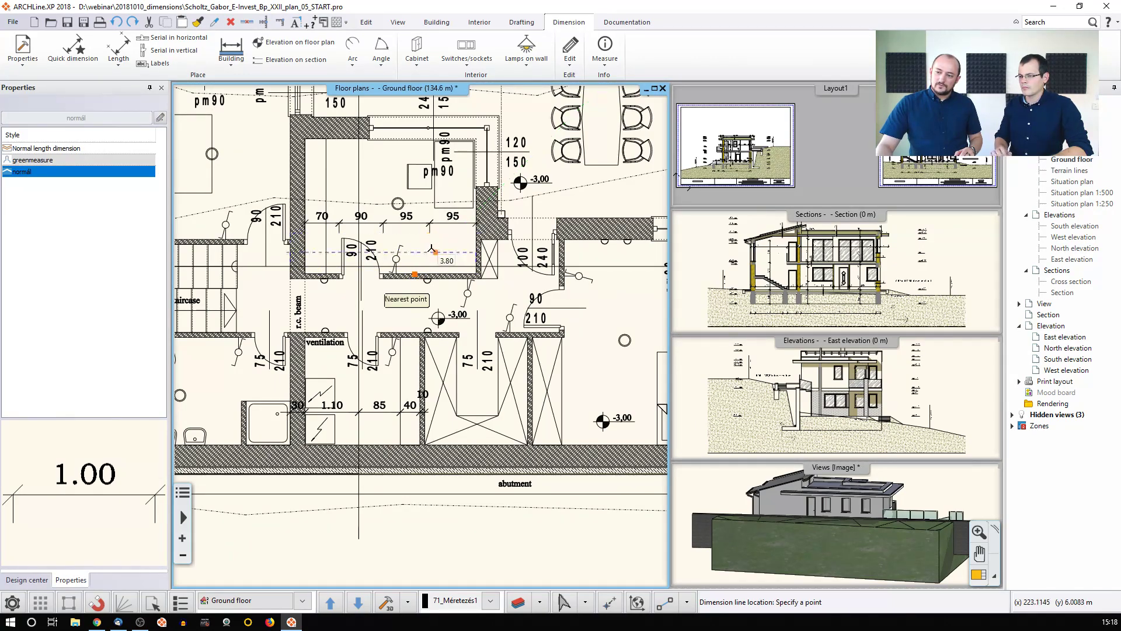
scroll(432, 250, up, 4)
click(417, 321)
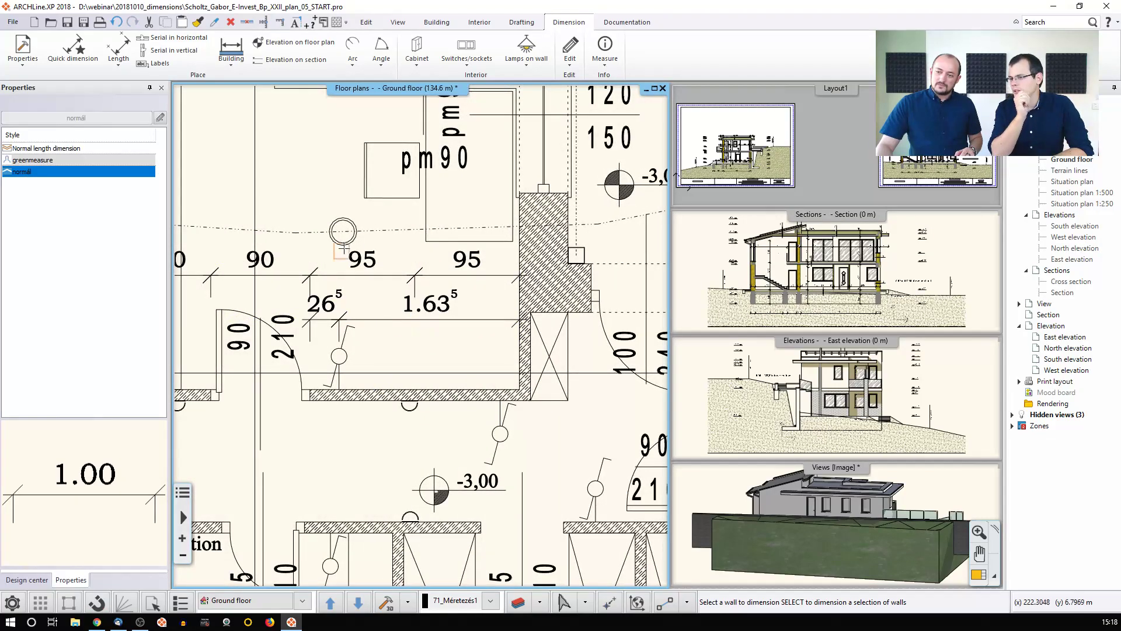
scroll(331, 319, up, 1)
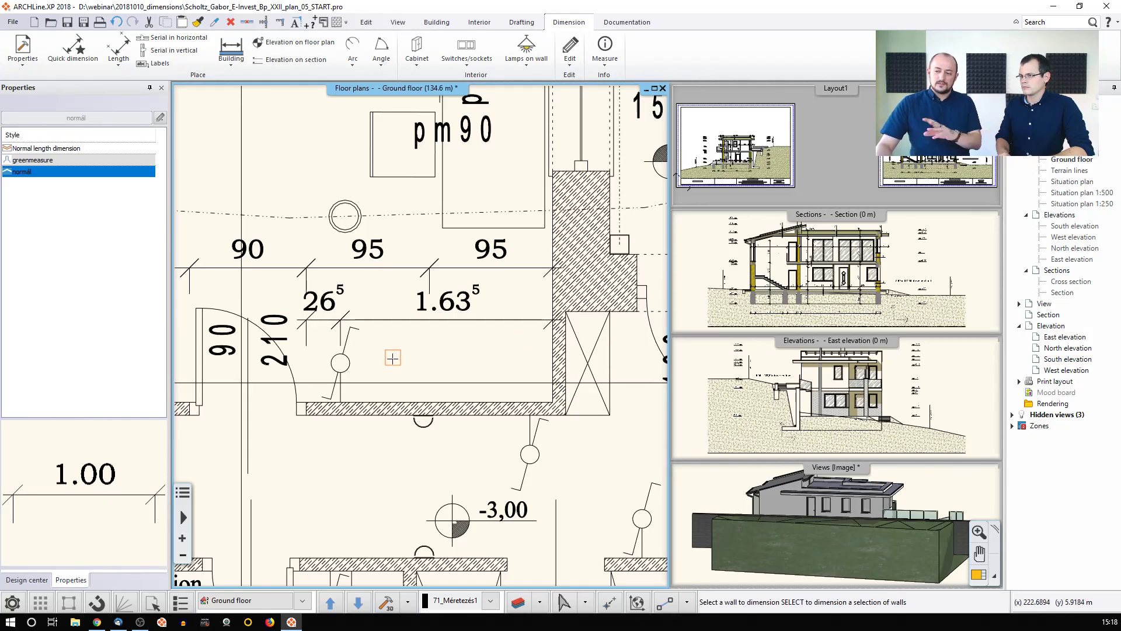
Dimension the wall lamps on the upper wall of the lower-right bedroom, placing the dimension line just below that wall
scroll(392, 358, down, 4)
middle_drag(479, 414, 480, 349)
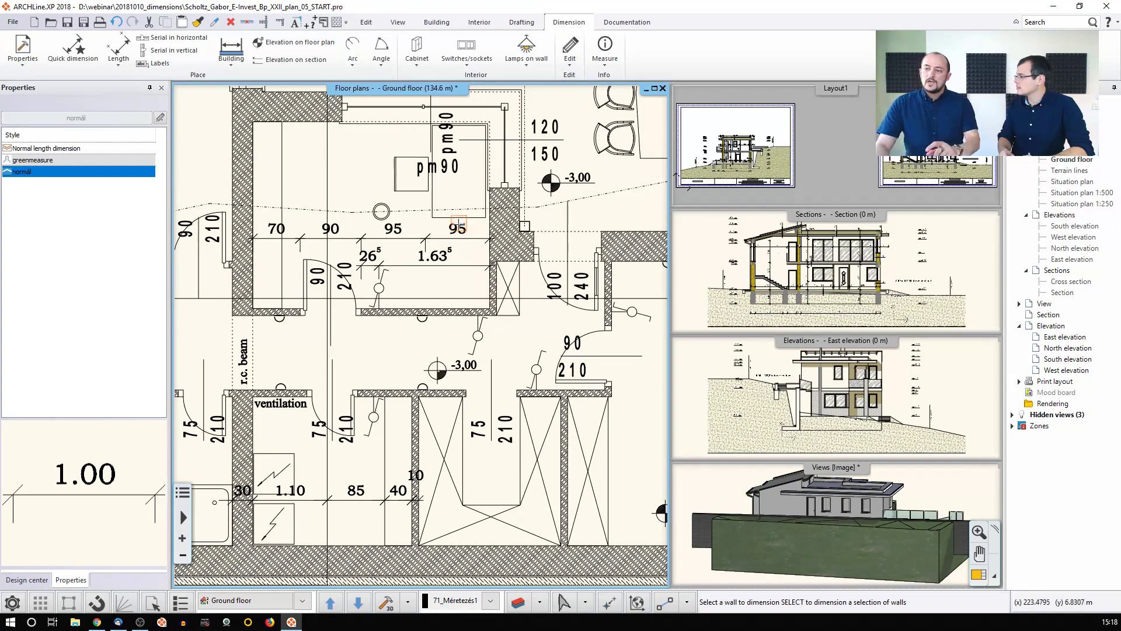
click(528, 67)
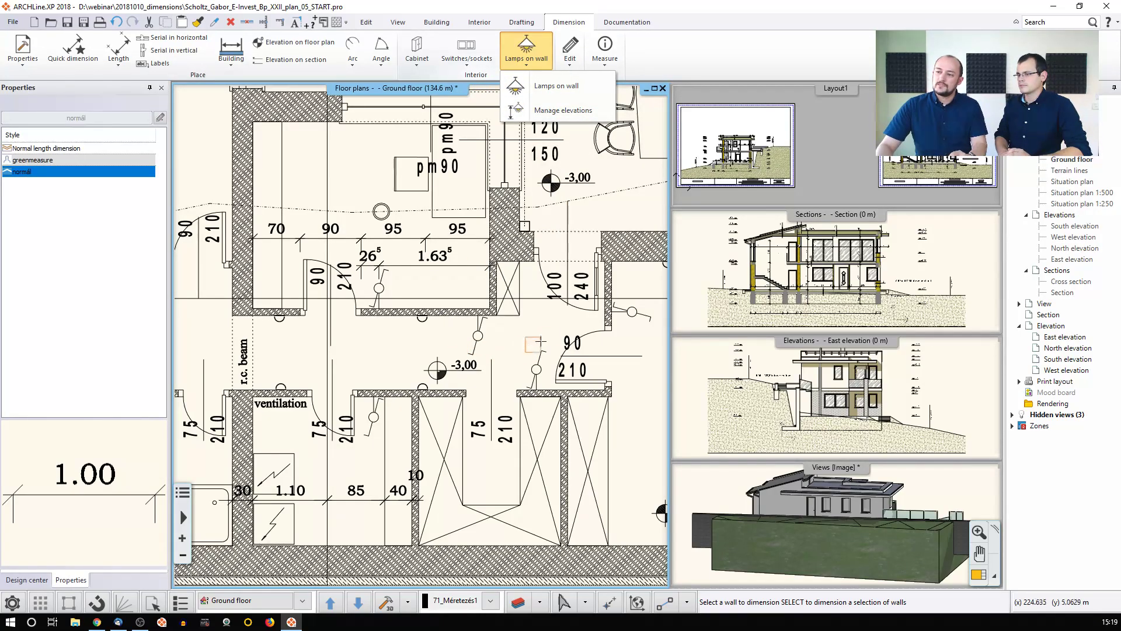
click(572, 87)
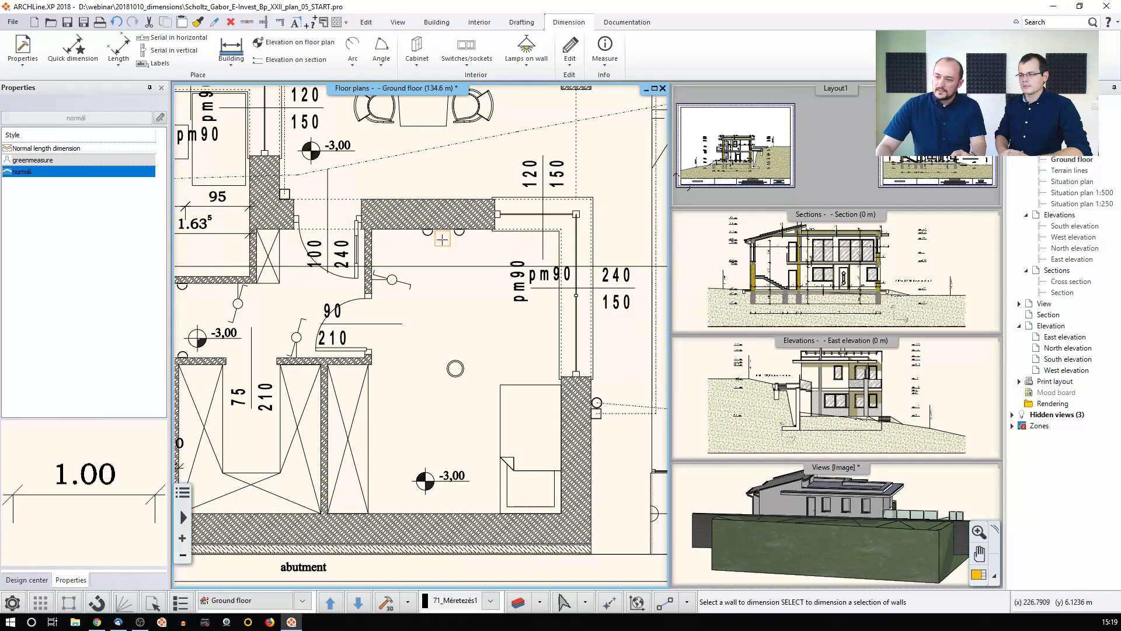
click(445, 230)
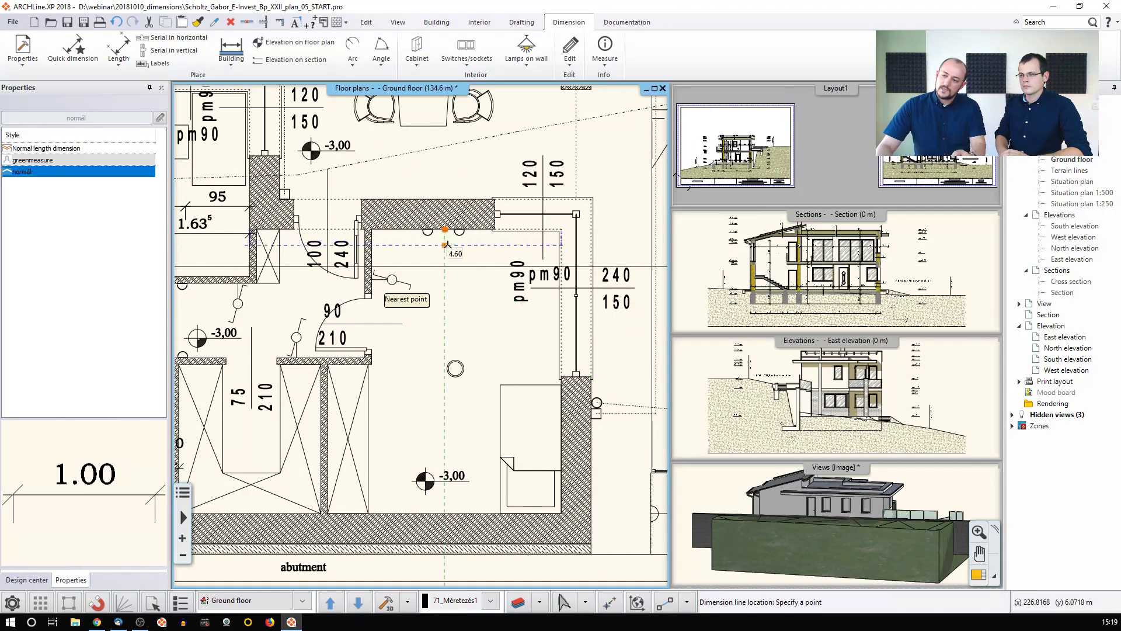
click(446, 246)
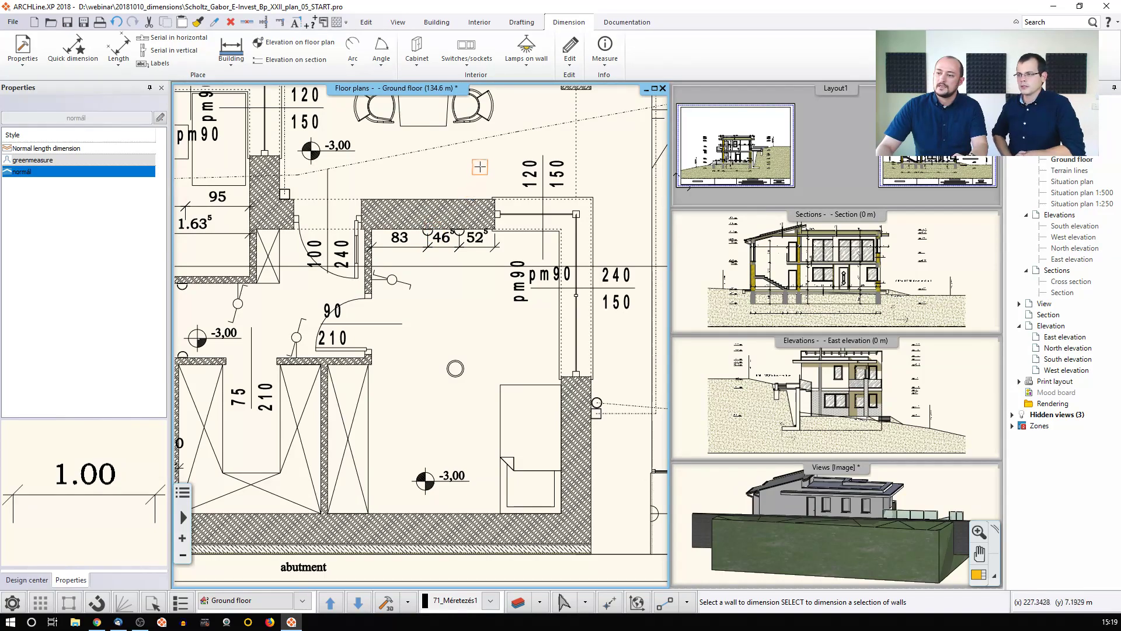
click(529, 63)
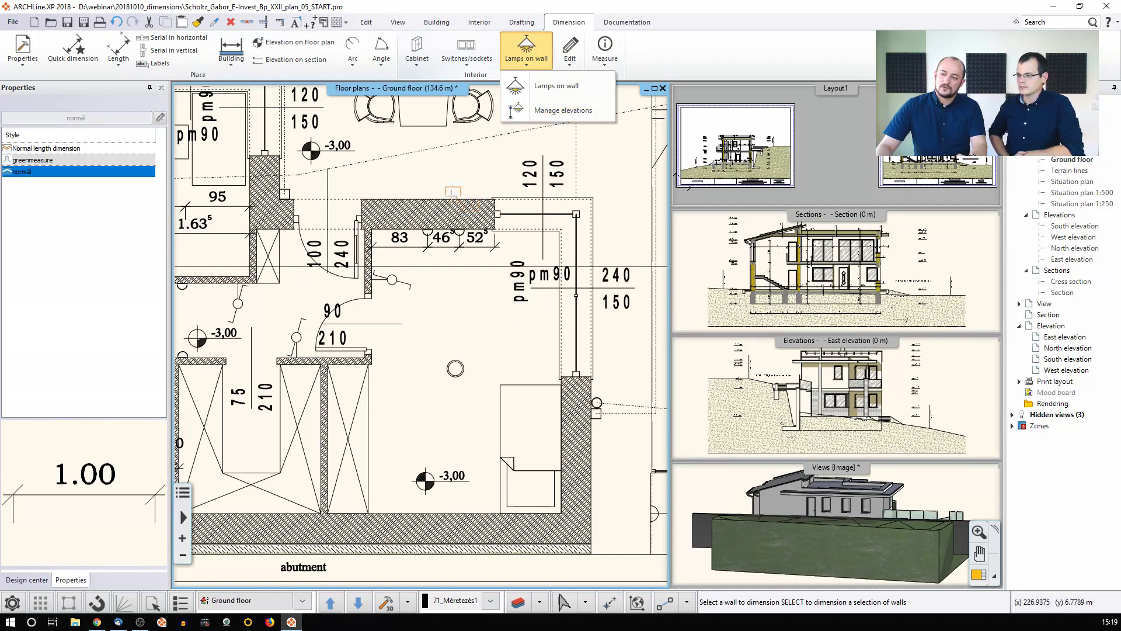
click(466, 58)
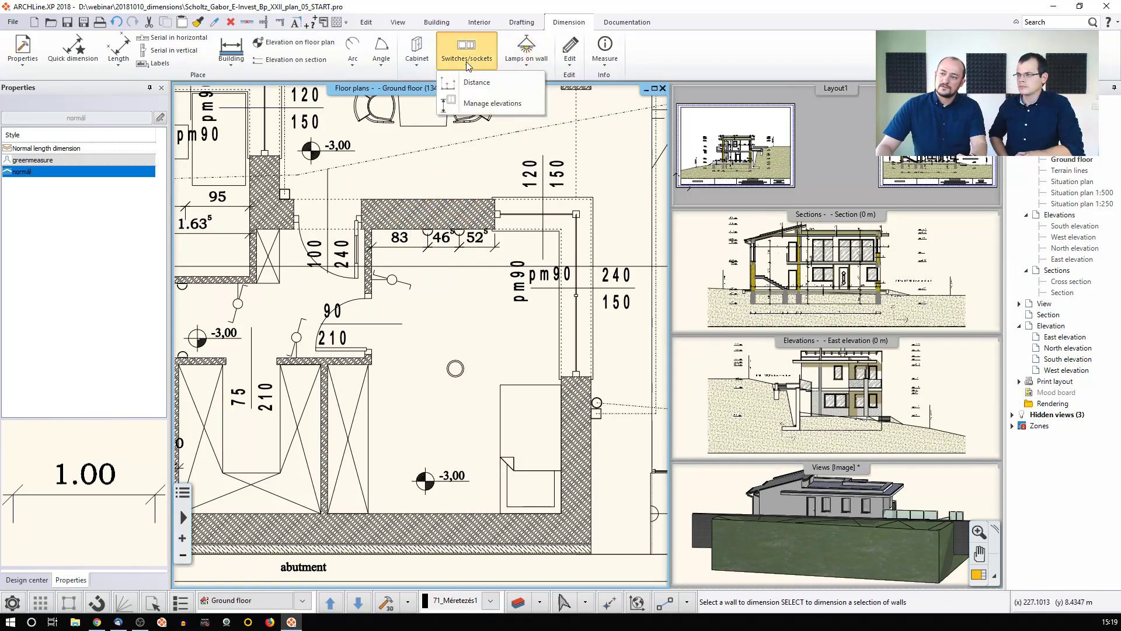
Place elevation labels automatically for all switches and sockets on the ground floor plan
click(504, 104)
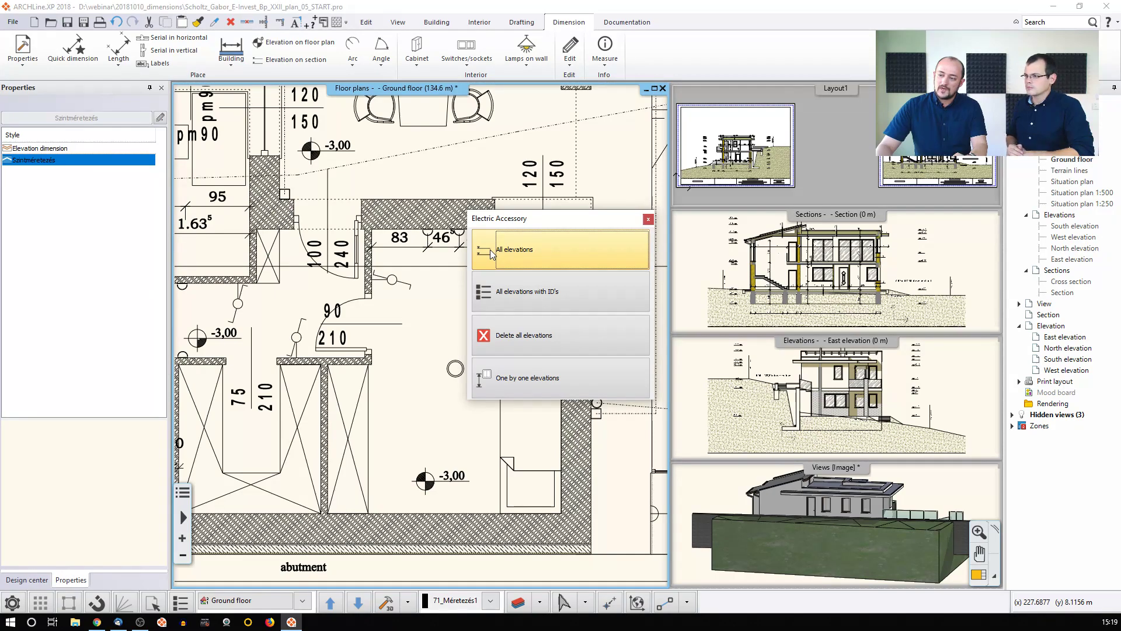
click(534, 254)
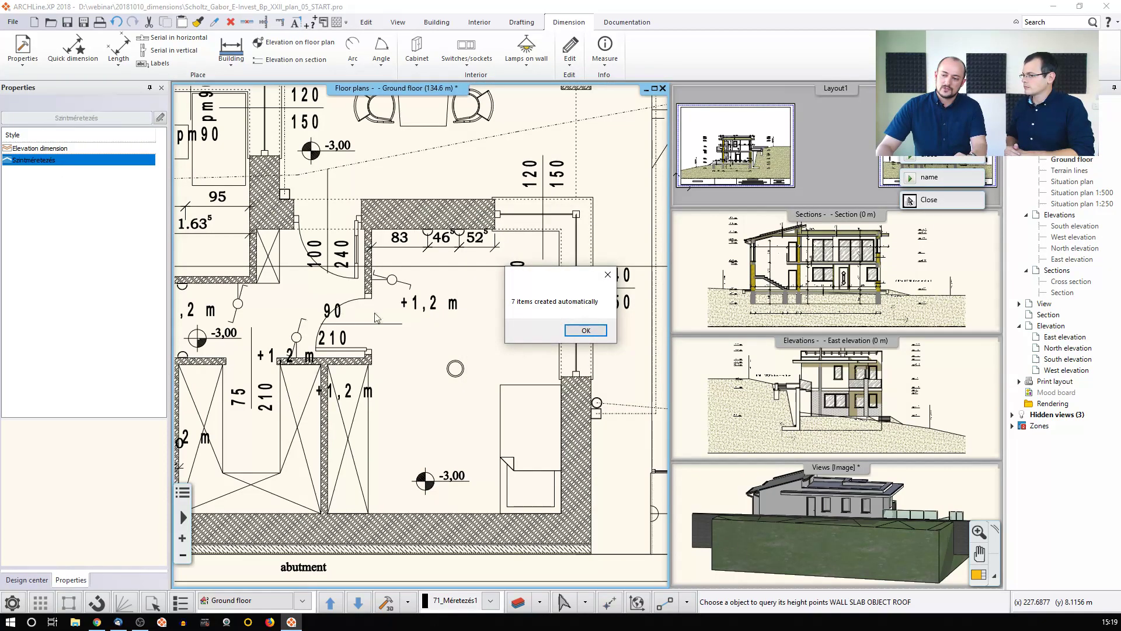
click(584, 330)
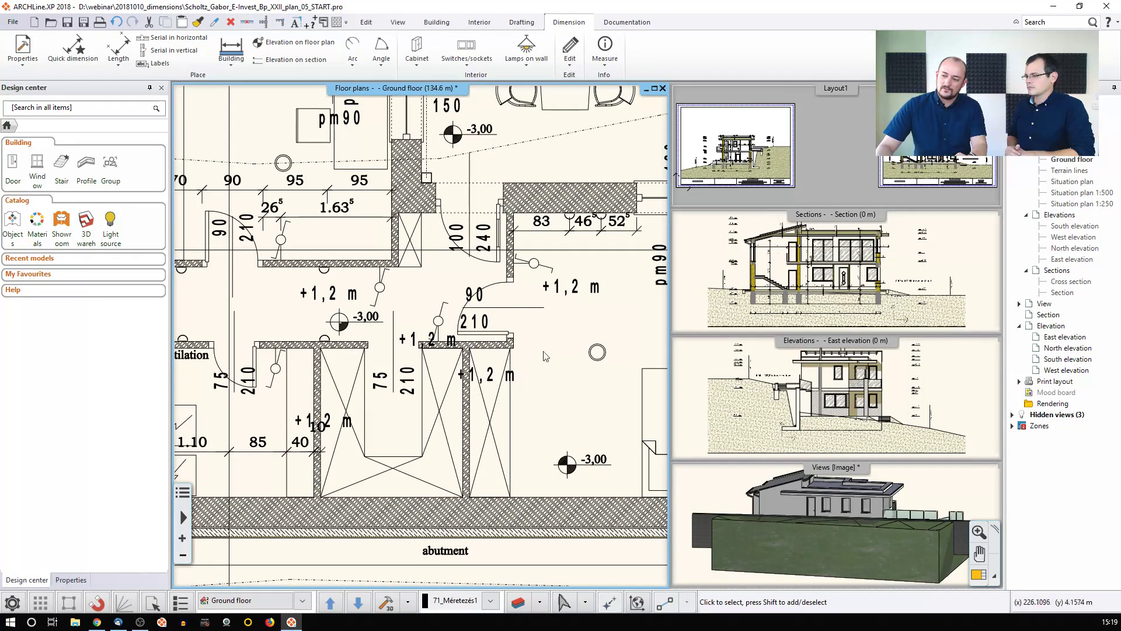
middle_drag(266, 236, 355, 259)
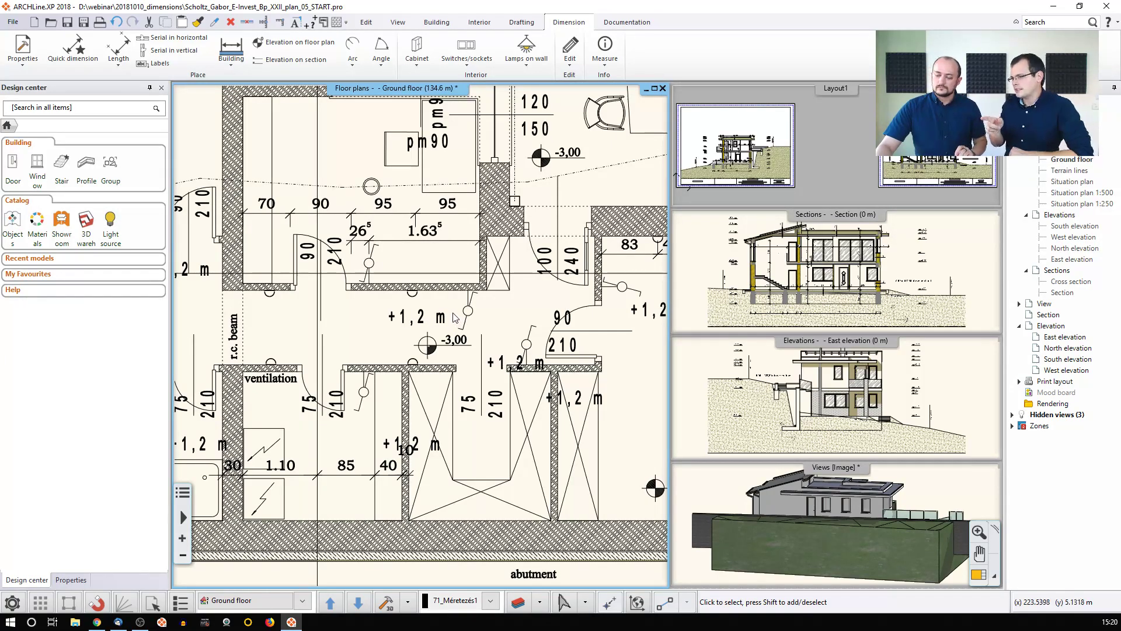
middle_drag(455, 319, 452, 331)
scroll(452, 329, down, 2)
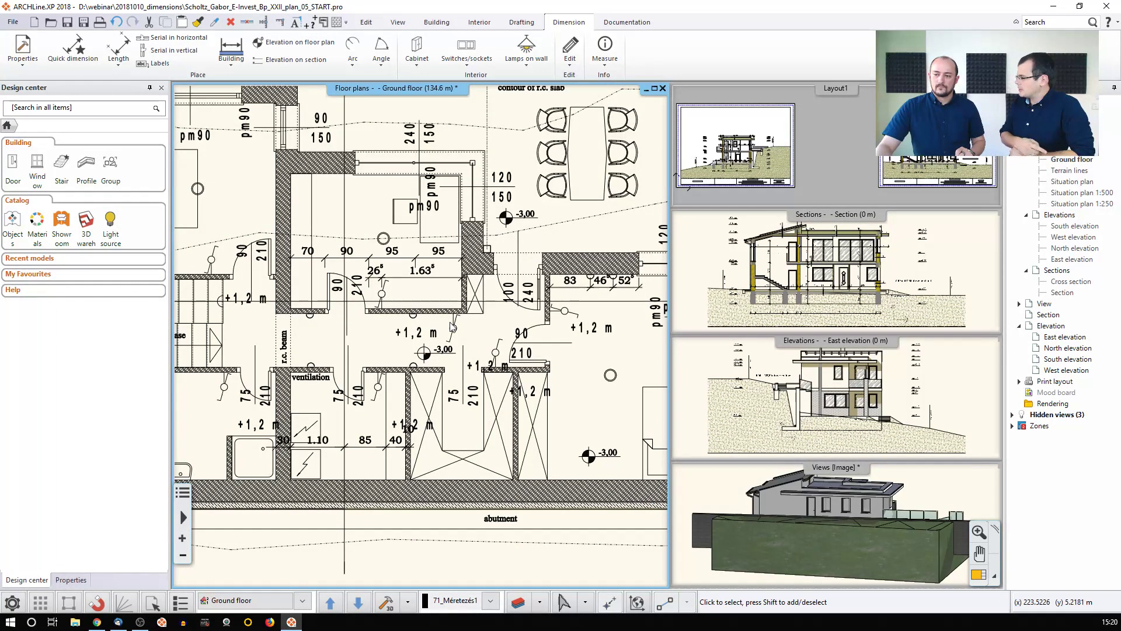
mouse_move(413, 287)
middle_down()
mouse_move(431, 299)
mouse_move(422, 296)
middle_up()
Set the number format of the right-hand switch dimension in the central room to SIA 1 cm
scroll(437, 301, up, 4)
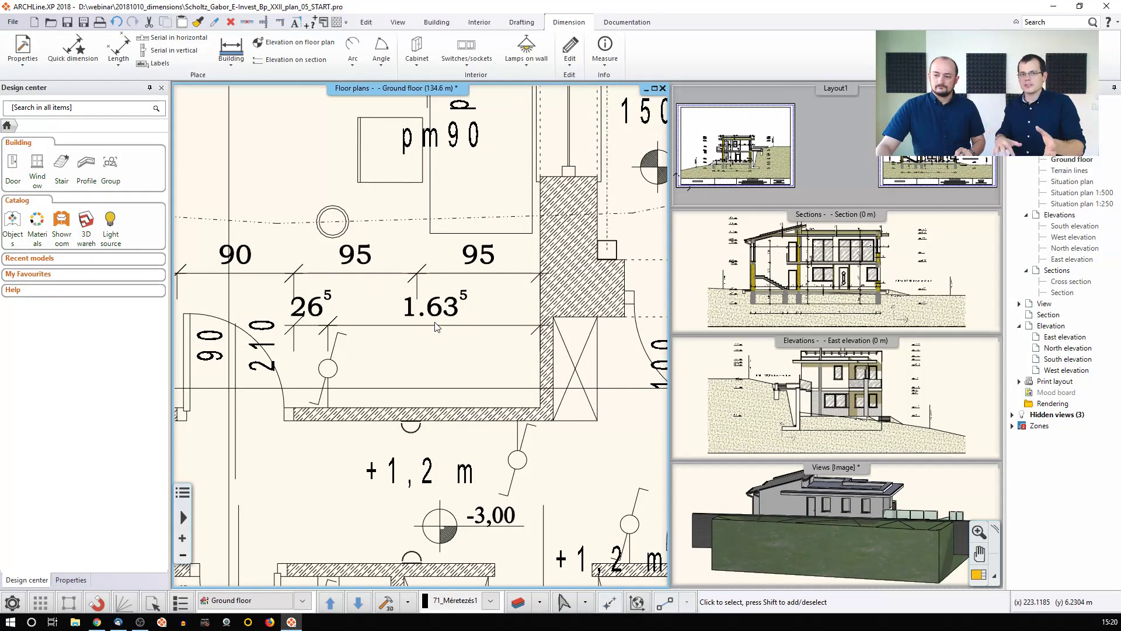
scroll(437, 327, up, 1)
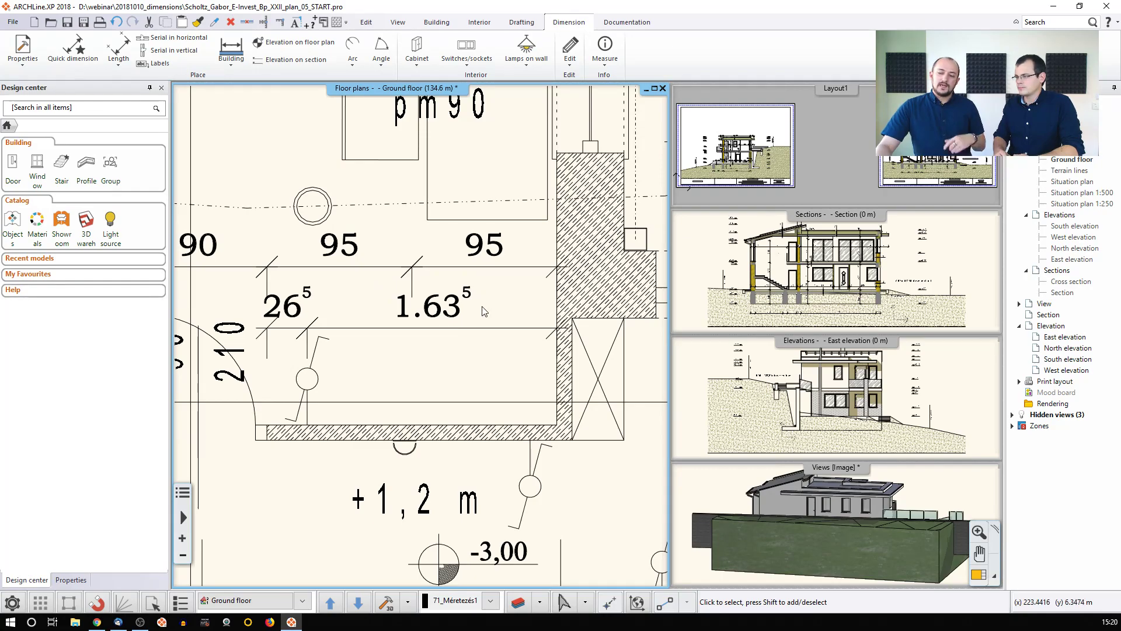
click(451, 330)
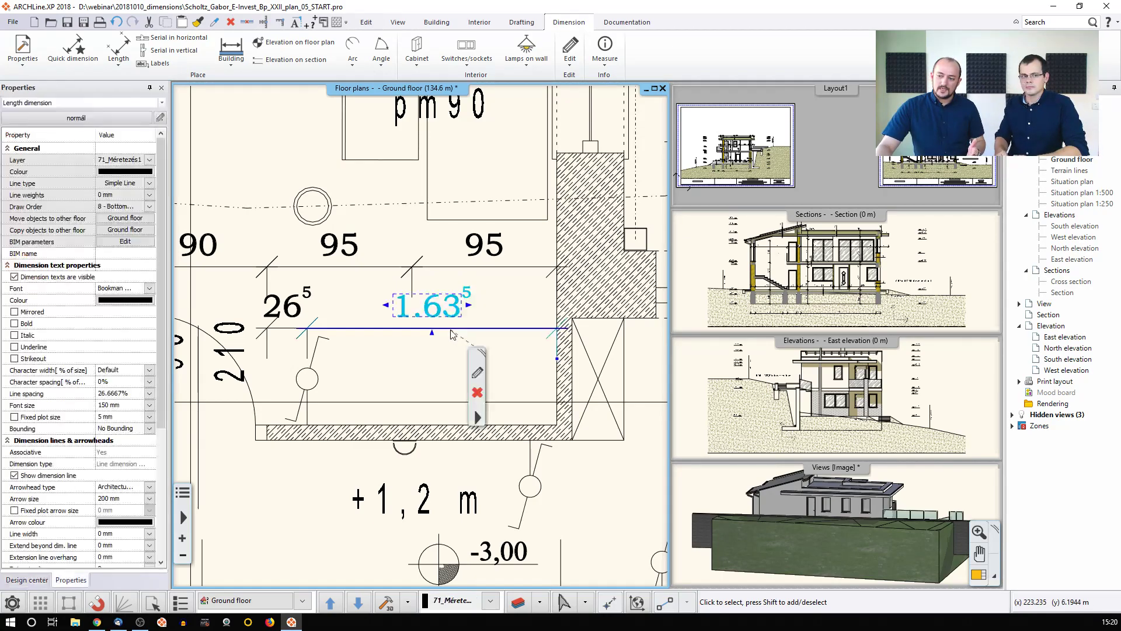
click(477, 373)
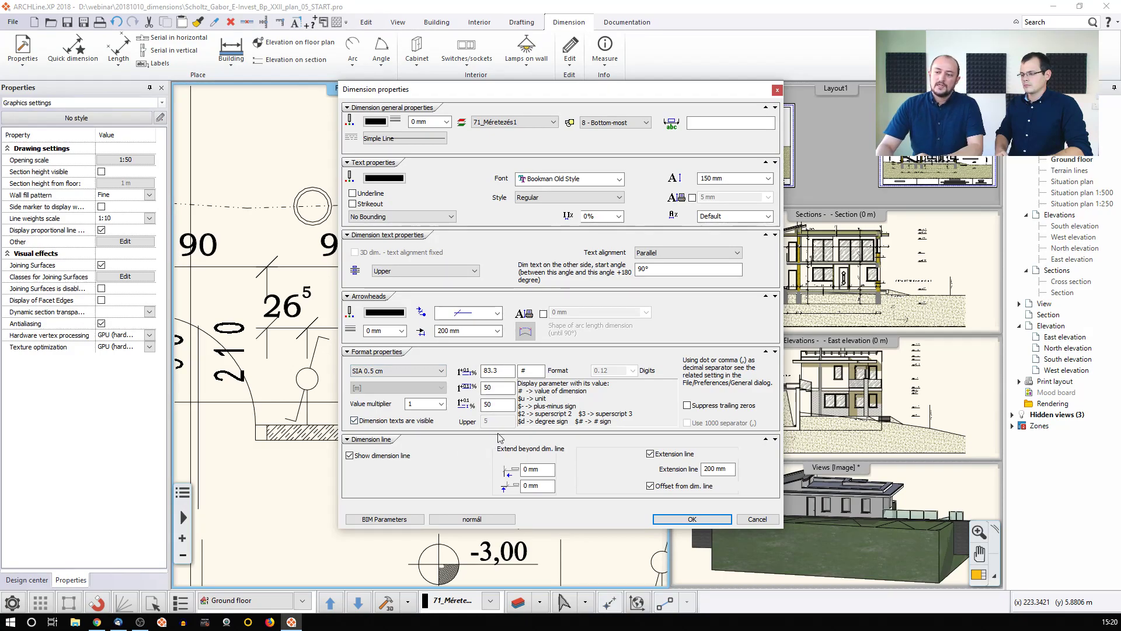
drag(498, 91, 717, 91)
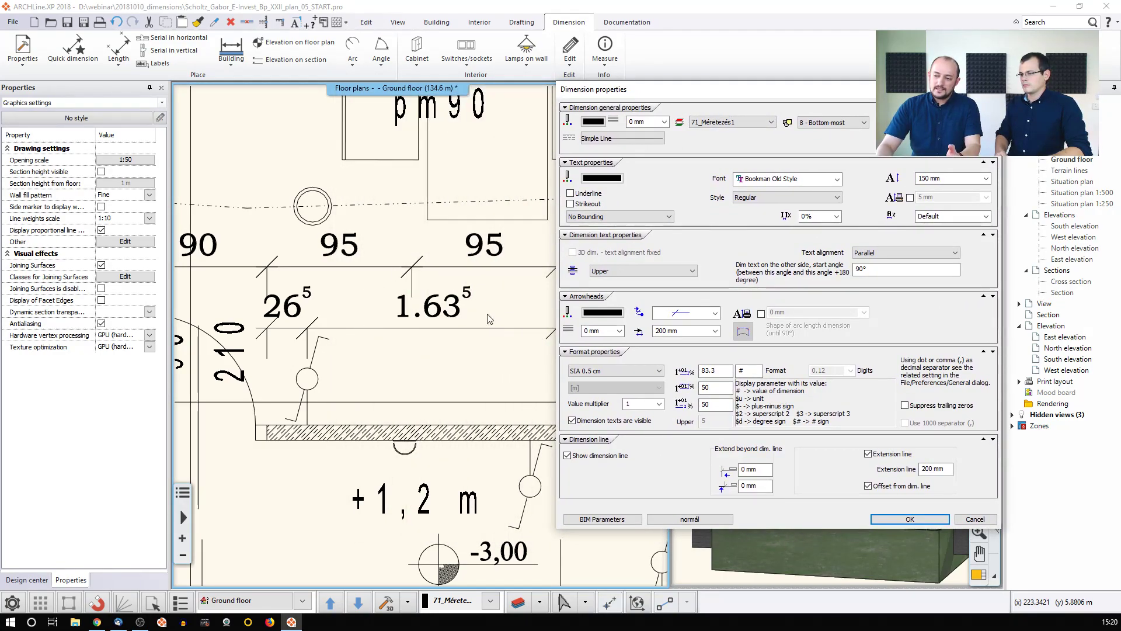
drag(709, 97, 648, 46)
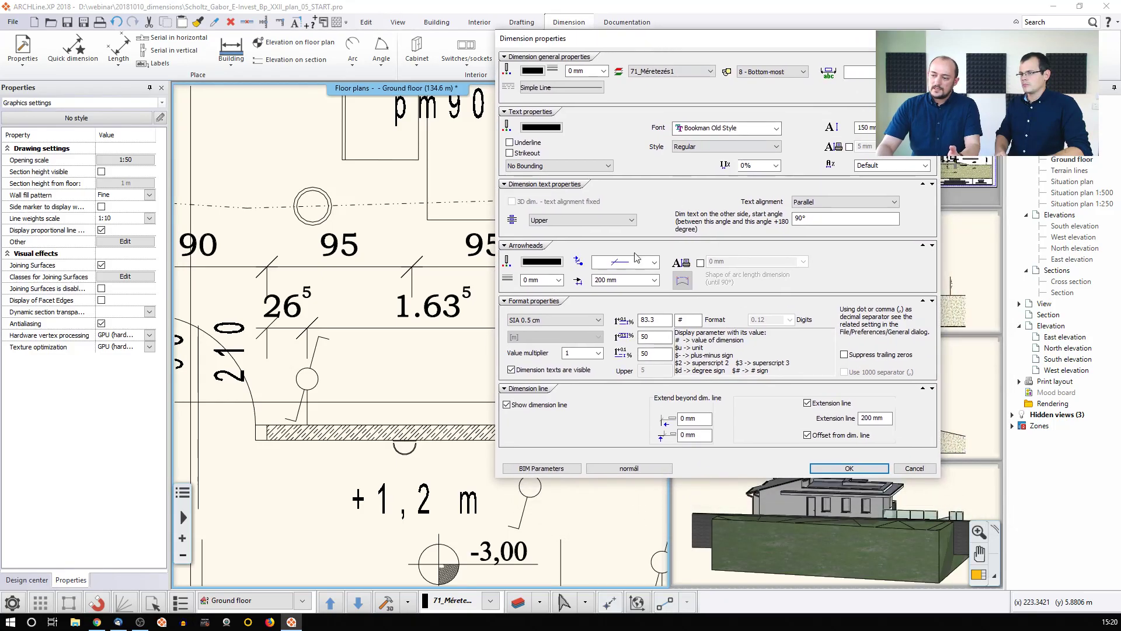
click(553, 321)
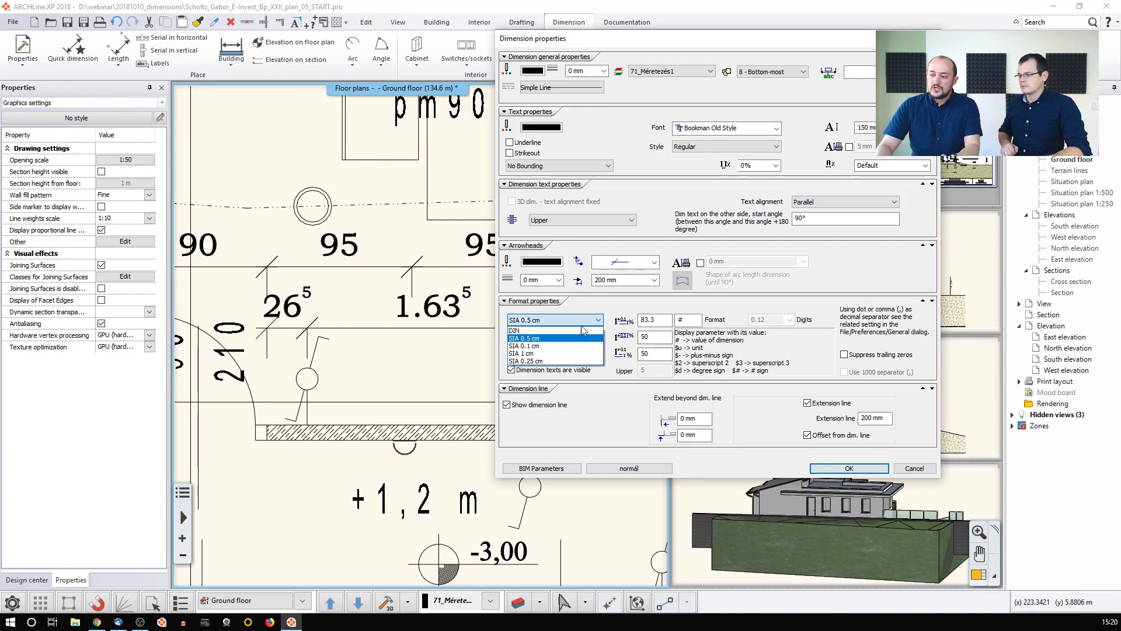
click(535, 354)
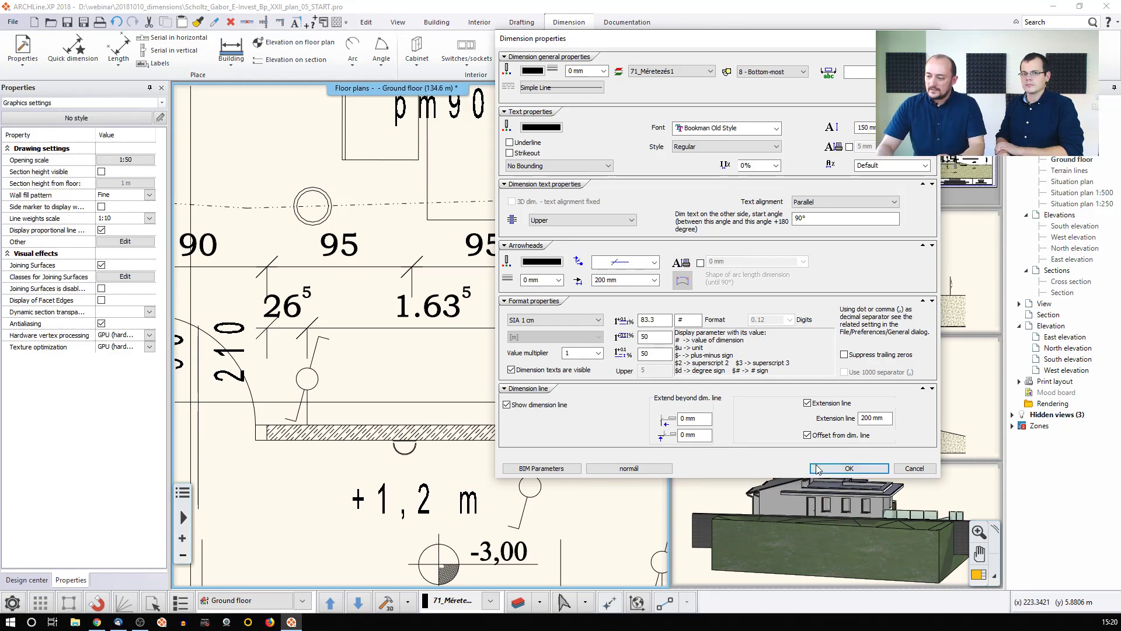
click(849, 468)
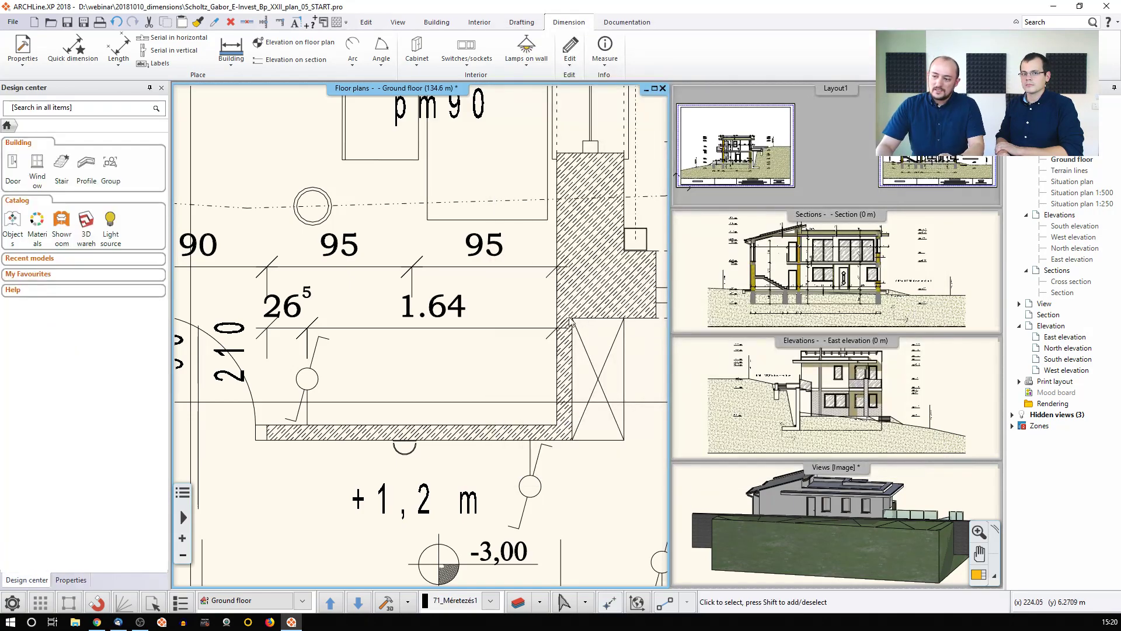
Change the right-hand switch dimension in the central room to DIN format with millimetres as the unit
click(428, 325)
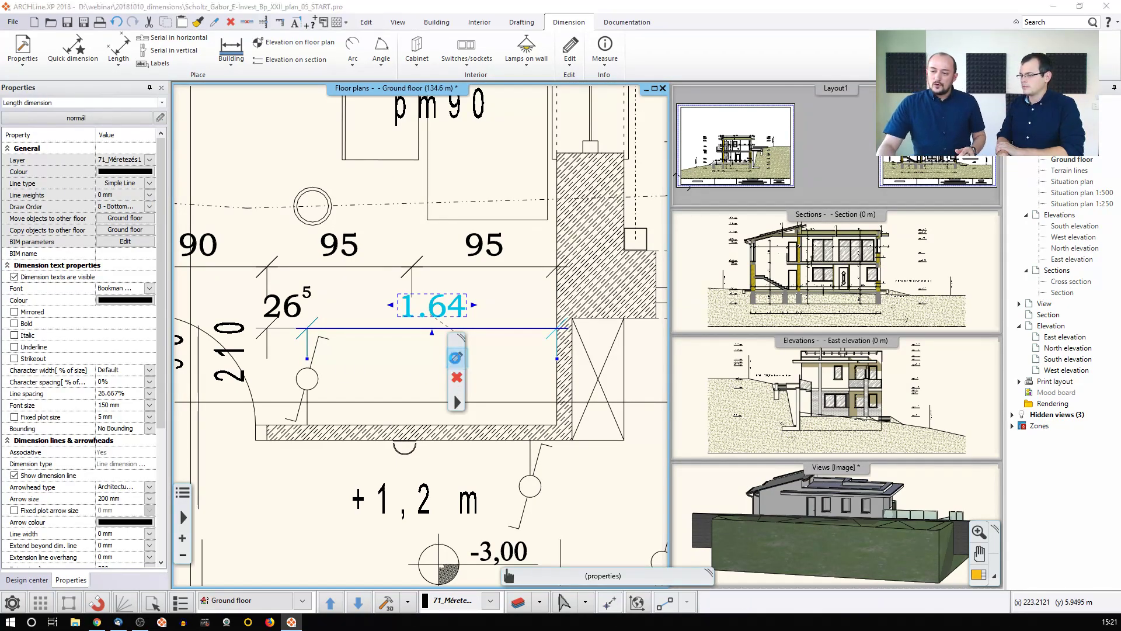
click(457, 356)
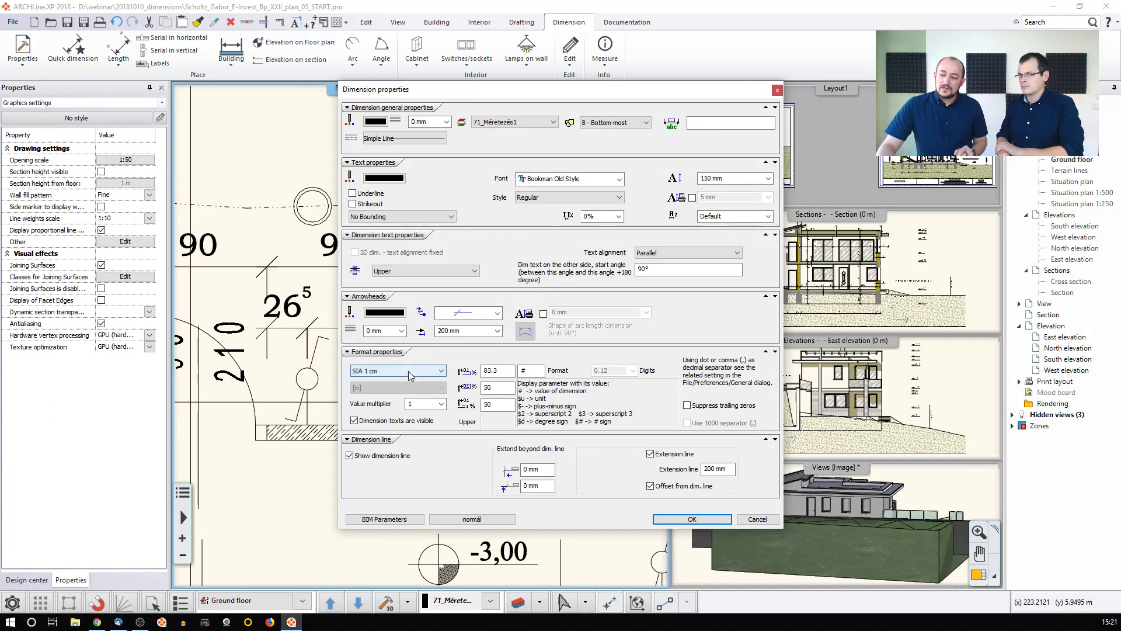
click(410, 372)
click(378, 382)
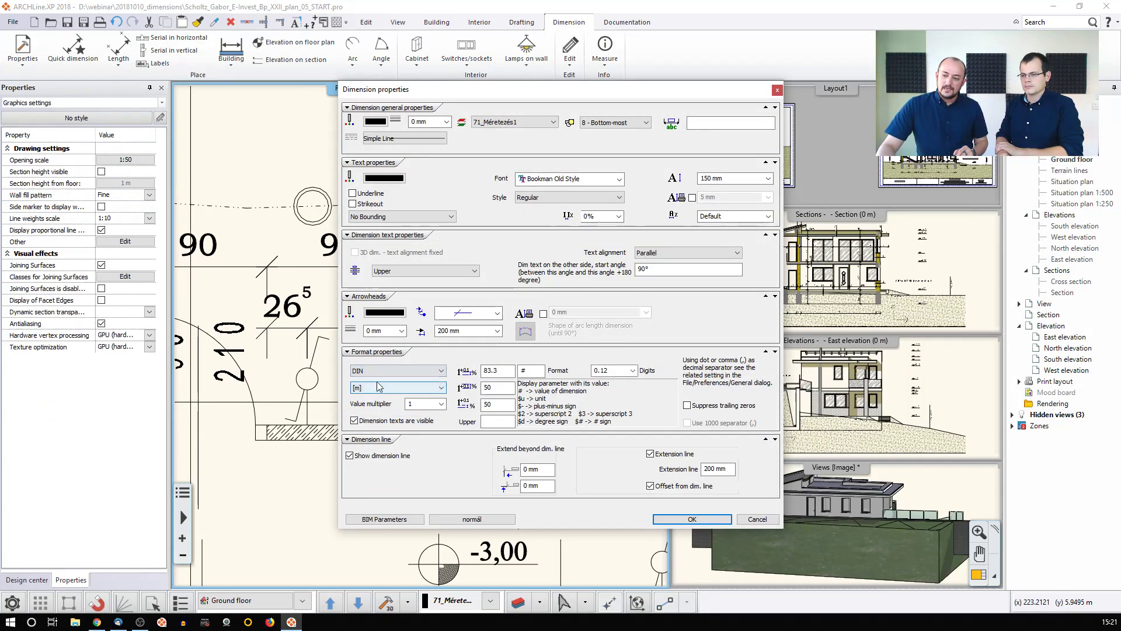
click(383, 391)
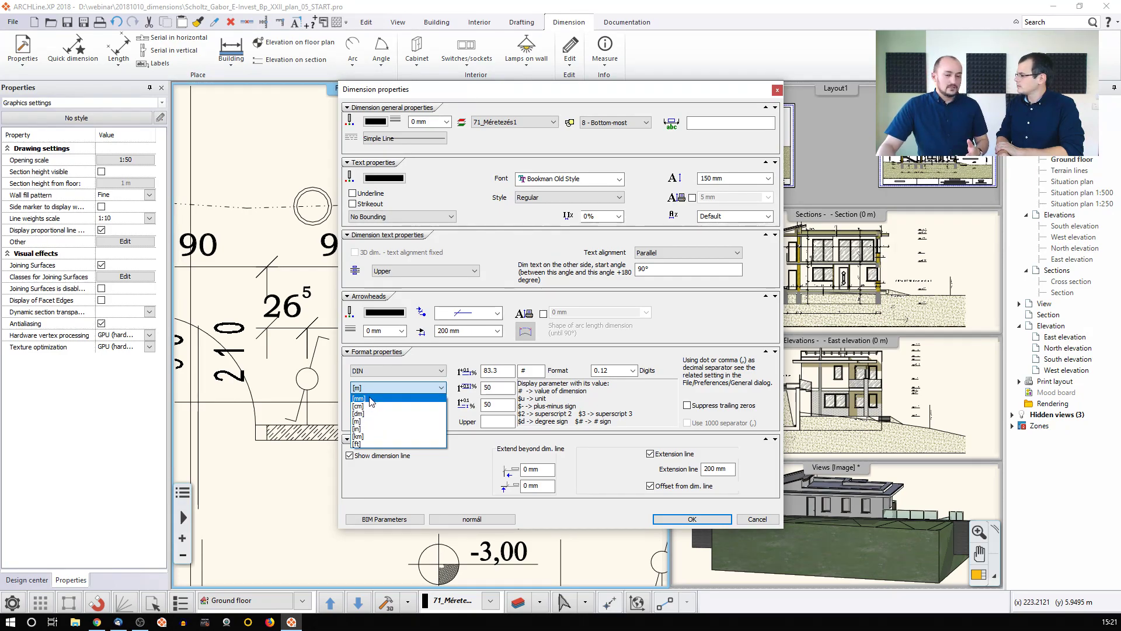
click(371, 399)
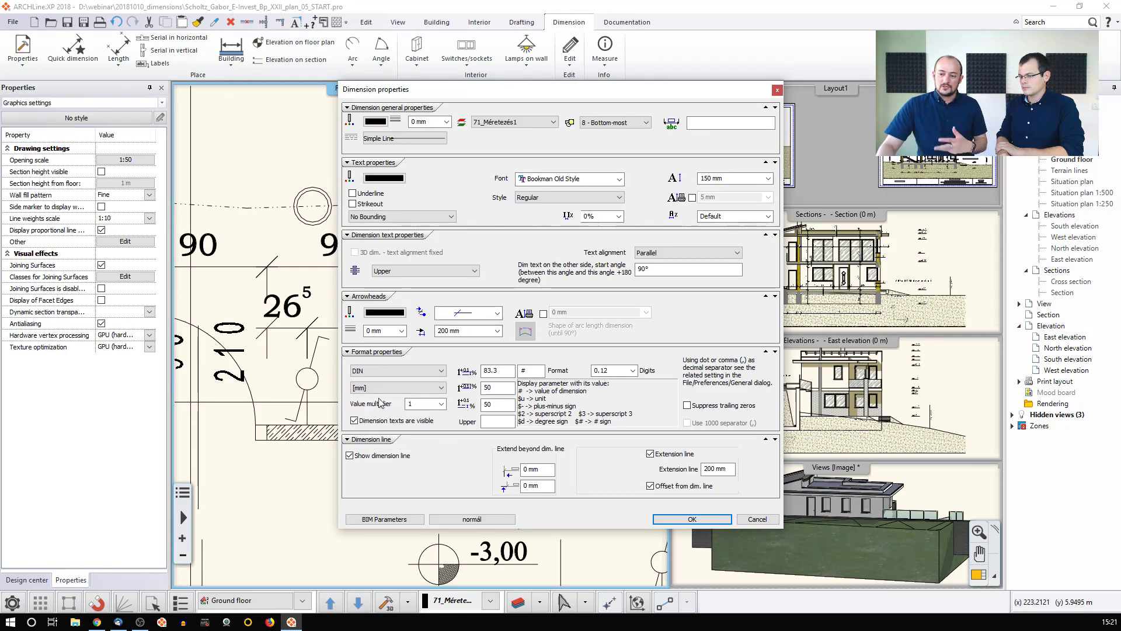
click(678, 518)
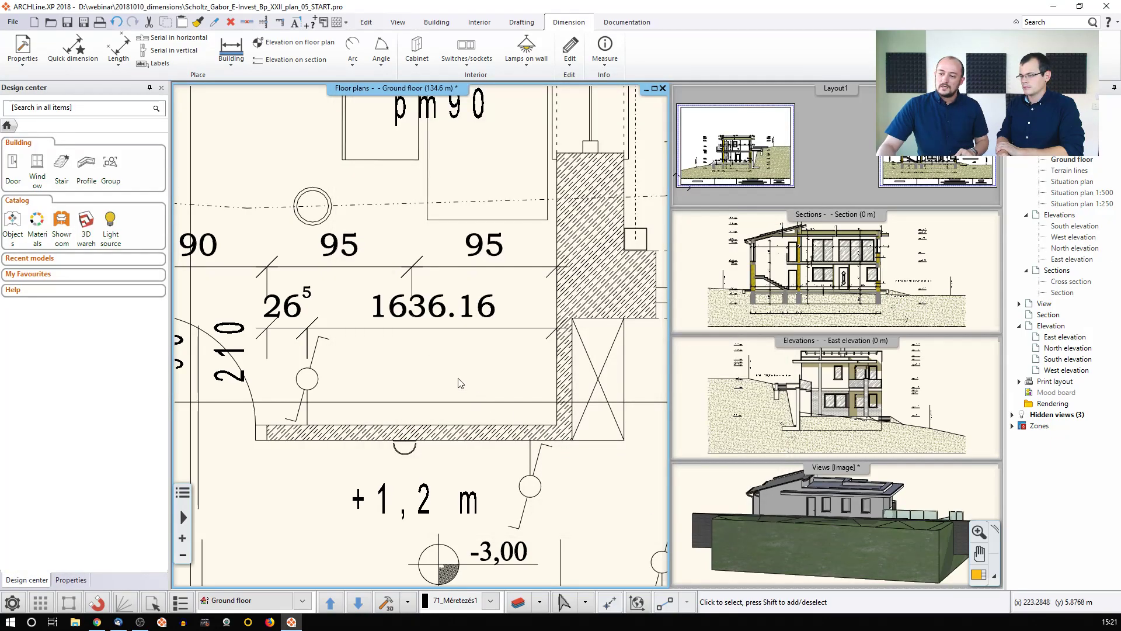
View the available dimension styles, keep the current one, and set the right-hand switch dimension's unit to inches
click(434, 323)
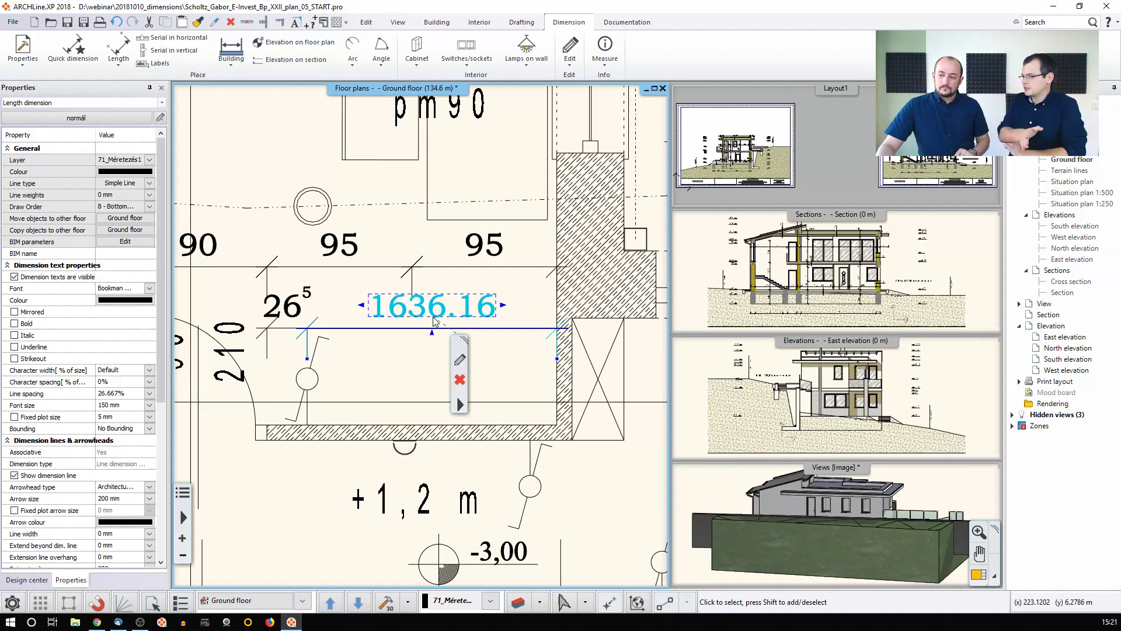
click(459, 360)
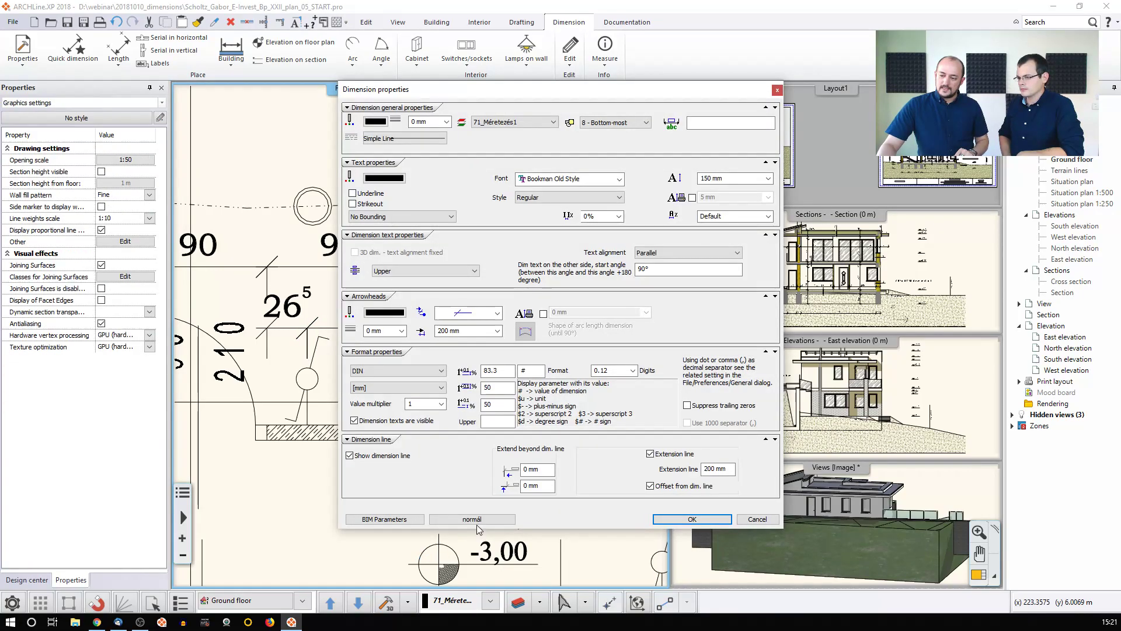
click(474, 519)
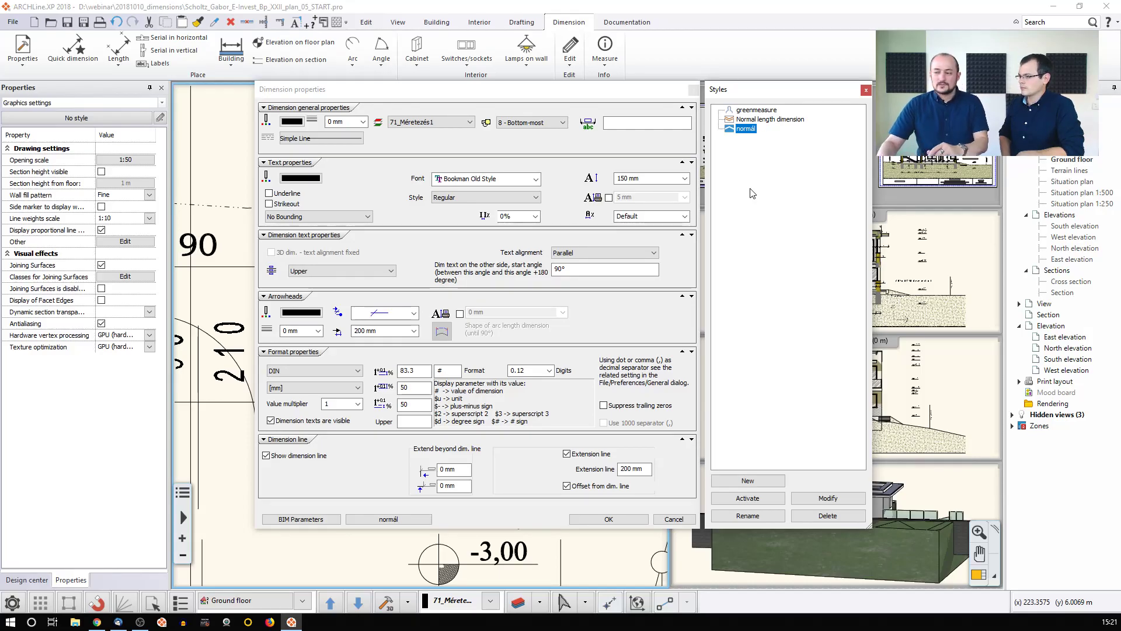
click(866, 90)
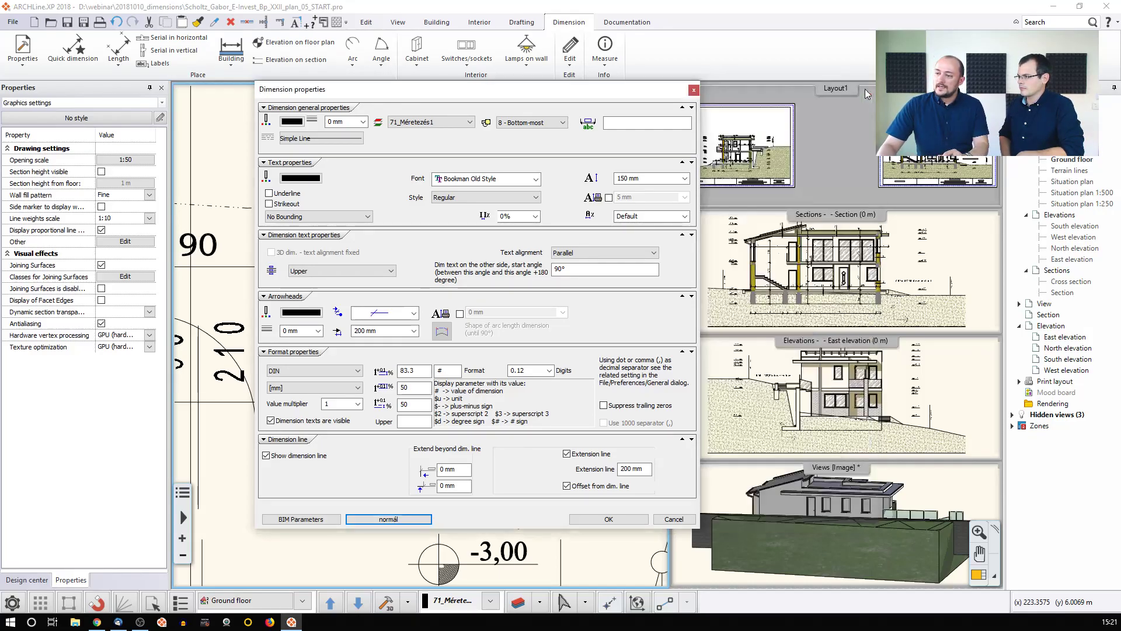
click(333, 391)
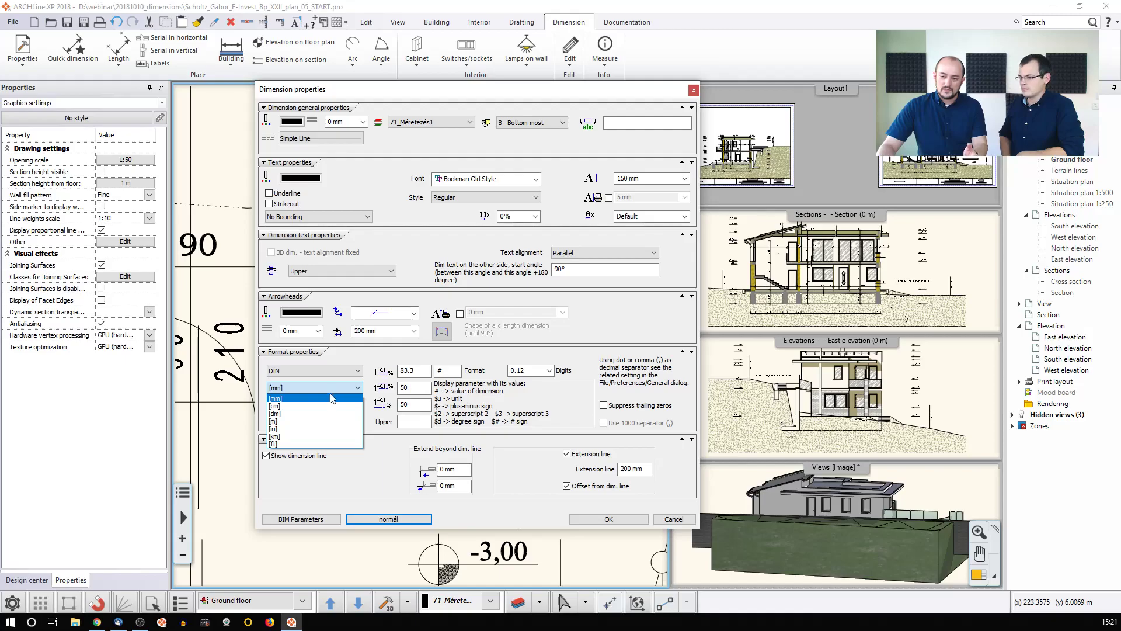
click(284, 431)
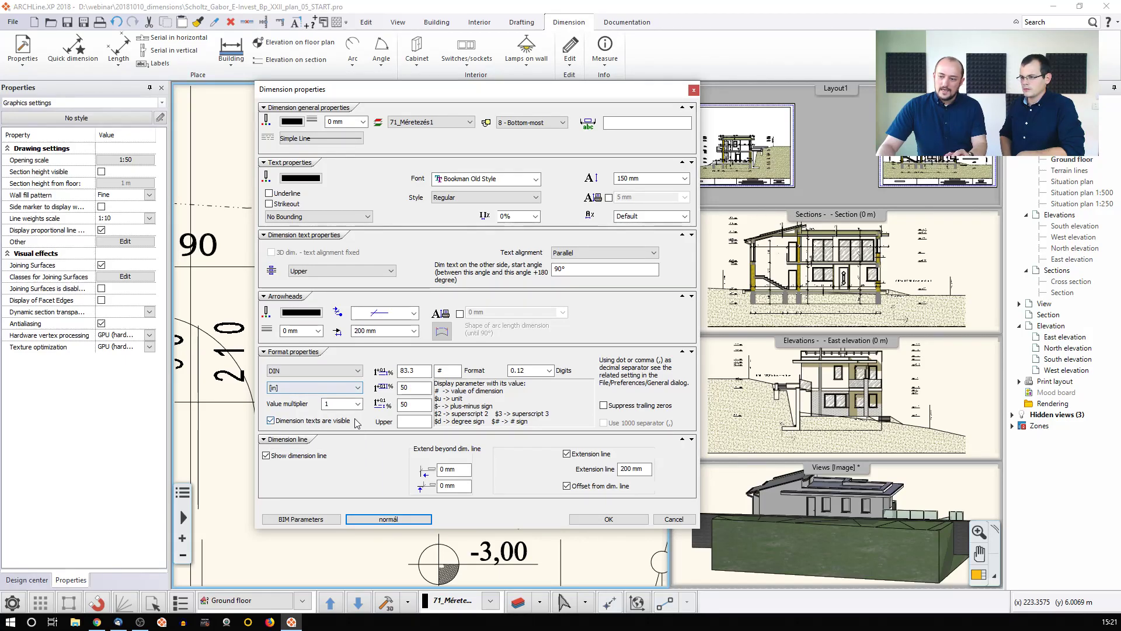
click(606, 520)
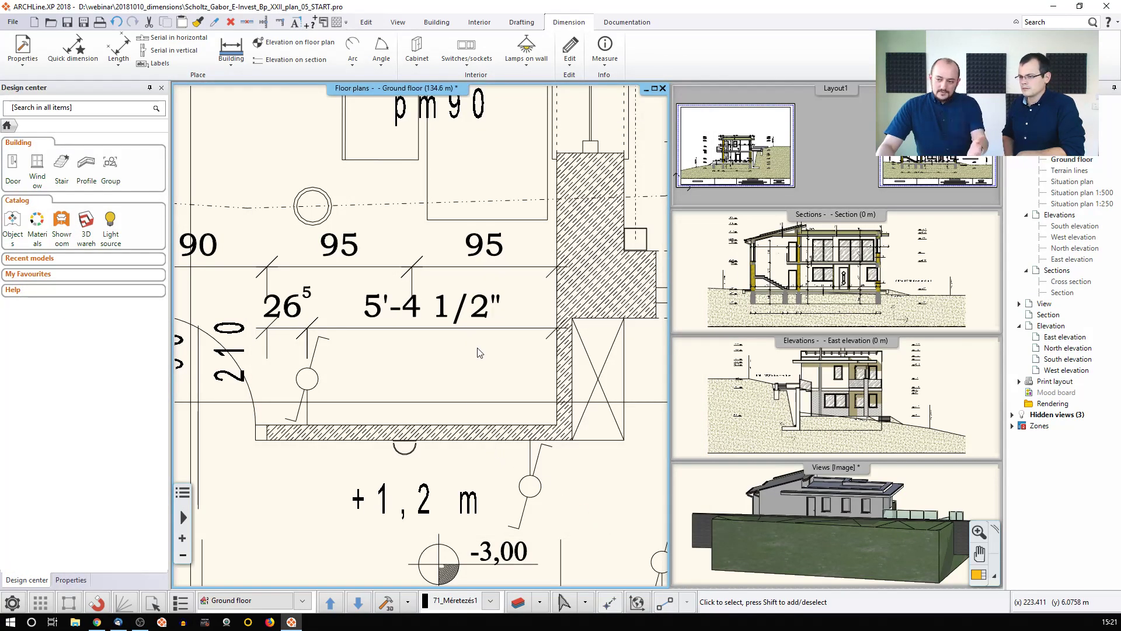
Set the precision of the central room's right-hand switch dimension to 0'-0 1/32"
click(471, 329)
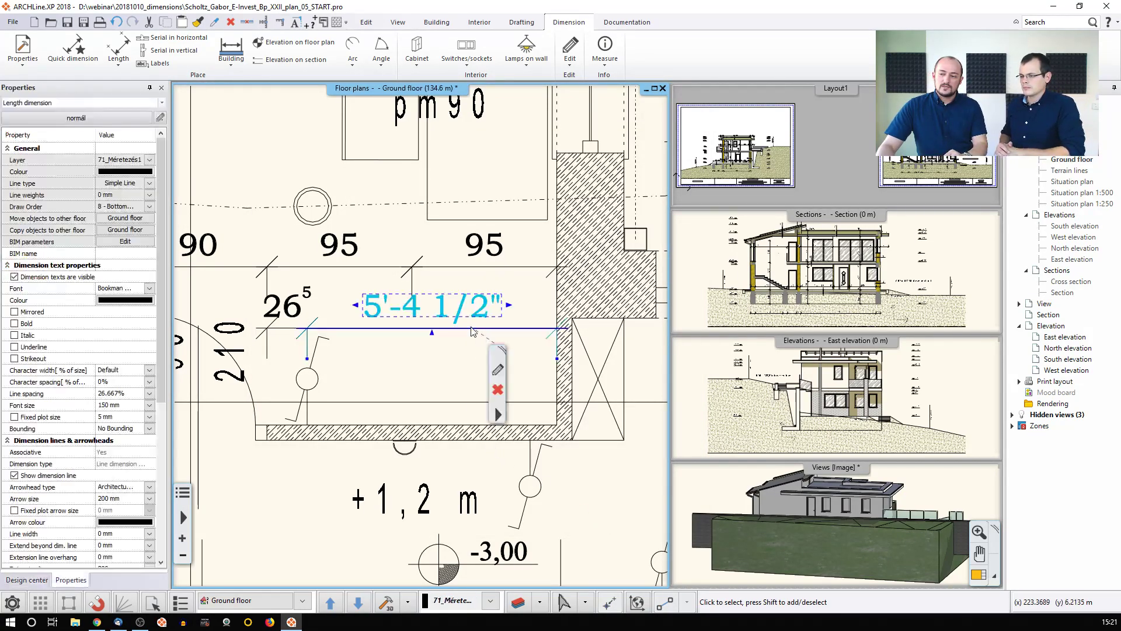
click(496, 369)
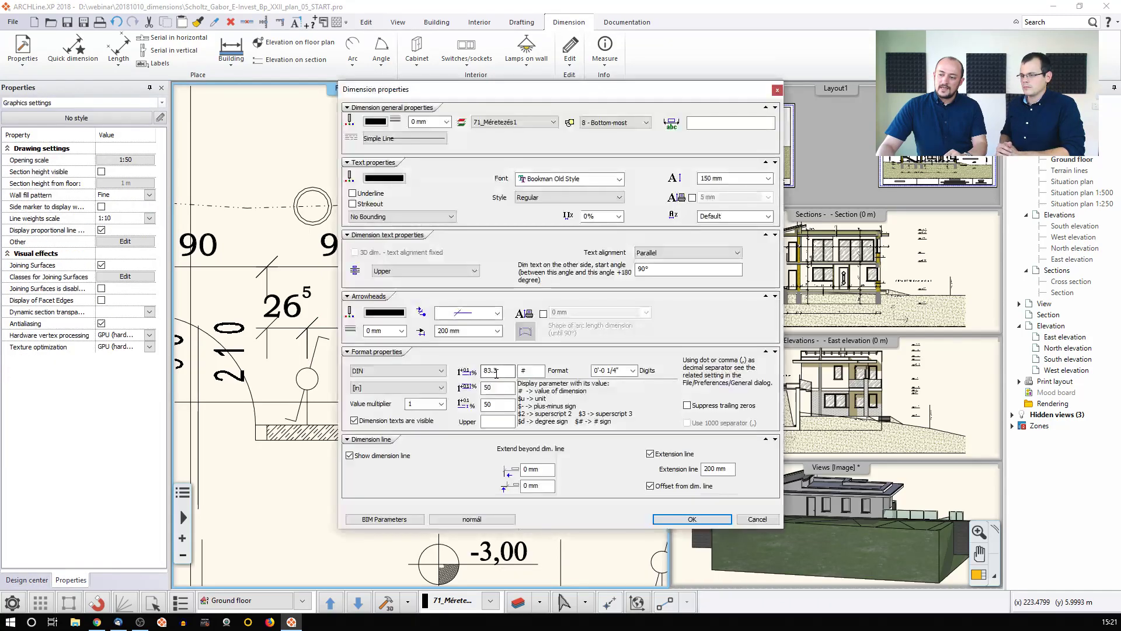
click(633, 372)
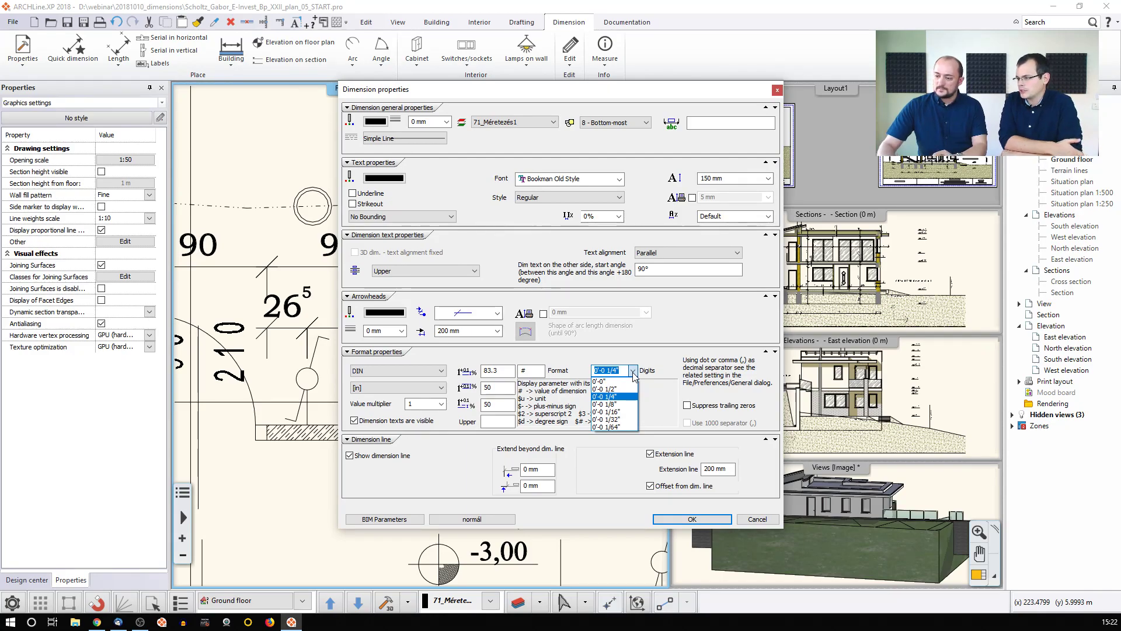
click(601, 420)
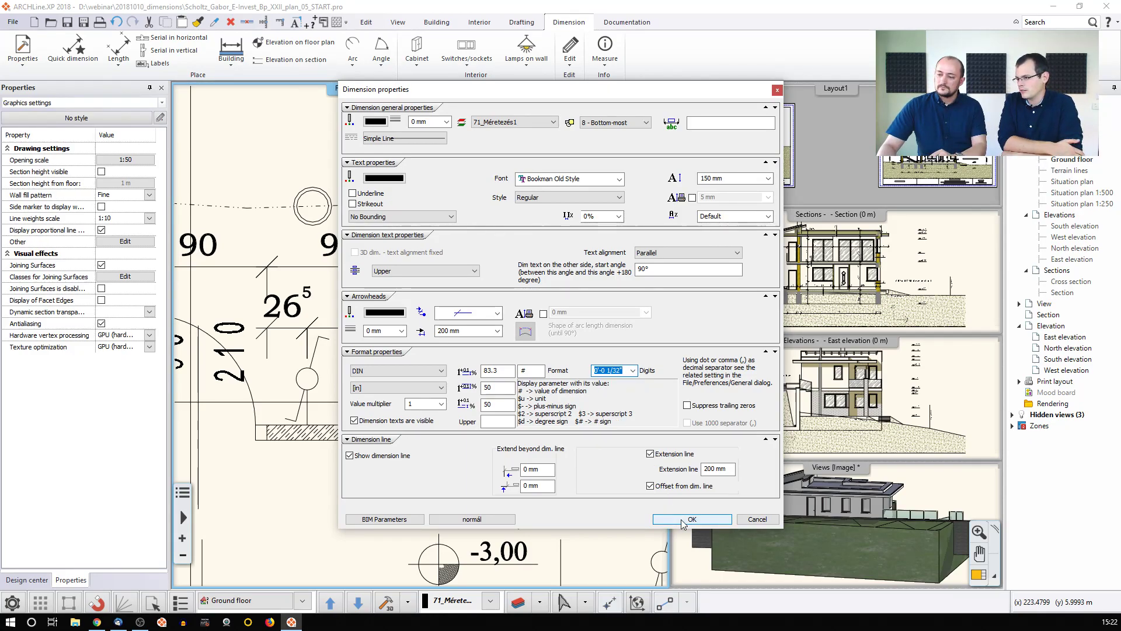
click(683, 519)
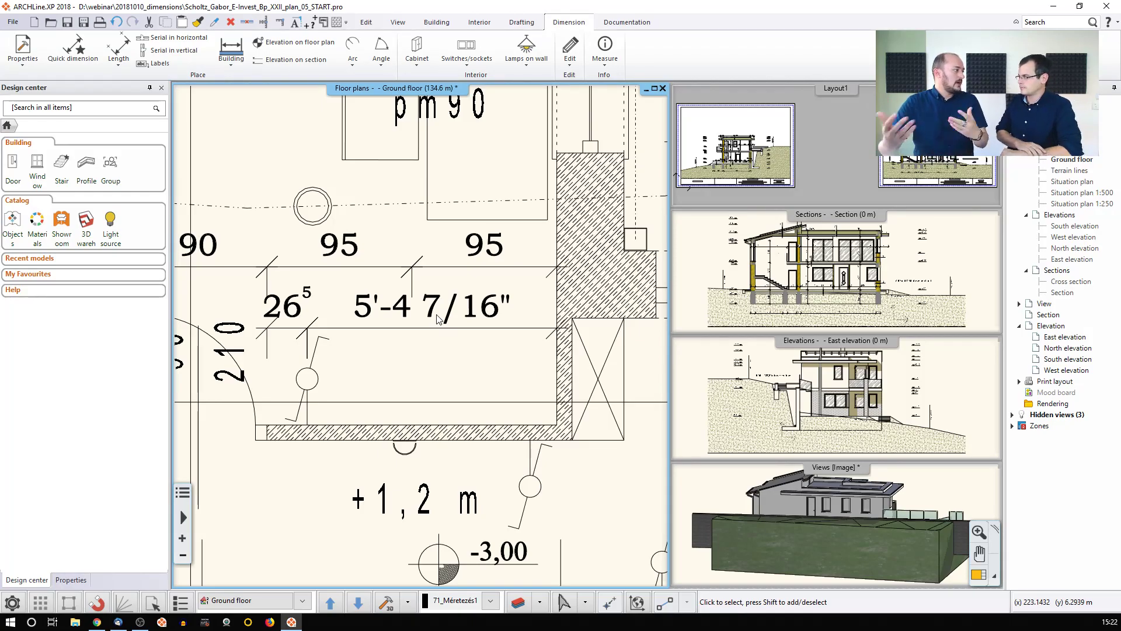
scroll(458, 359, down, 1)
scroll(458, 359, down, 3)
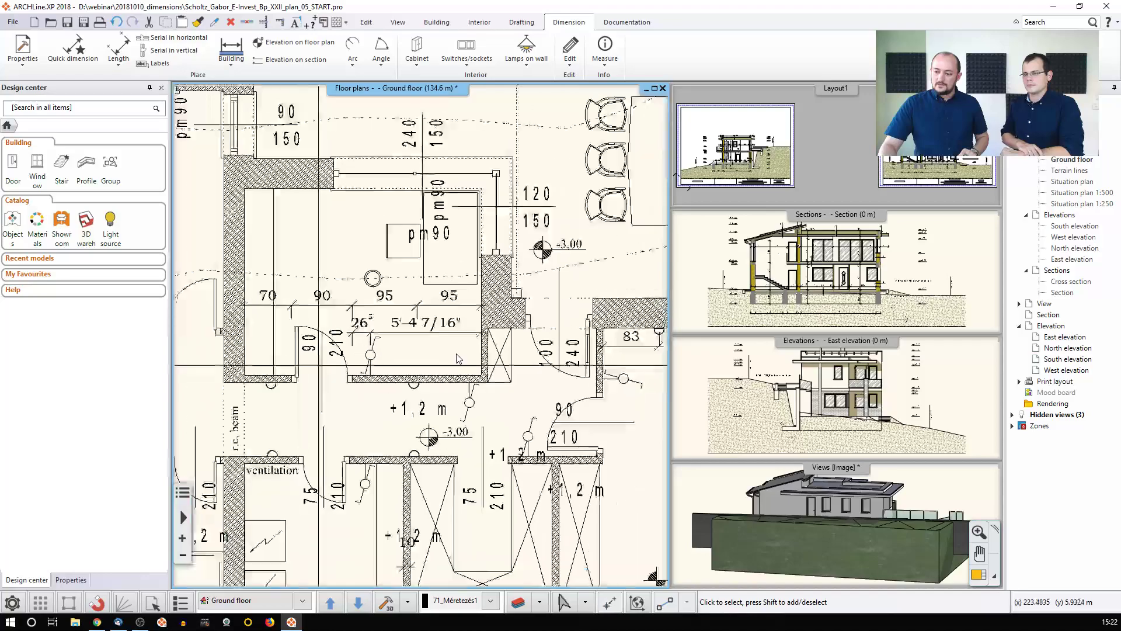
scroll(471, 349, down, 1)
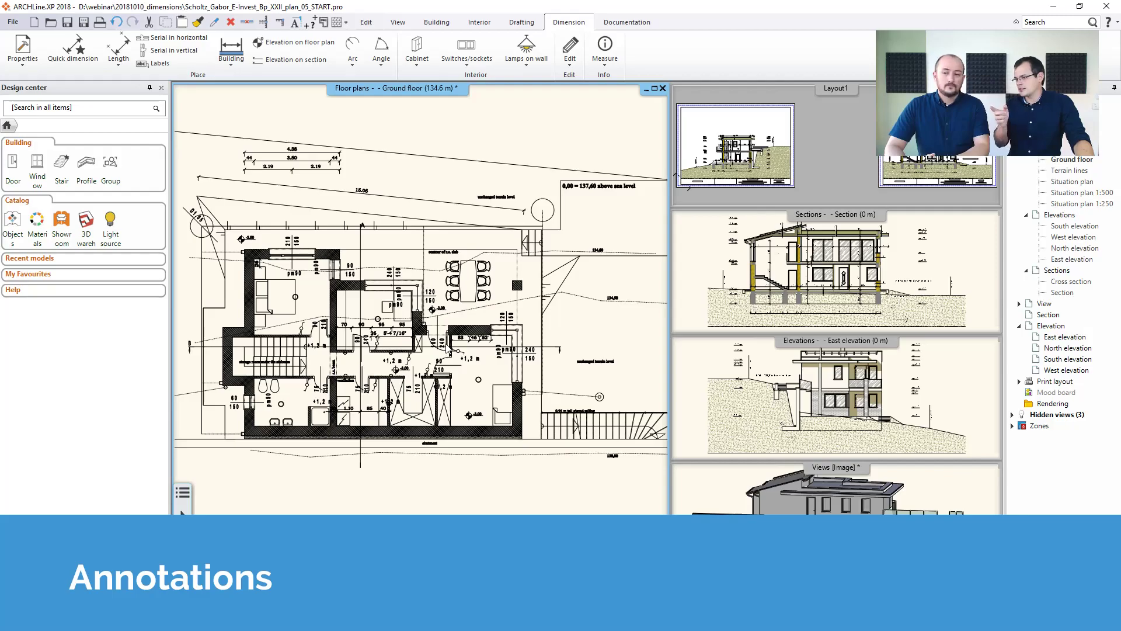
scroll(447, 345, down, 1)
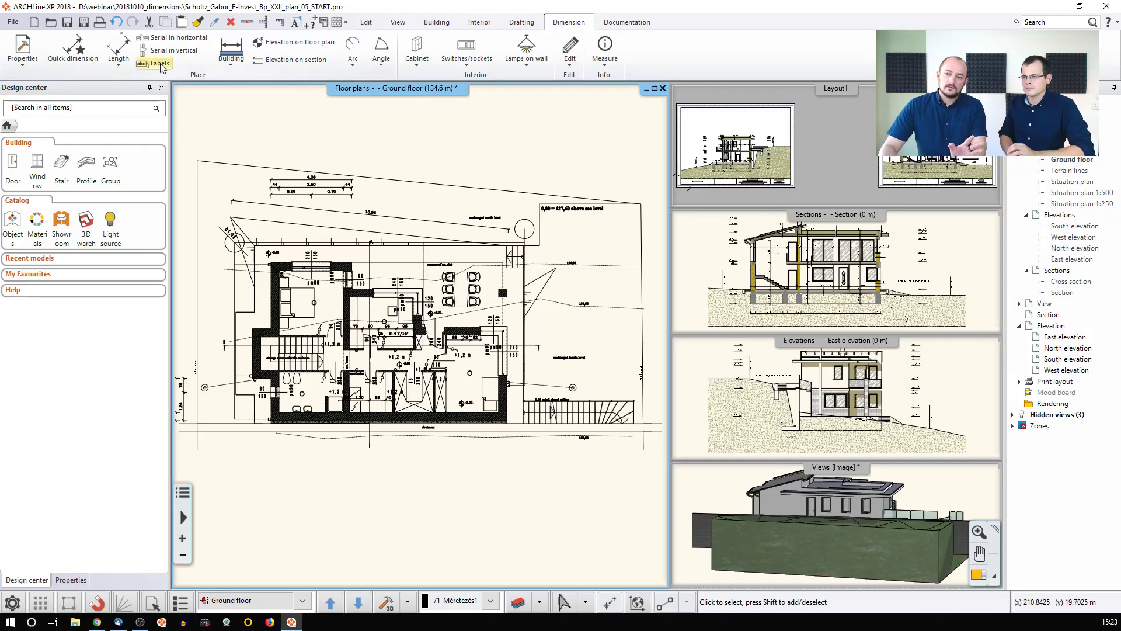
Start a label with the text "Wooden staircase" and select the staircase as the object it points to
mouse_move(161, 66)
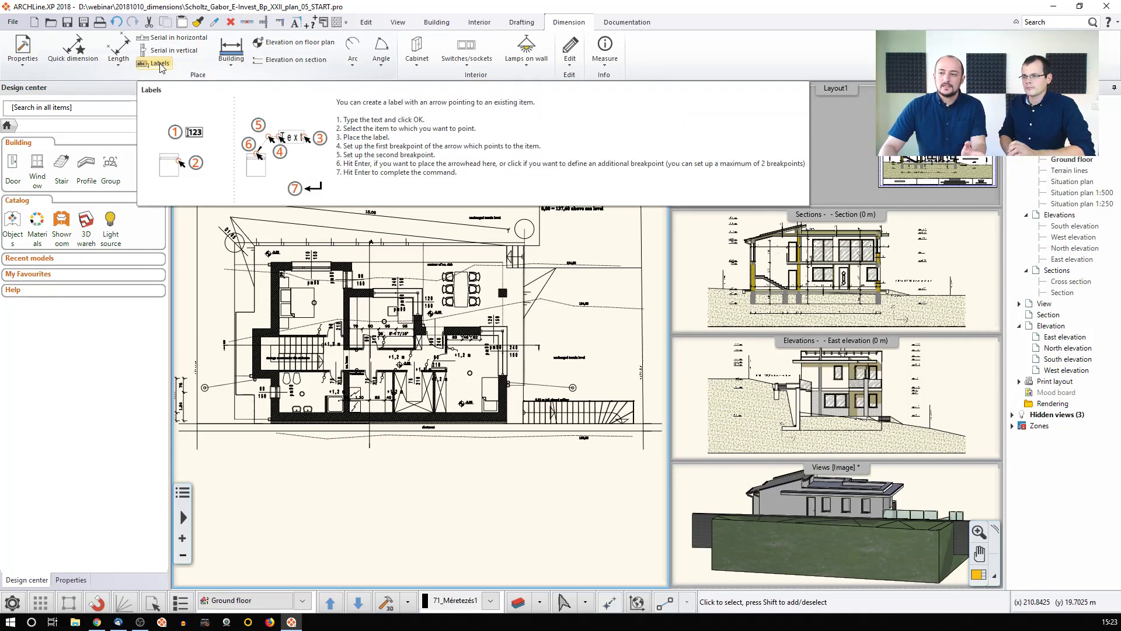
click(161, 64)
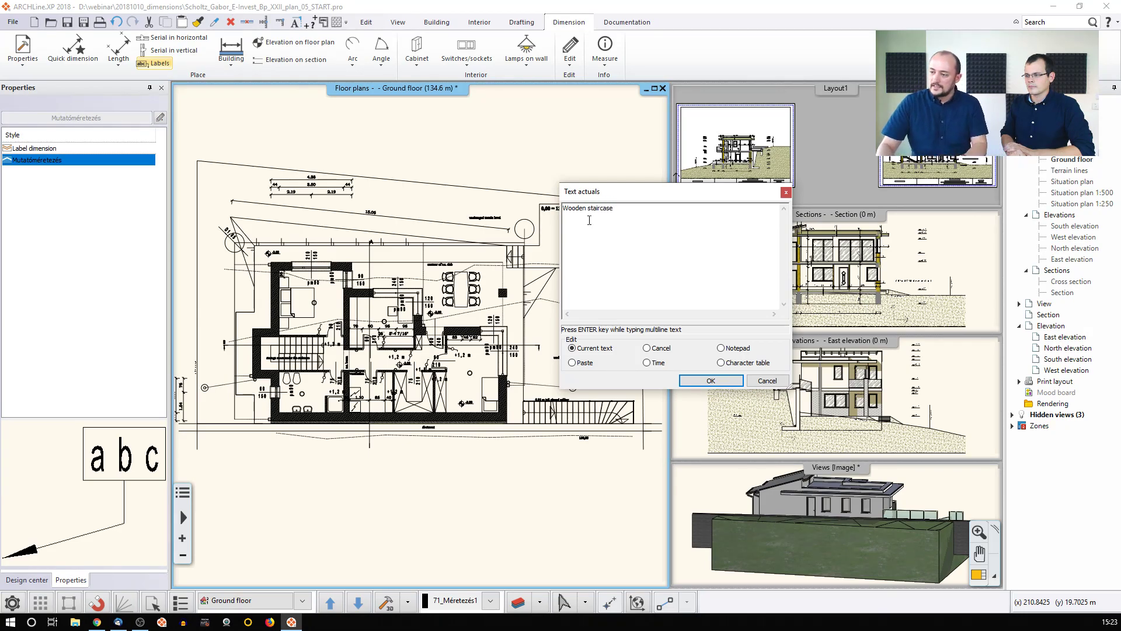
click(711, 381)
scroll(429, 358, up, 4)
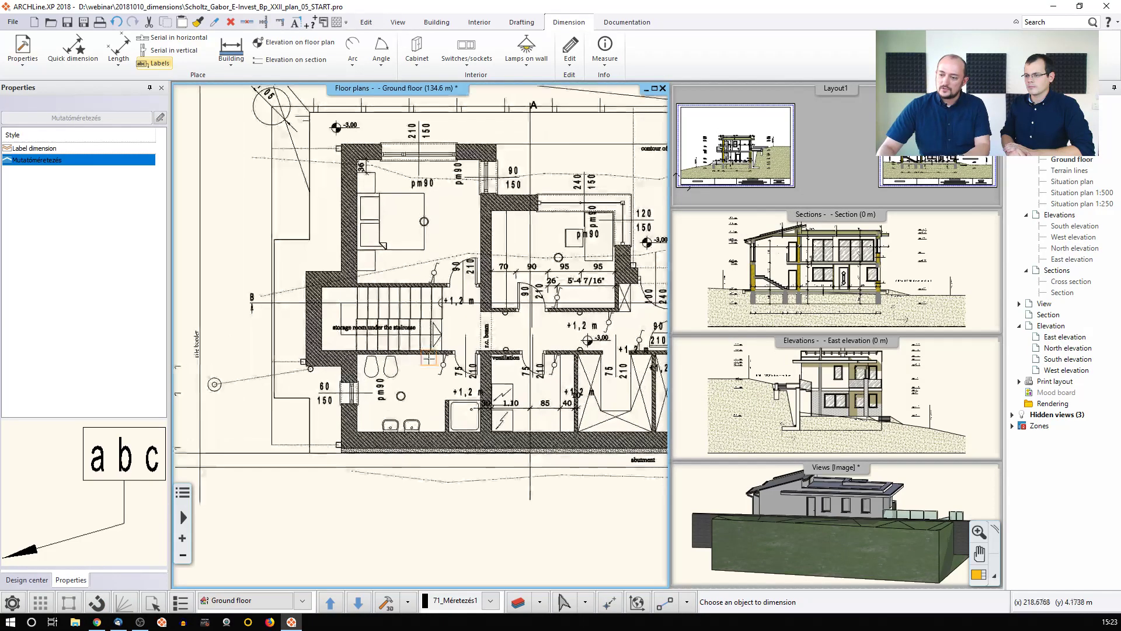
scroll(429, 358, up, 2)
click(315, 301)
middle_drag(284, 304, 482, 325)
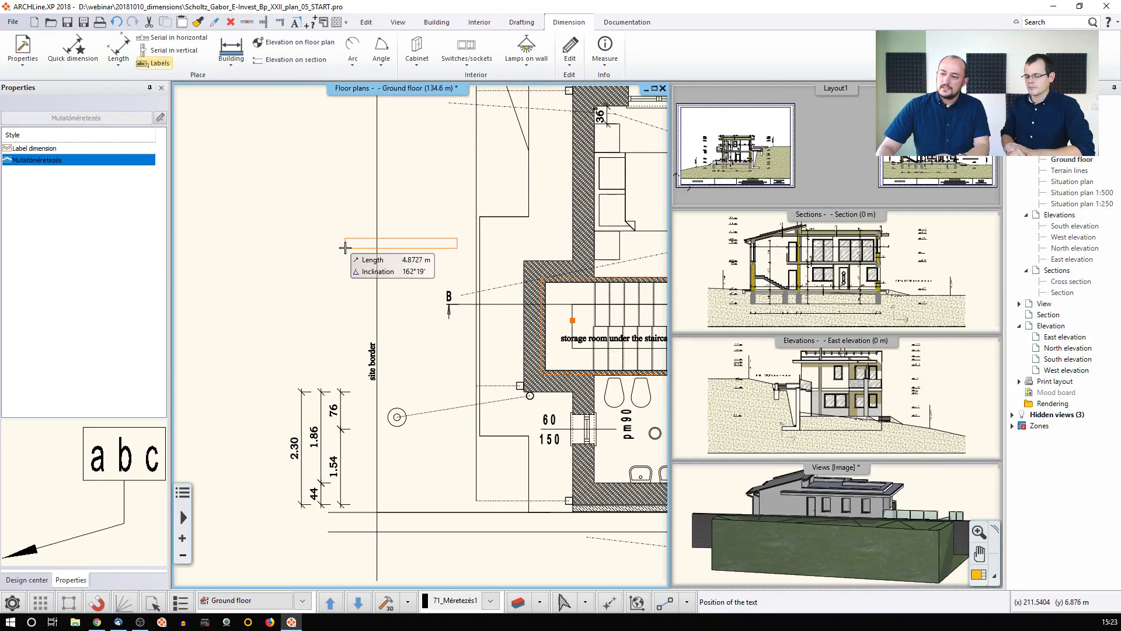
Place the label text outside the house, left of the staircase, and route its arrow through a breakpoint to the stairs
click(352, 256)
click(503, 253)
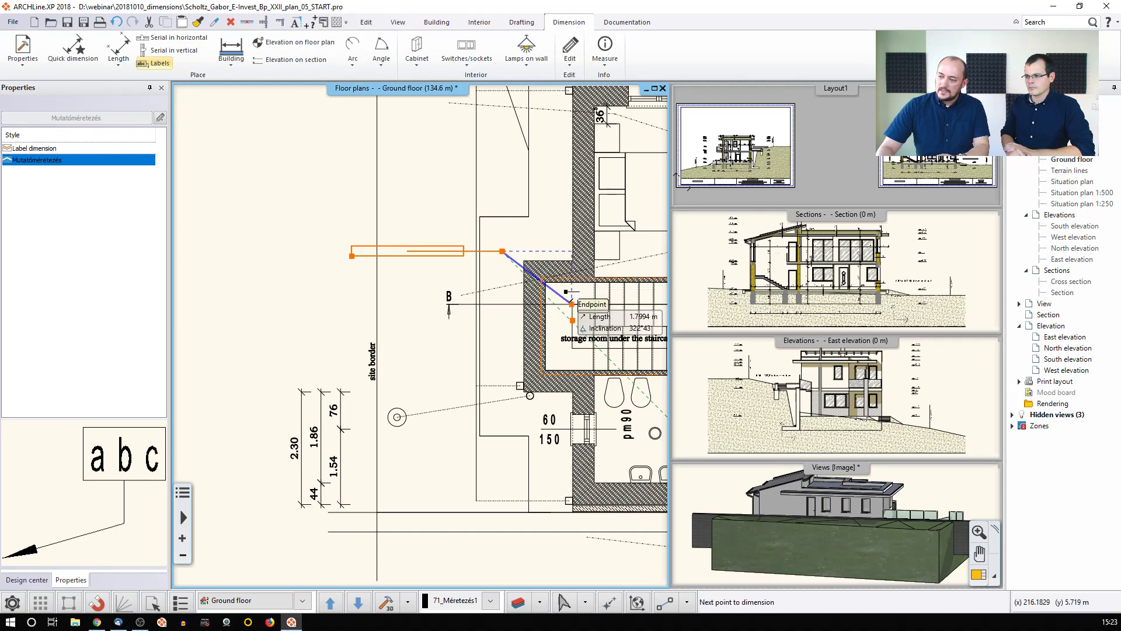
click(594, 304)
scroll(545, 325, down, 1)
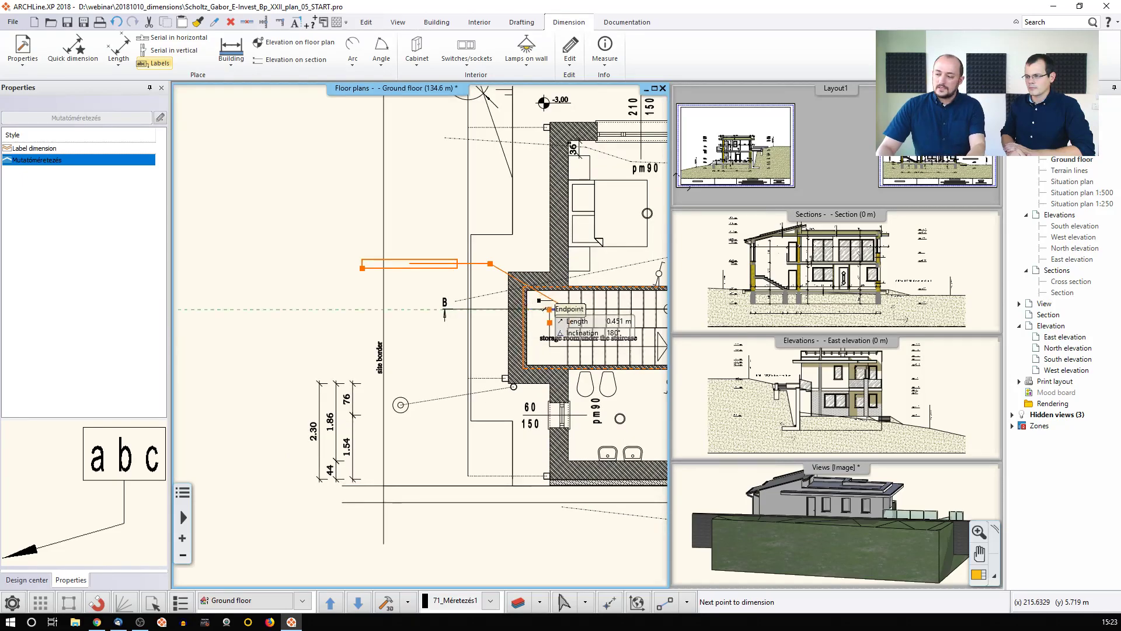
click(549, 310)
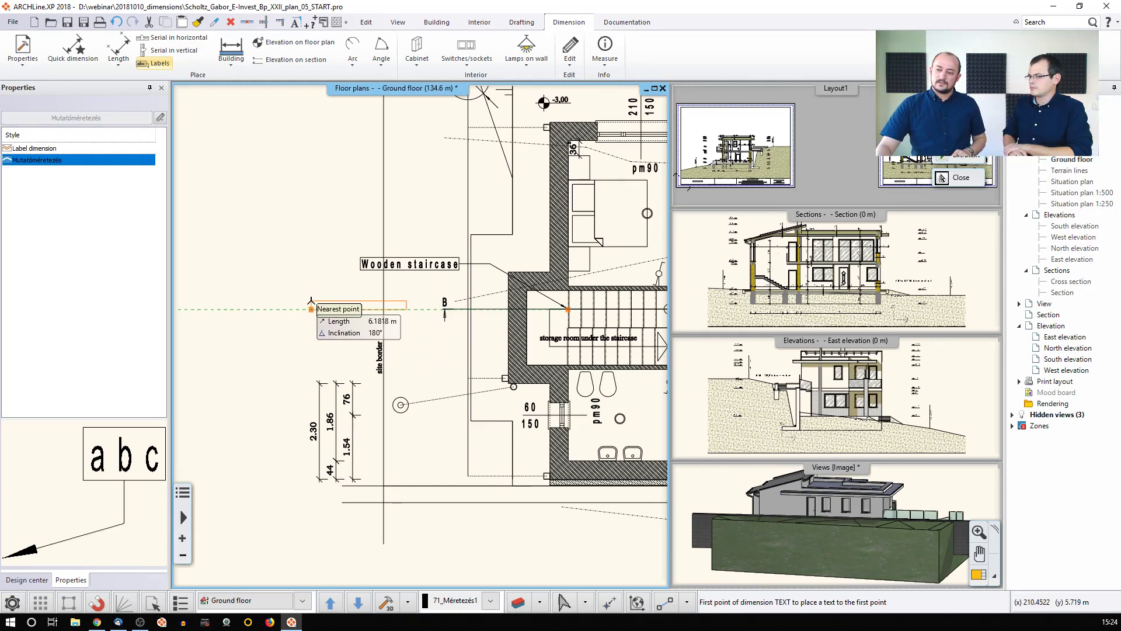
key(Escape)
Examine the properties of the "Wooden staircase" label and the existing vertical site border text nearby
click(410, 268)
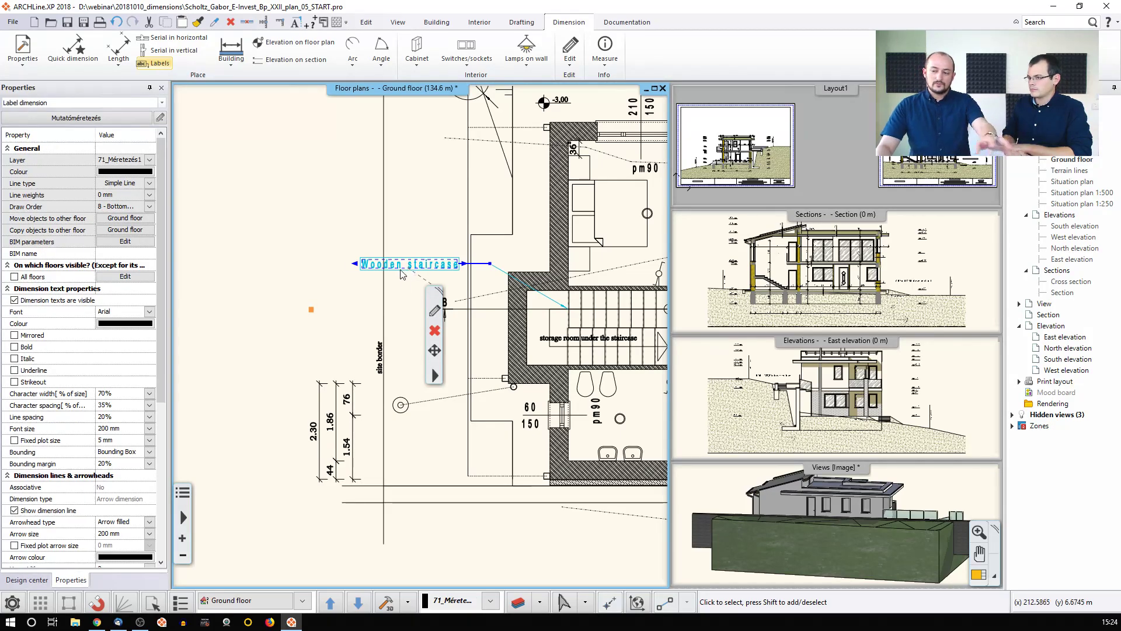
key(Escape)
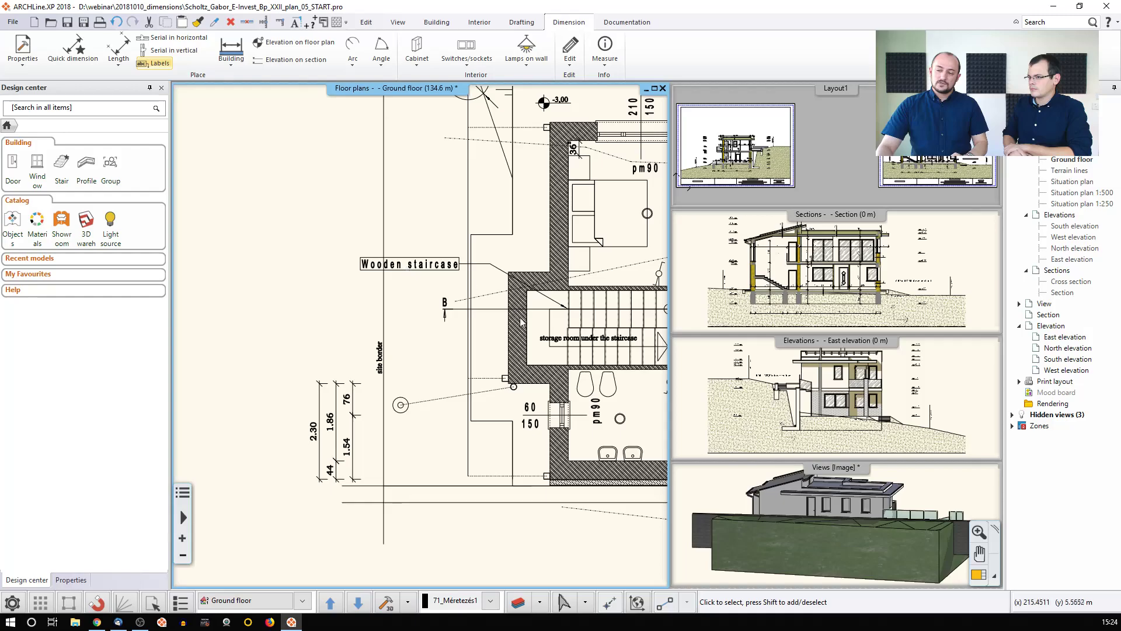
click(427, 269)
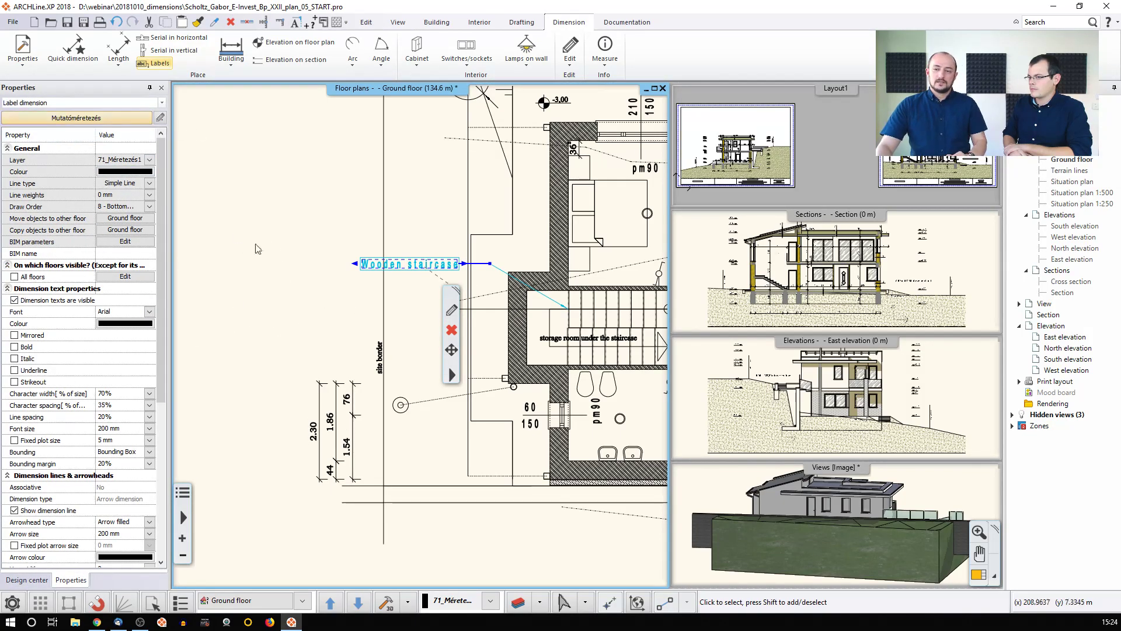
key(Escape)
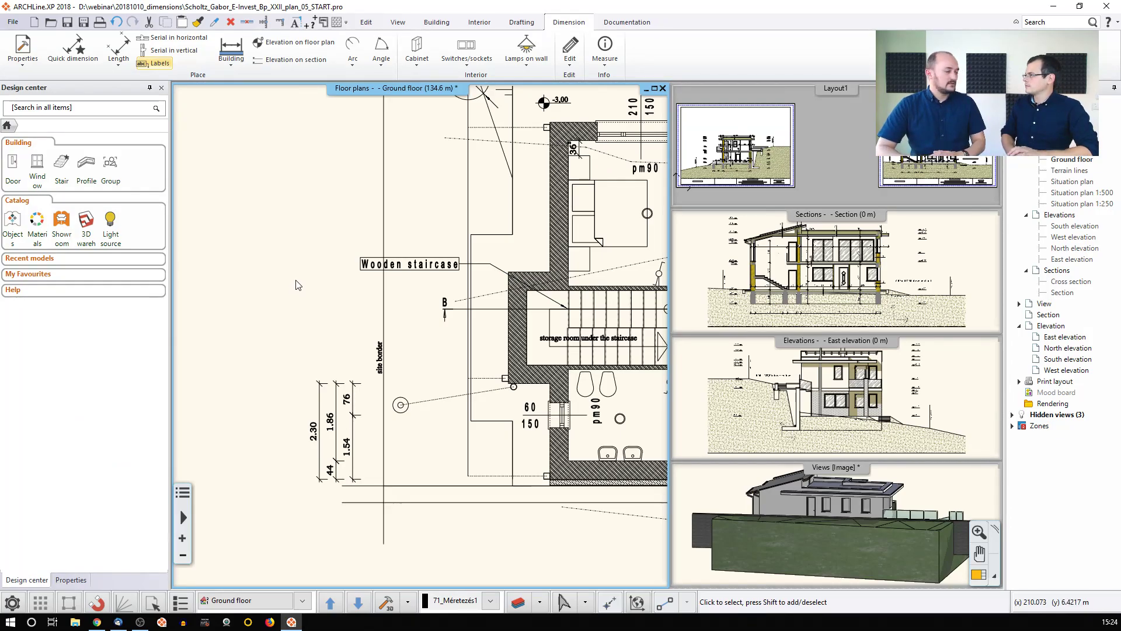
middle_drag(376, 339, 348, 388)
scroll(365, 411, up, 4)
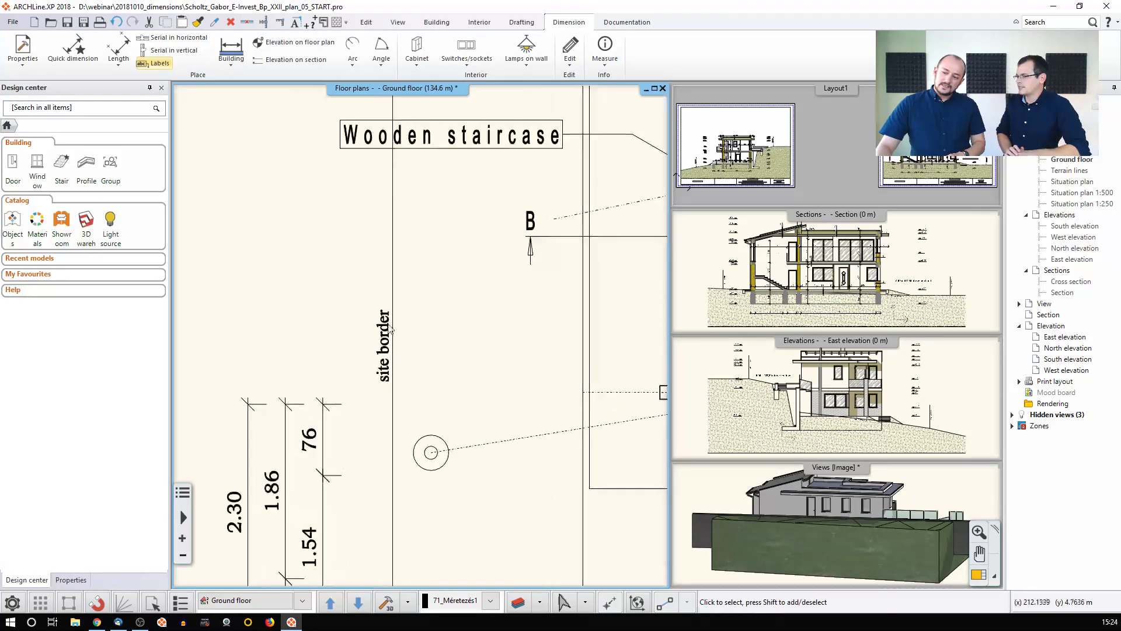
scroll(391, 383, down, 5)
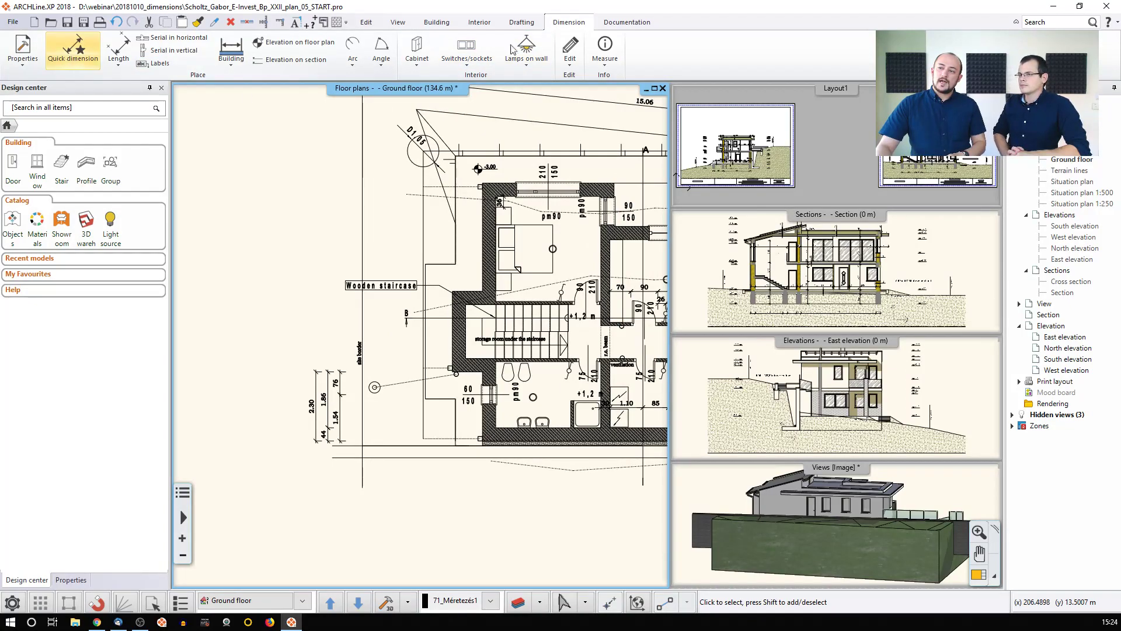
Place the text "Site border" just above the sloping upper site boundary line, near its left end
click(516, 23)
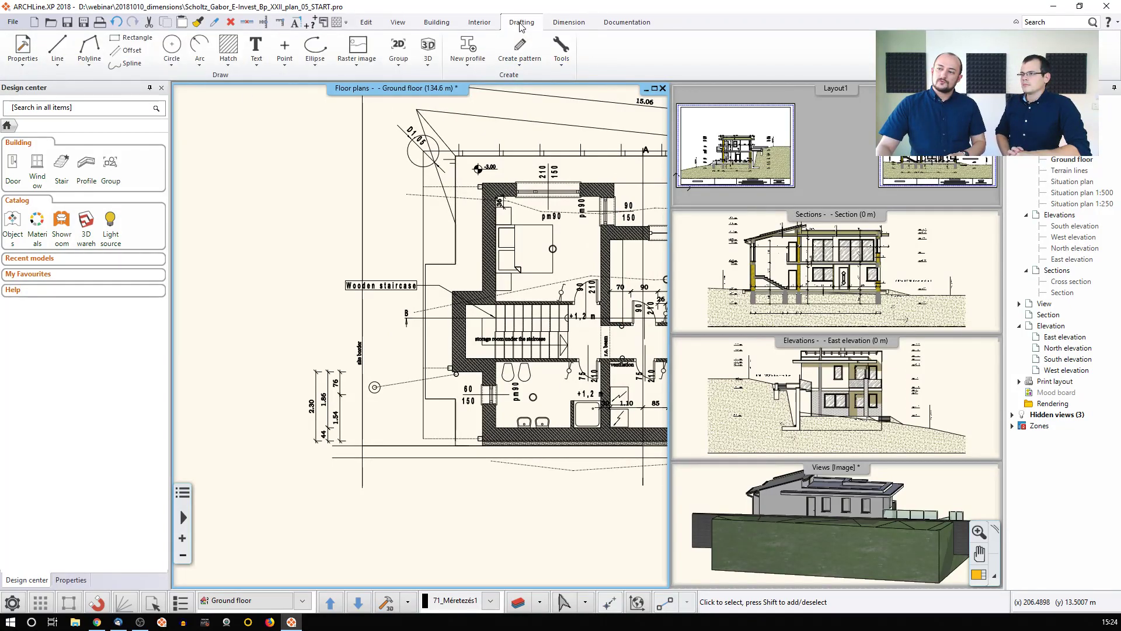
click(257, 62)
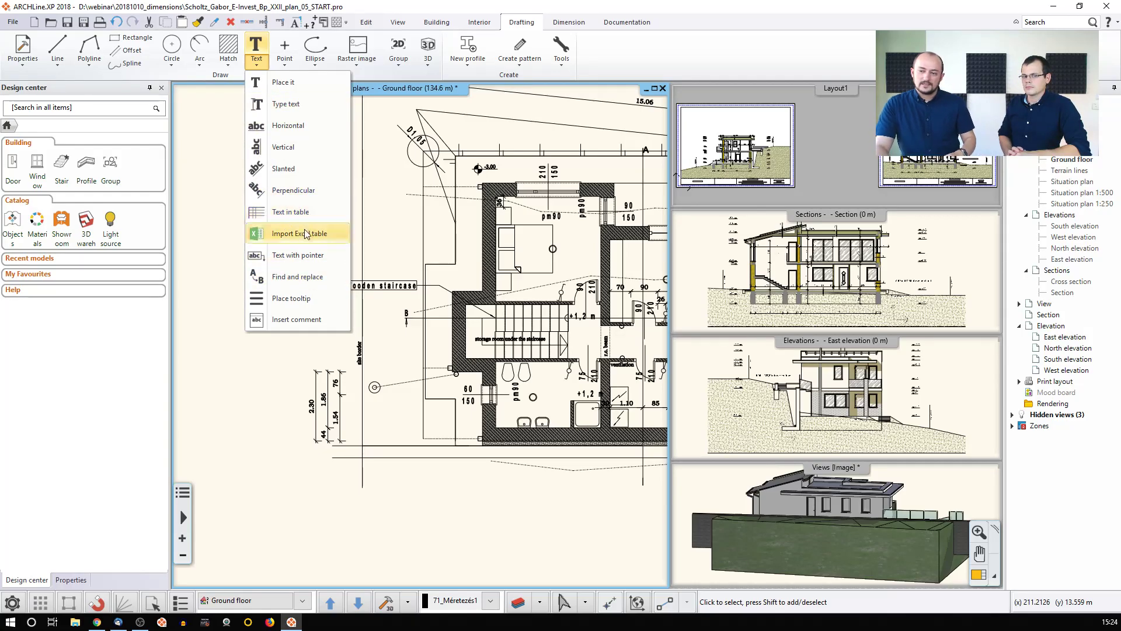
mouse_move(307, 237)
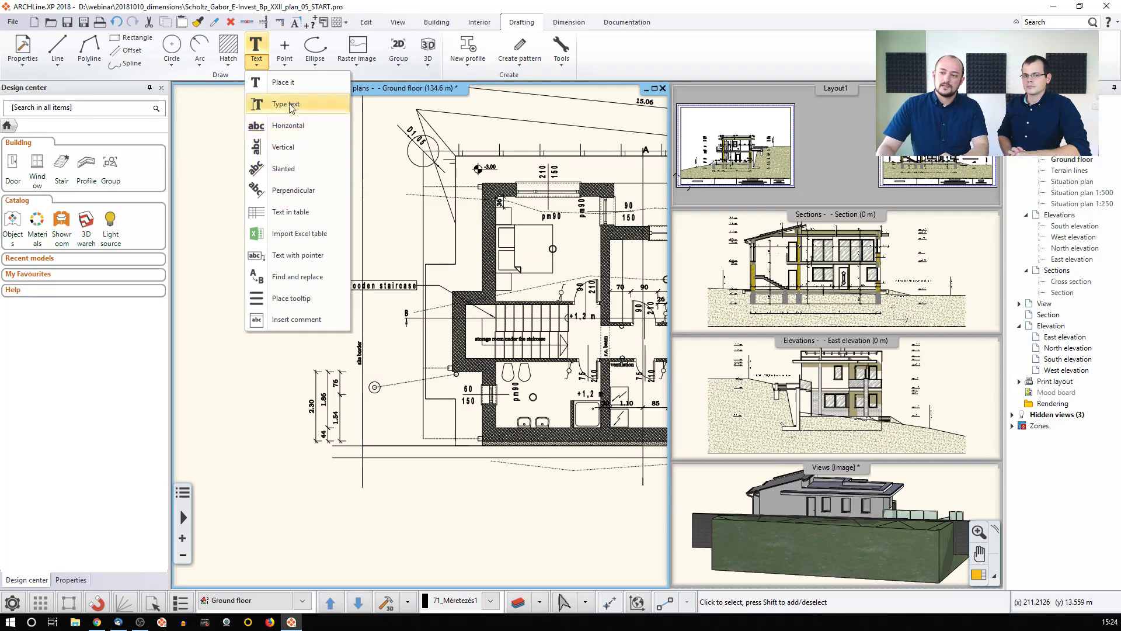
click(283, 83)
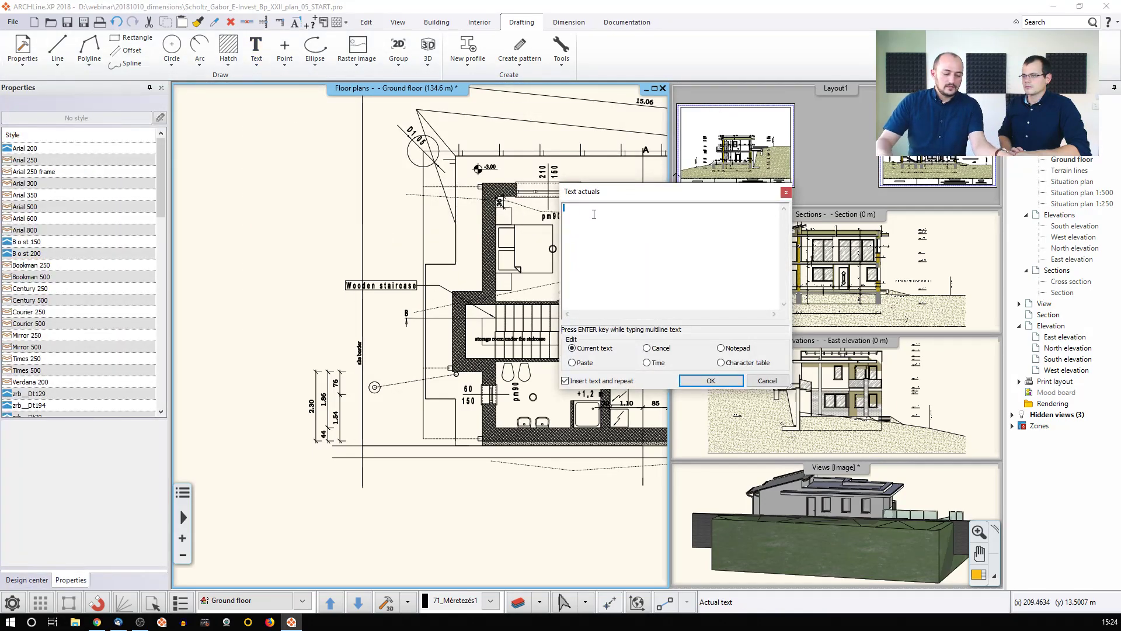
text(Site border)
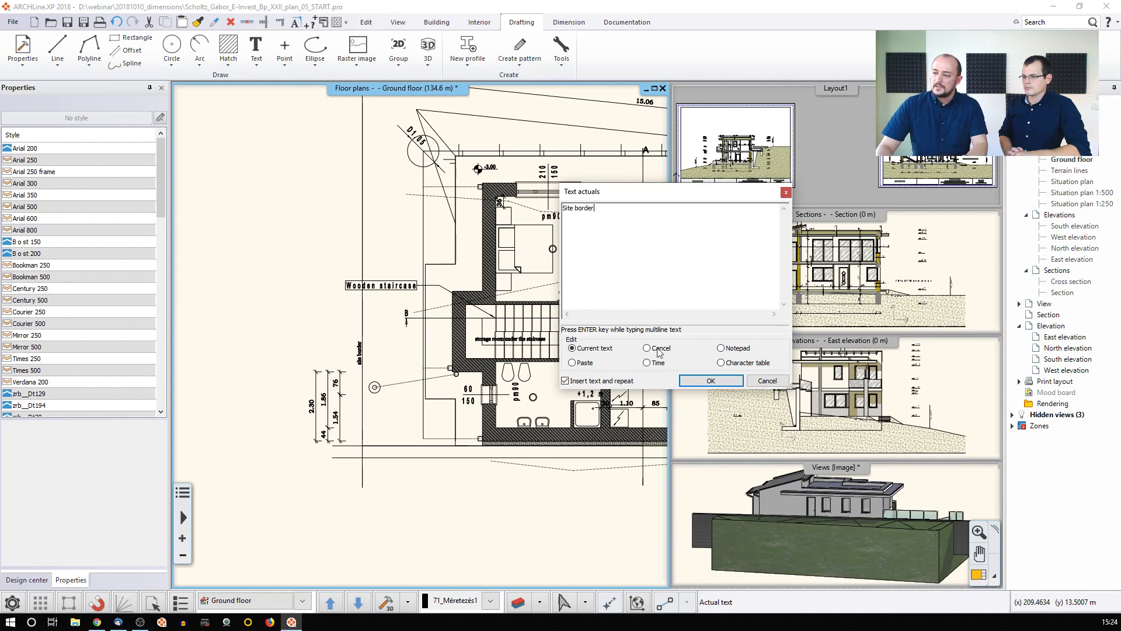
click(684, 380)
middle_drag(510, 145, 422, 365)
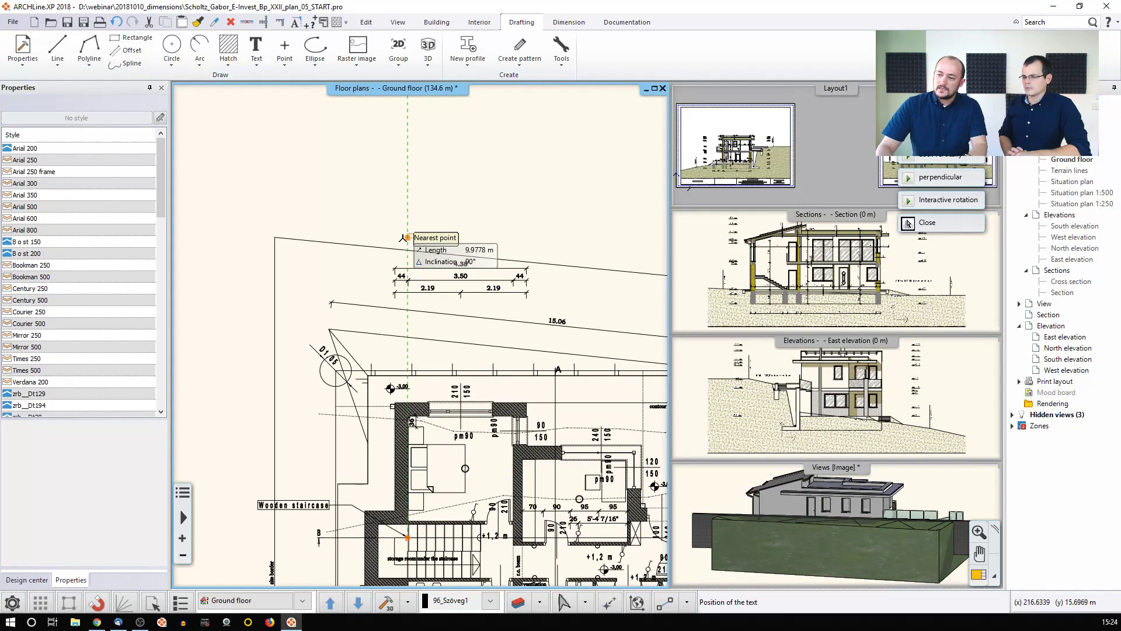
scroll(385, 234, up, 3)
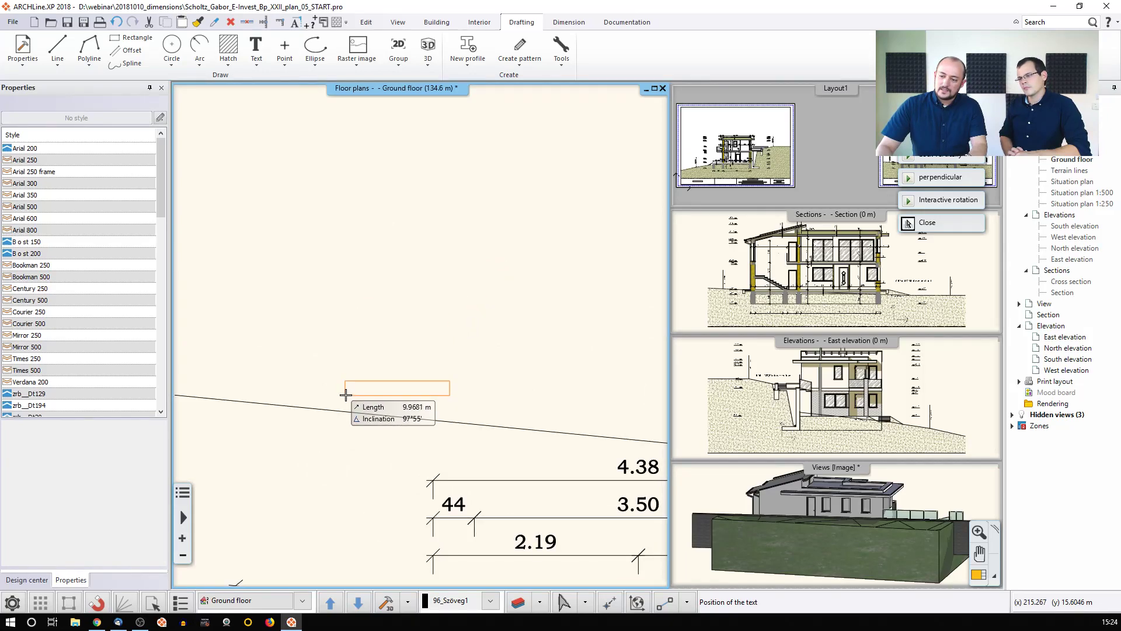
click(346, 395)
click(767, 381)
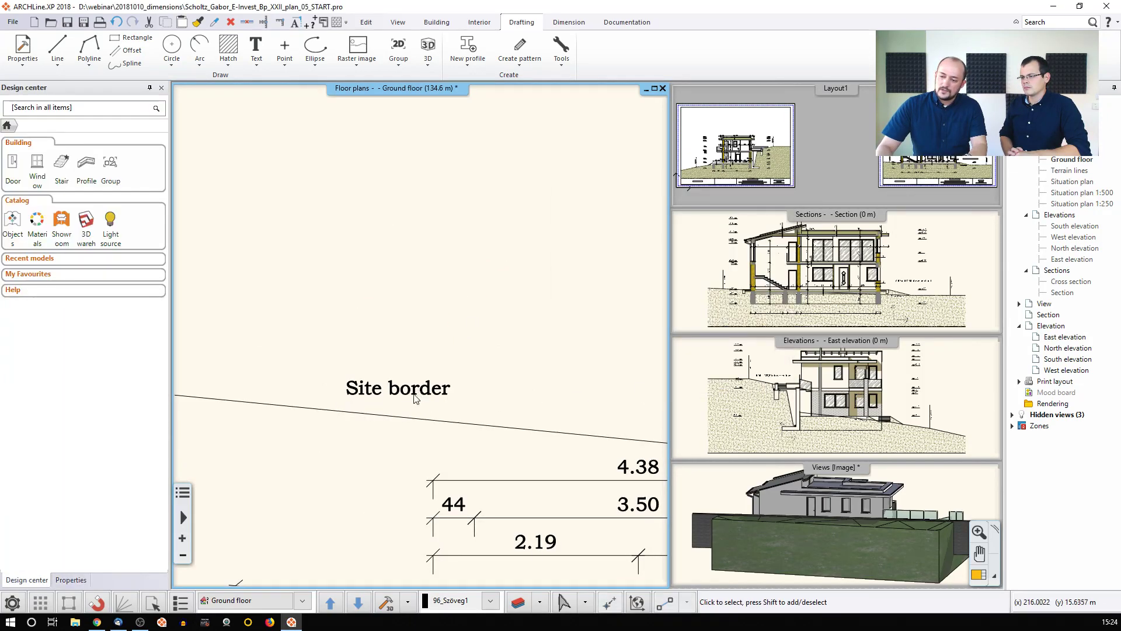
Rotate the "Site border" text about its lower-left corner with Rotate from, making it parallel with the sloping boundary line
click(353, 407)
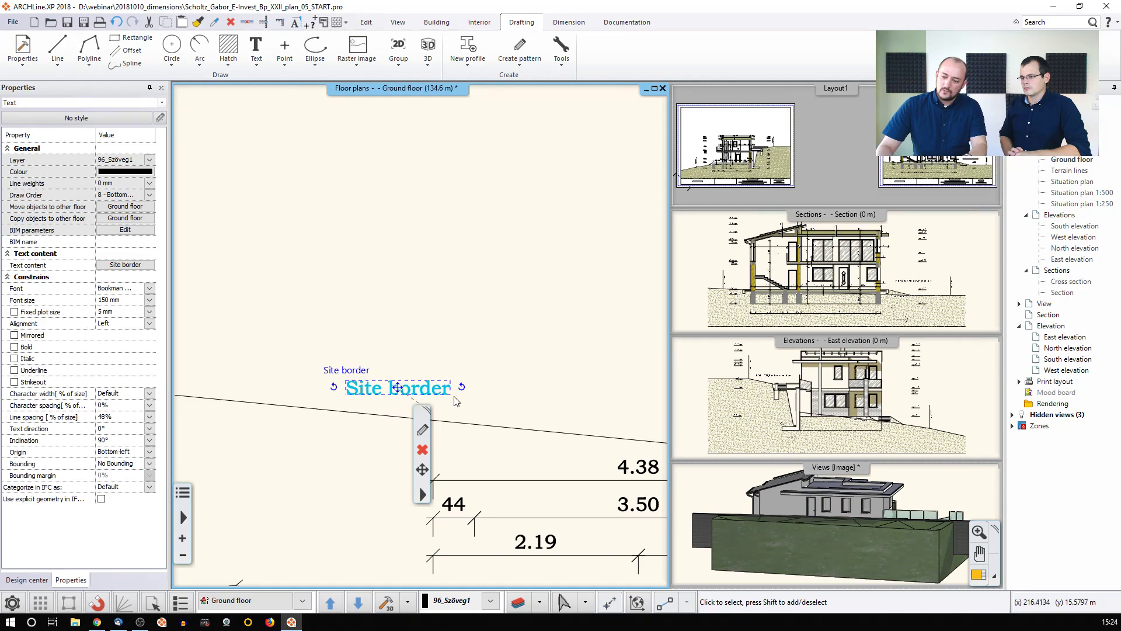
mouse_move(462, 387)
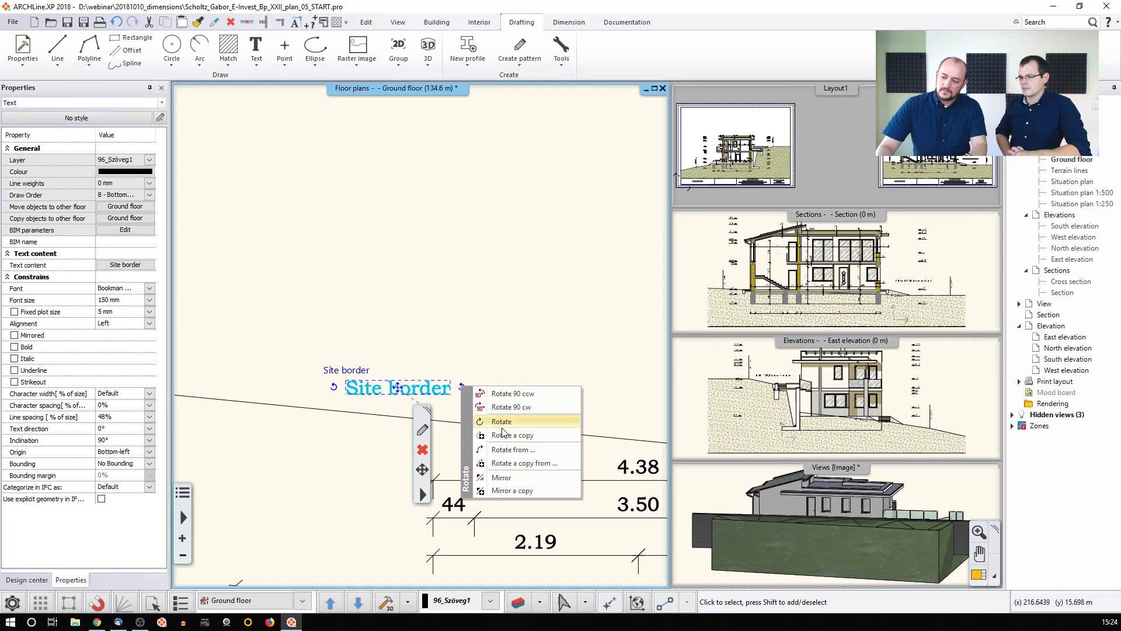
click(512, 449)
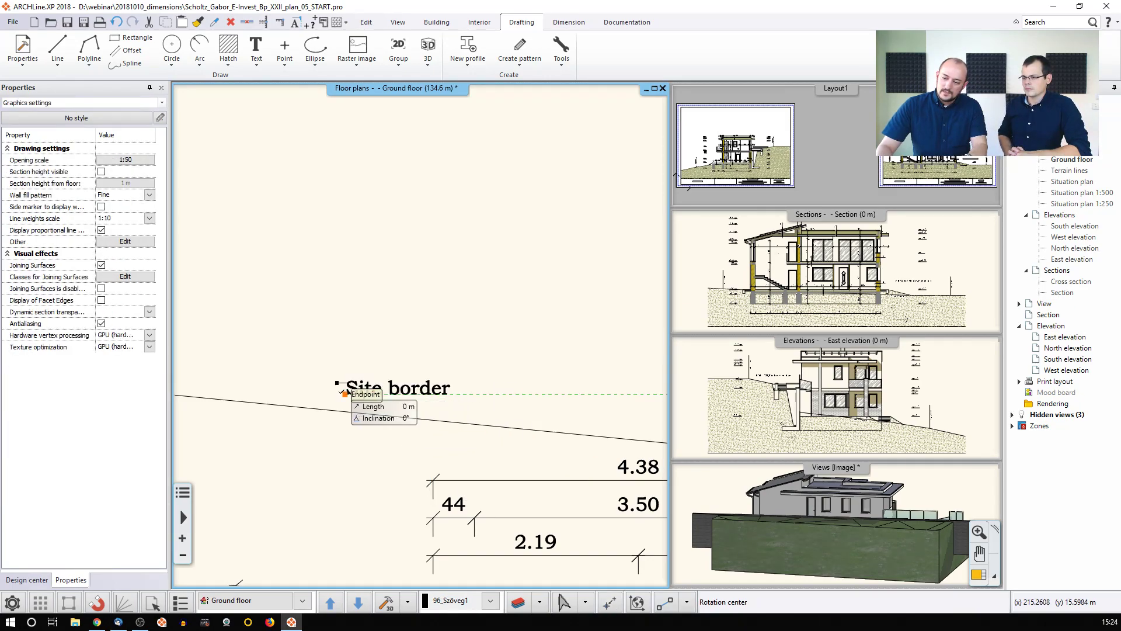
click(346, 393)
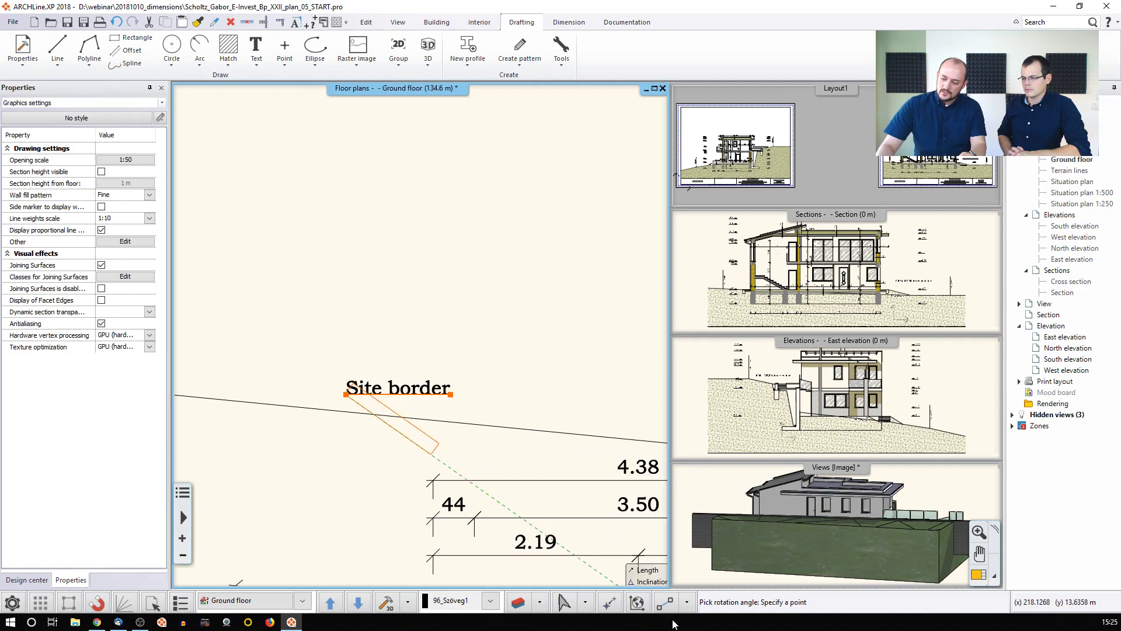
click(687, 602)
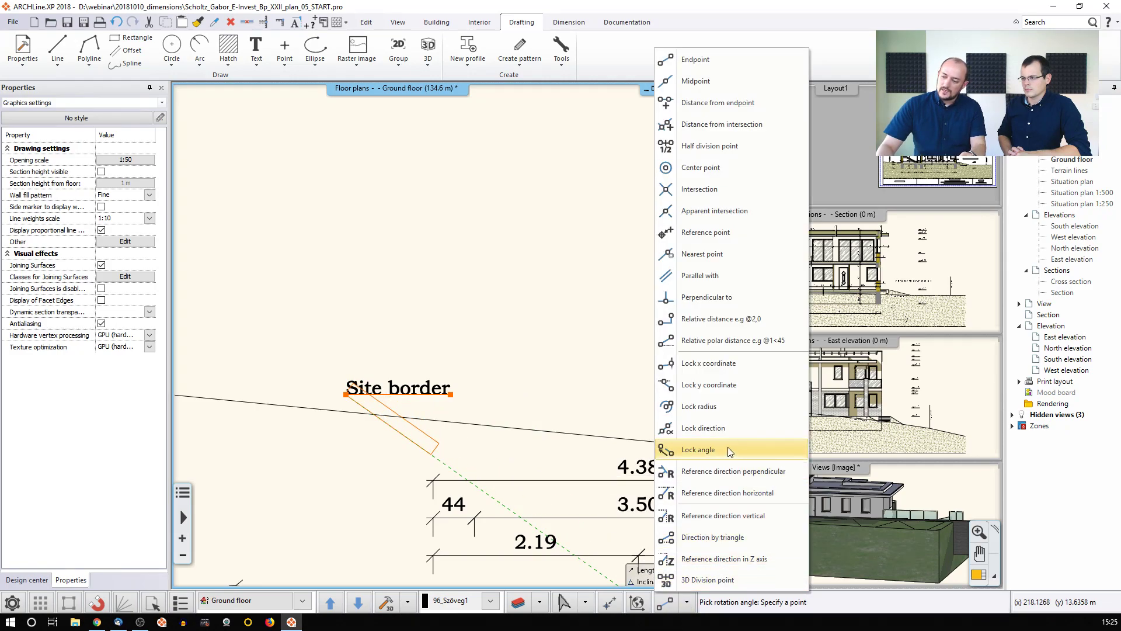
click(718, 280)
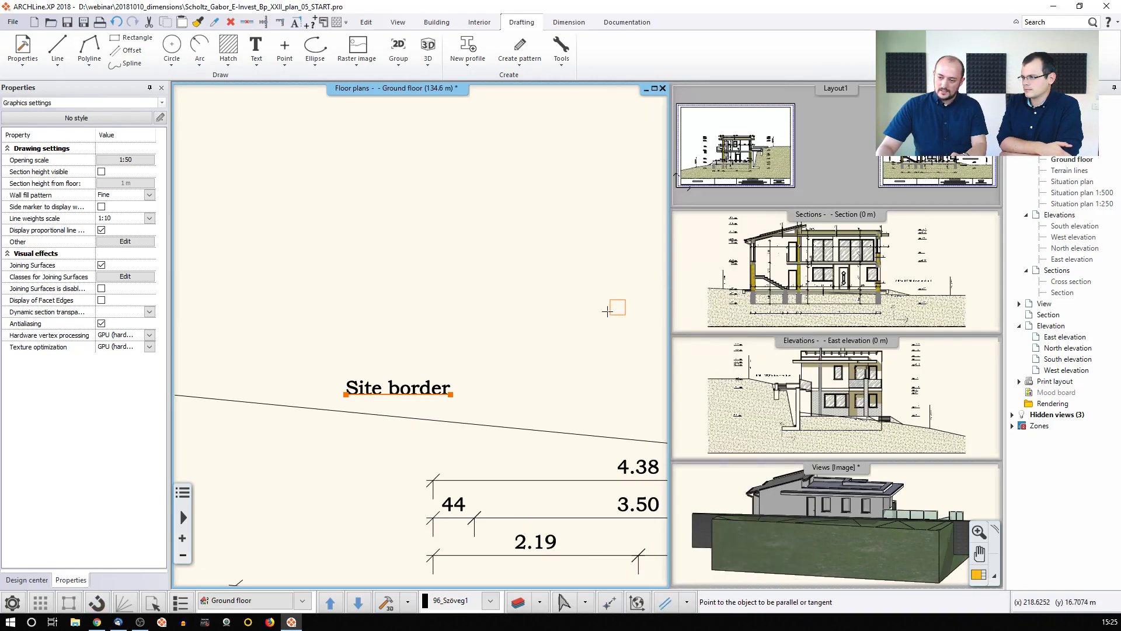
click(457, 422)
click(522, 417)
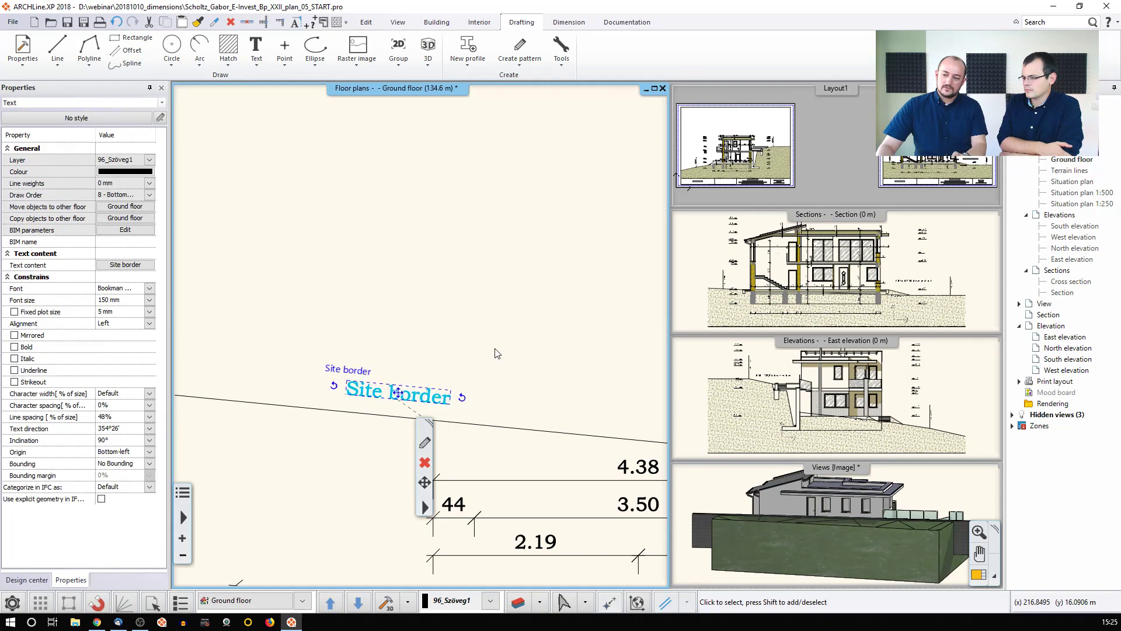
click(494, 346)
click(498, 351)
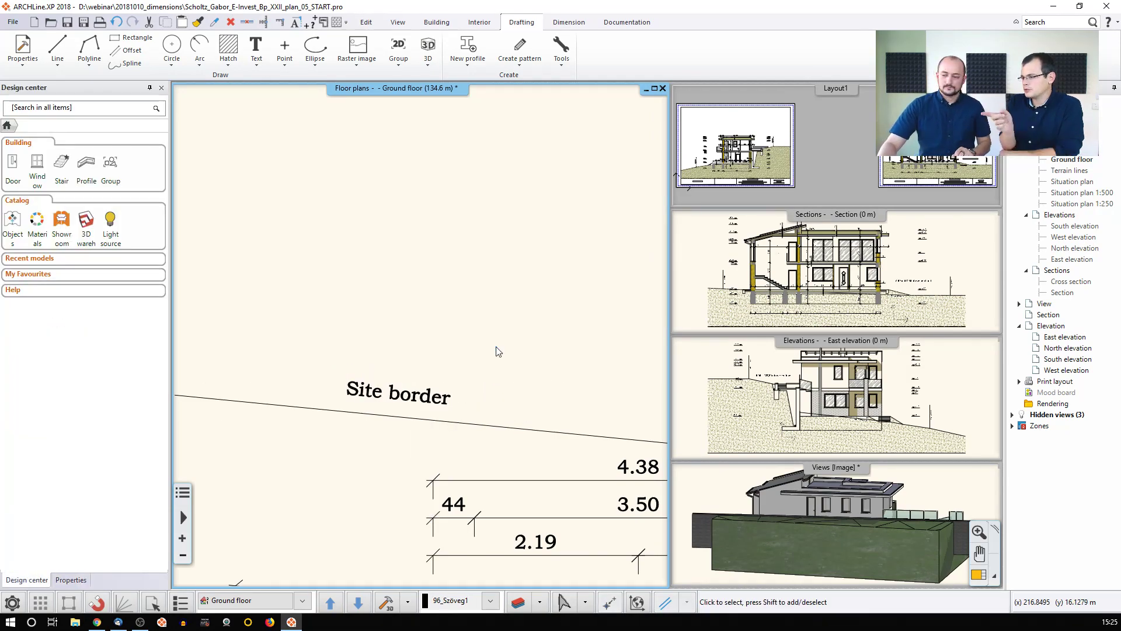
Change the content of the rotated text above the upper boundary line to "Site border."
click(441, 399)
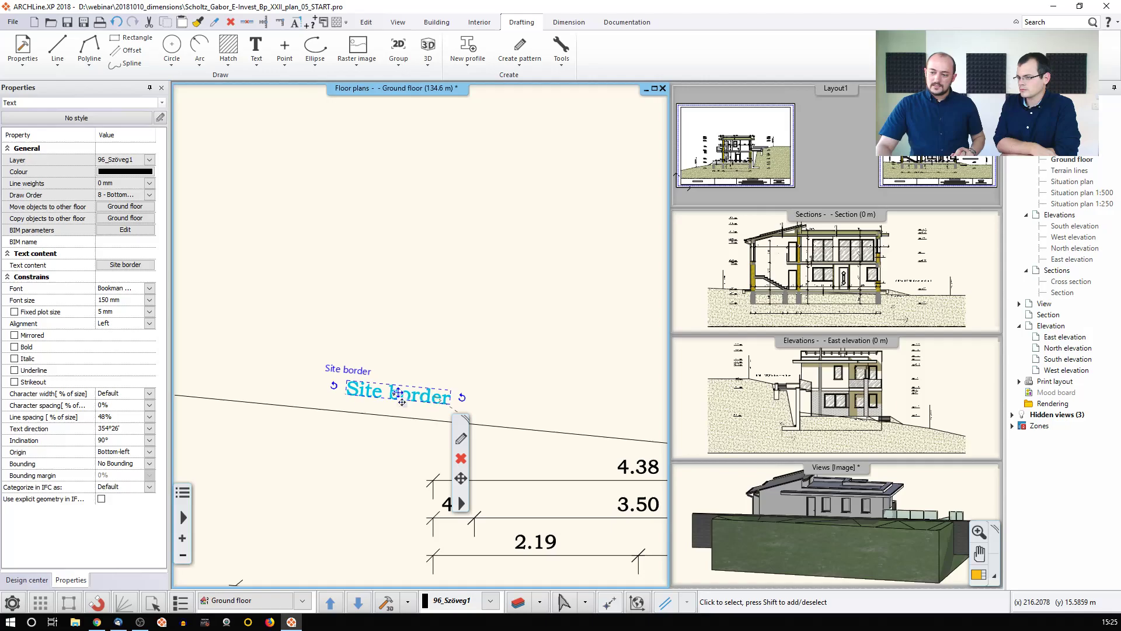
double_click(357, 394)
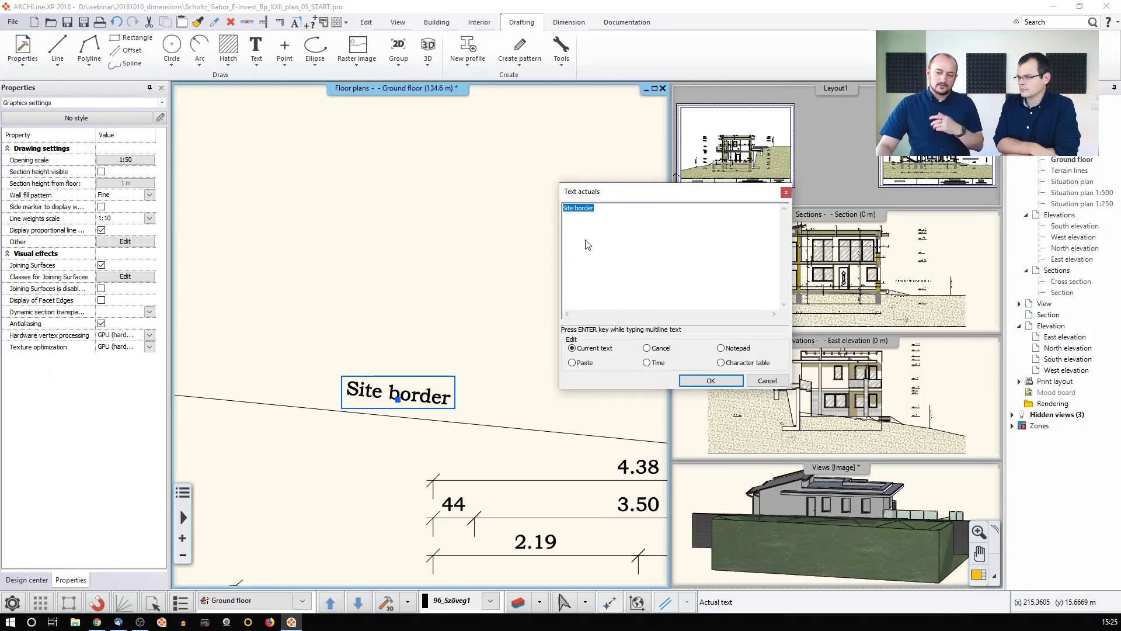
click(610, 213)
text(.)
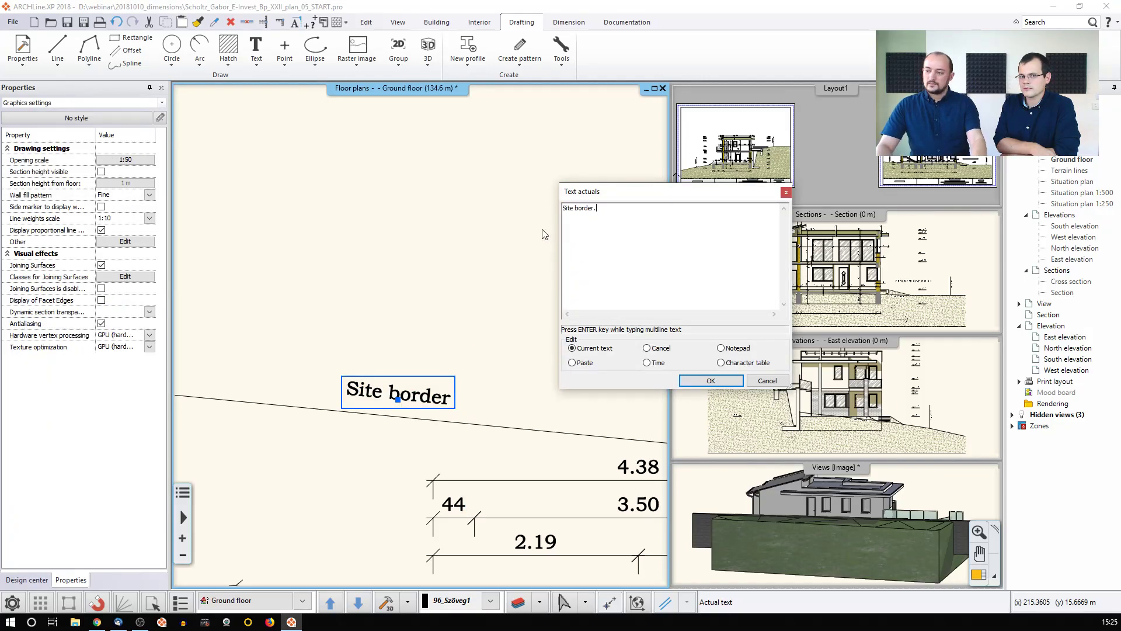
click(702, 379)
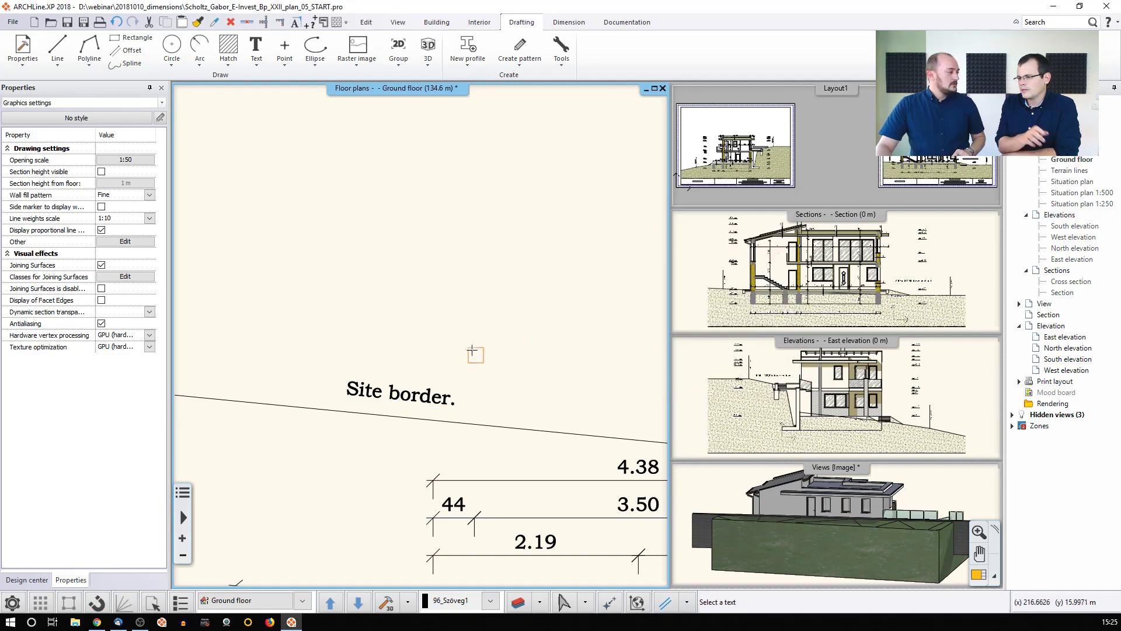
scroll(482, 349, down, 6)
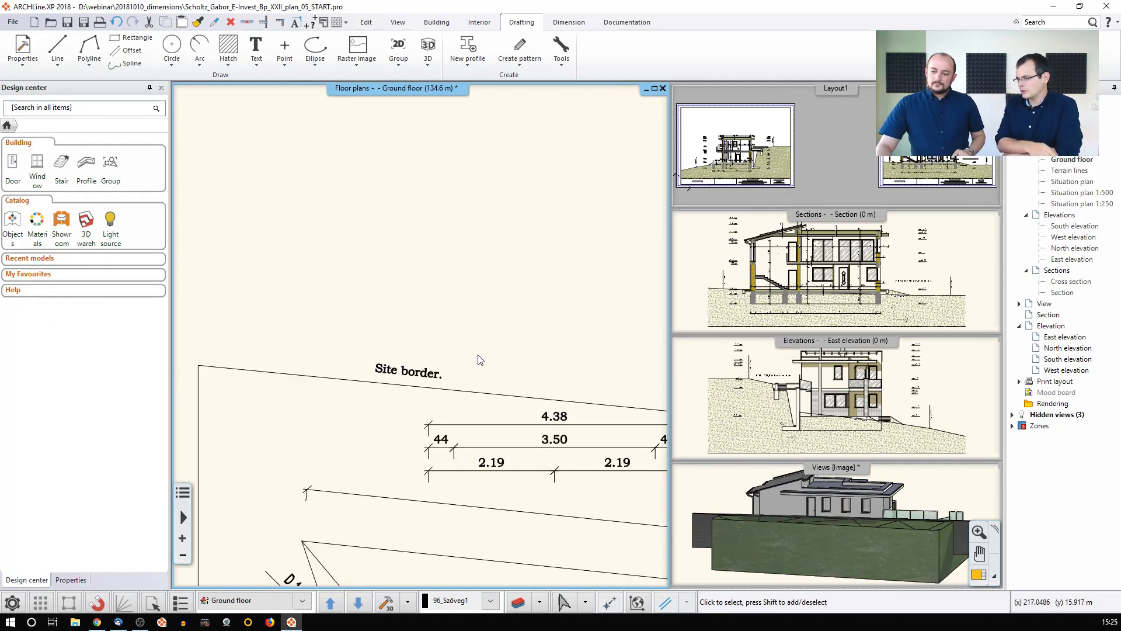
scroll(499, 409, down, 3)
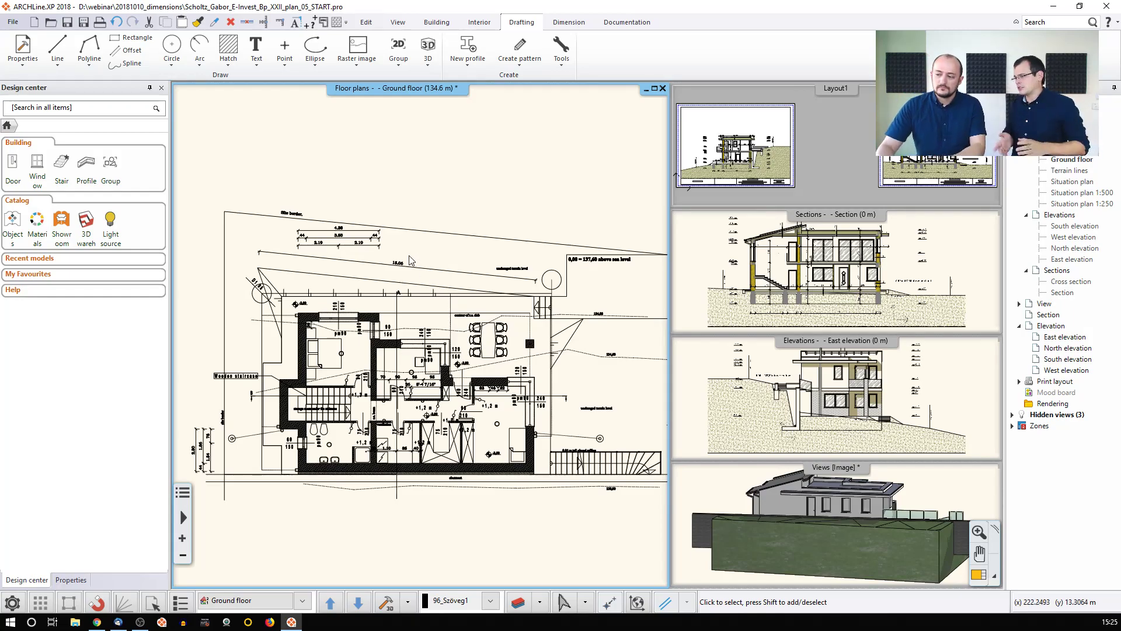
Open the Groups library in the design center and search it for "arrow"
scroll(472, 394, up, 5)
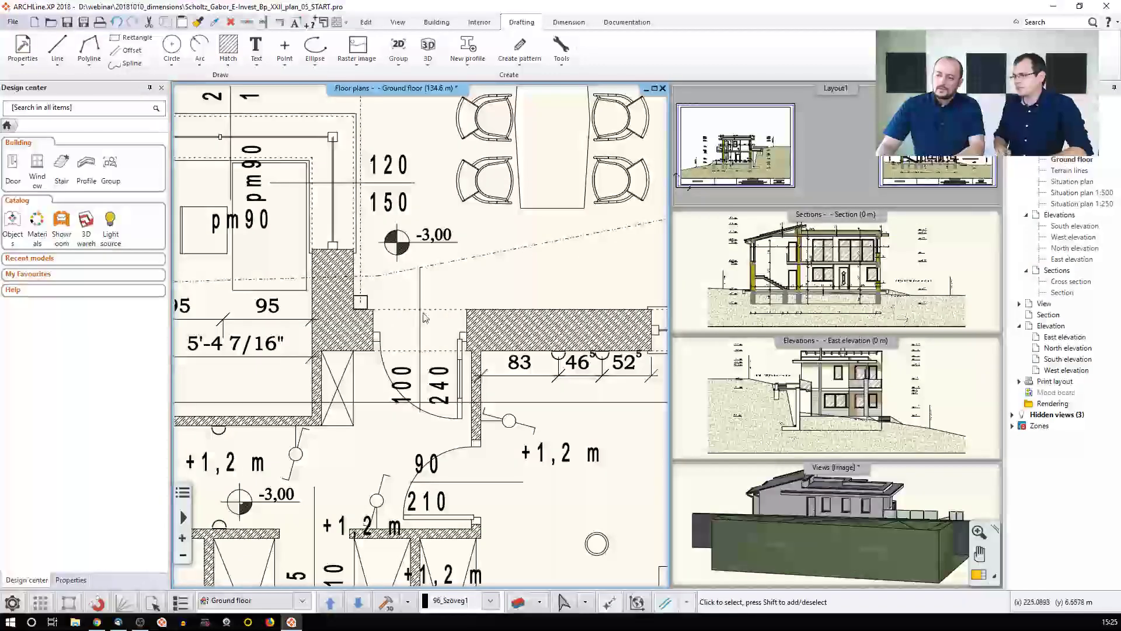
click(110, 163)
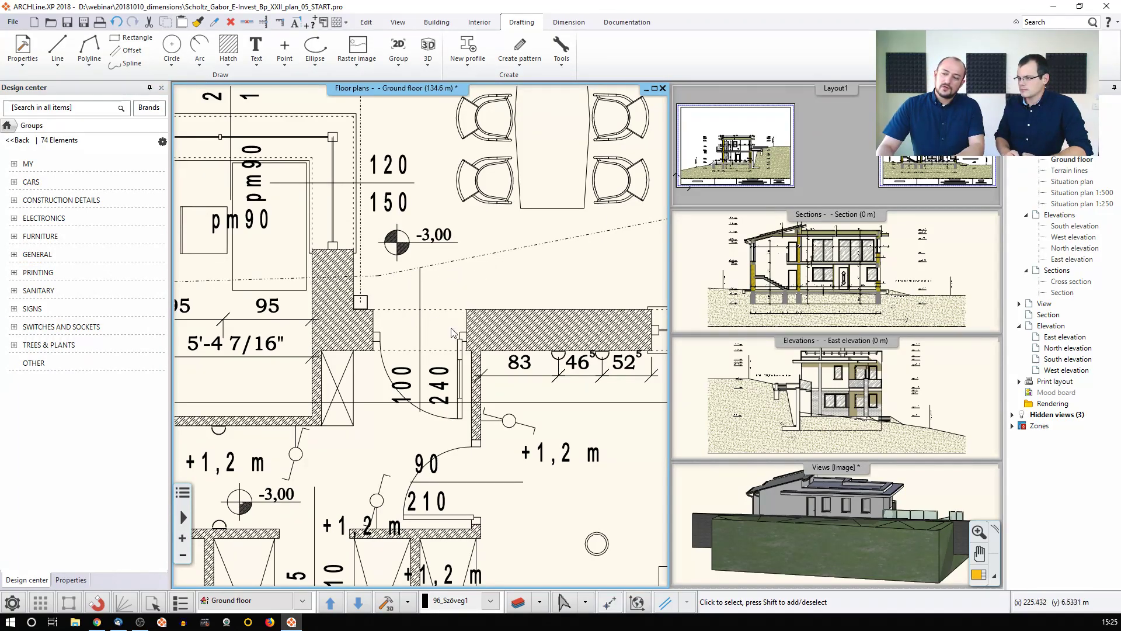
scroll(455, 335, down, 3)
scroll(374, 315, down, 2)
scroll(365, 359, up, 2)
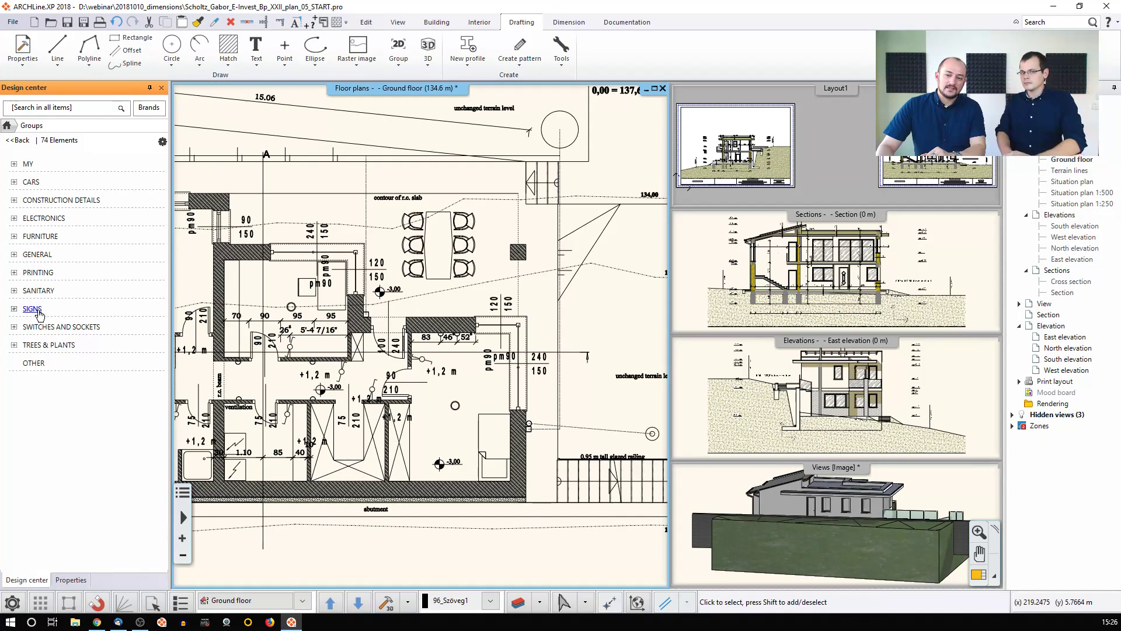
click(67, 111)
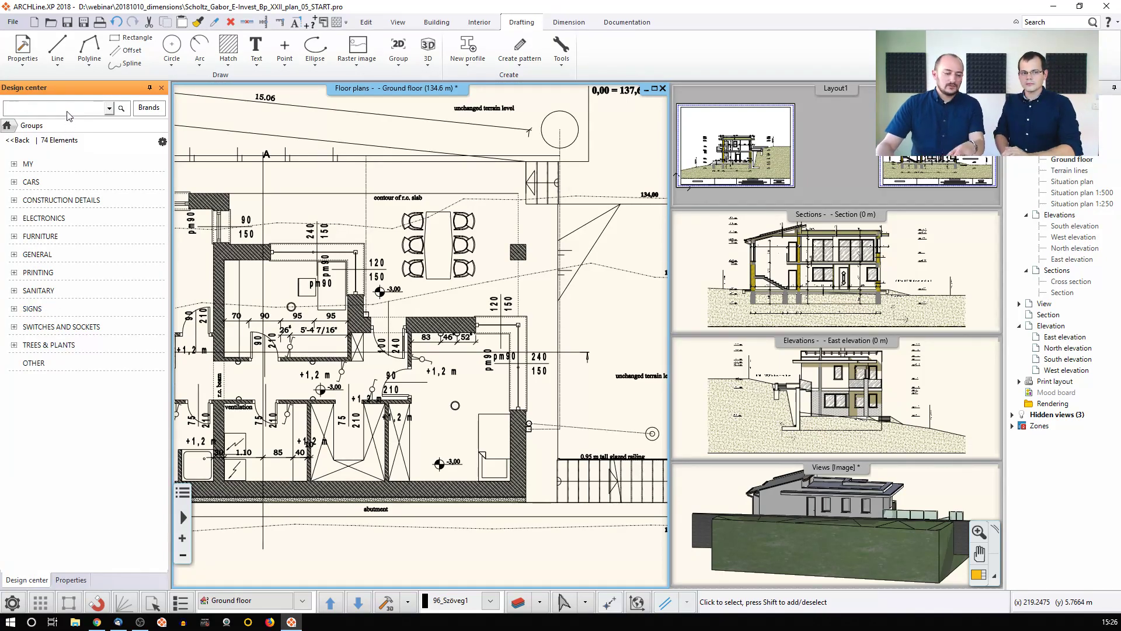
text(arrow)
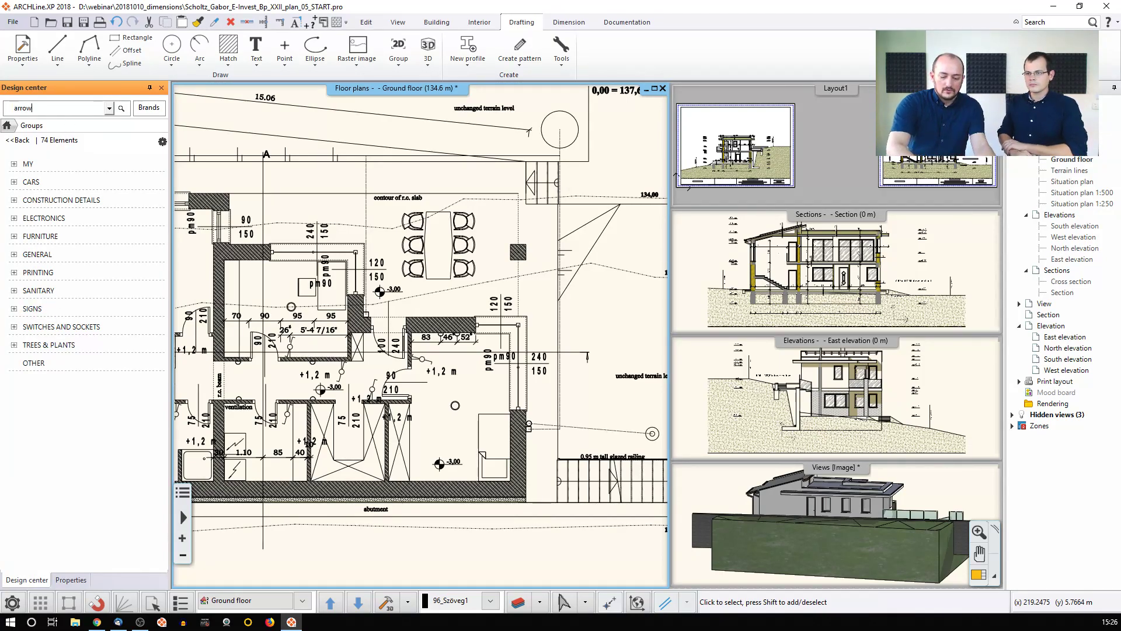
key(Return)
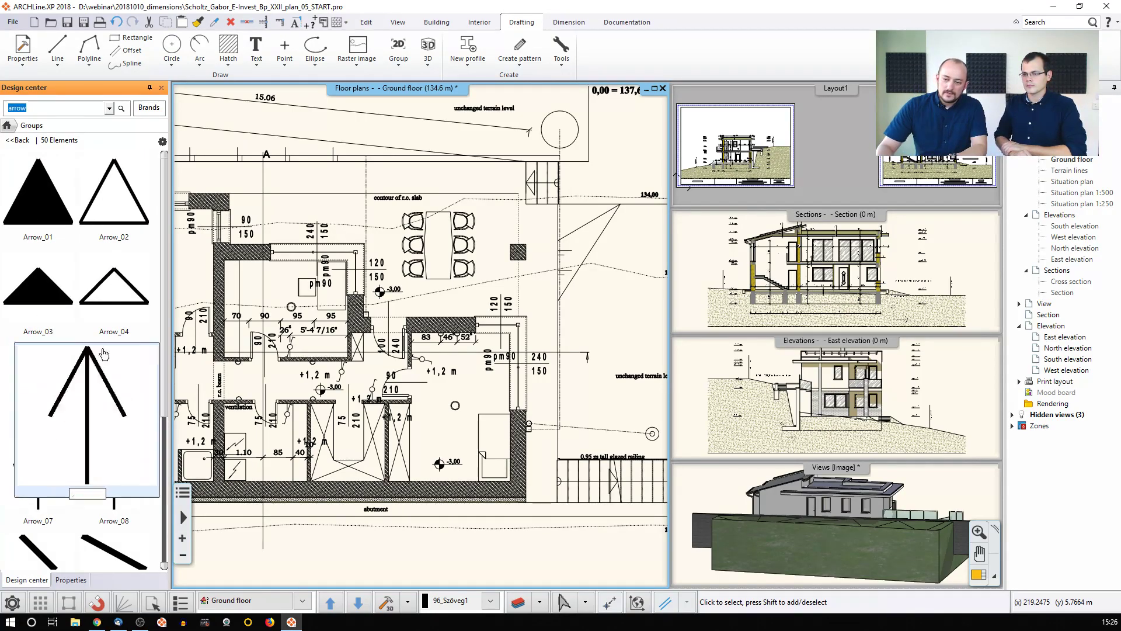
Insert the Arrow_03 symbol at the middle of the entrance door opening on the outer wall line, pointing into the building
mouse_move(63, 339)
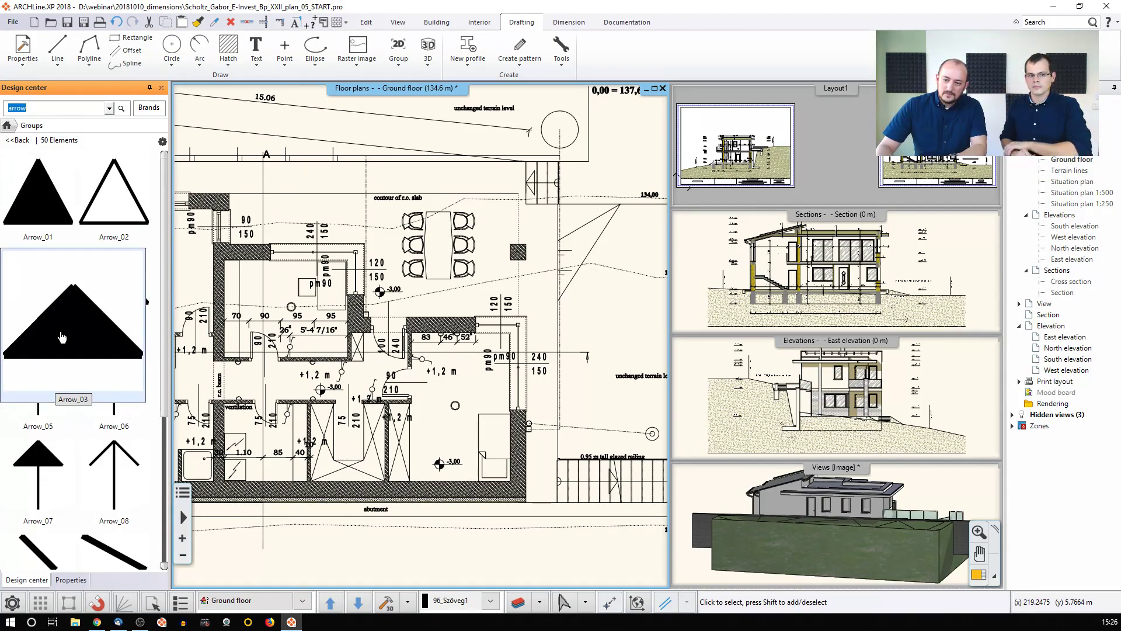
click(63, 339)
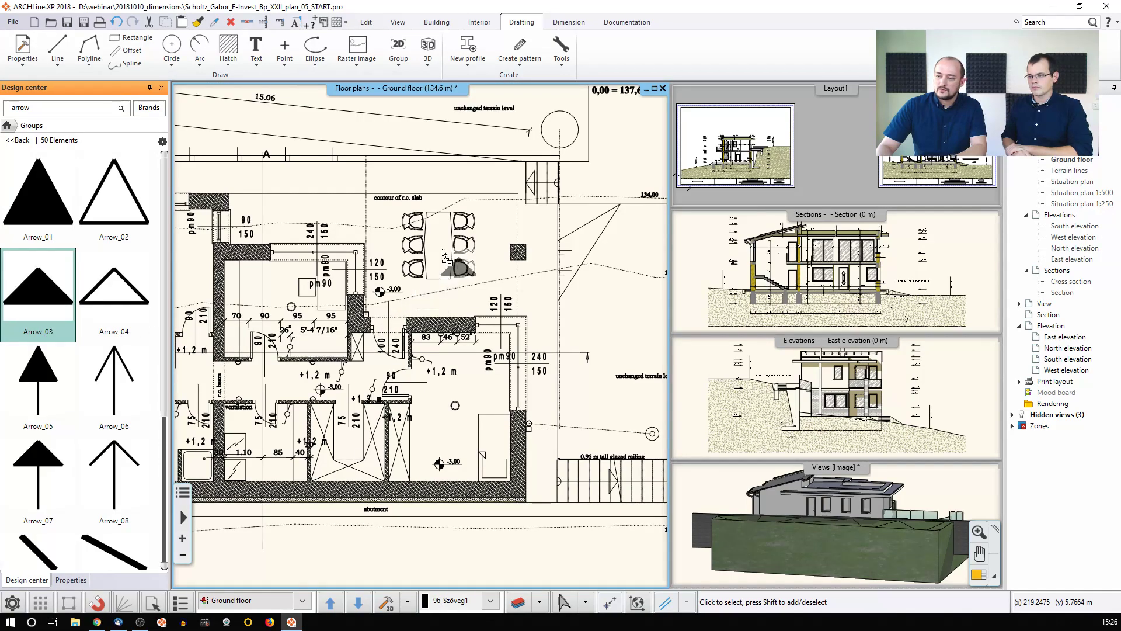
scroll(374, 287, up, 2)
scroll(398, 309, up, 2)
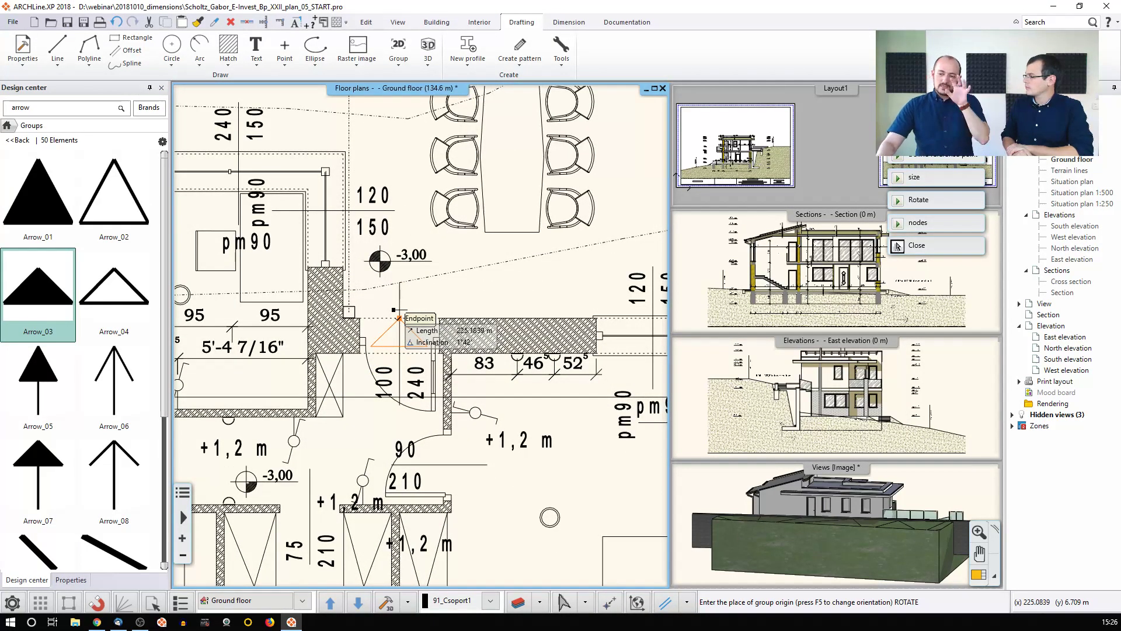
scroll(395, 310, up, 1)
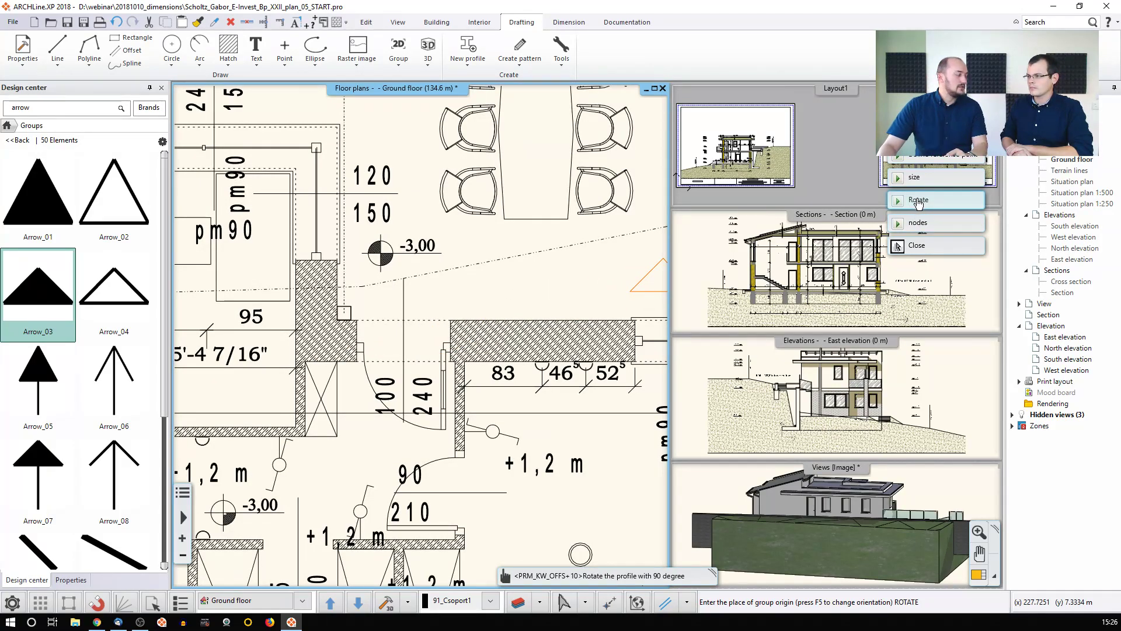
click(403, 319)
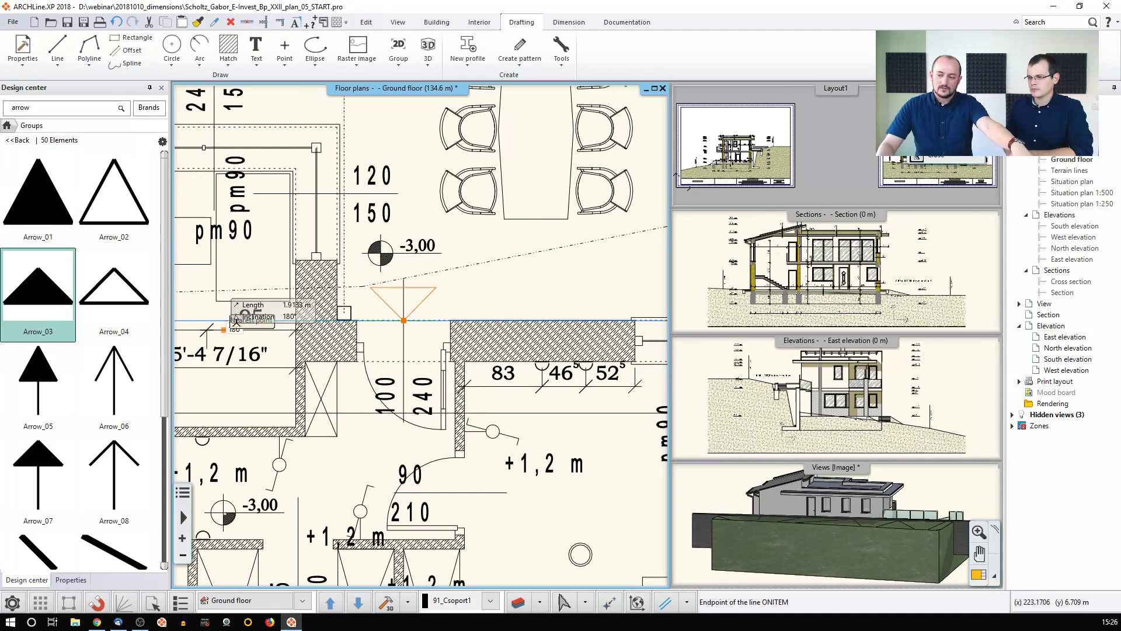
click(229, 323)
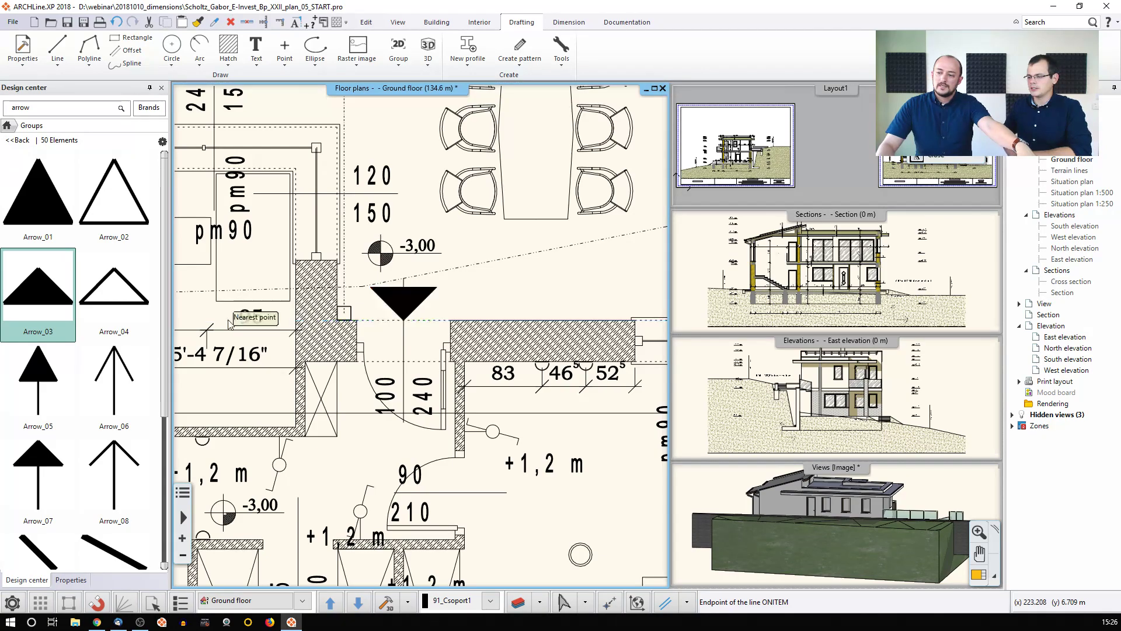
key(Escape)
scroll(292, 333, down, 3)
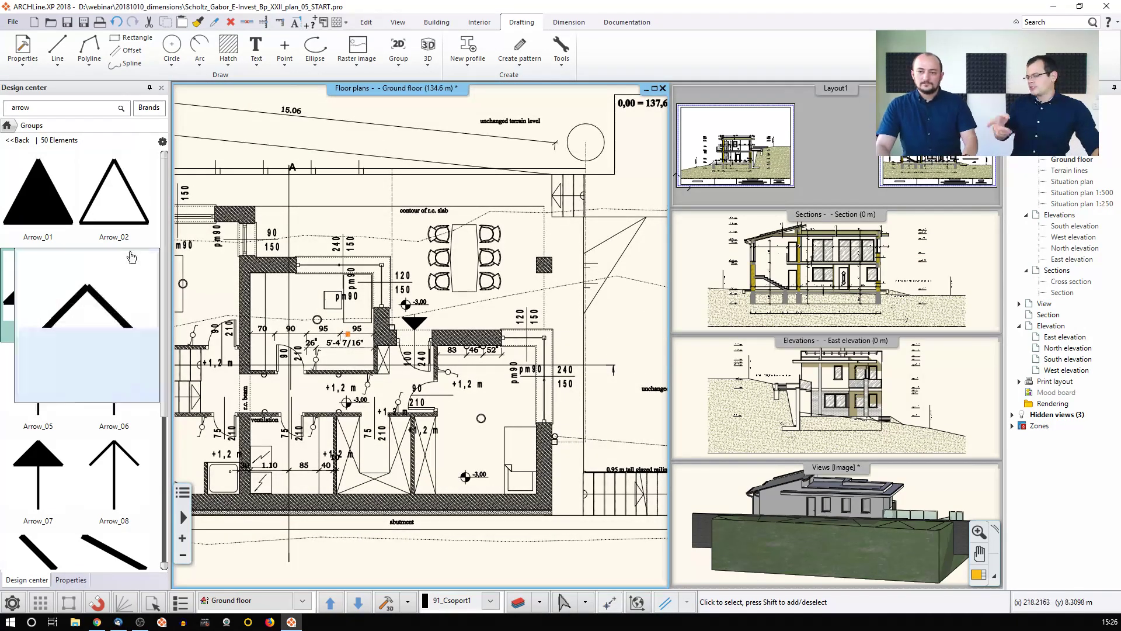
Return to the design center's start page and view the description of the Create group in library command
click(7, 125)
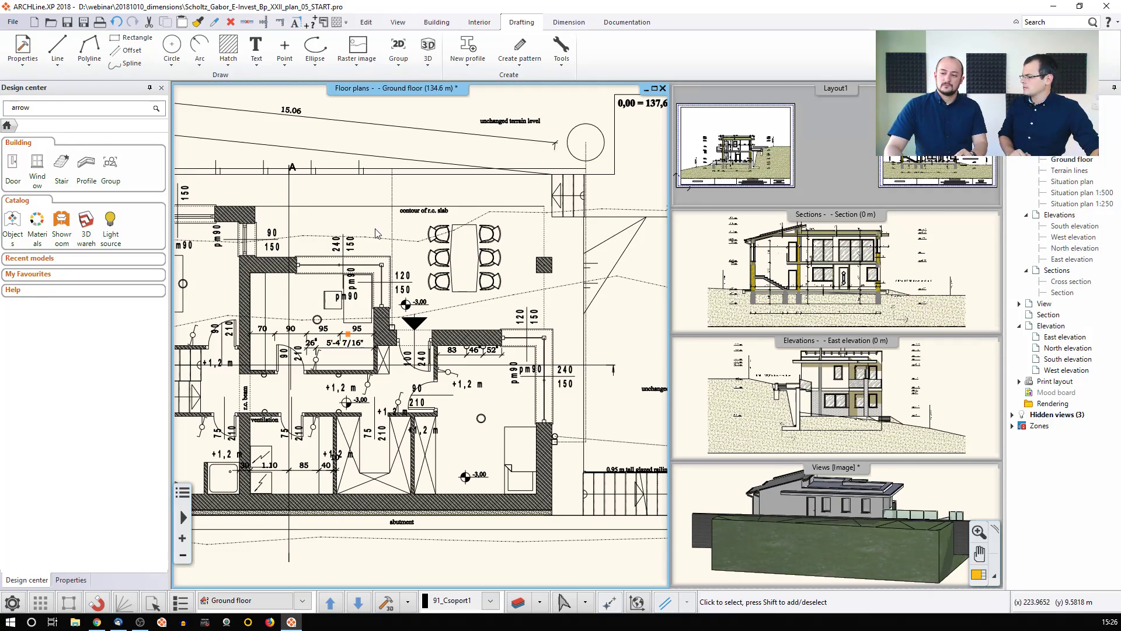
click(400, 65)
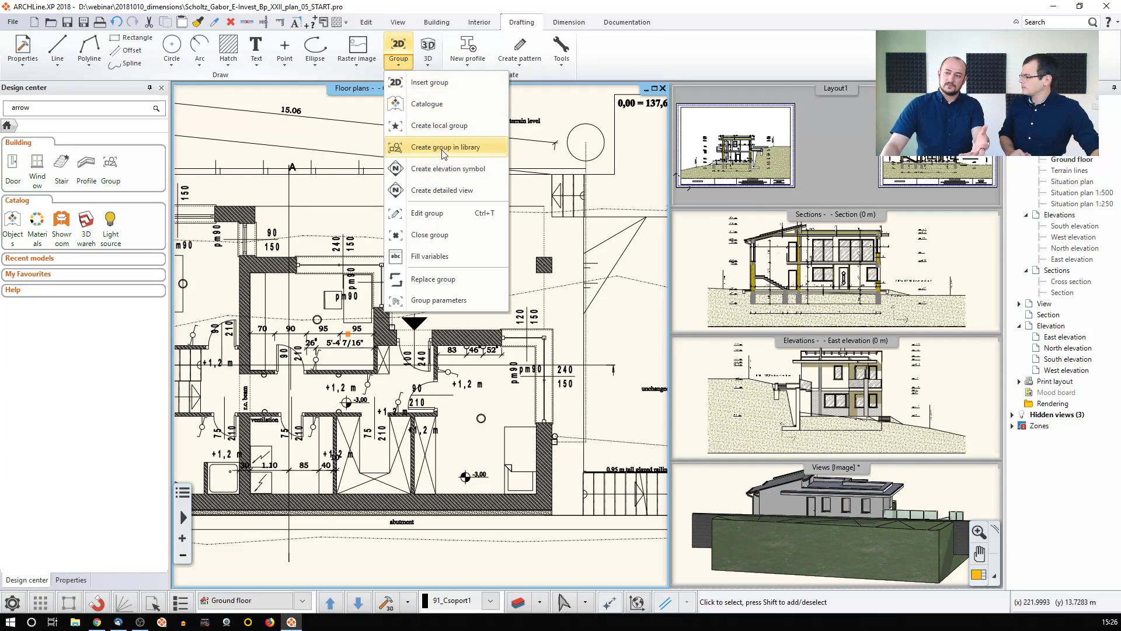
mouse_move(450, 155)
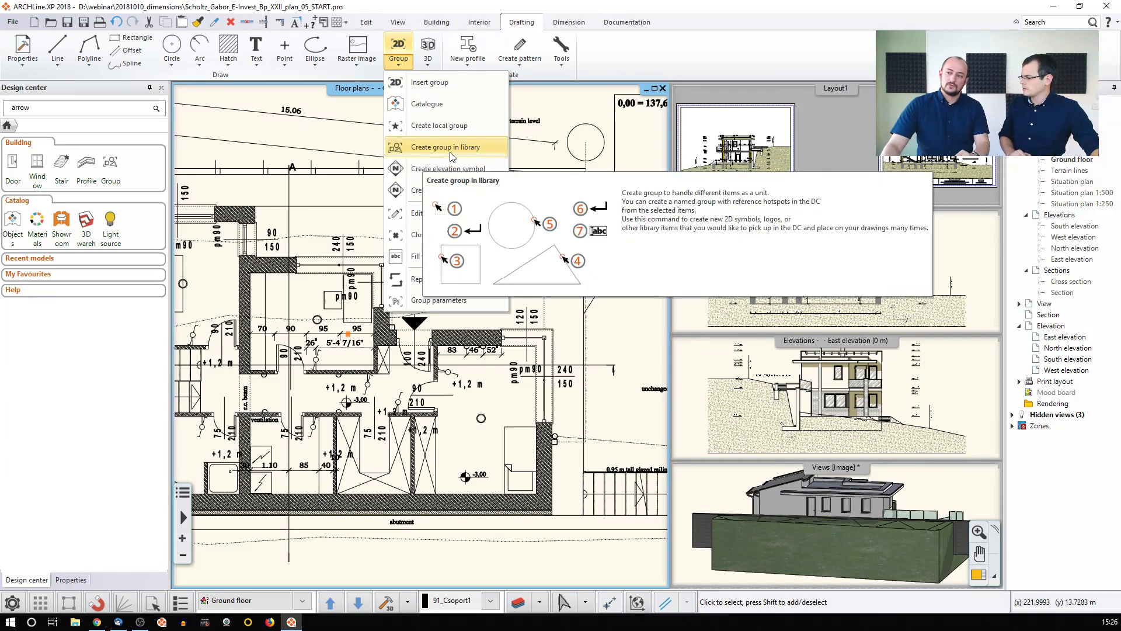
click(254, 130)
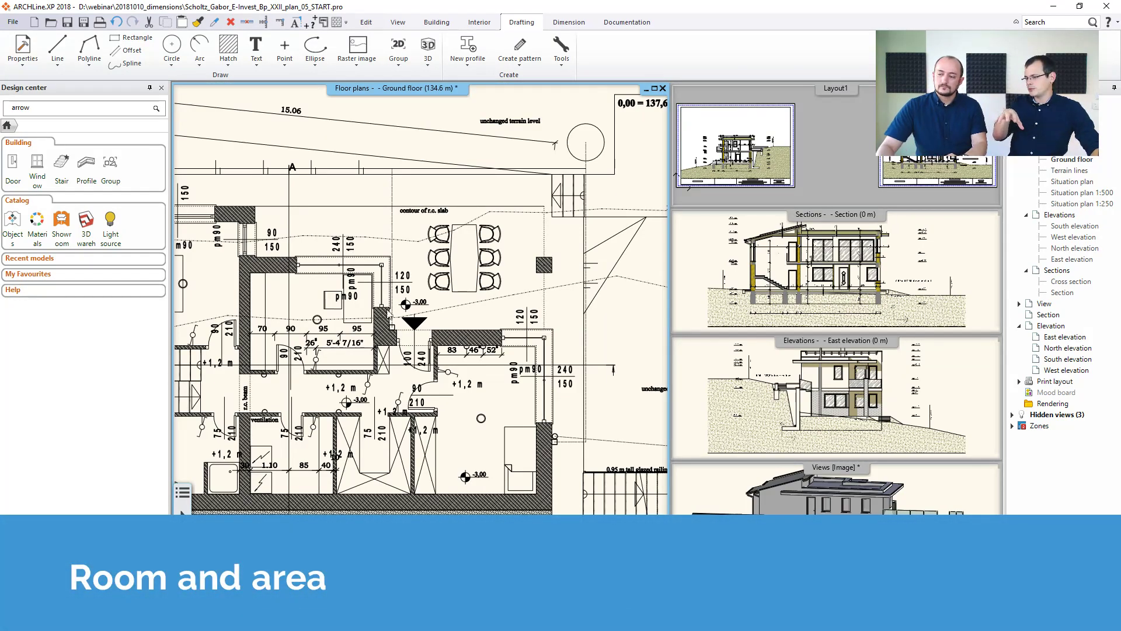
Start an area dimension using Draw by polygon for the strip outside the building's staircase-side wall
middle_drag(386, 308, 355, 254)
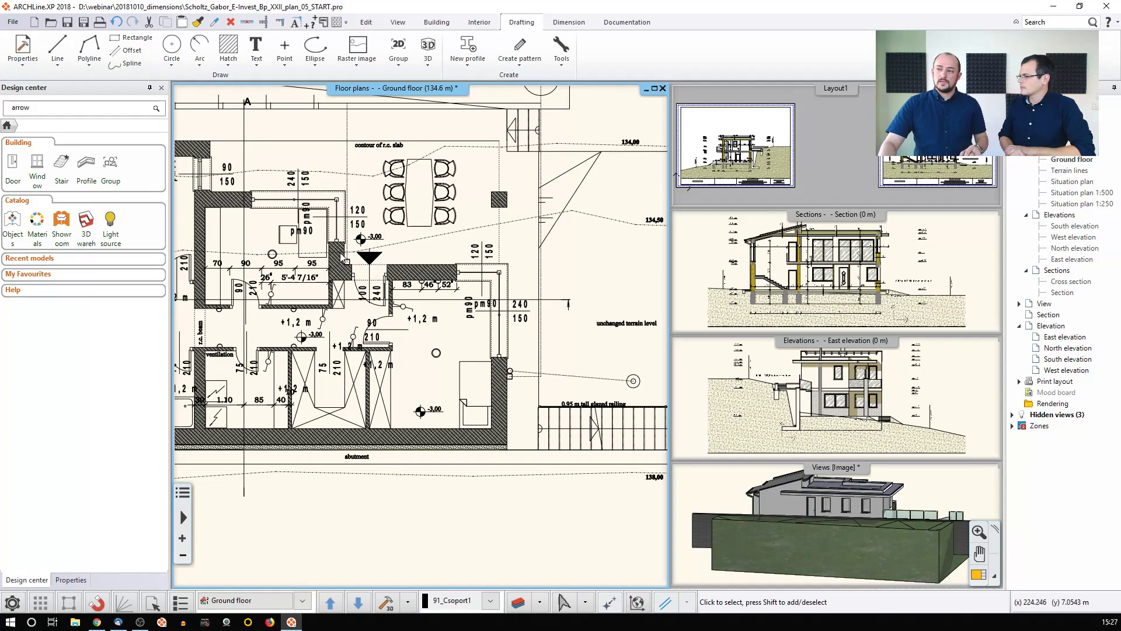
click(570, 24)
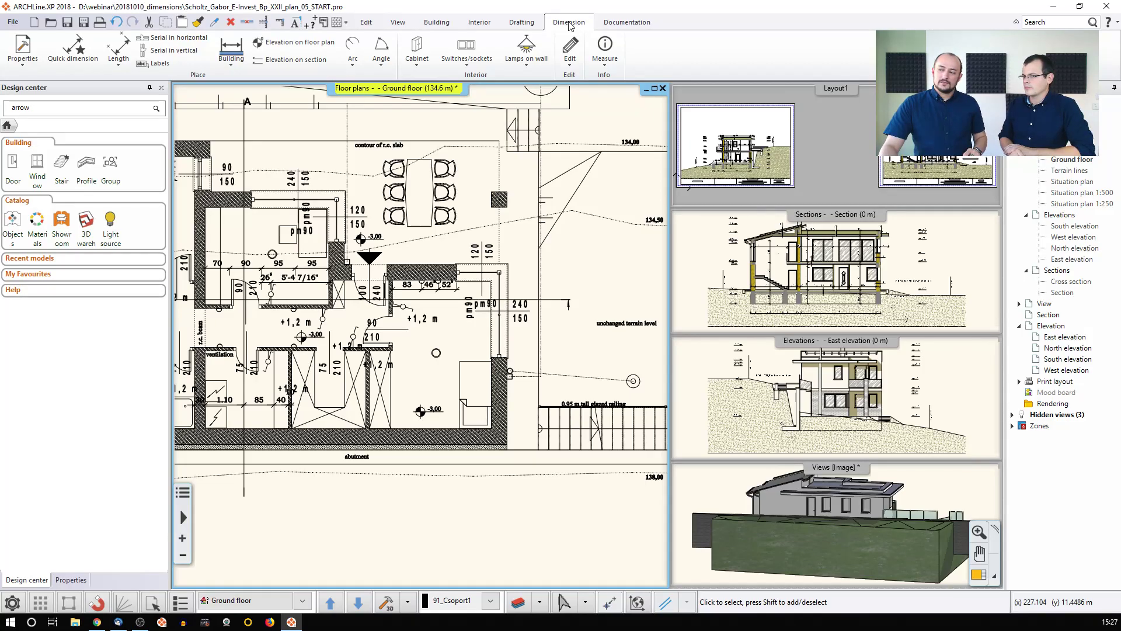
click(115, 62)
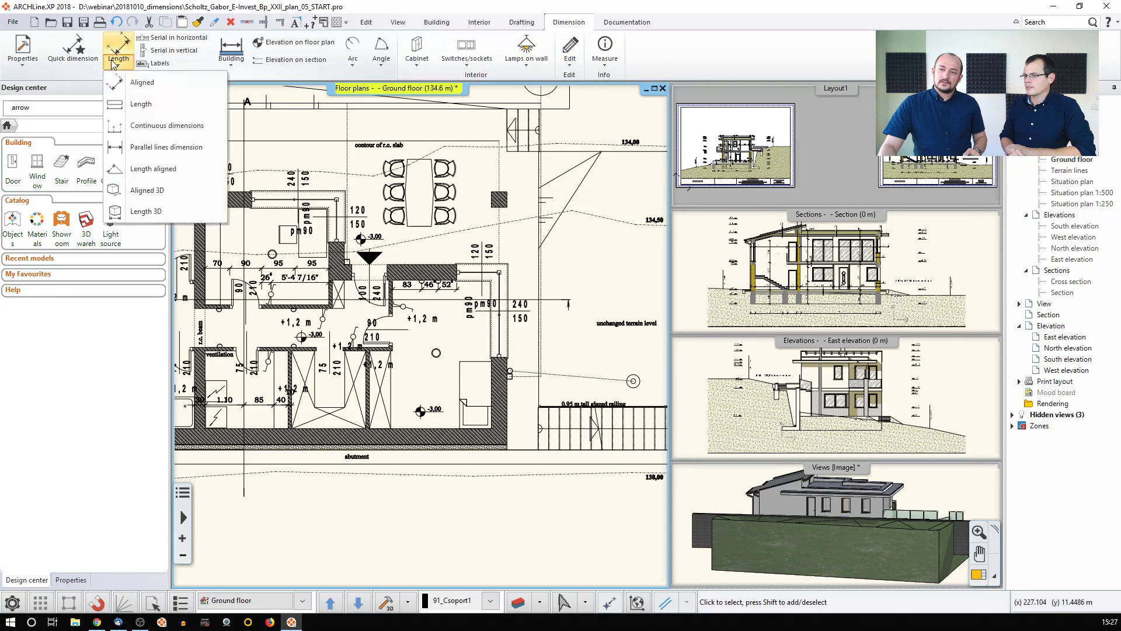
click(230, 65)
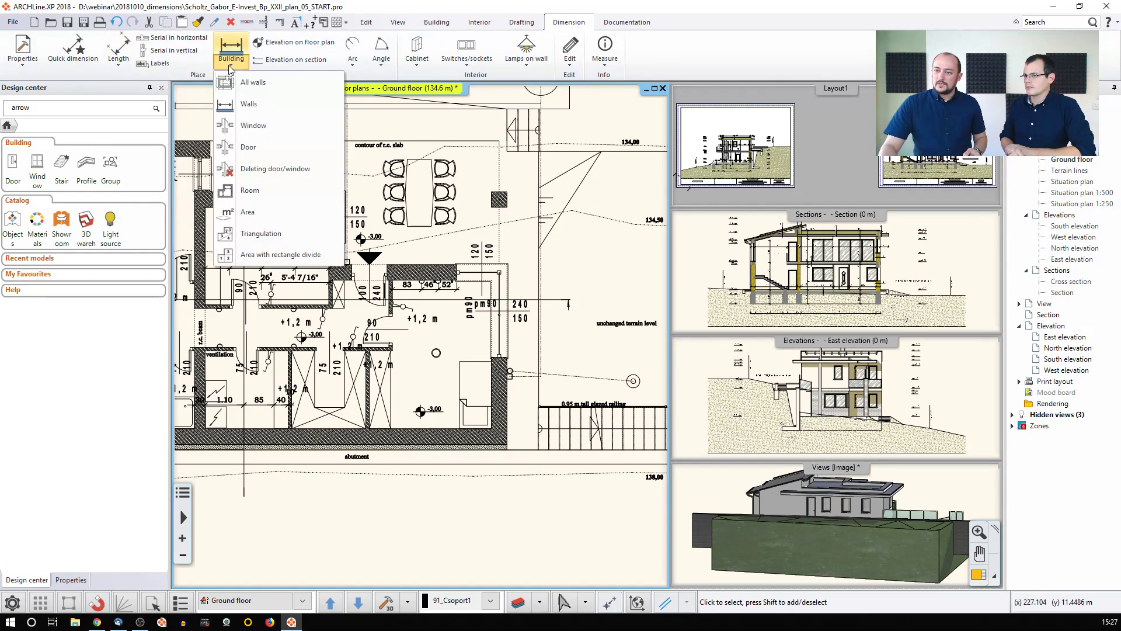
click(244, 211)
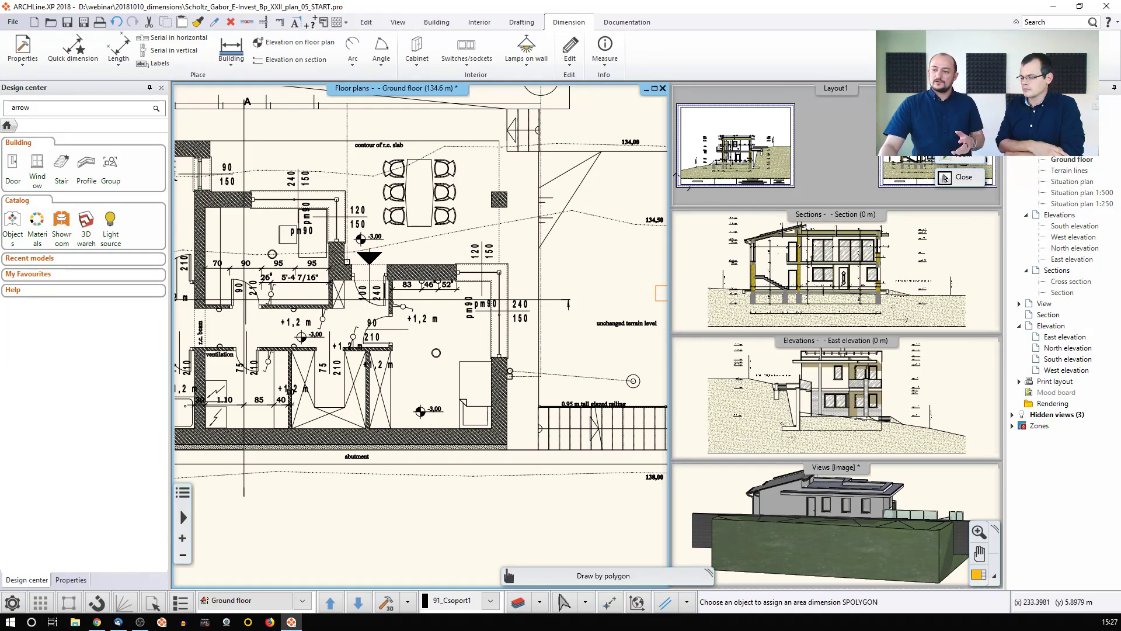
click(951, 153)
middle_drag(245, 344, 575, 327)
scroll(358, 331, up, 2)
scroll(292, 327, up, 1)
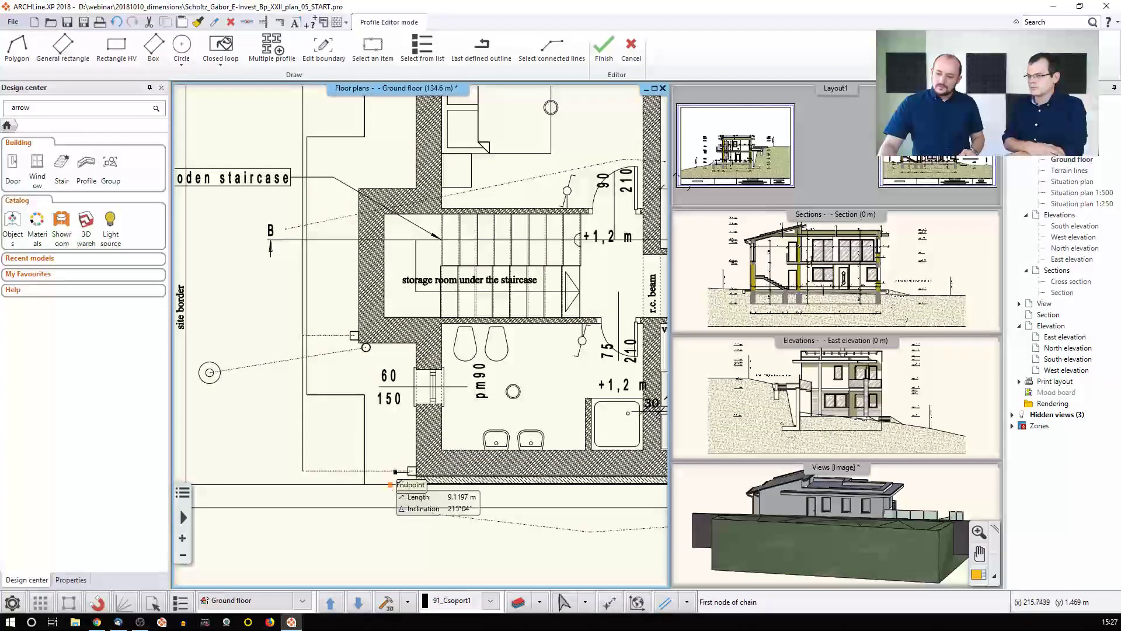
Trace the area boundary along the outer wall face, from the lower building corner around the staircase projection to the upper corner
click(416, 485)
click(416, 343)
click(359, 343)
click(359, 188)
click(416, 188)
middle_drag(416, 188, 427, 320)
click(427, 115)
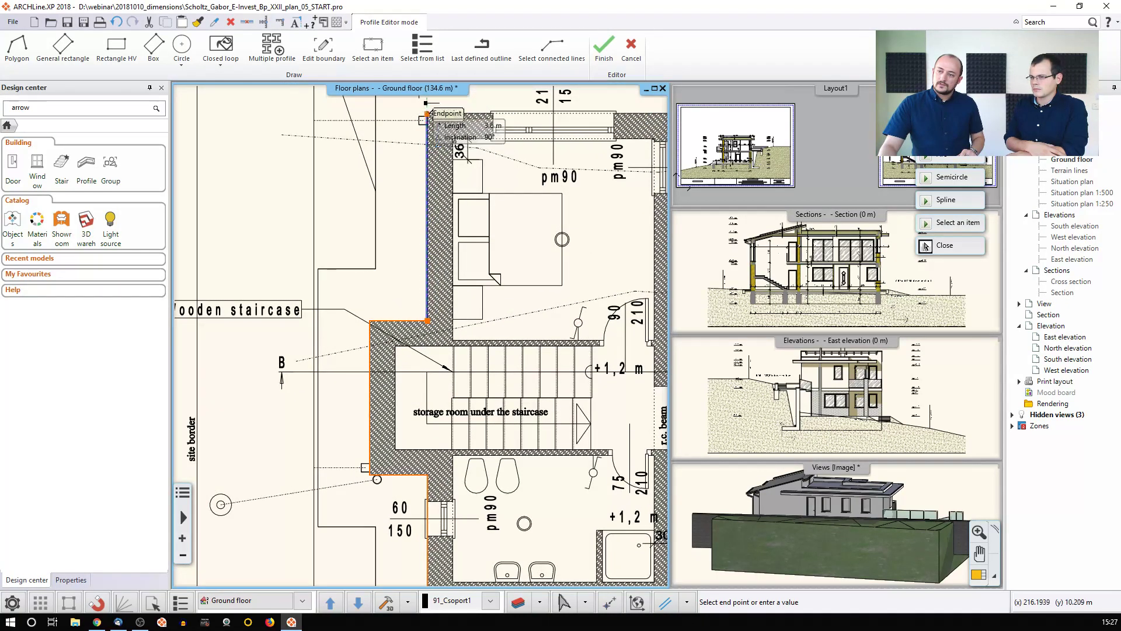
Trace the stepped outer edge back to the starting corner, finish the boundary and place the area text beside the staircase wall
click(375, 113)
click(376, 268)
click(318, 269)
middle_drag(332, 408, 386, 290)
click(373, 409)
click(427, 409)
click(431, 503)
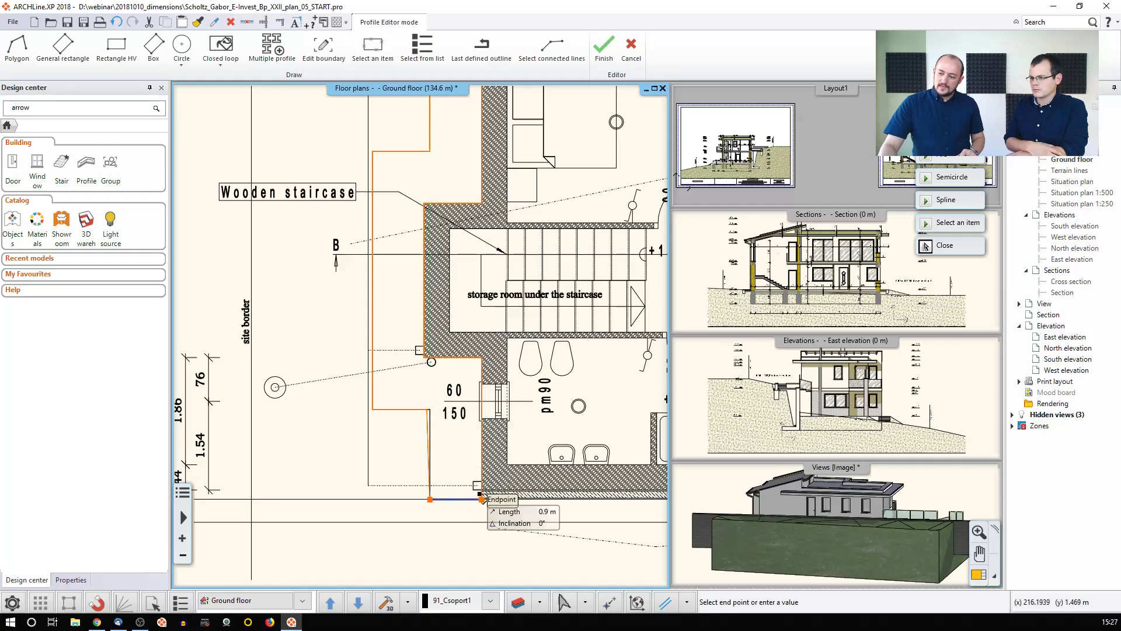
click(482, 499)
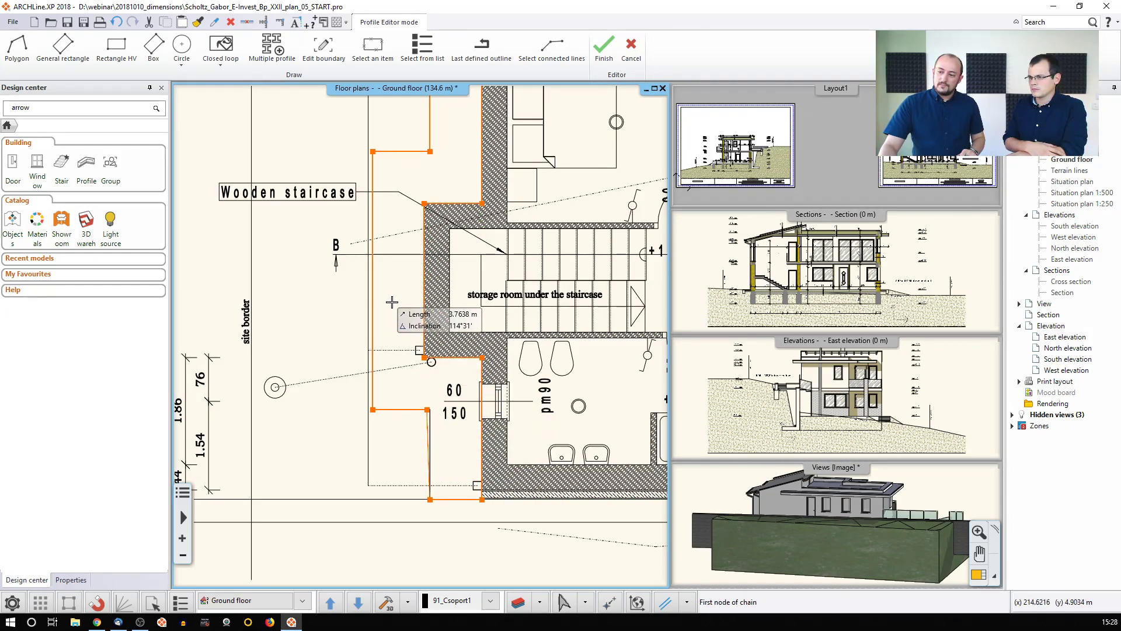
key(Return)
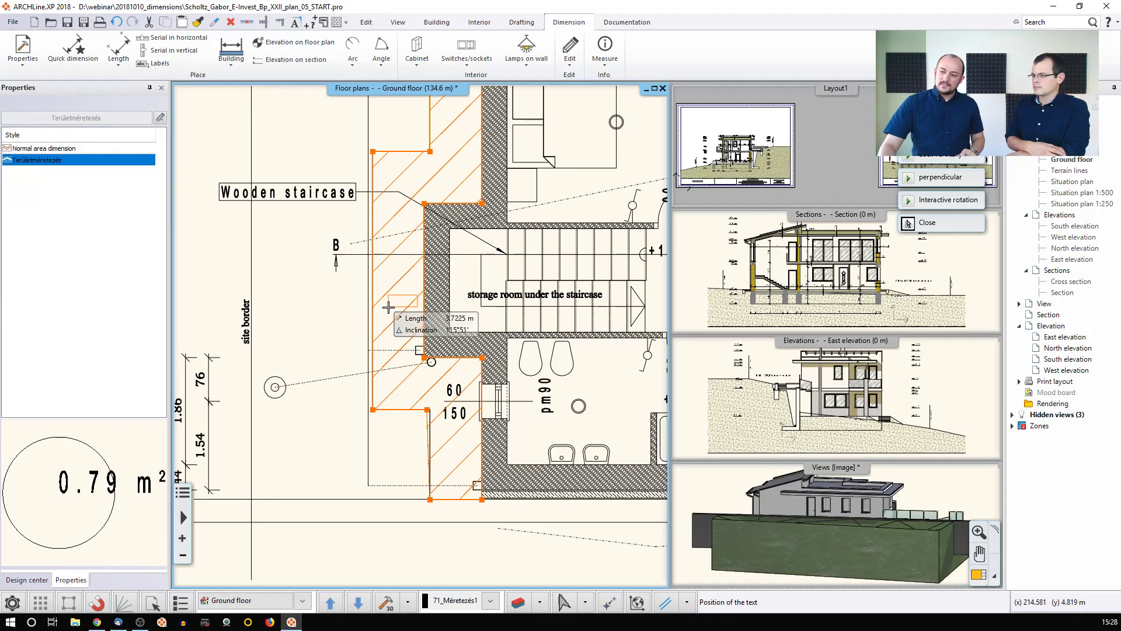
click(388, 304)
key(Escape)
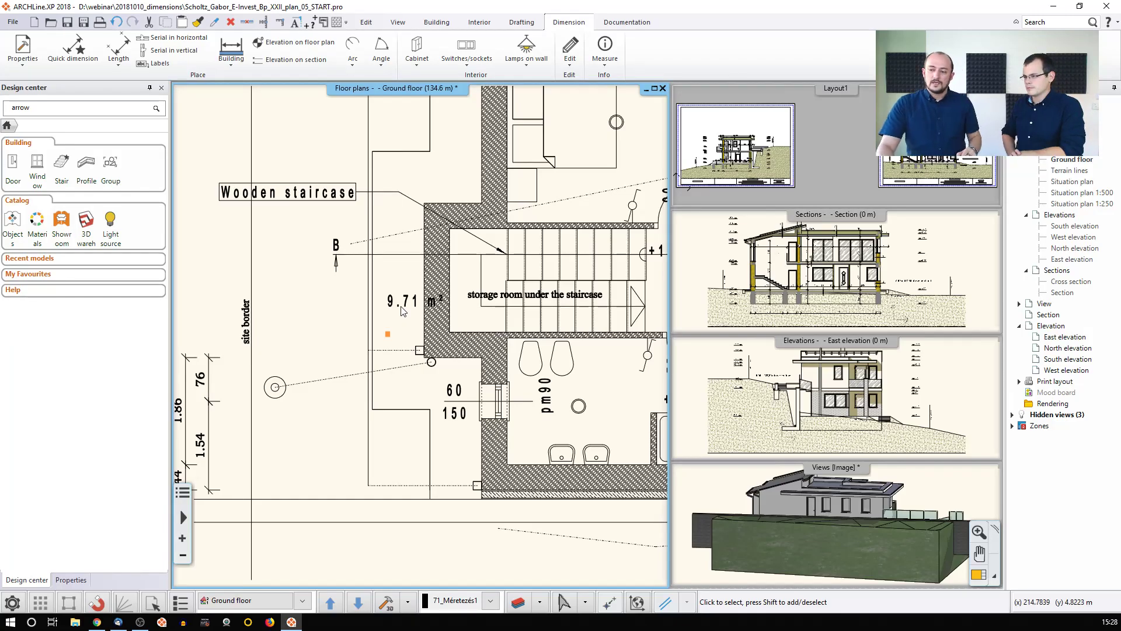
Move the area boundary's misplaced node near the bathroom window onto the stepped edge's corner so the lower side is vertical
click(402, 310)
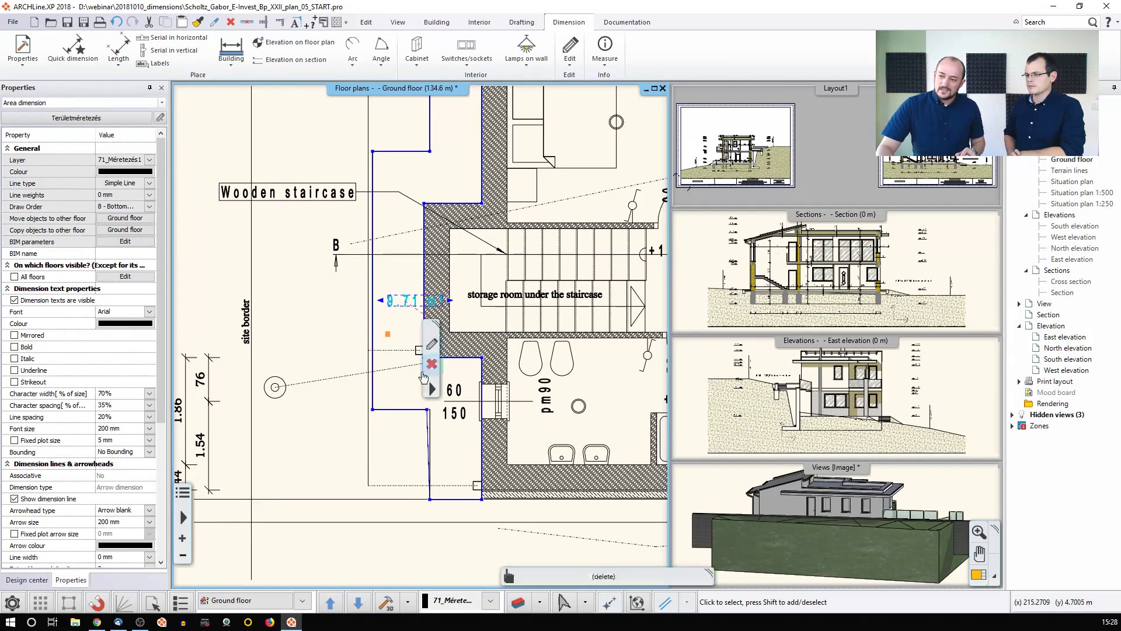
middle_drag(419, 395, 335, 375)
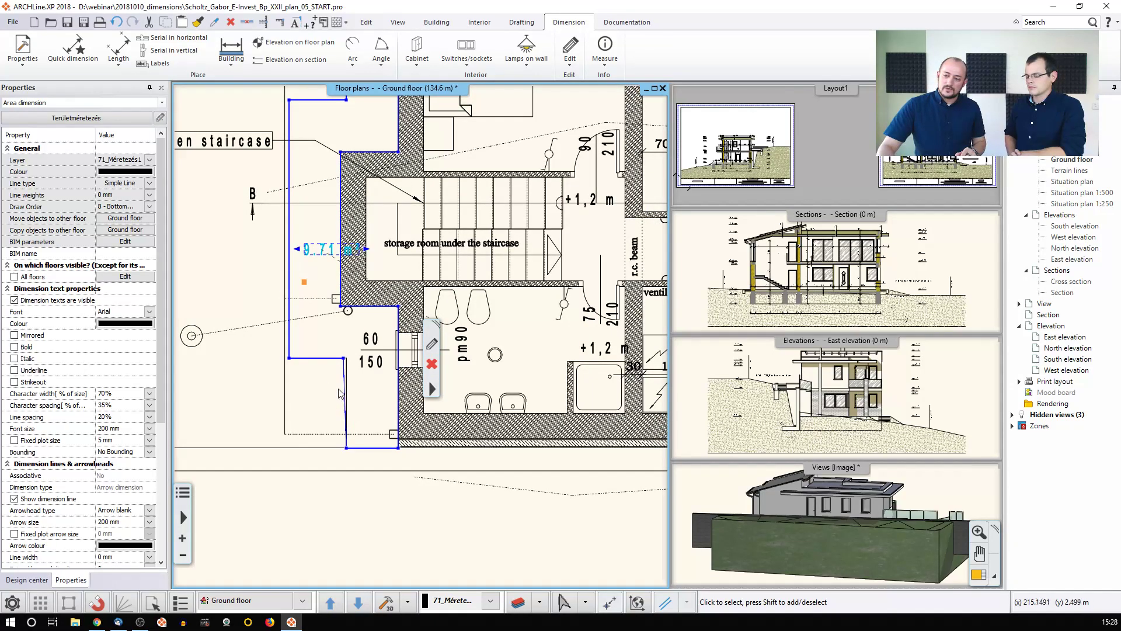
scroll(341, 395, up, 3)
mouse_move(423, 284)
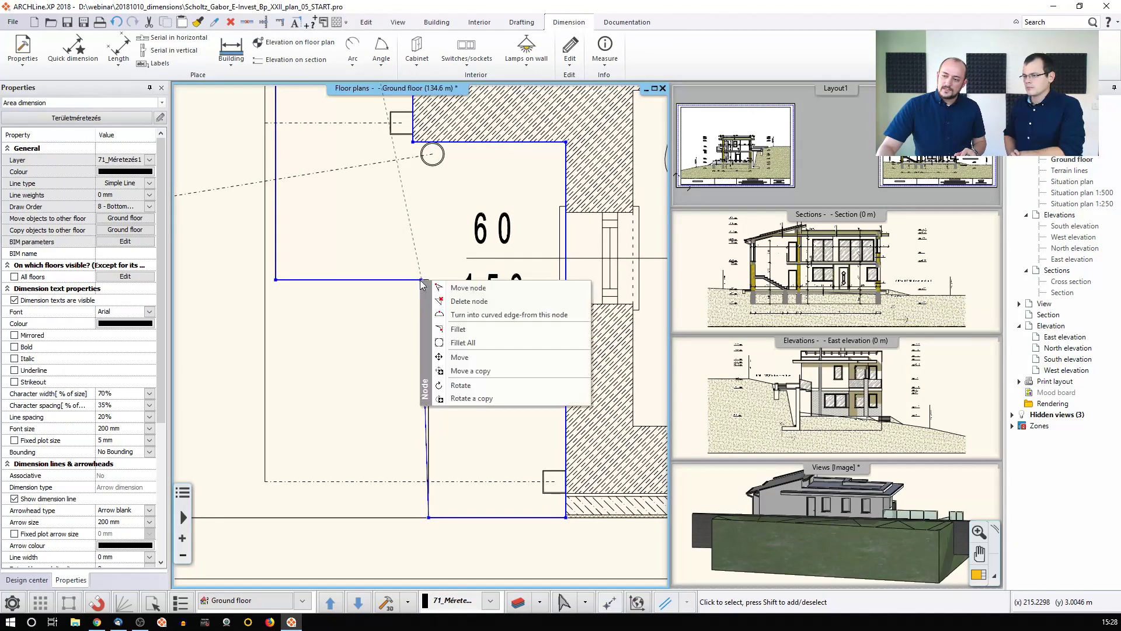
click(468, 288)
click(428, 280)
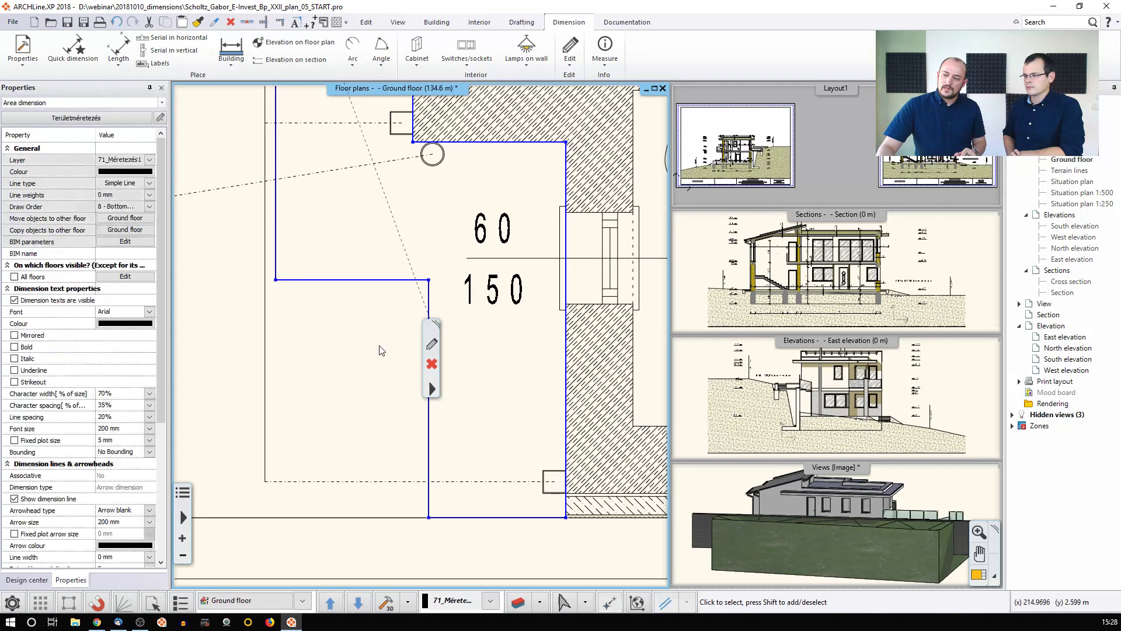
Examine the corrected boundary and area text of the area dimension beside the staircase wall
scroll(381, 349, down, 4)
middle_drag(379, 348, 361, 400)
click(346, 237)
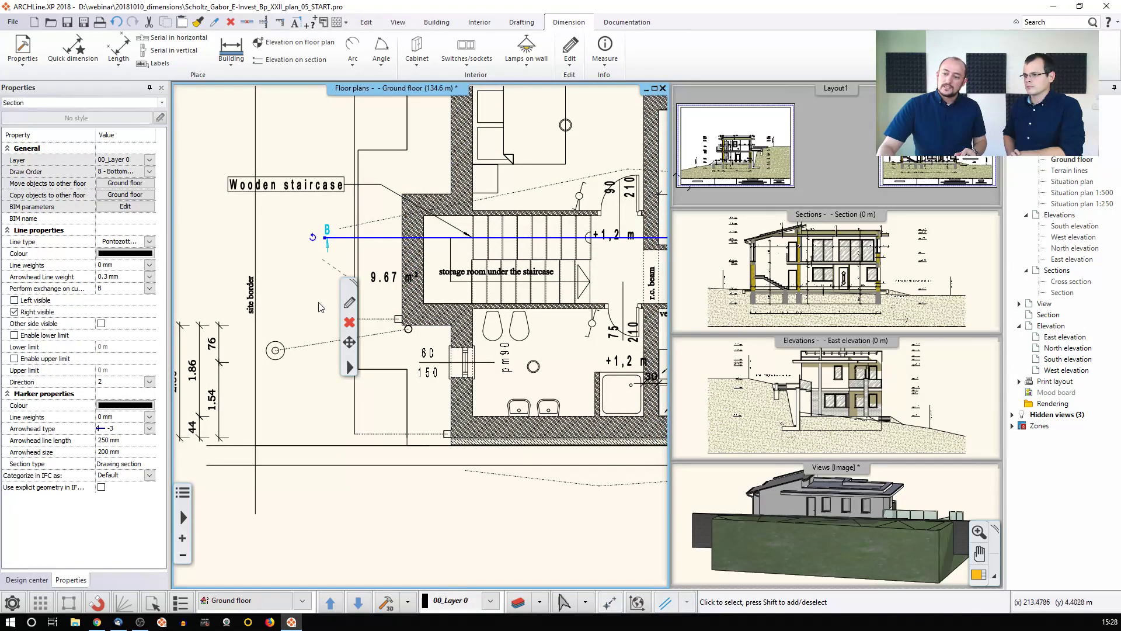
click(386, 277)
scroll(283, 363, down, 3)
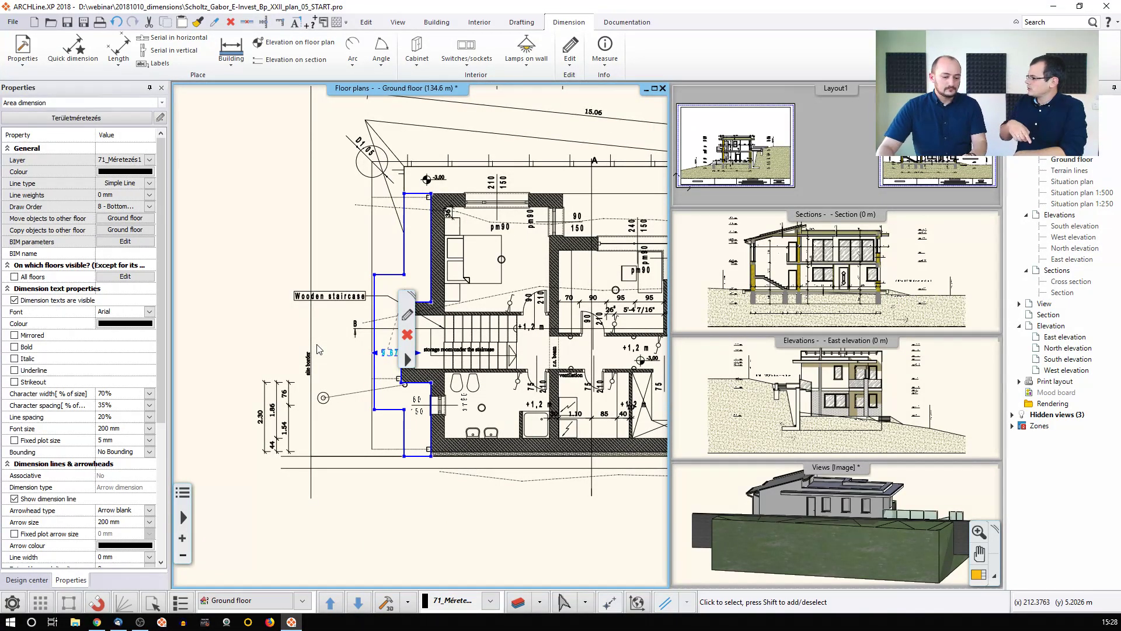
middle_drag(505, 276, 383, 262)
key(Escape)
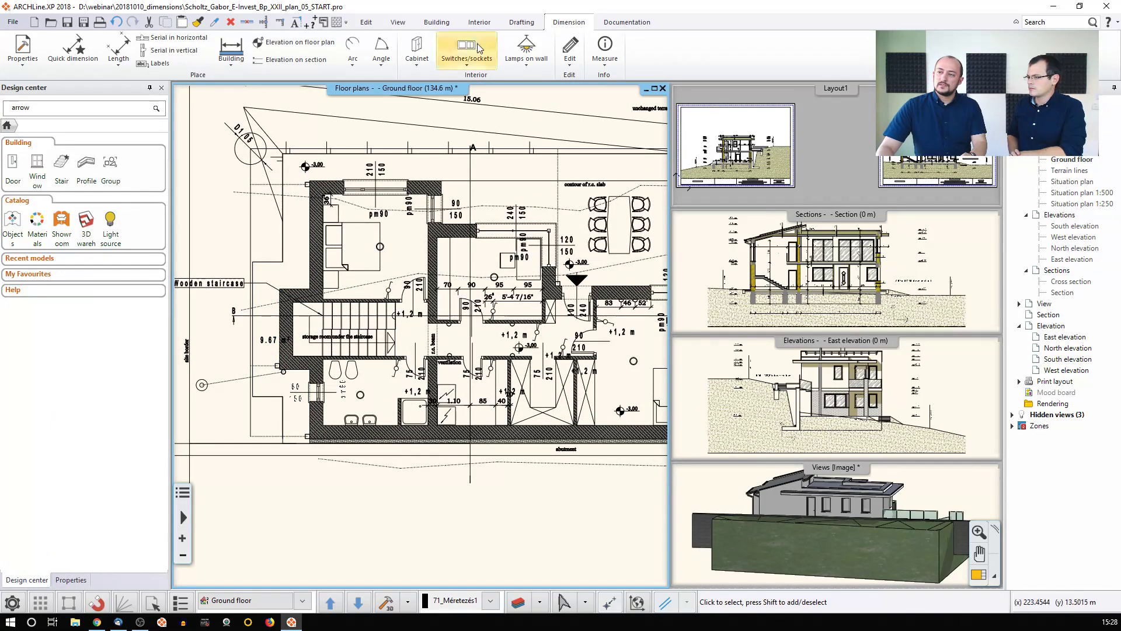
Create room and area labels for all enclosed rooms of the ground floor with automatic placement
click(442, 24)
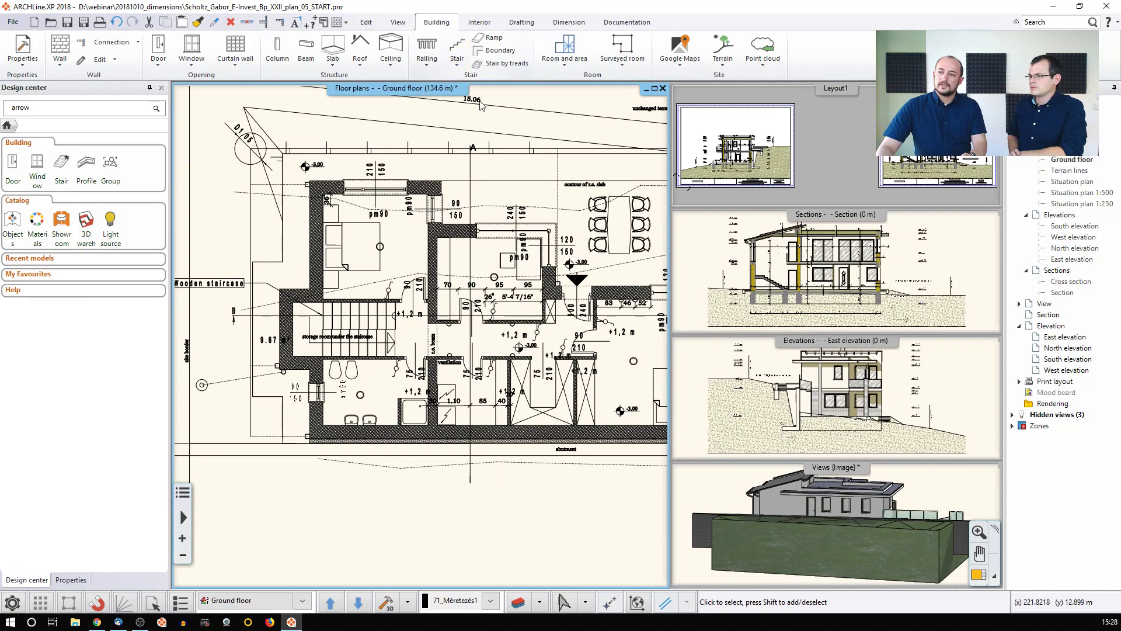
click(573, 65)
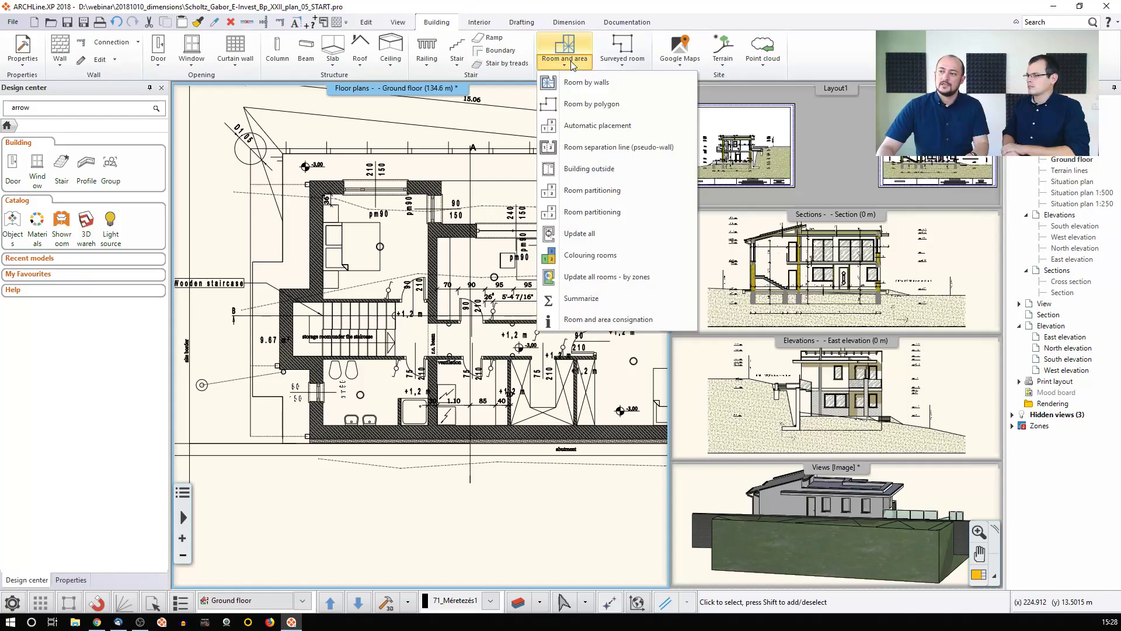
click(590, 126)
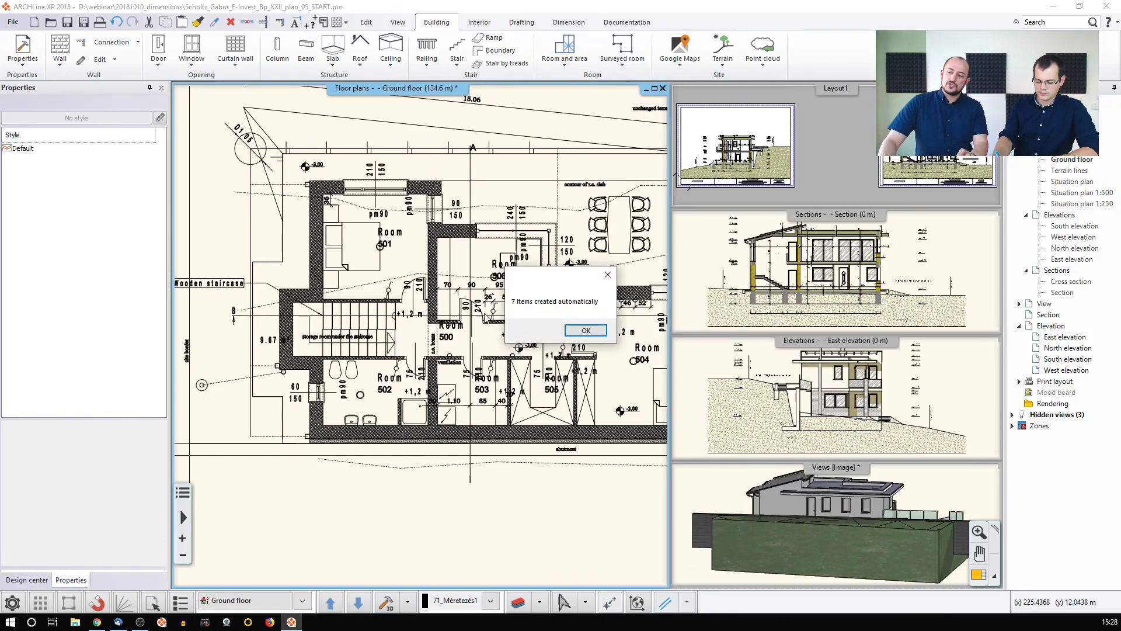
click(586, 330)
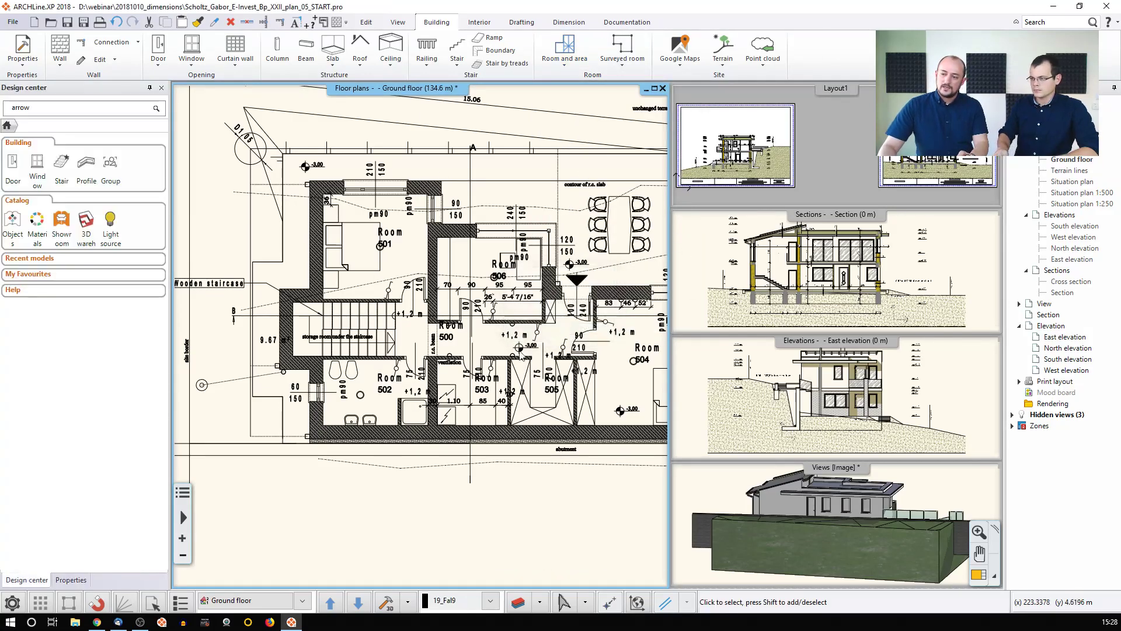
Rename room 501, the room with the double bed above the staircase, to Bedroom
click(403, 234)
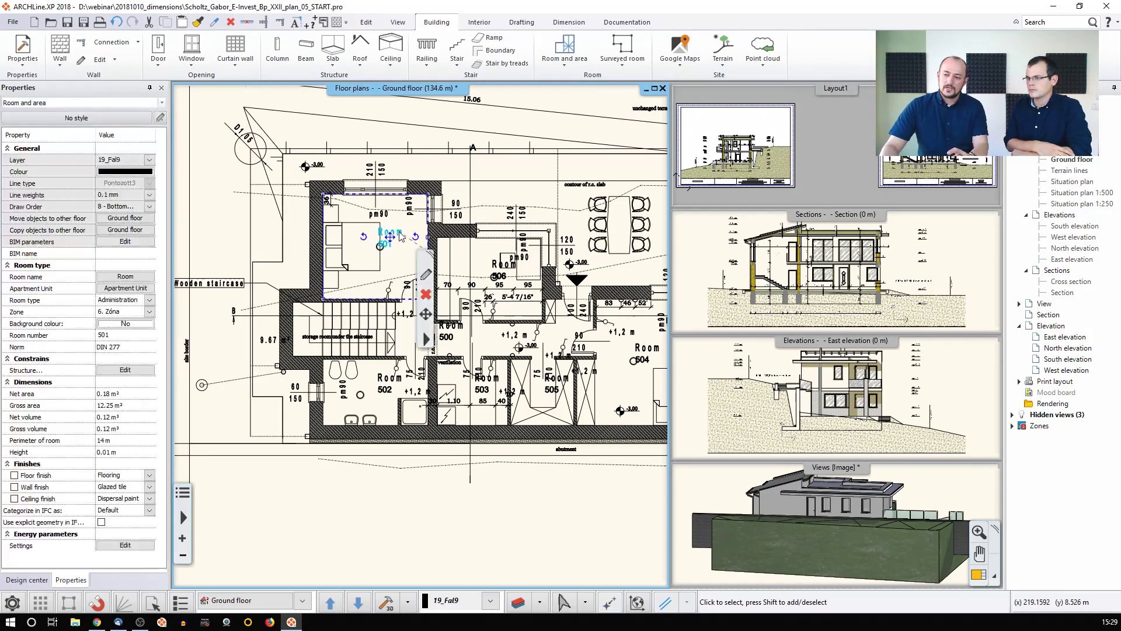
click(128, 277)
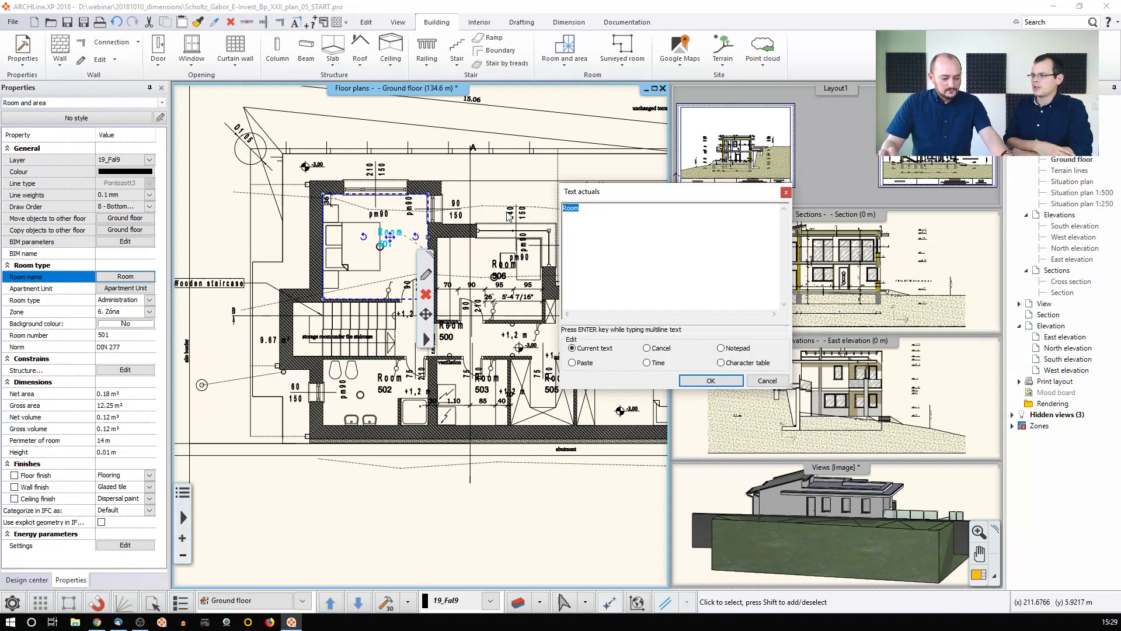
text(Bedr)
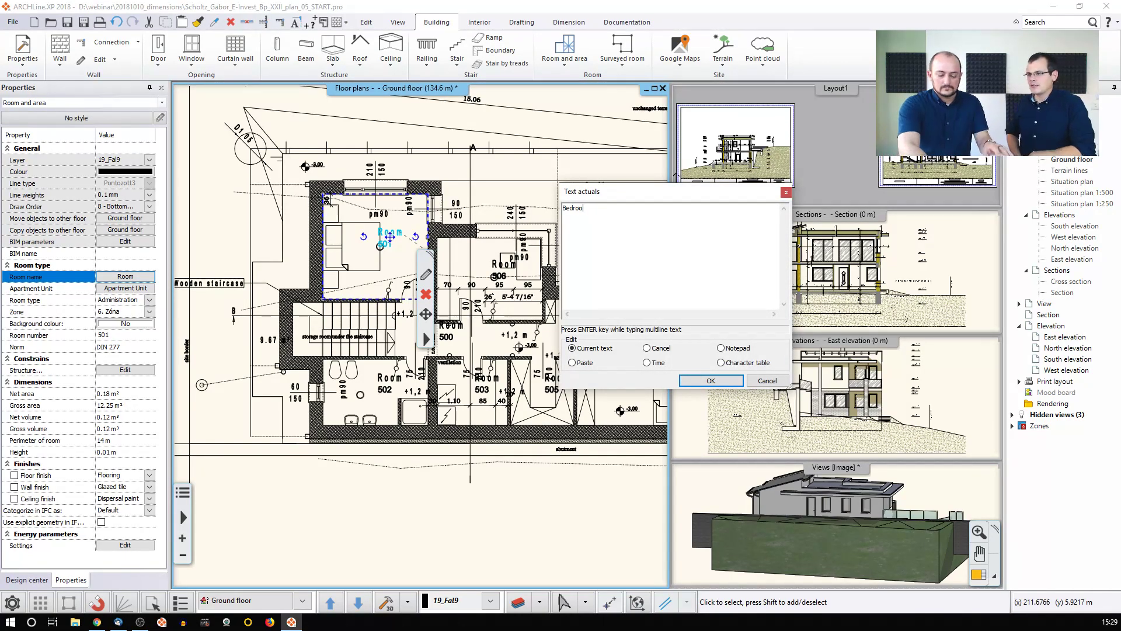
click(711, 380)
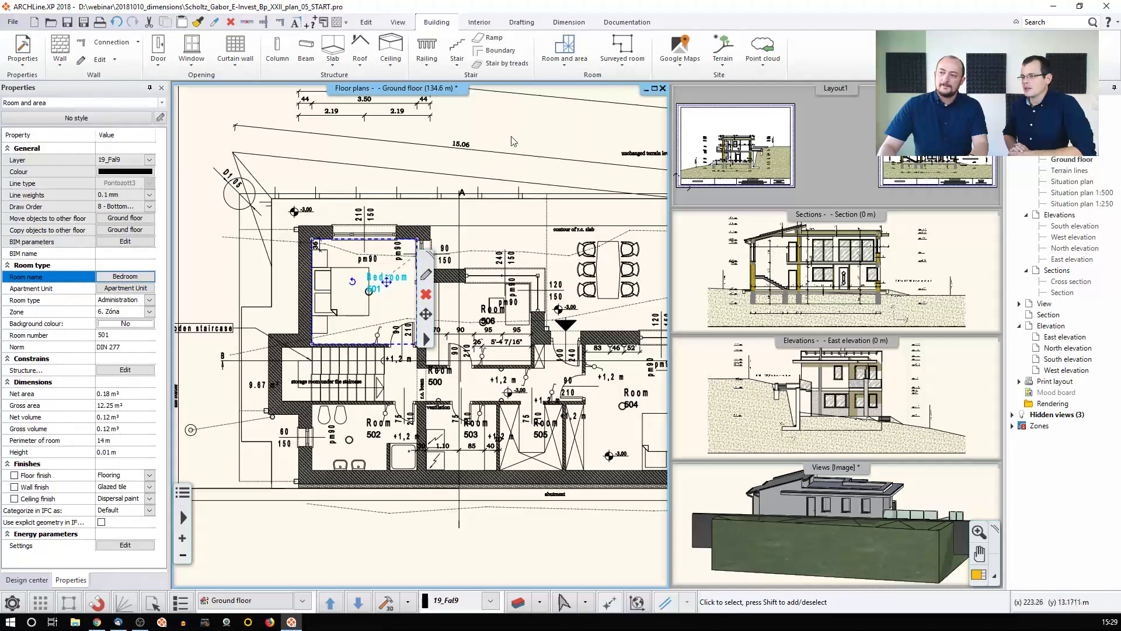
key(Escape)
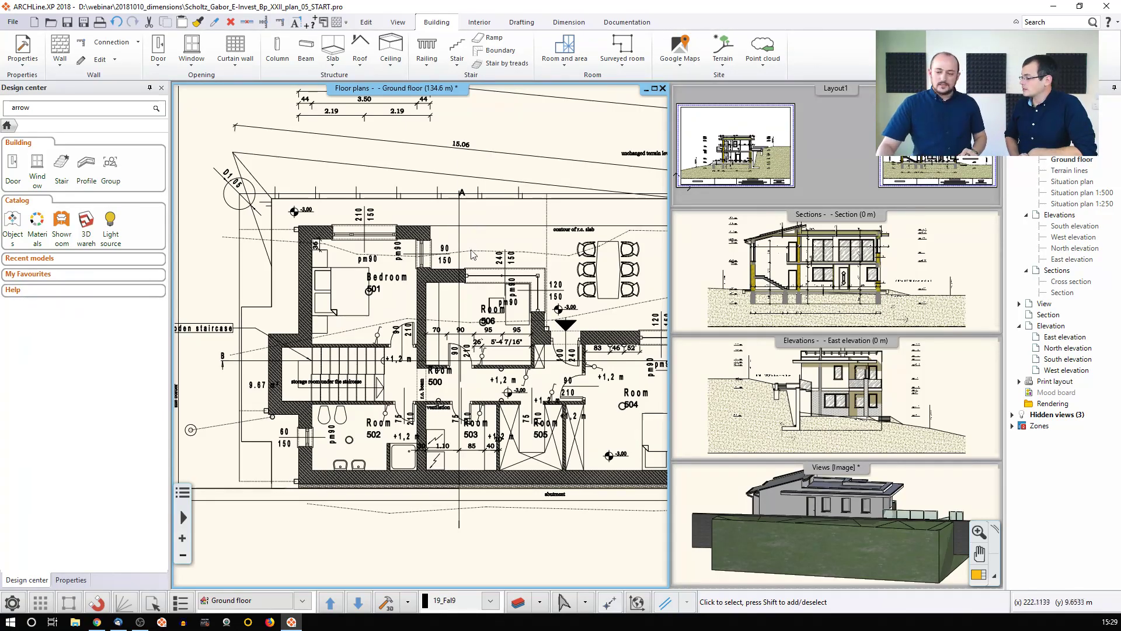
Delete room 504 with its label from the room beside the entrance
scroll(468, 345, up, 3)
click(481, 331)
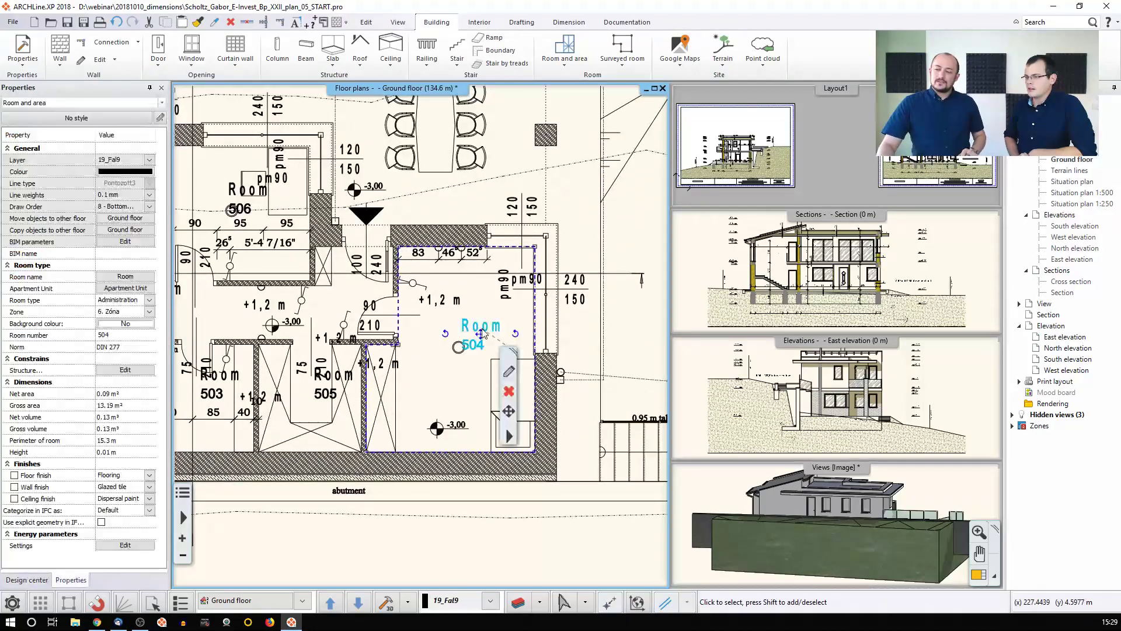
key(Escape)
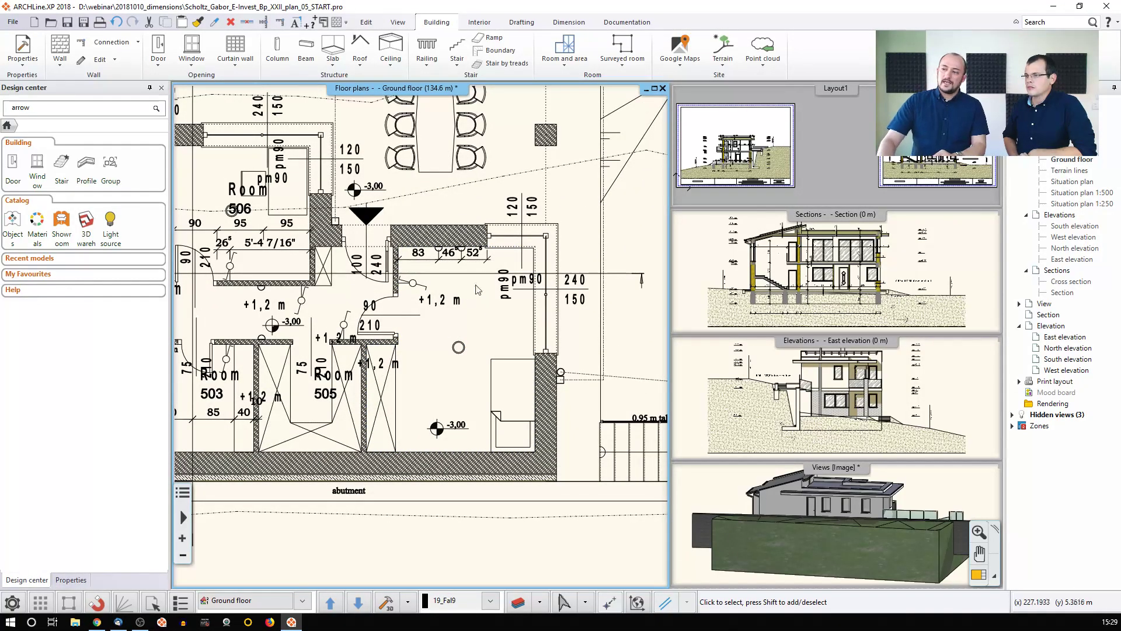
Place a room label by walls in the room with the single bed at the building's lower-right corner
click(571, 61)
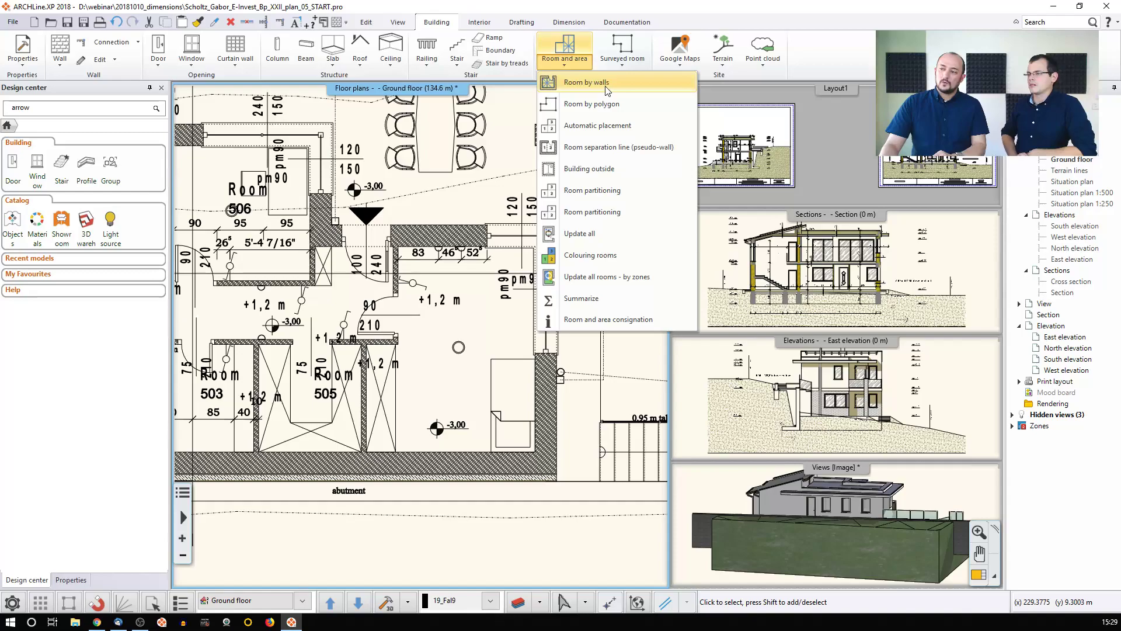
click(587, 82)
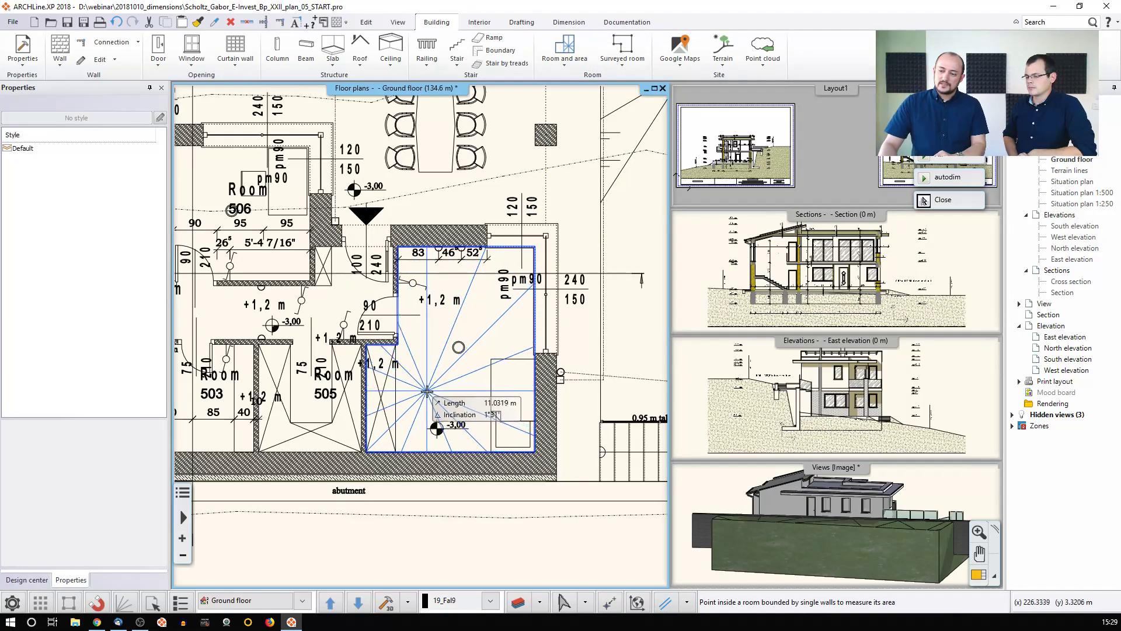
click(419, 365)
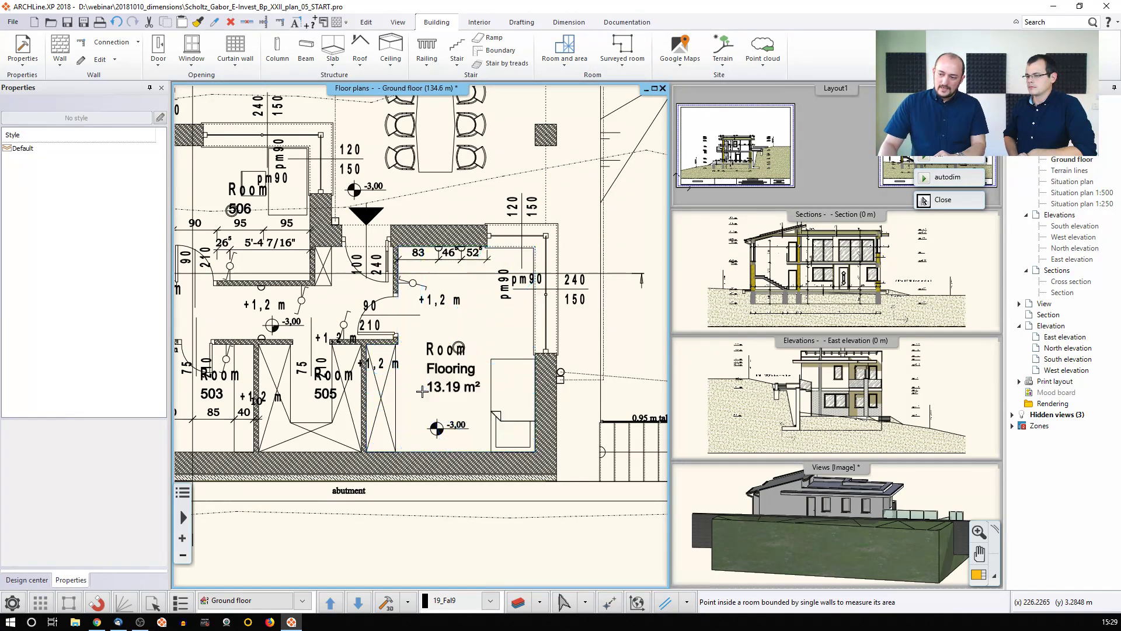
key(Escape)
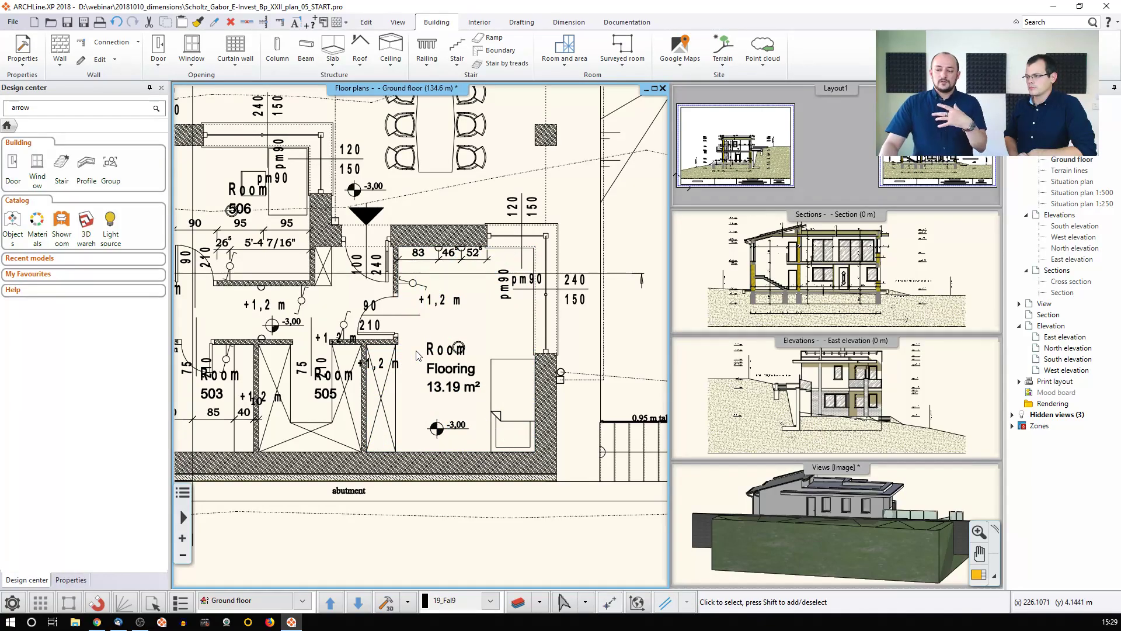
Edit the new room label's settings so its upper limit extends up to the ceiling
click(430, 357)
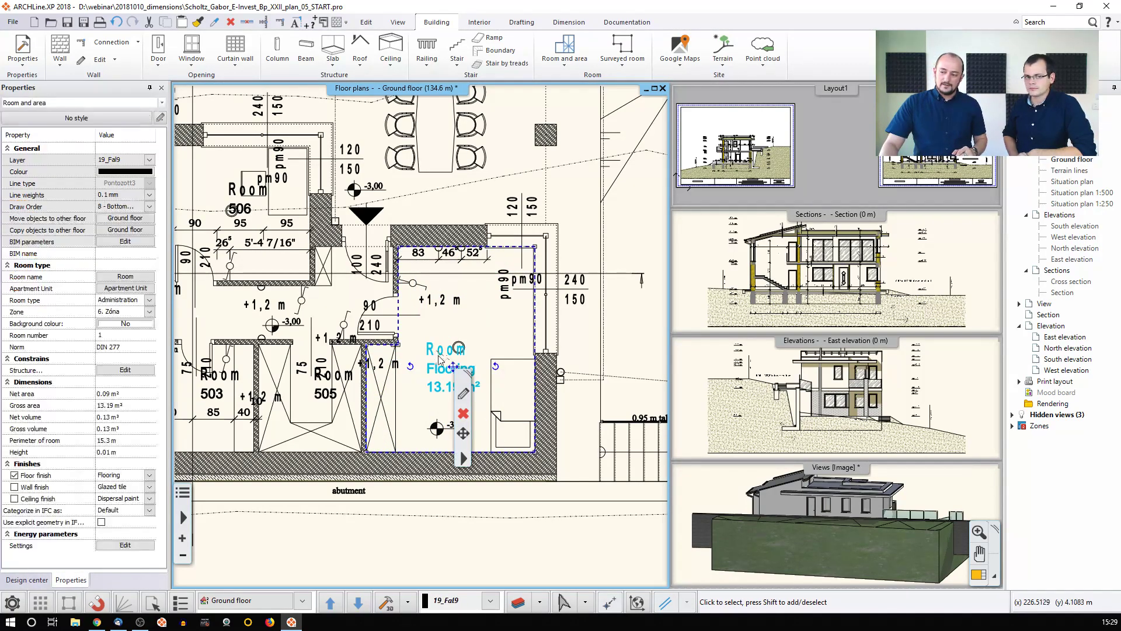
click(464, 399)
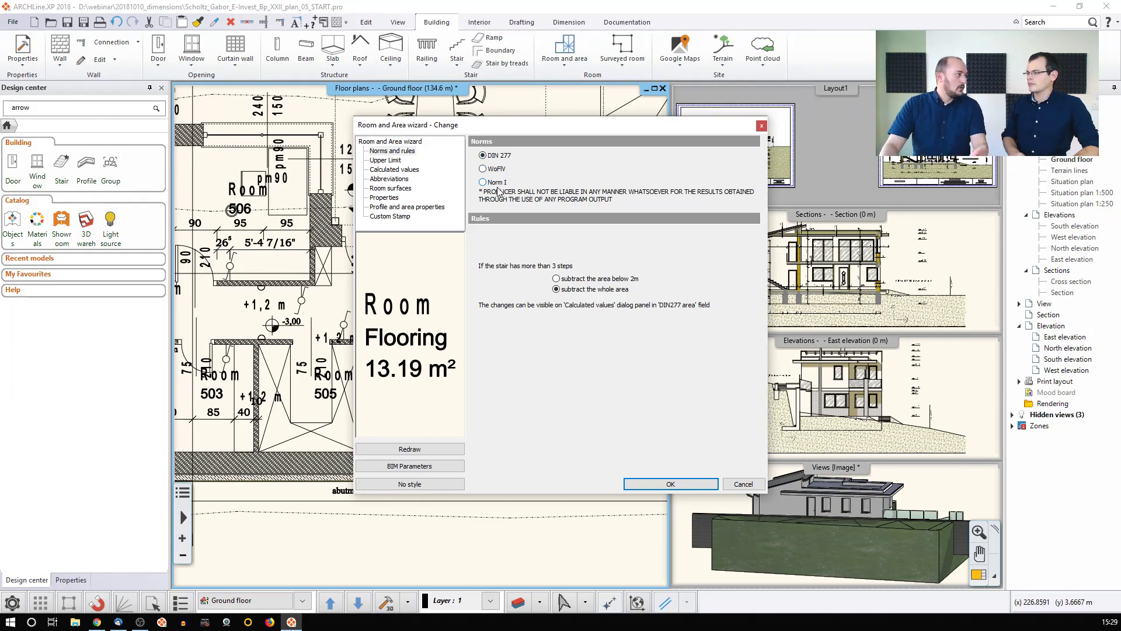
click(388, 160)
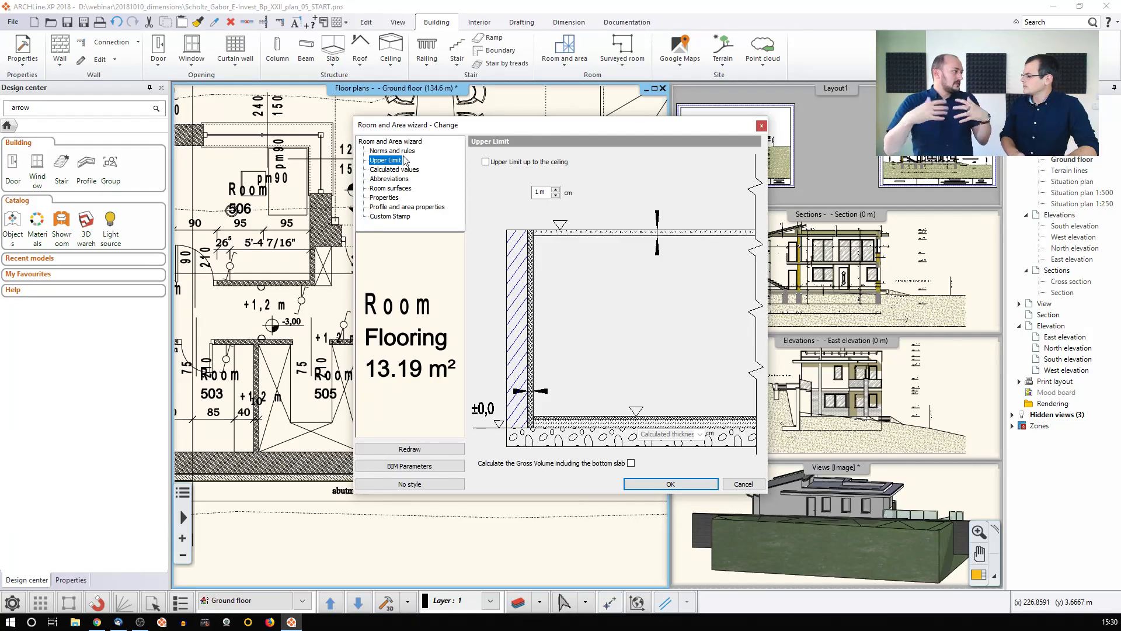
click(403, 171)
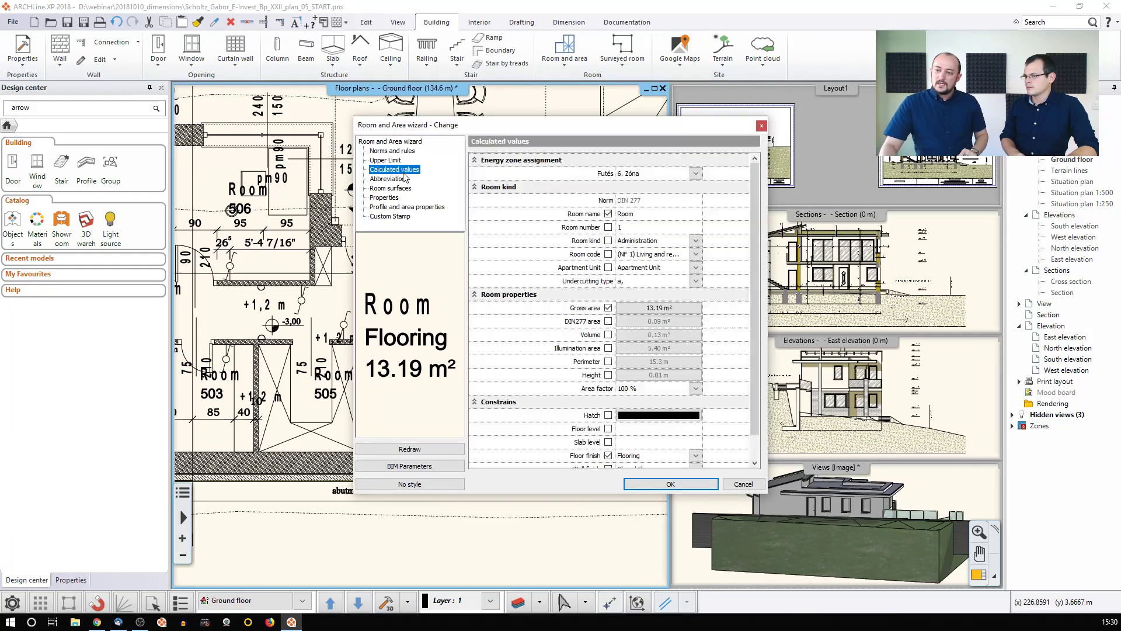
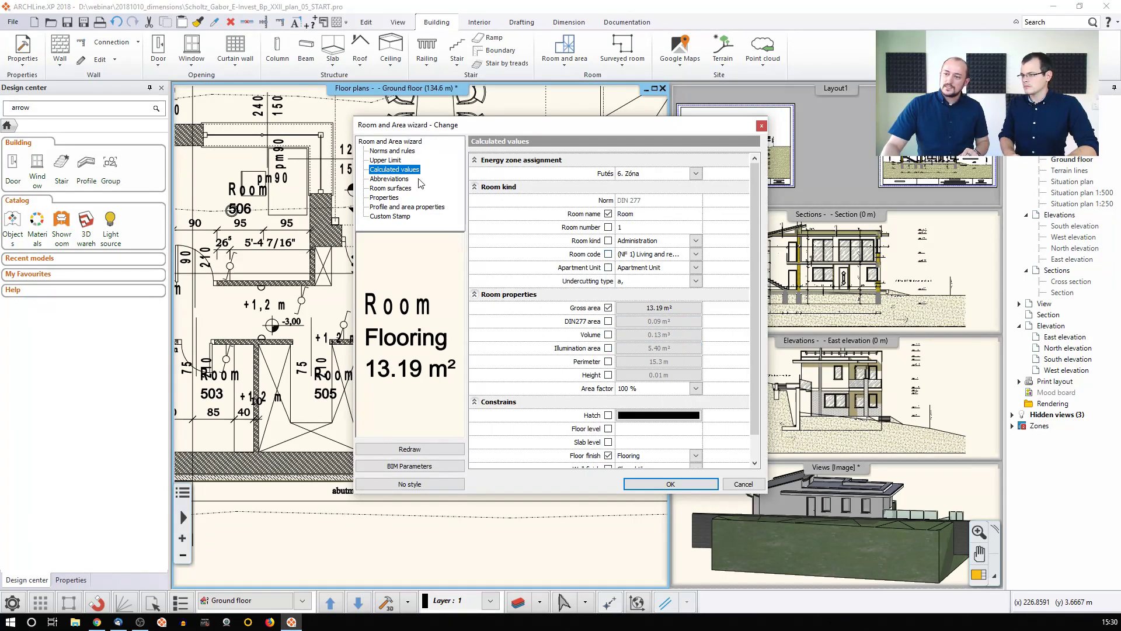
click(386, 160)
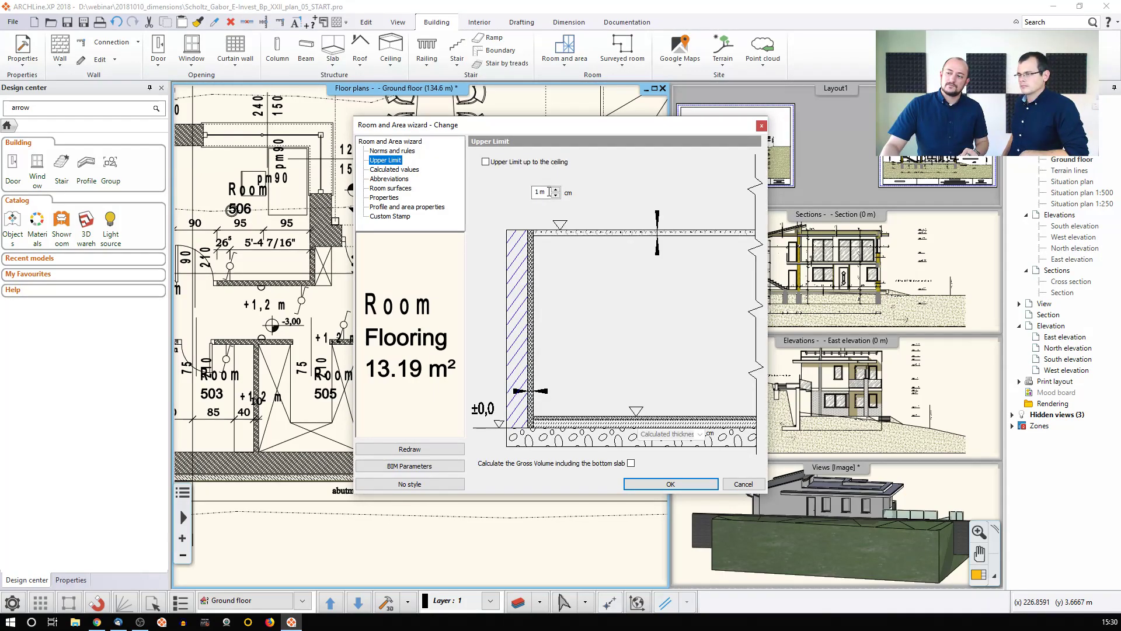
click(485, 162)
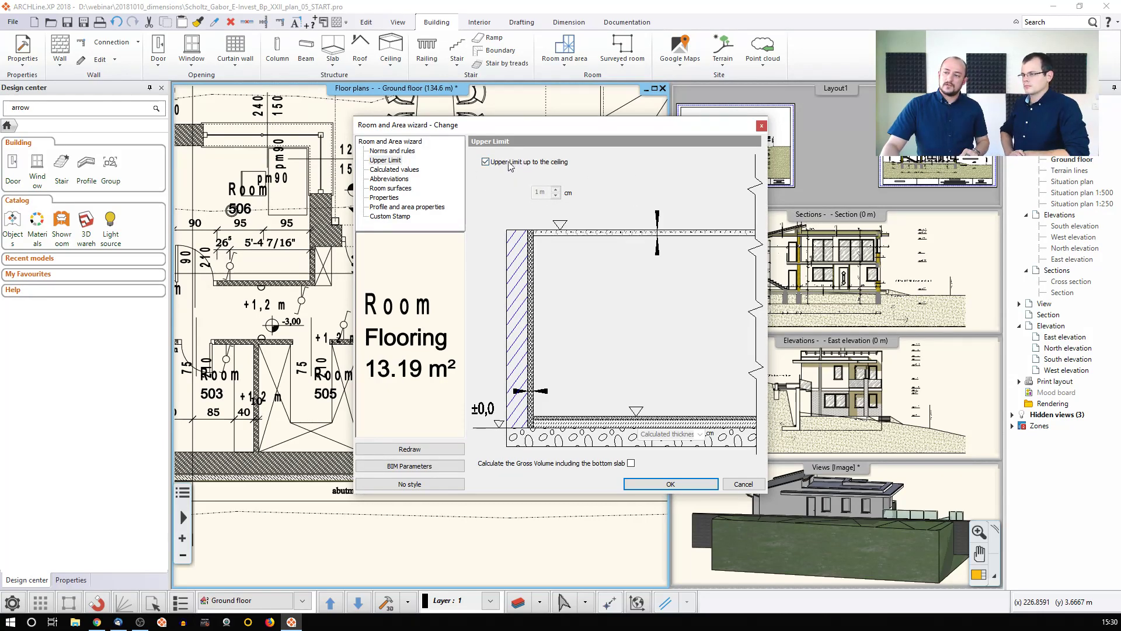
Enter GA as the gross area abbreviation and apply the changes to the room label
click(399, 180)
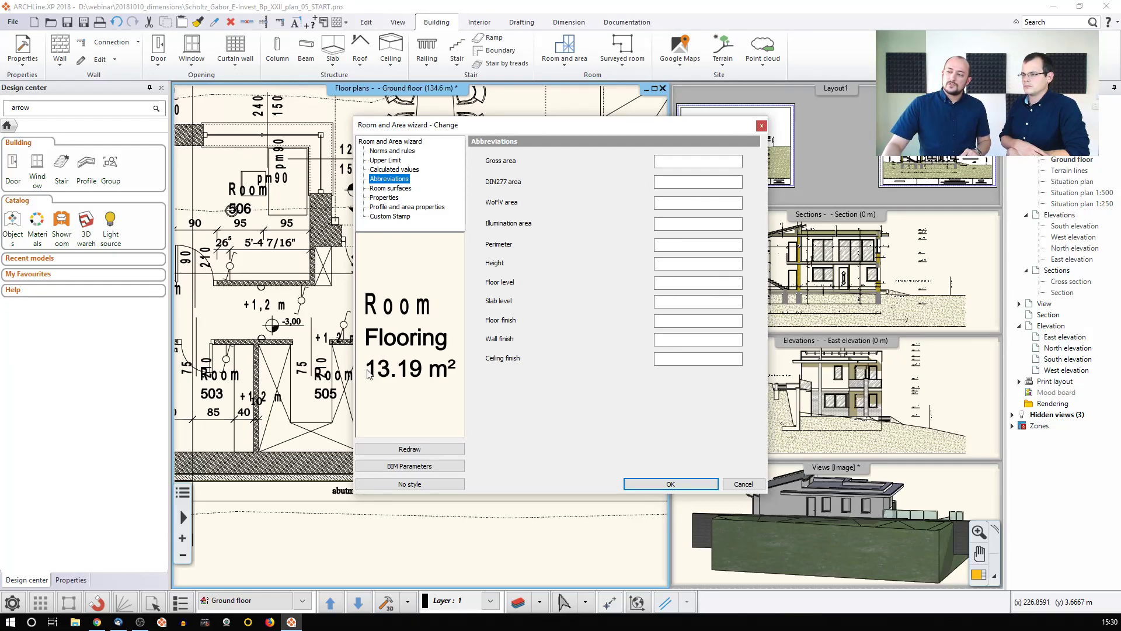
click(677, 162)
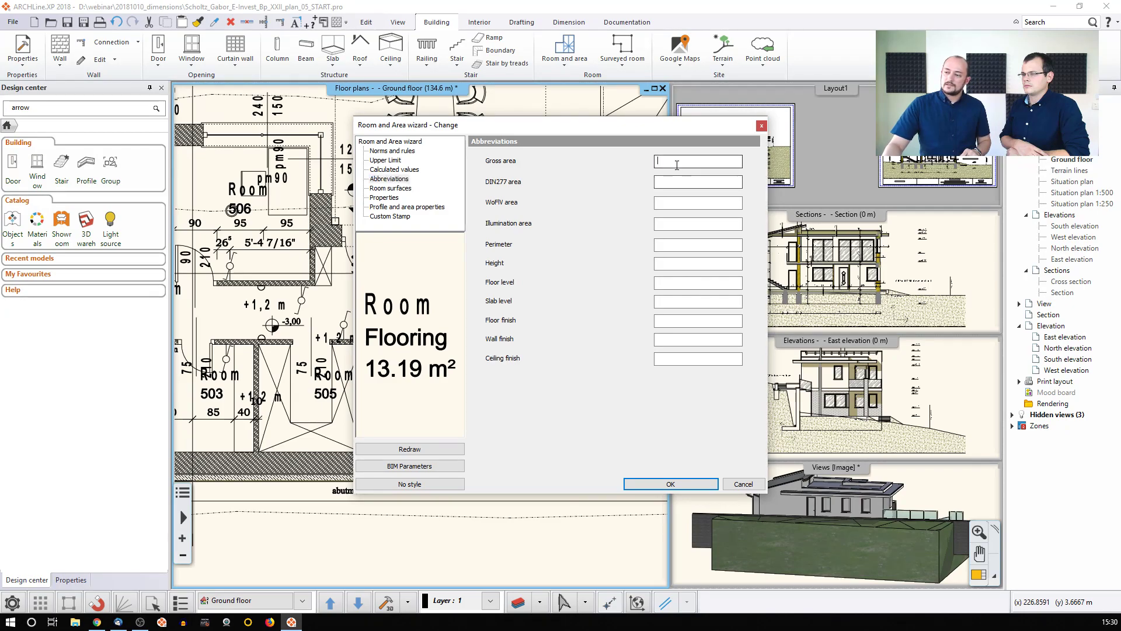
text(GA)
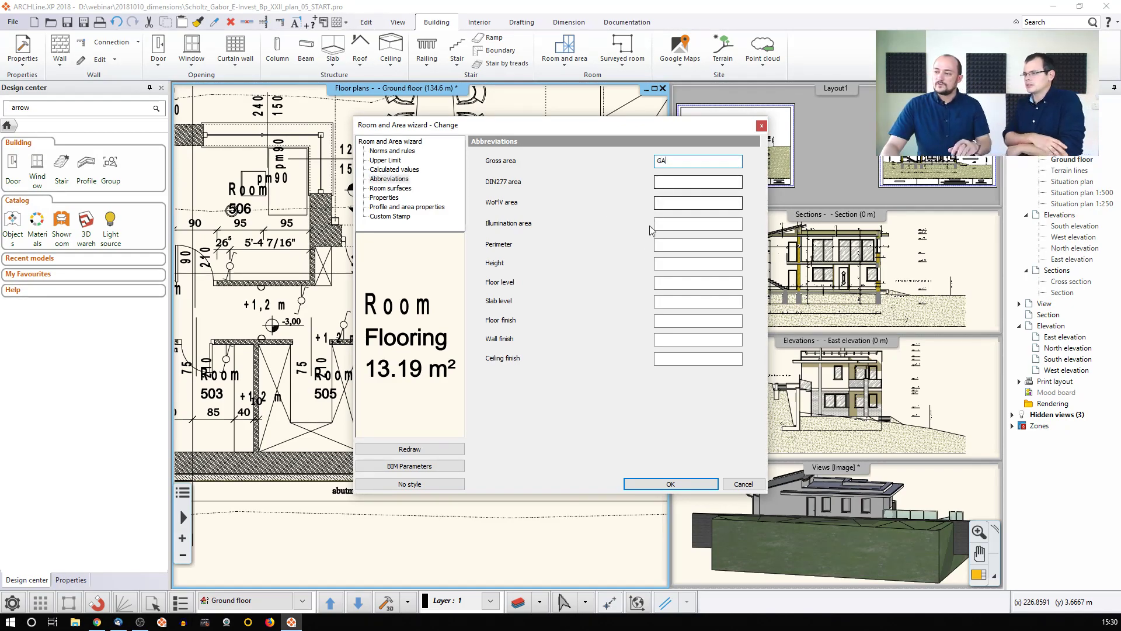
click(671, 484)
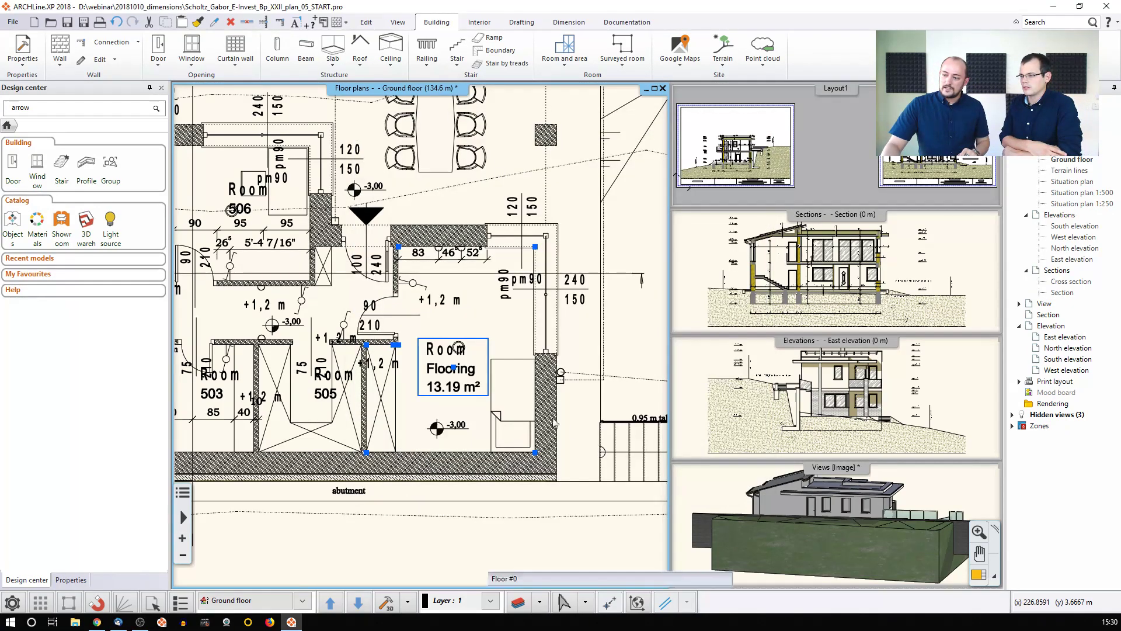
Reopen the room label's settings, check its calculated values and bring up its text properties
click(484, 392)
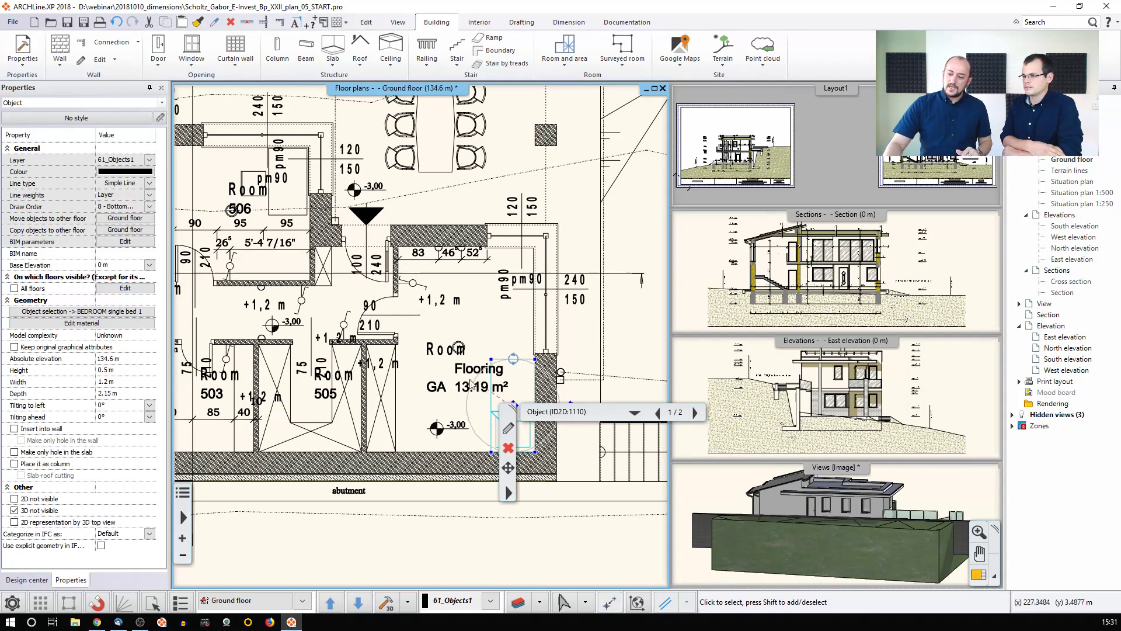
click(493, 417)
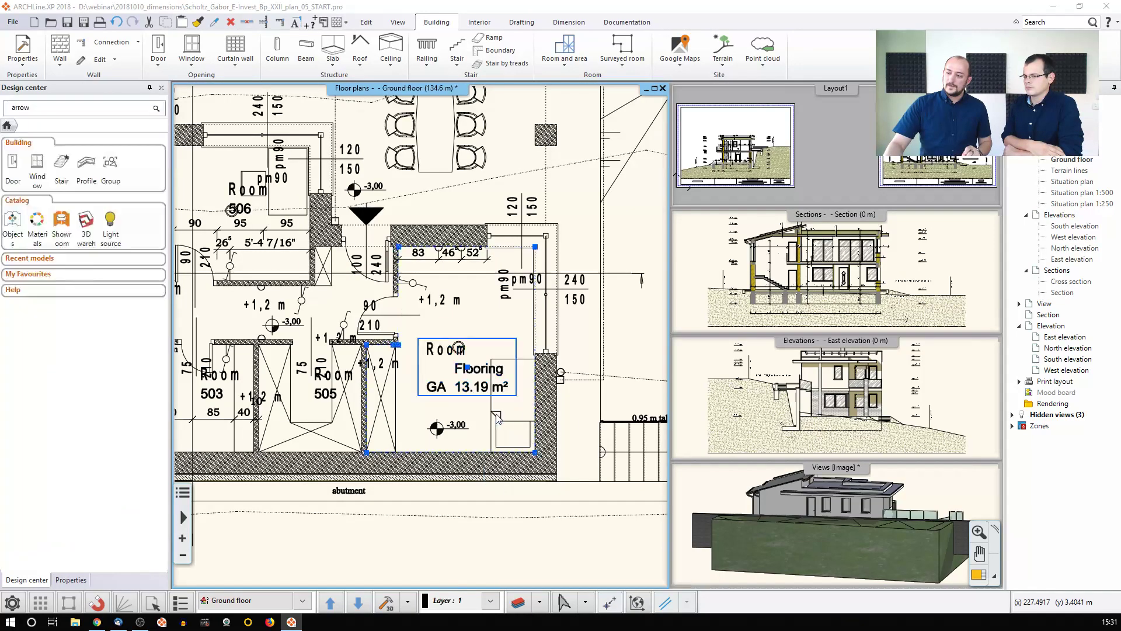
click(394, 170)
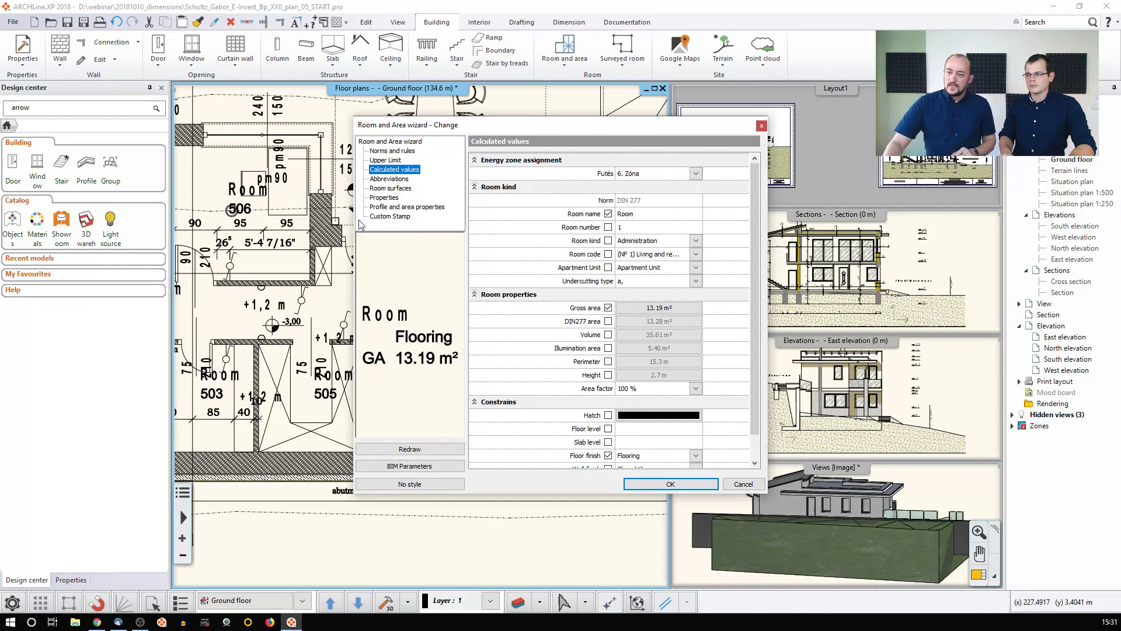
click(386, 199)
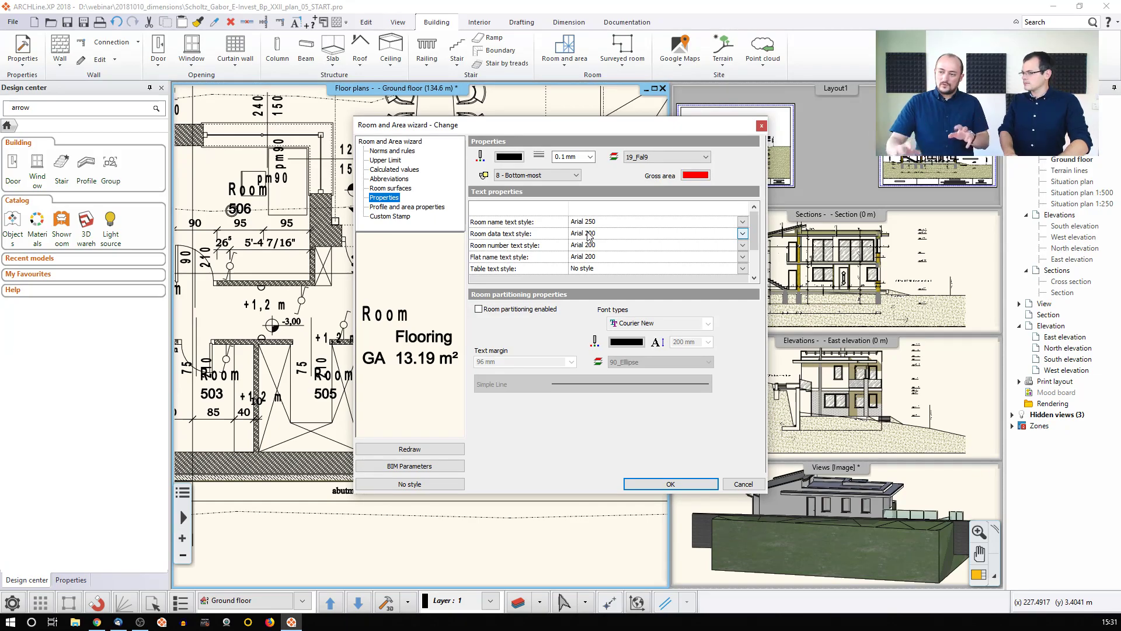
Try the Times 500 text style for the room name and redraw the label preview
click(648, 225)
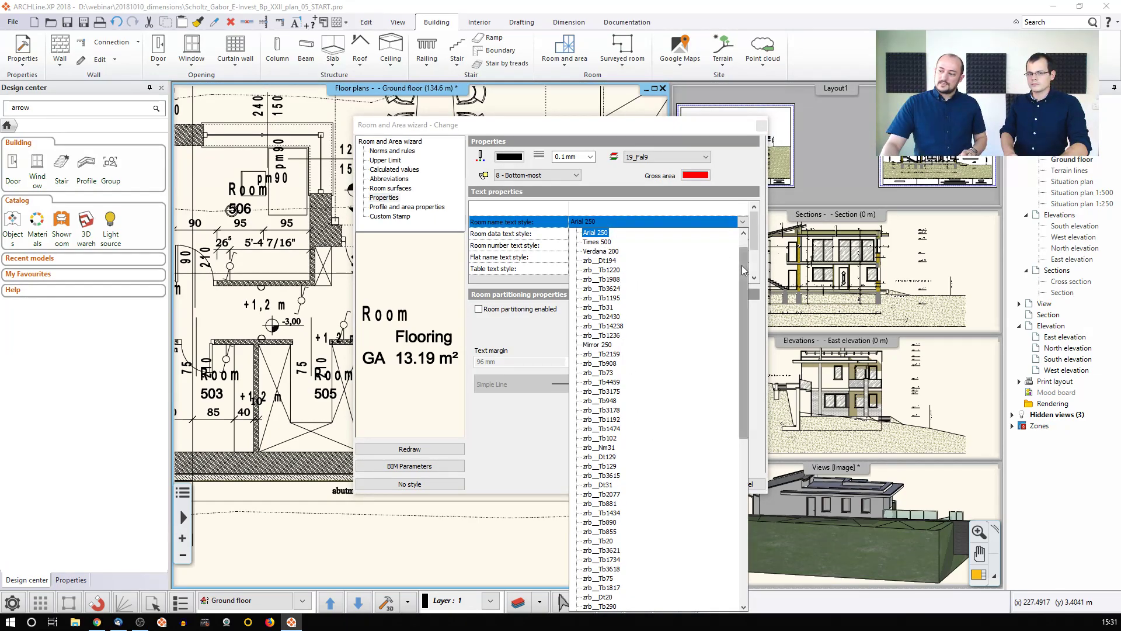
drag(744, 250, 751, 228)
click(744, 224)
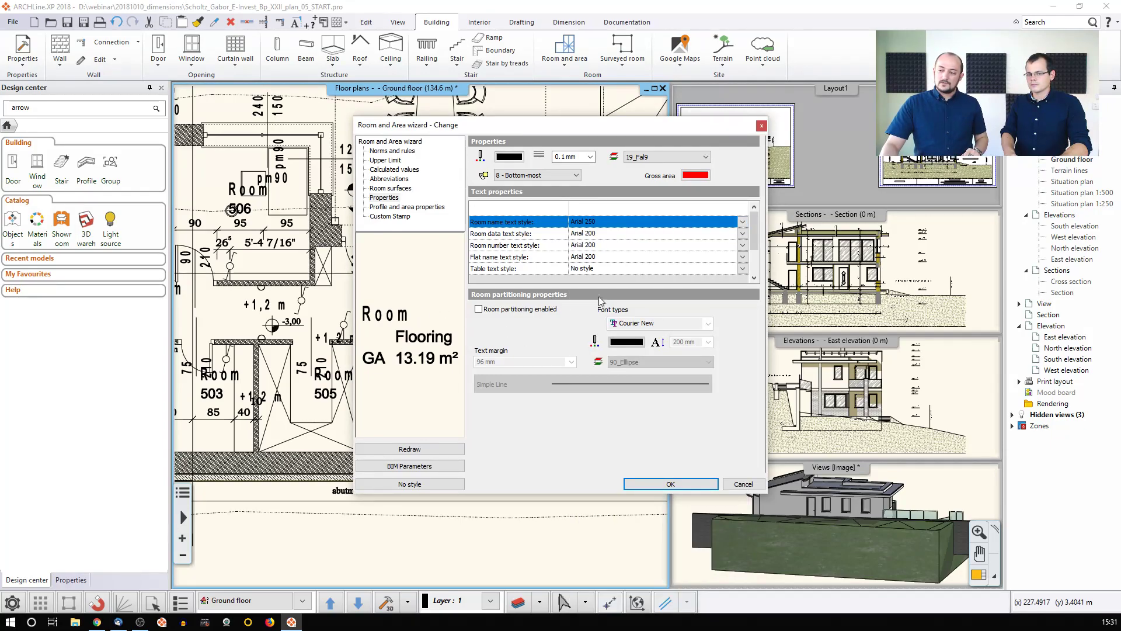
click(743, 222)
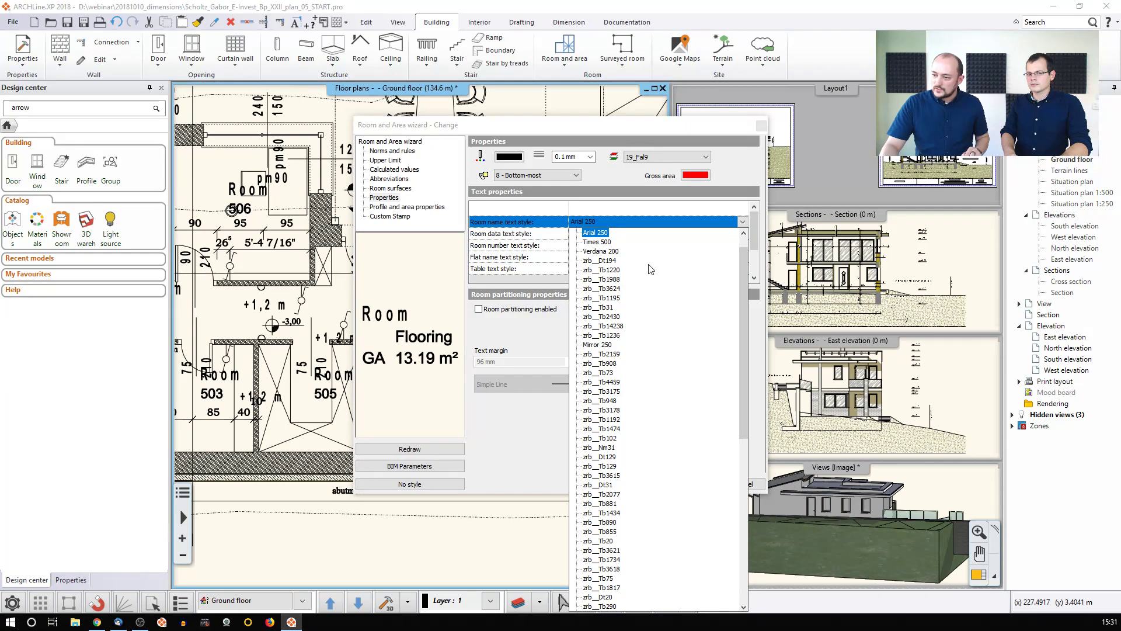
click(604, 241)
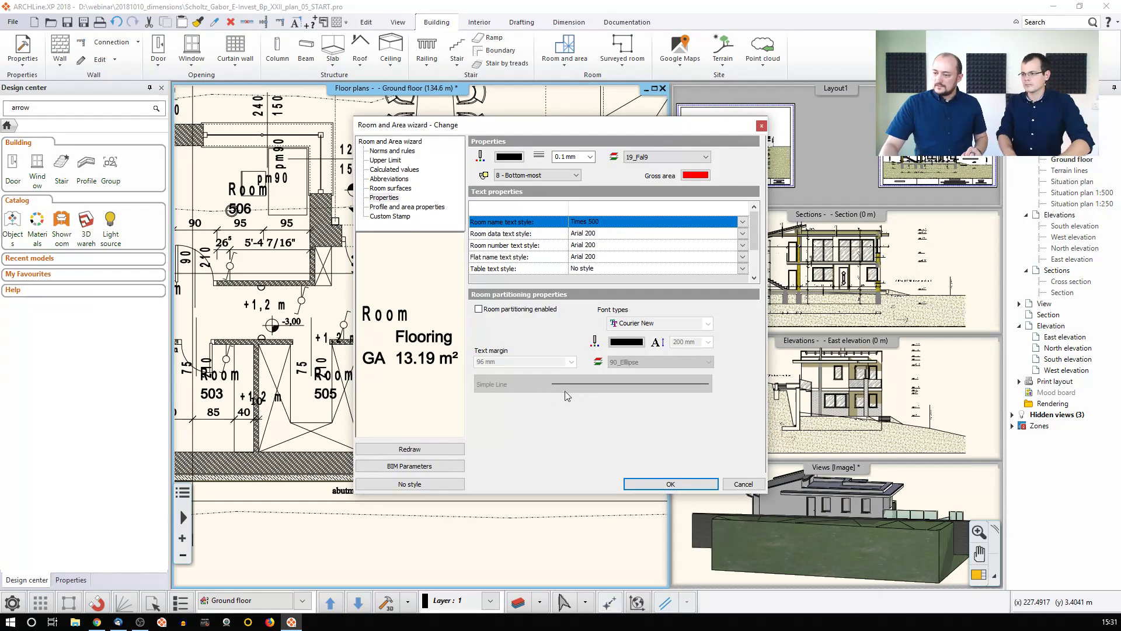
click(411, 450)
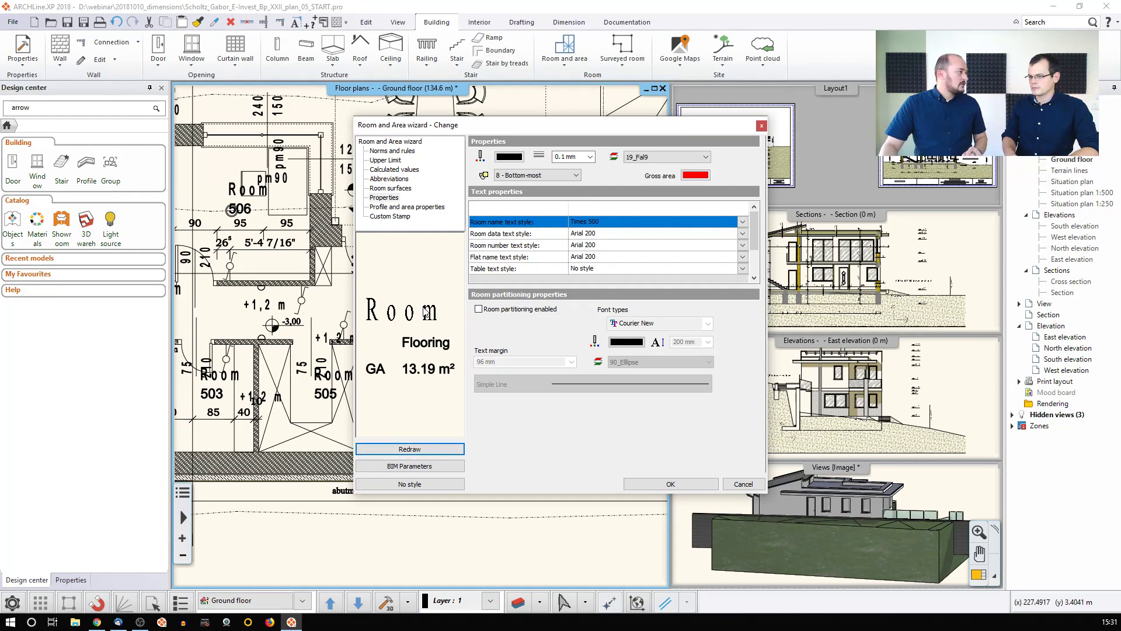
Set the room name text style to Arial 300, redraw the preview and apply it to the label
click(742, 221)
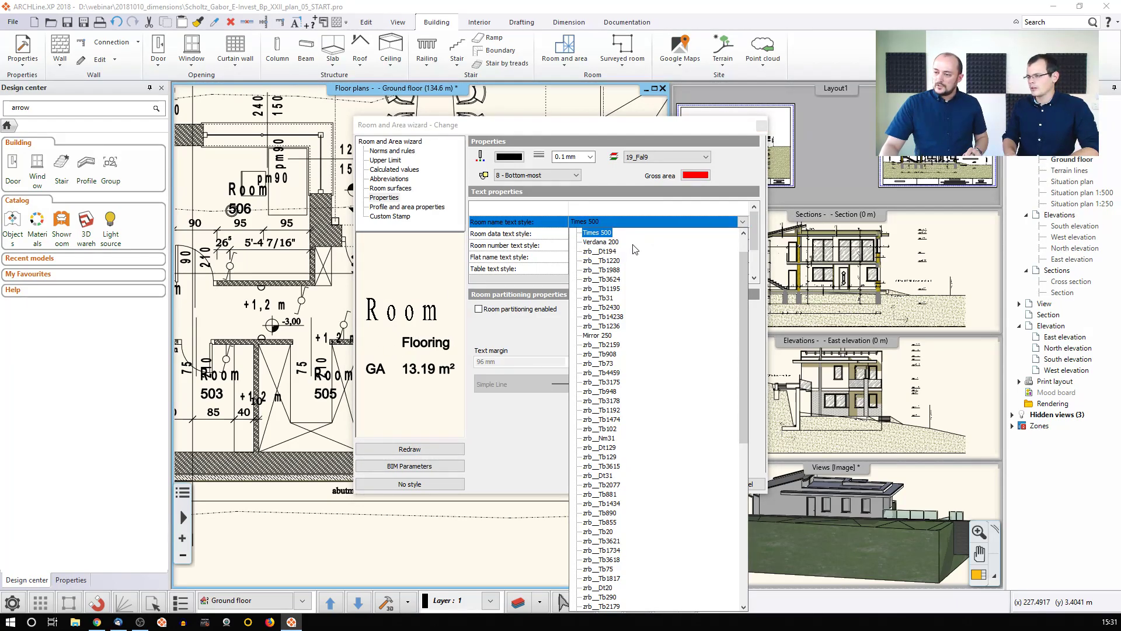
scroll(651, 365, down, 11)
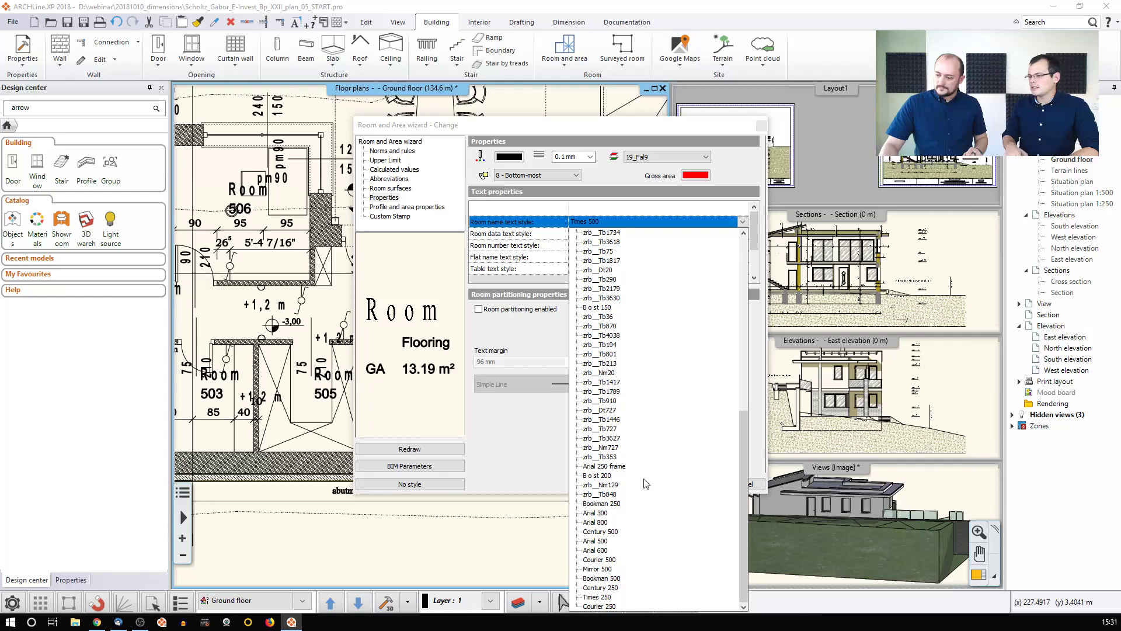
click(602, 514)
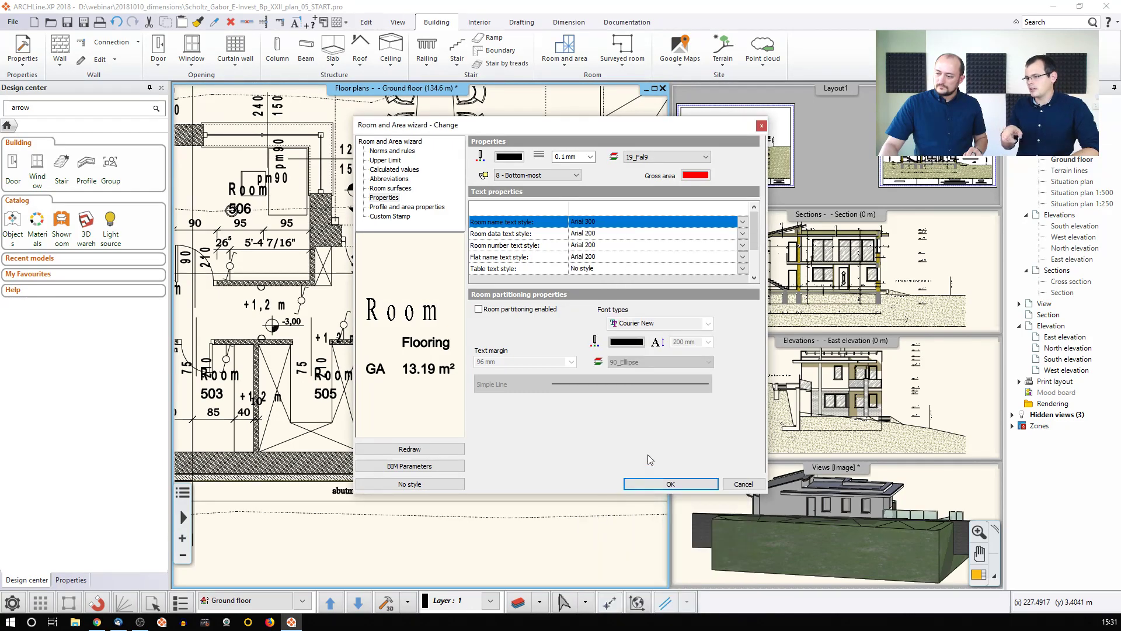
click(405, 449)
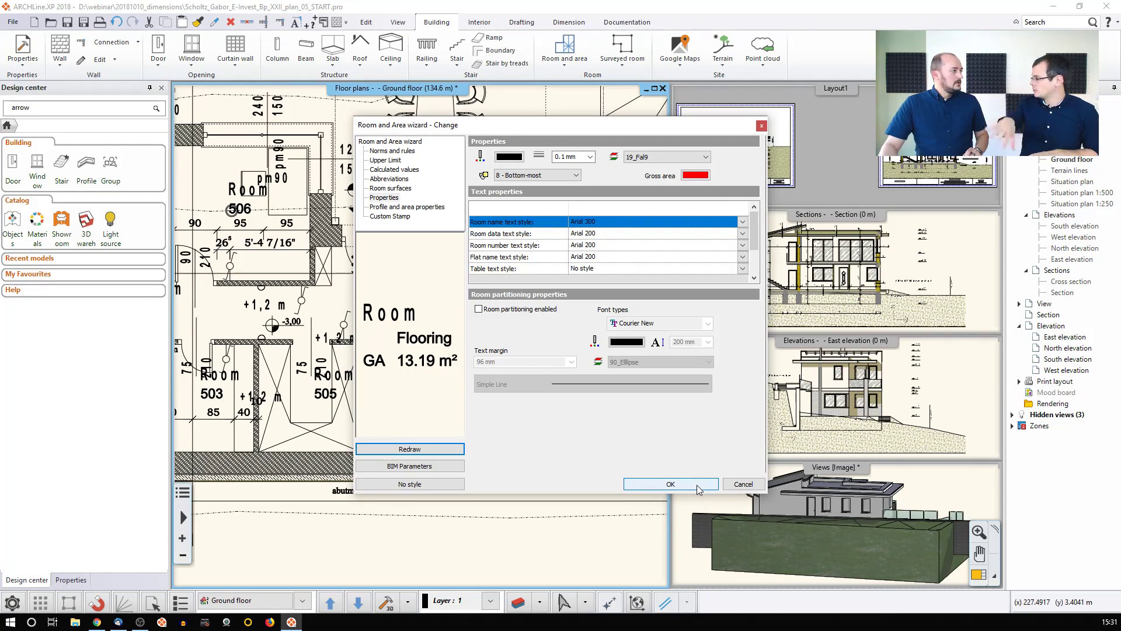
click(671, 484)
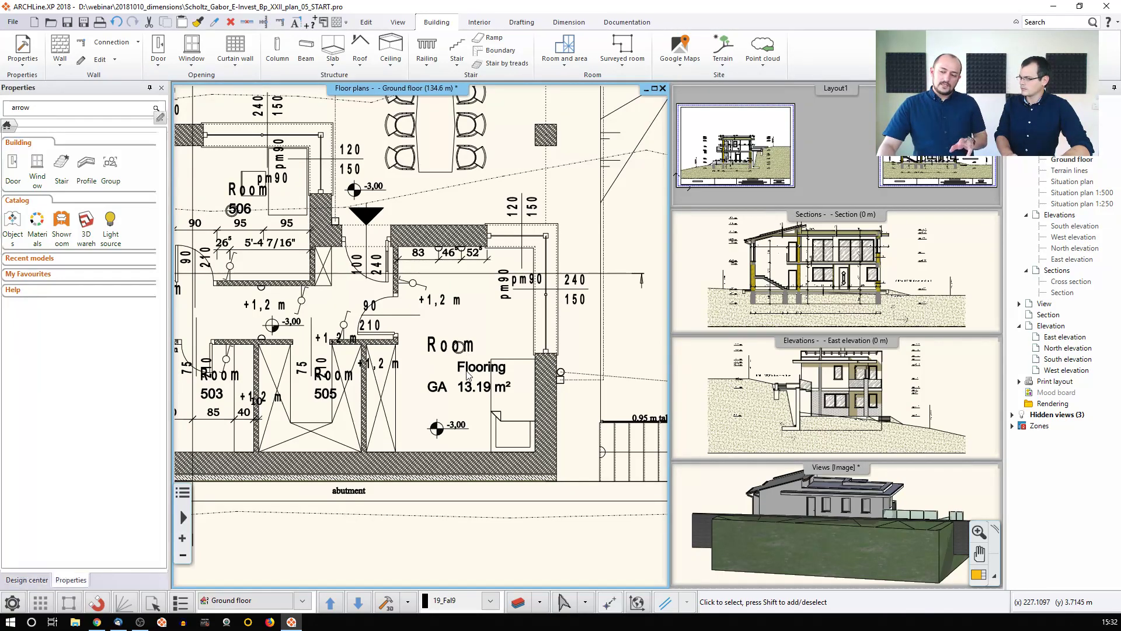
click(468, 375)
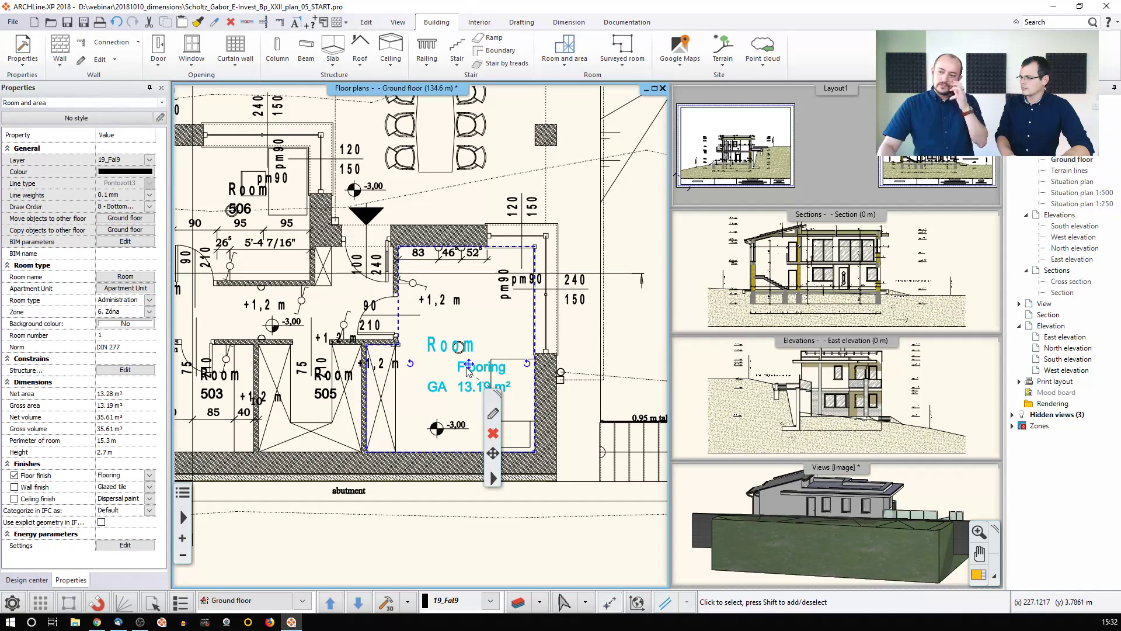
click(564, 55)
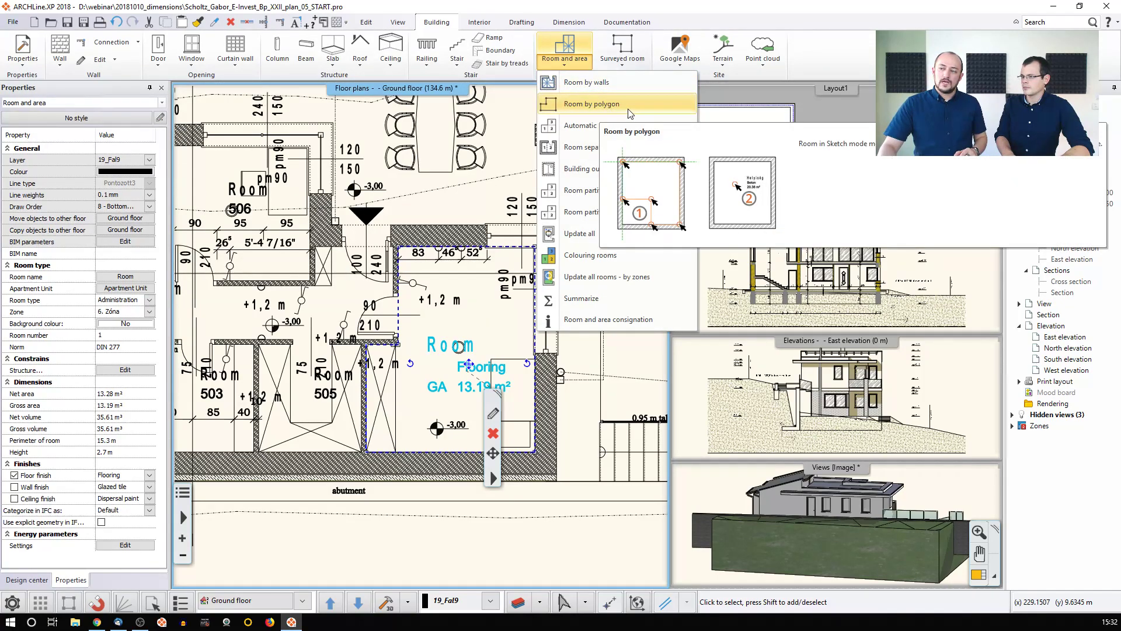
middle_drag(299, 346, 421, 333)
scroll(422, 333, down, 6)
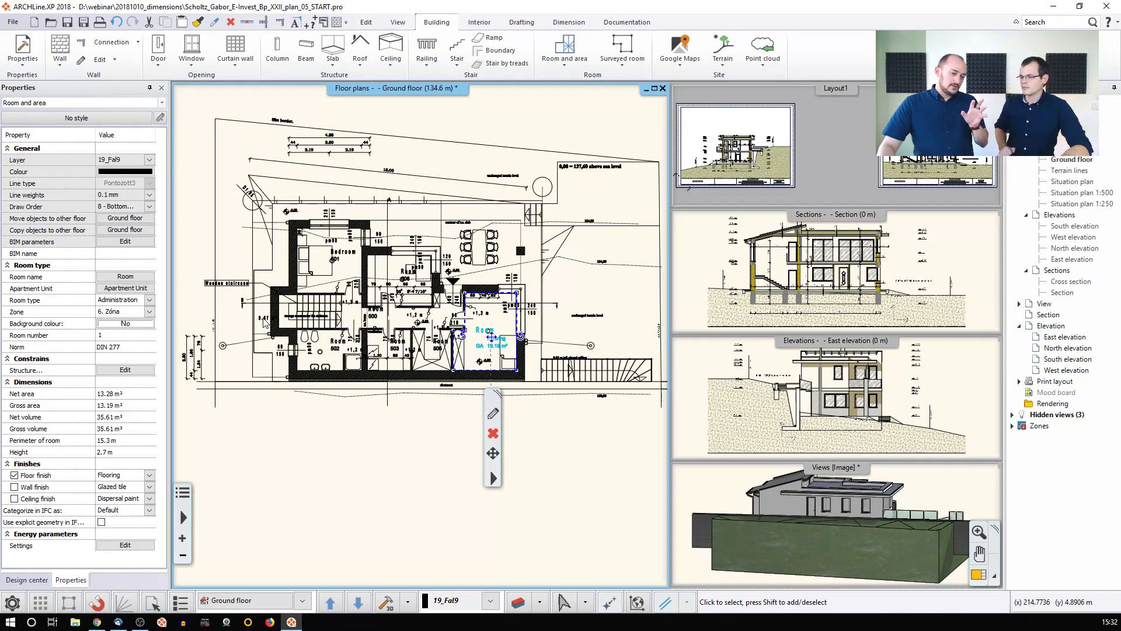
middle_drag(514, 325, 500, 309)
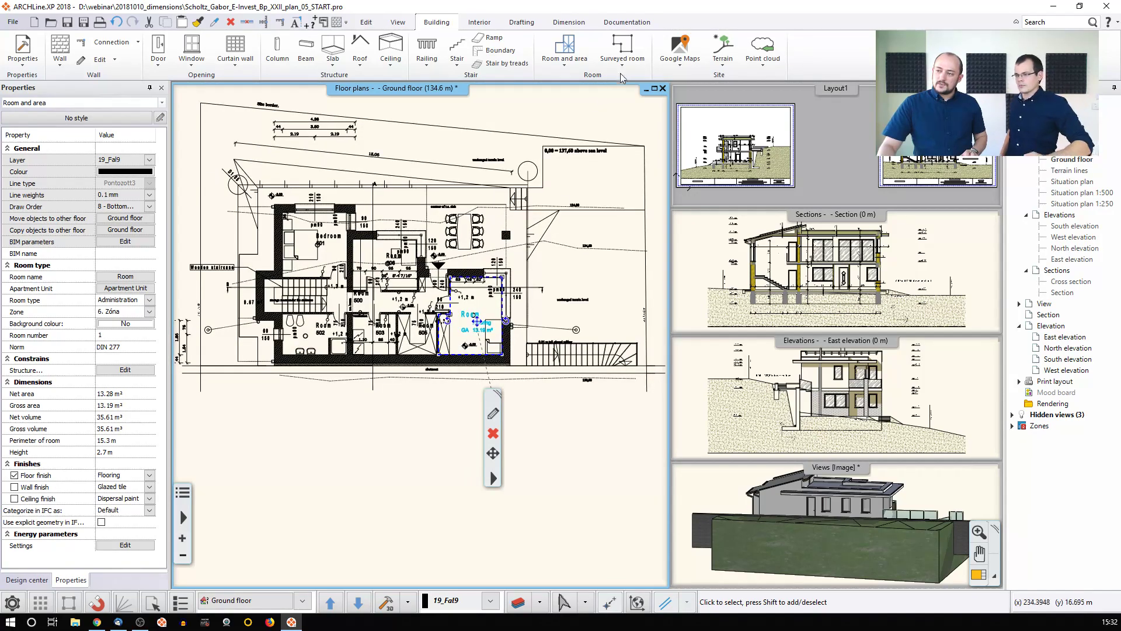
click(566, 72)
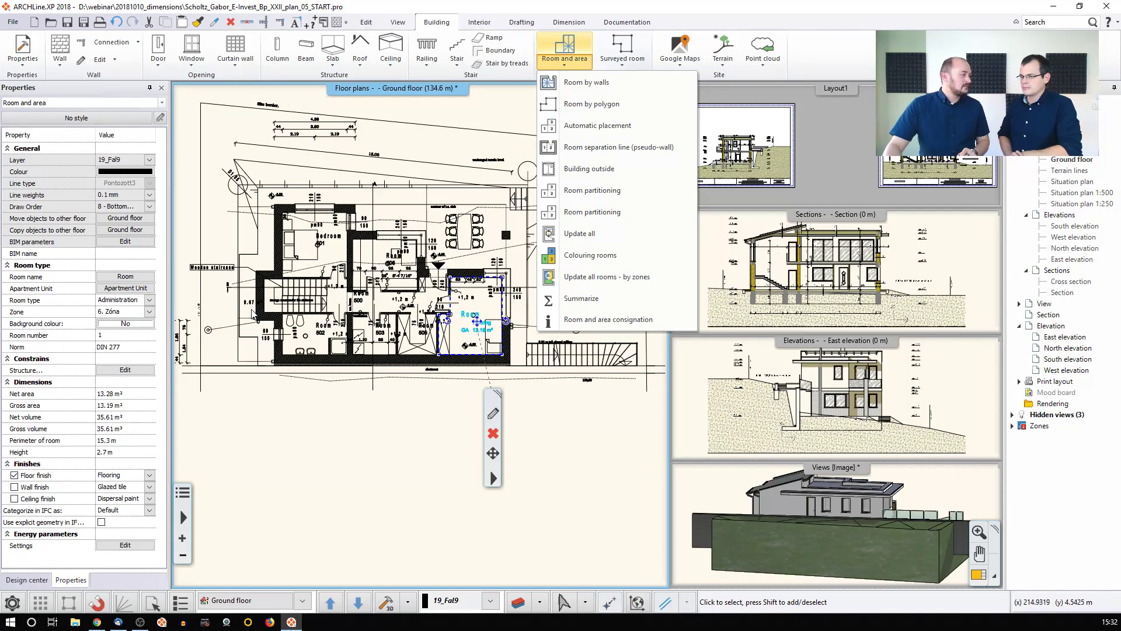
click(400, 164)
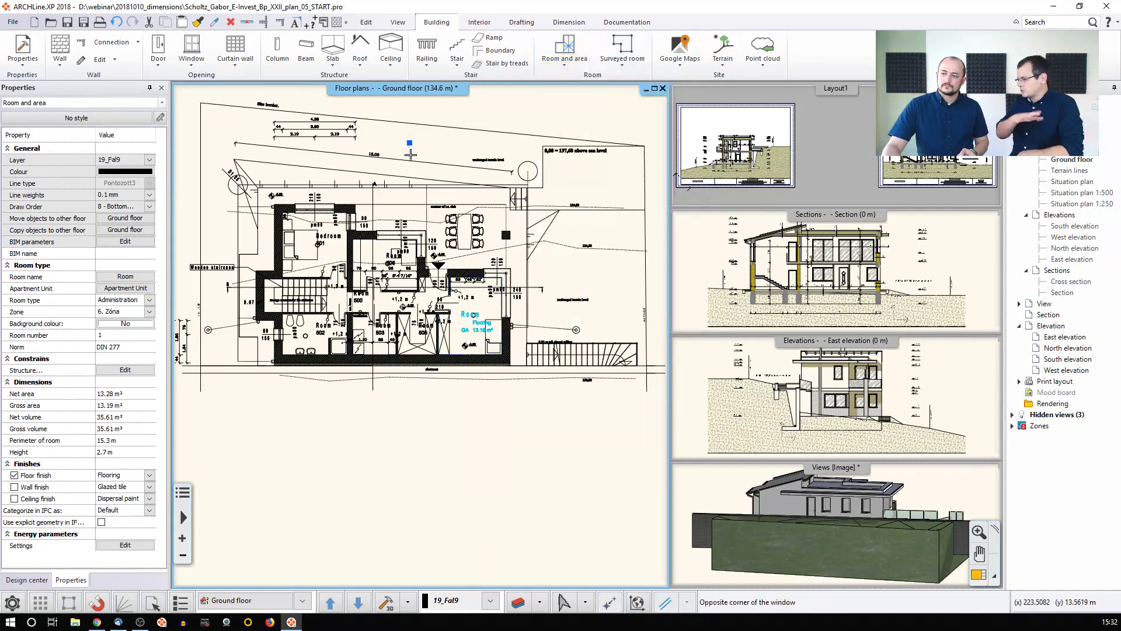
Clear the room label selection on the ground floor plan and open the hidden Roof sample floor plan
click(425, 168)
middle_drag(445, 260, 443, 254)
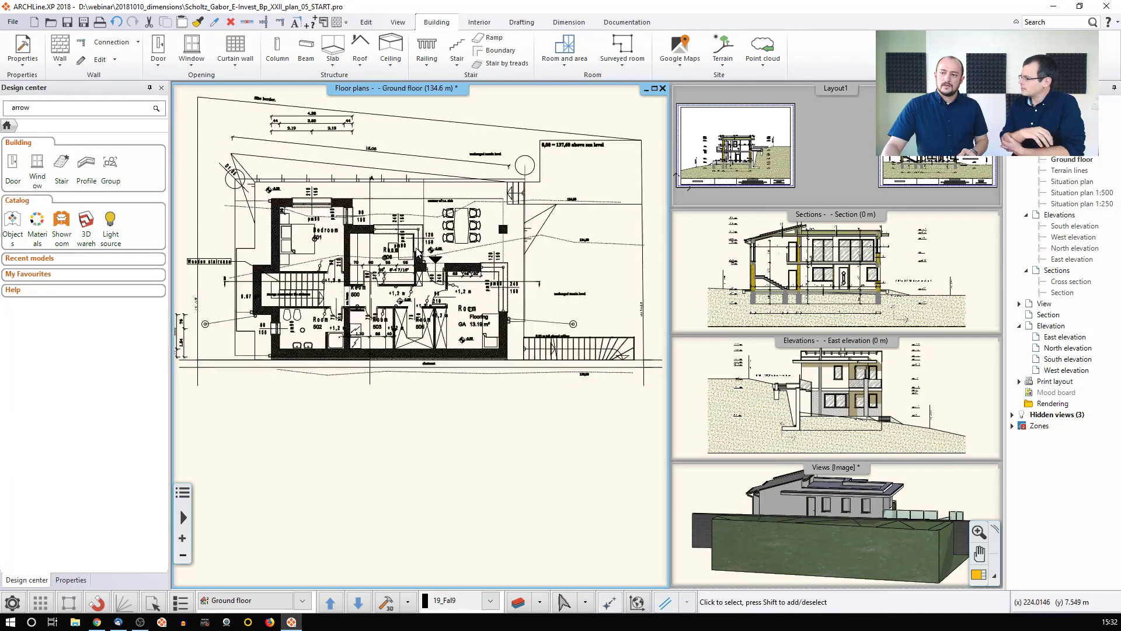
middle_click(416, 254)
middle_click(416, 255)
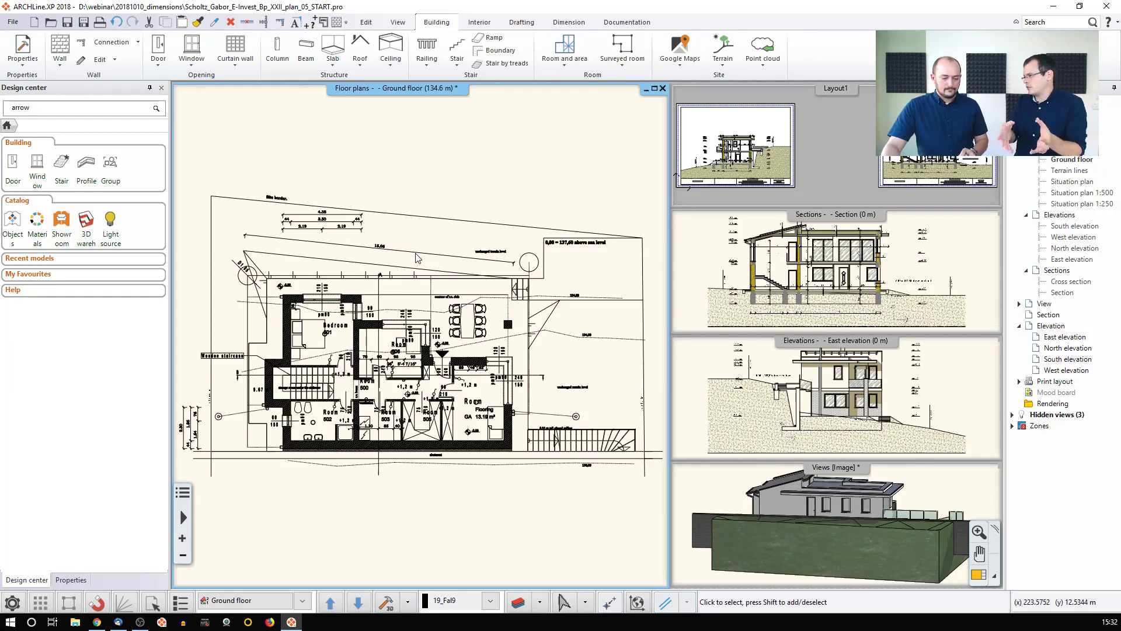
click(1012, 414)
double_click(1063, 448)
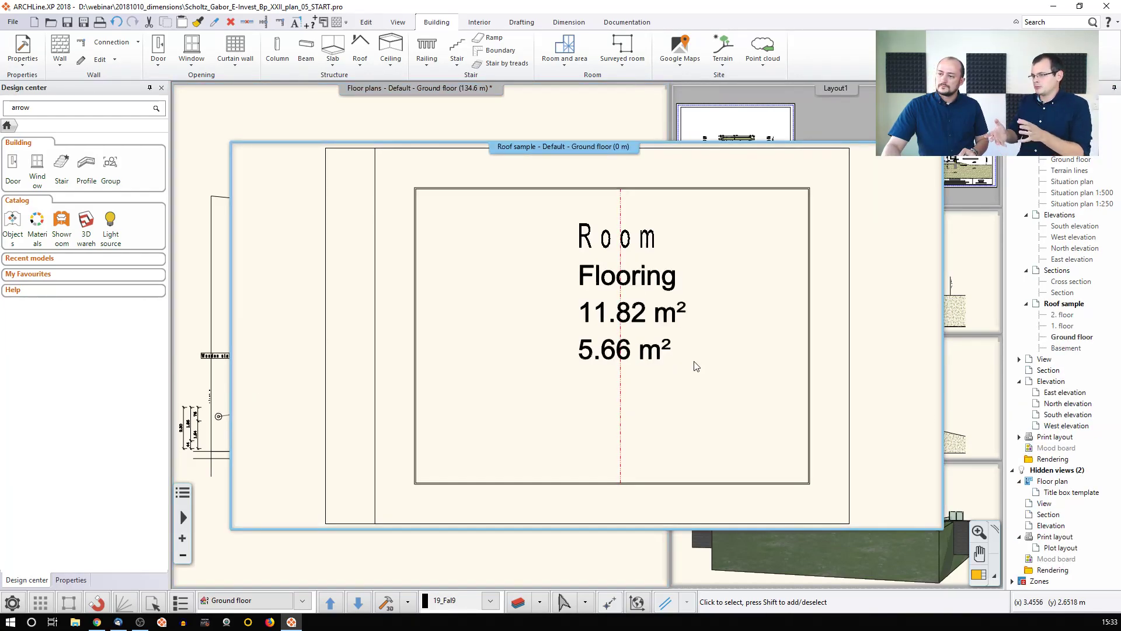
Generate the 3D model of only a rectangular area covering the upper part of the roof sample building
scroll(689, 373, down, 3)
click(768, 446)
click(433, 238)
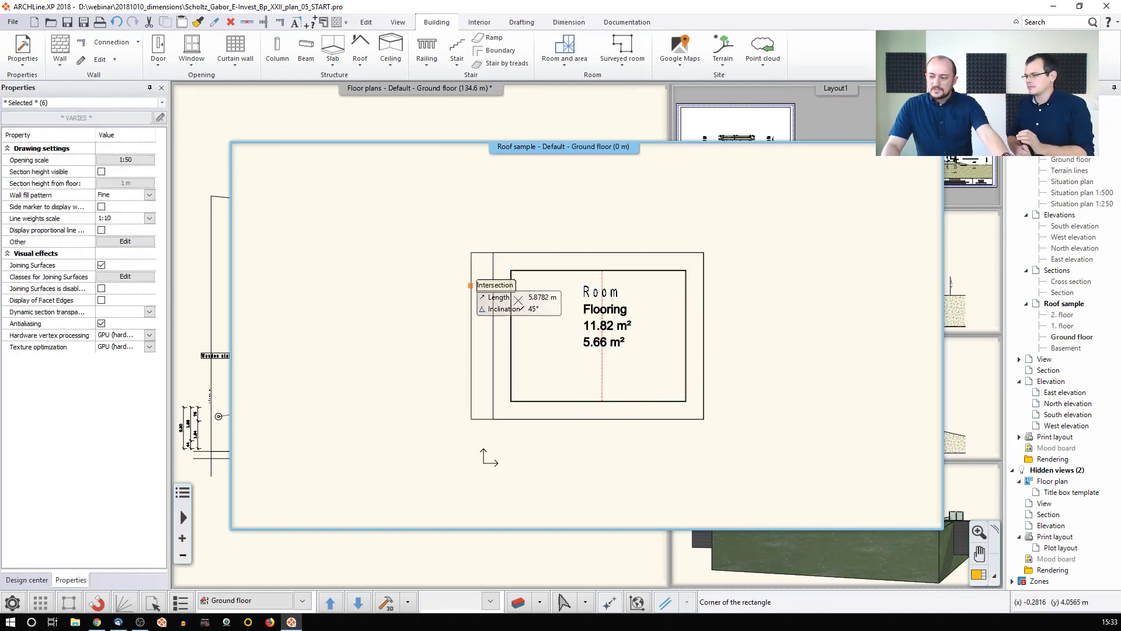
click(425, 230)
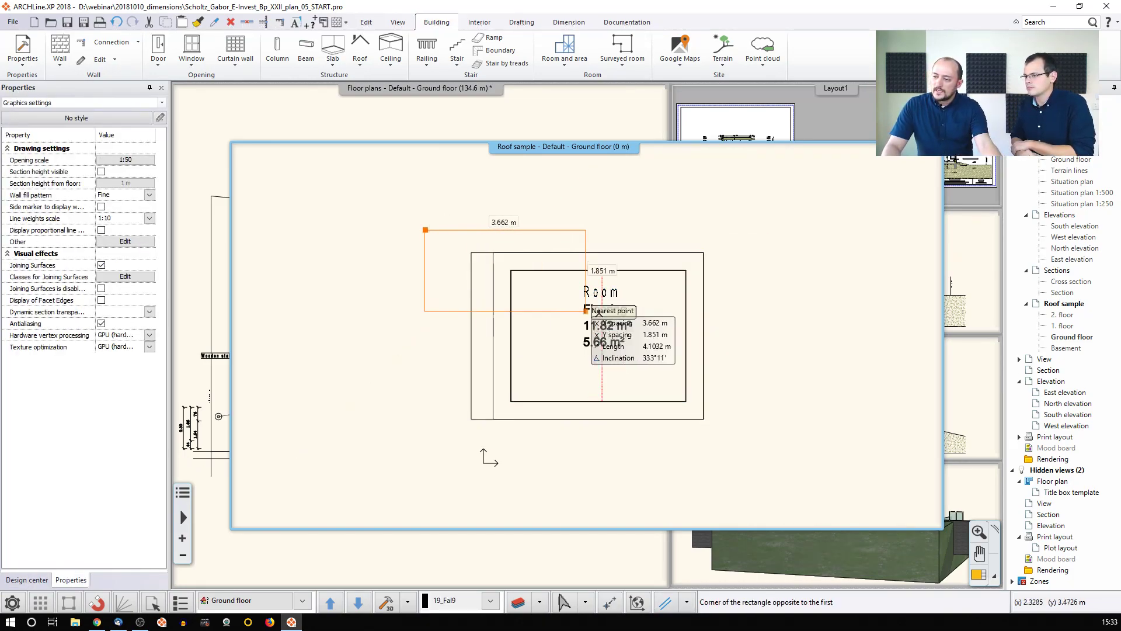
click(739, 333)
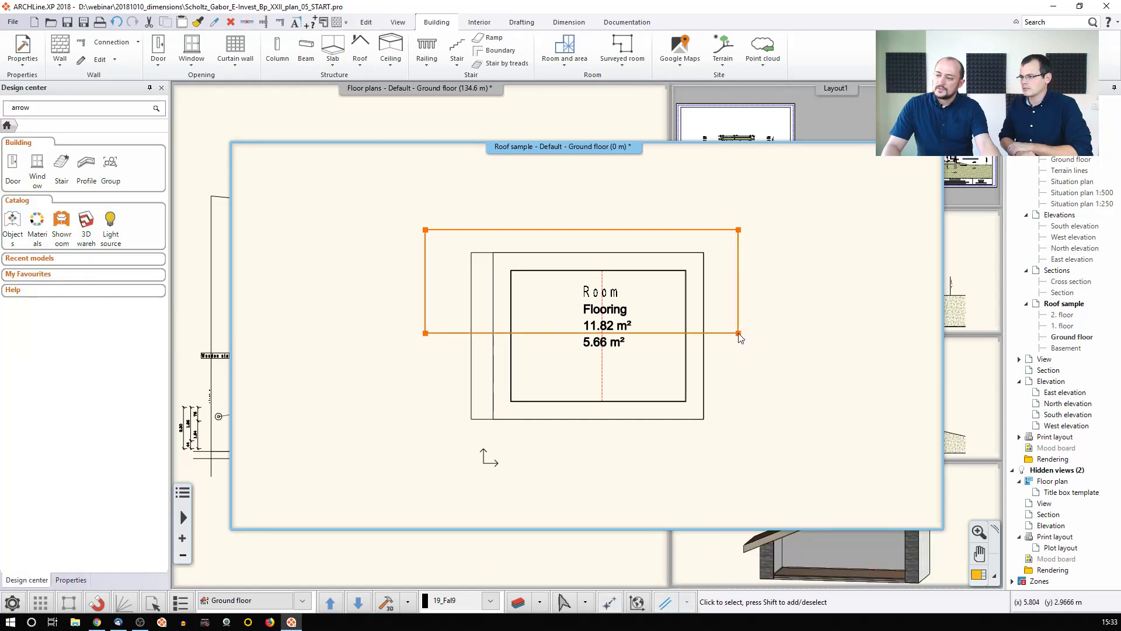
Enlarge the 3D view and examine the cut-open roof sample and the space beneath its sloping roof
click(786, 561)
middle_drag(800, 508, 820, 493)
click(975, 577)
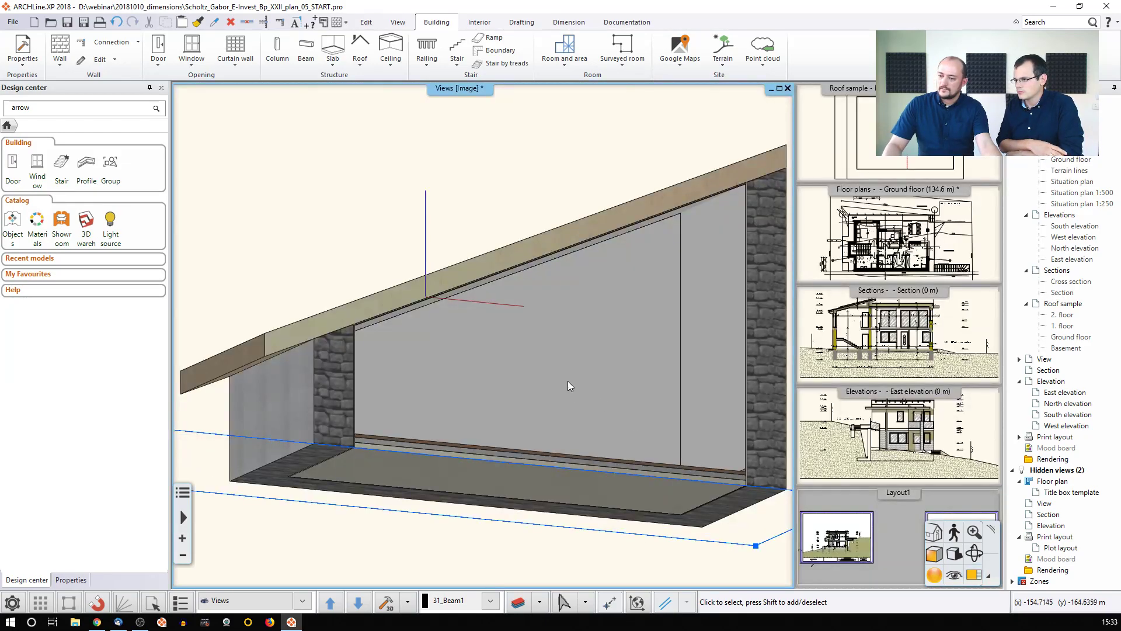
middle_drag(568, 381, 608, 409)
middle_drag(351, 206, 348, 220)
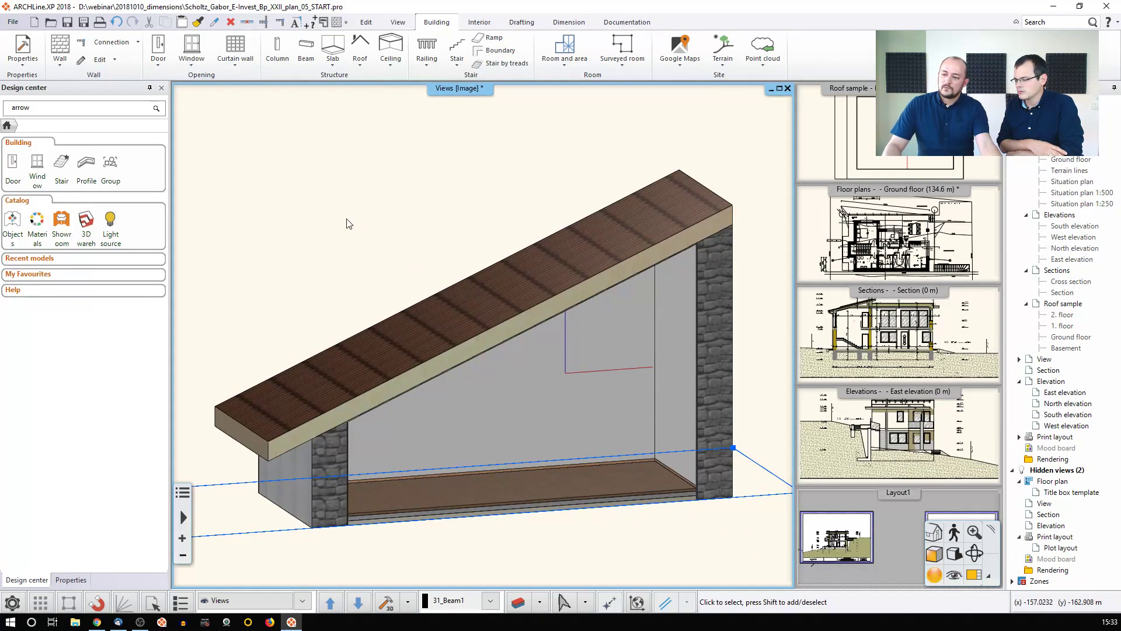
middle_drag(492, 402, 441, 353)
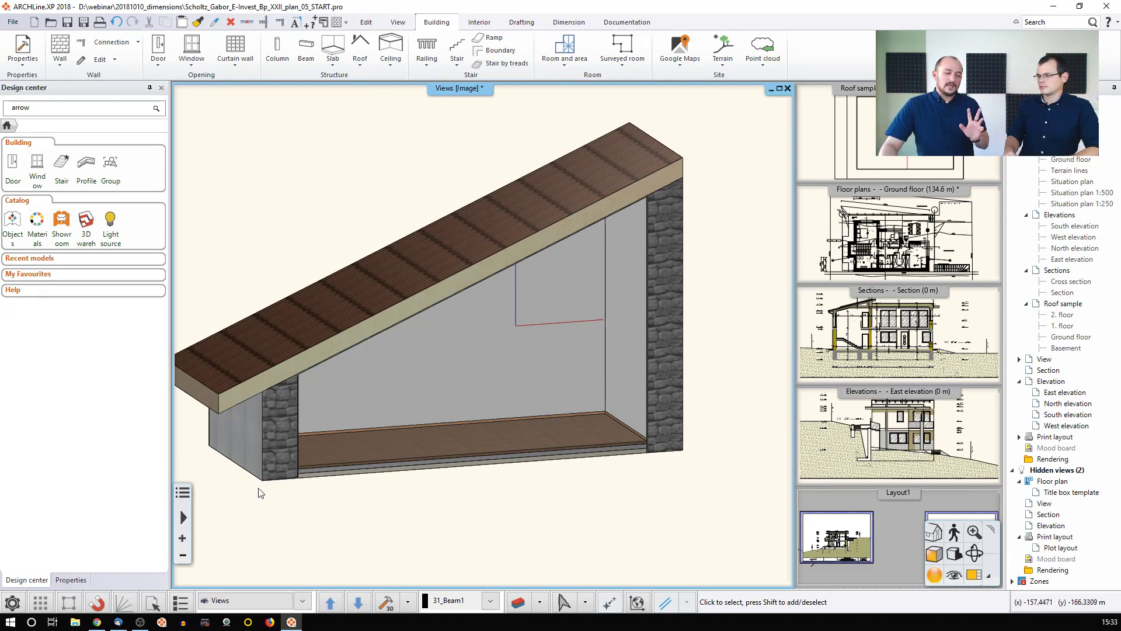
Check the Room item settings for the minimal heights belonging to the net area, leaving them as they are
click(13, 602)
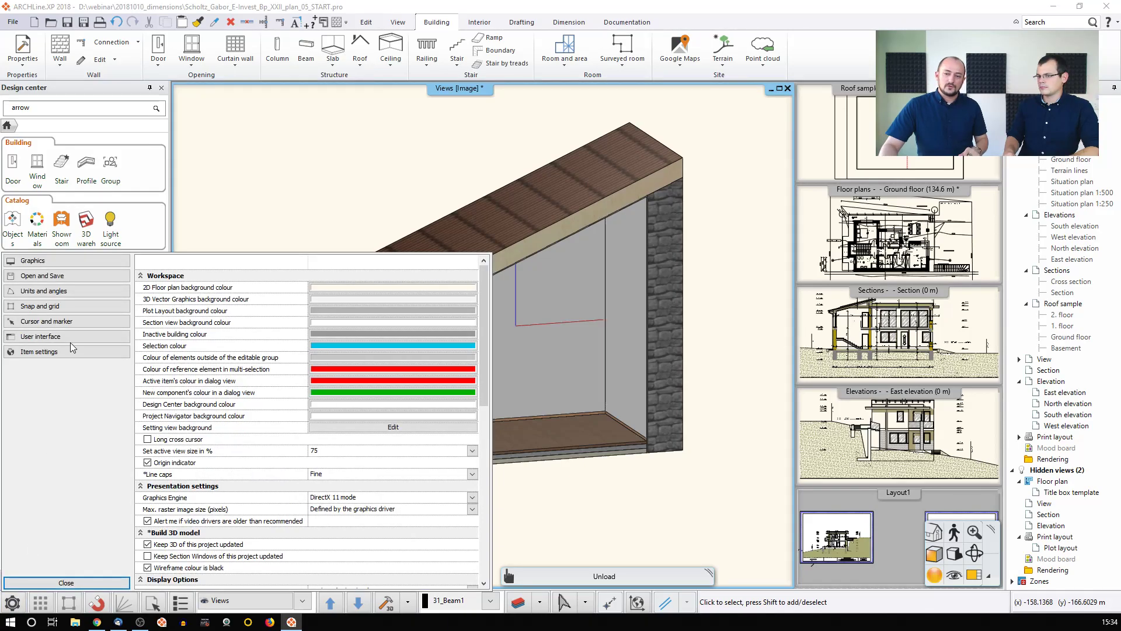
click(67, 353)
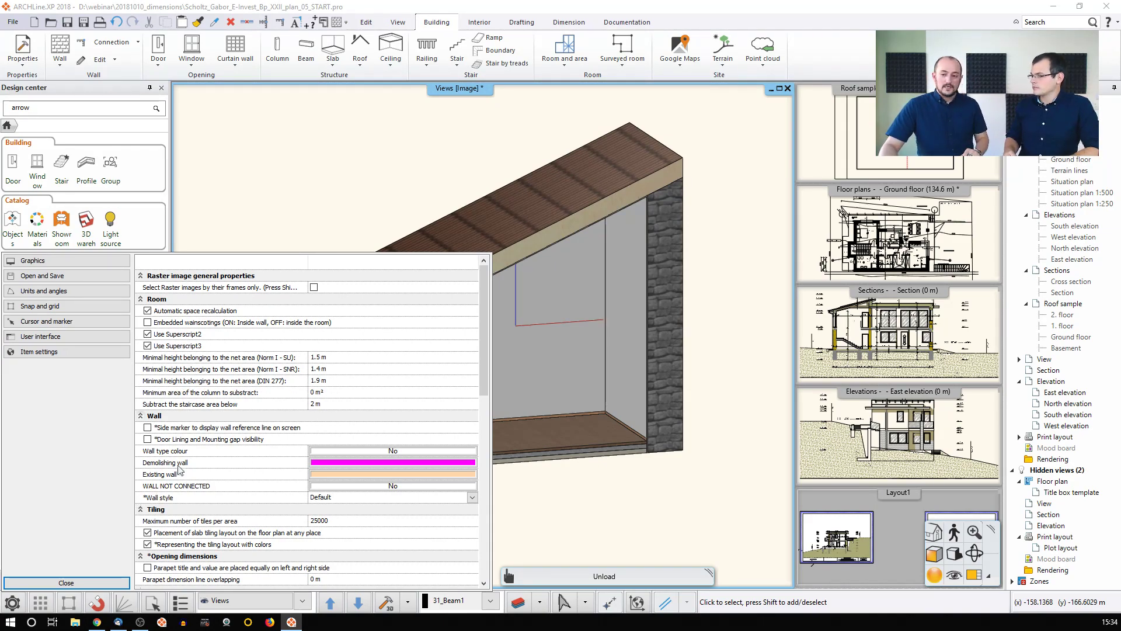
click(86, 581)
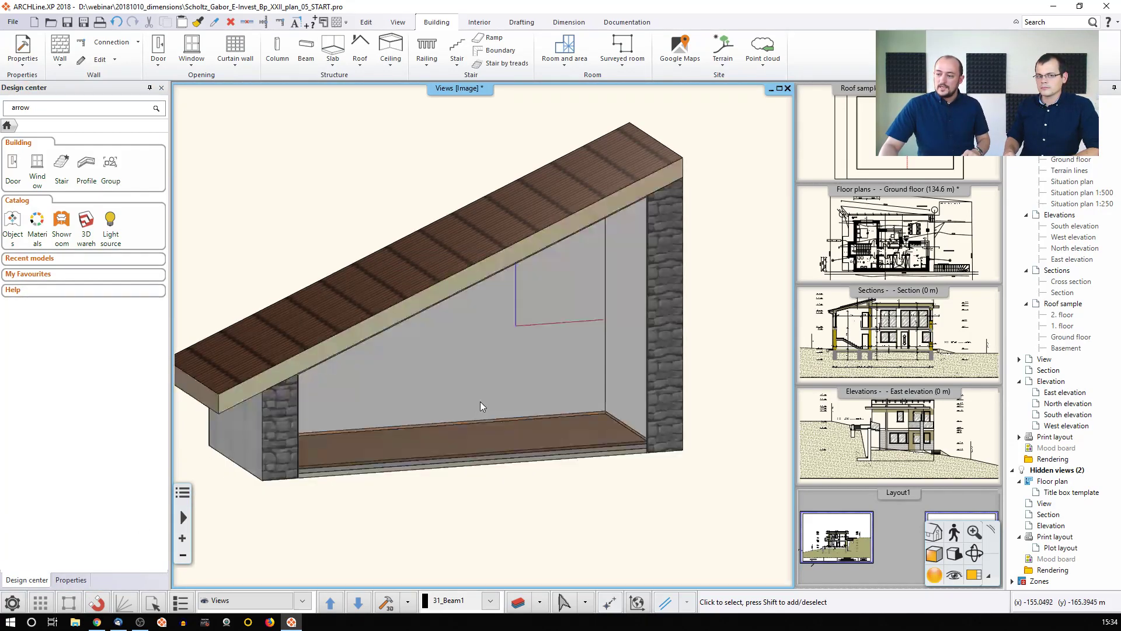
Inspect the roof sample room label's calculated values and its profile and area properties, then close them without changes
double_click(858, 177)
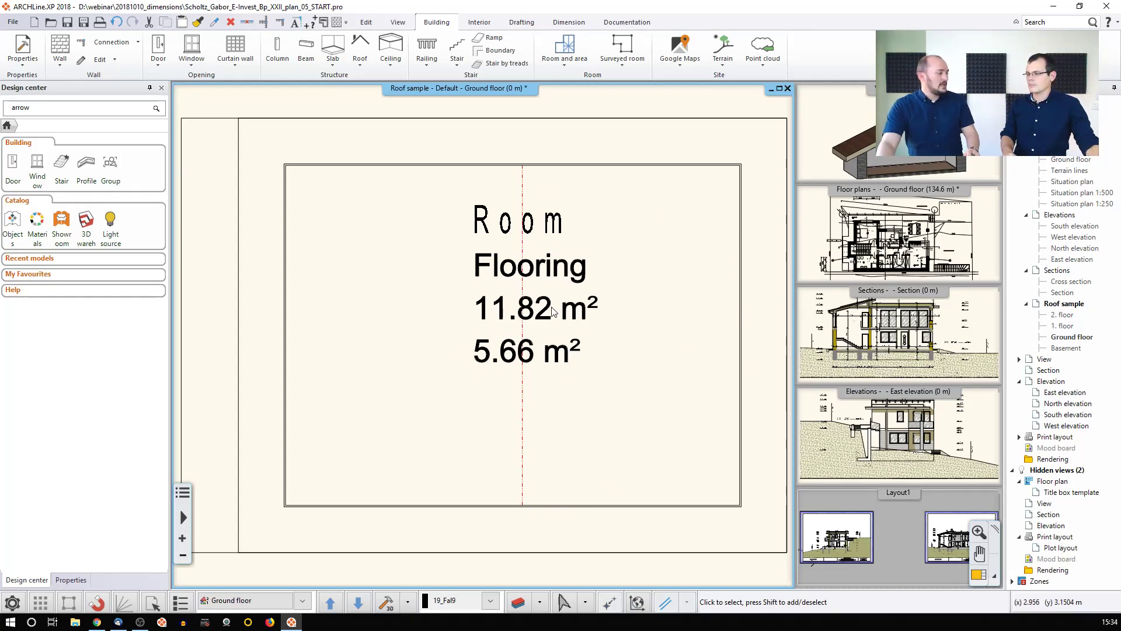
double_click(543, 272)
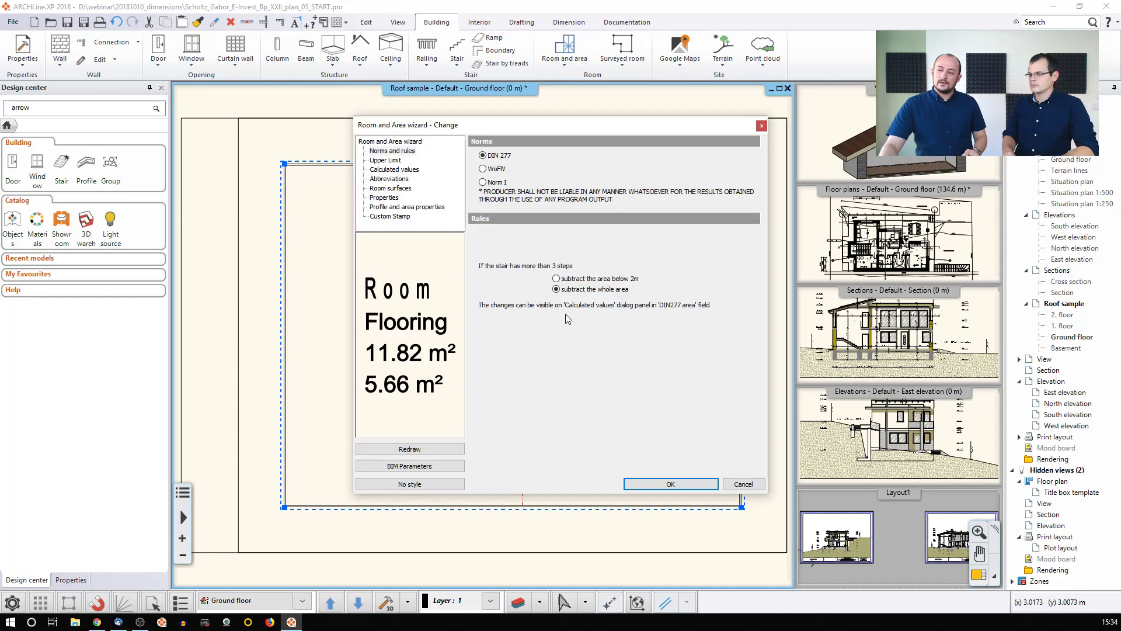
click(385, 170)
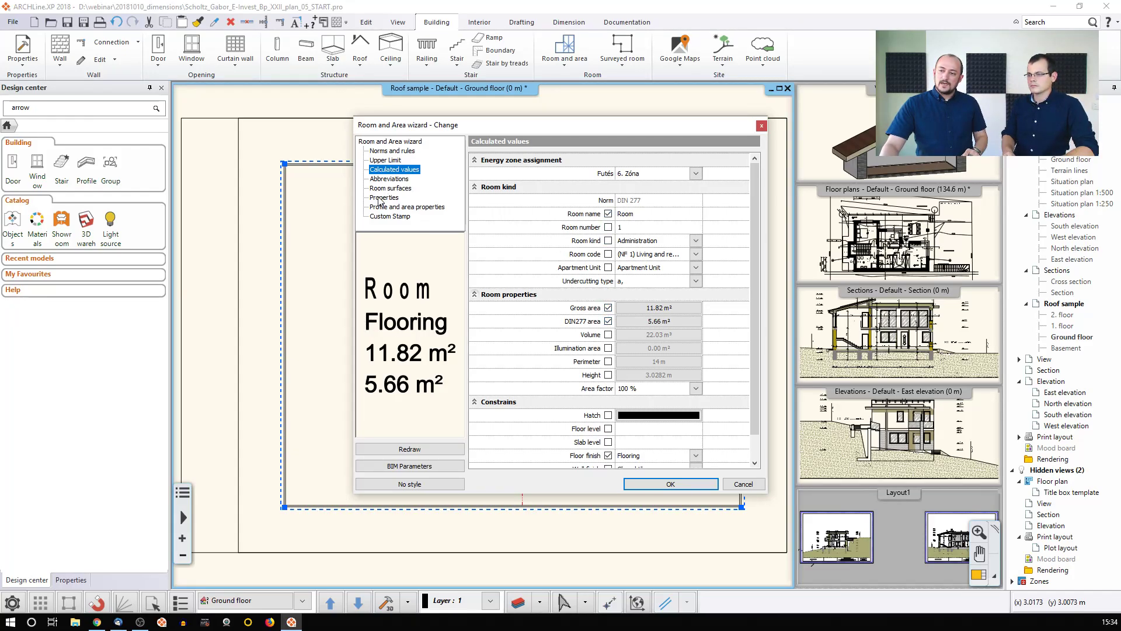
click(418, 209)
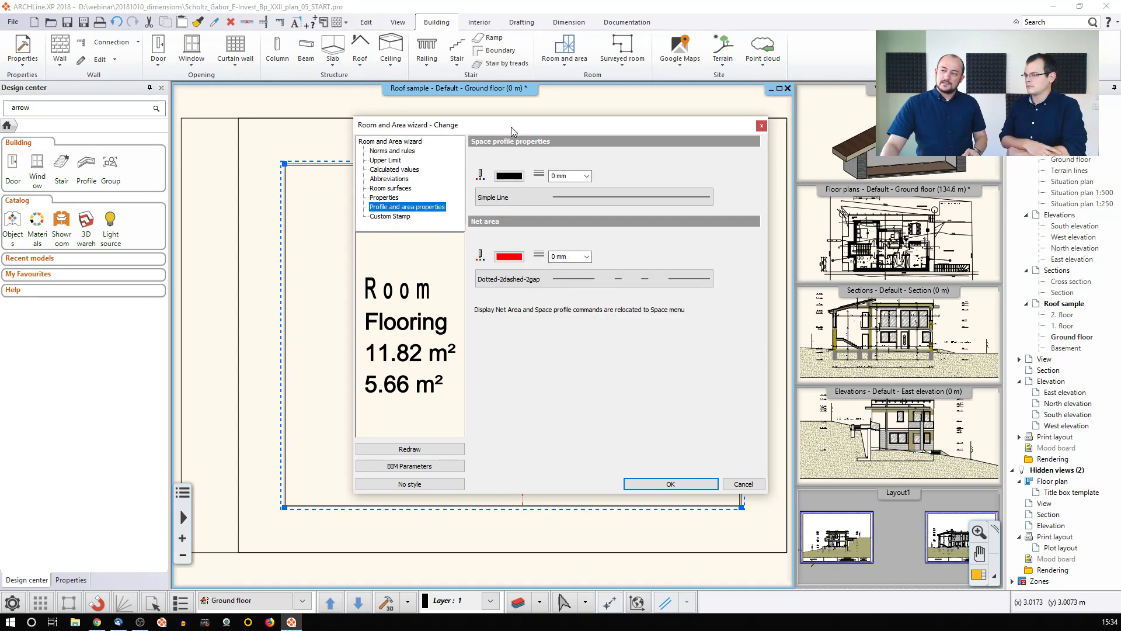
drag(511, 127, 676, 101)
drag(599, 92, 639, 89)
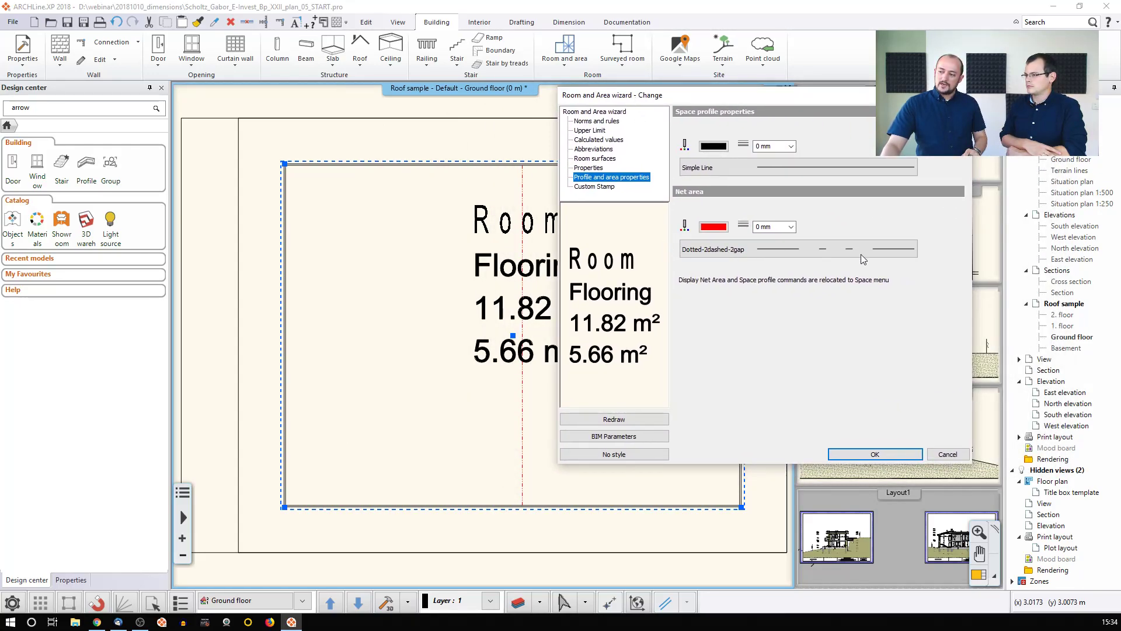
click(952, 457)
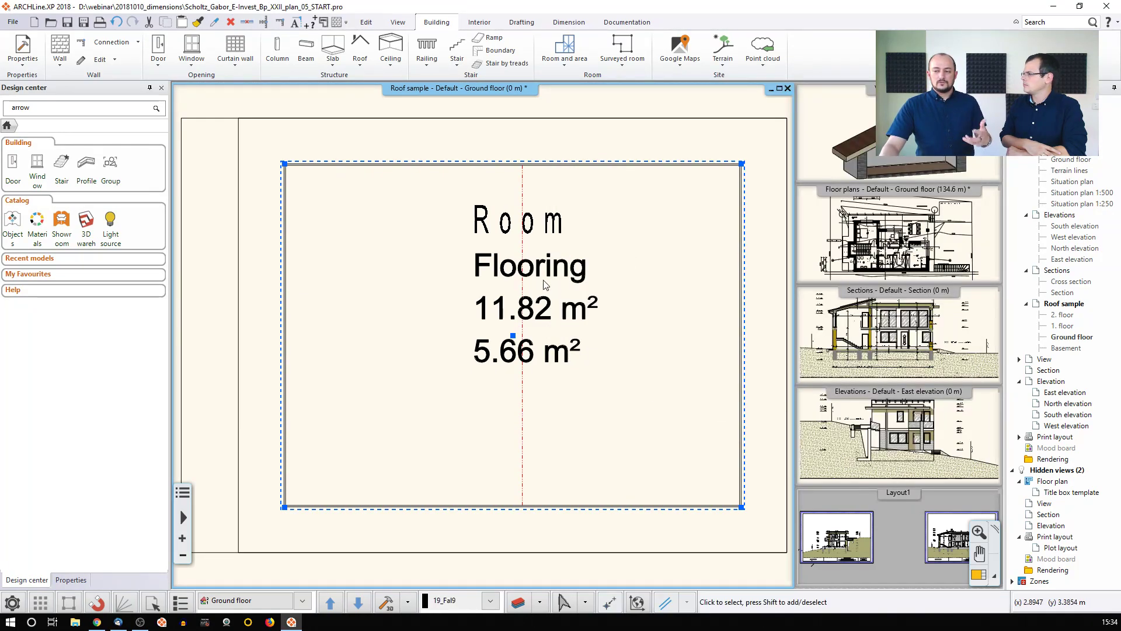
Turn off the net area display for the roof sample room
click(546, 254)
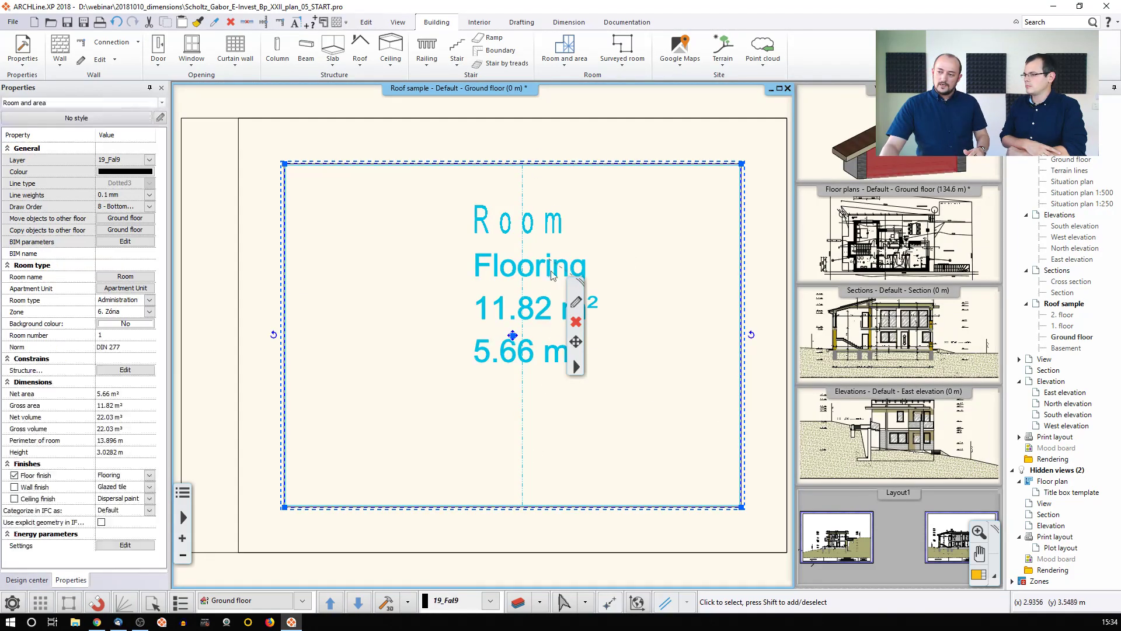
click(574, 374)
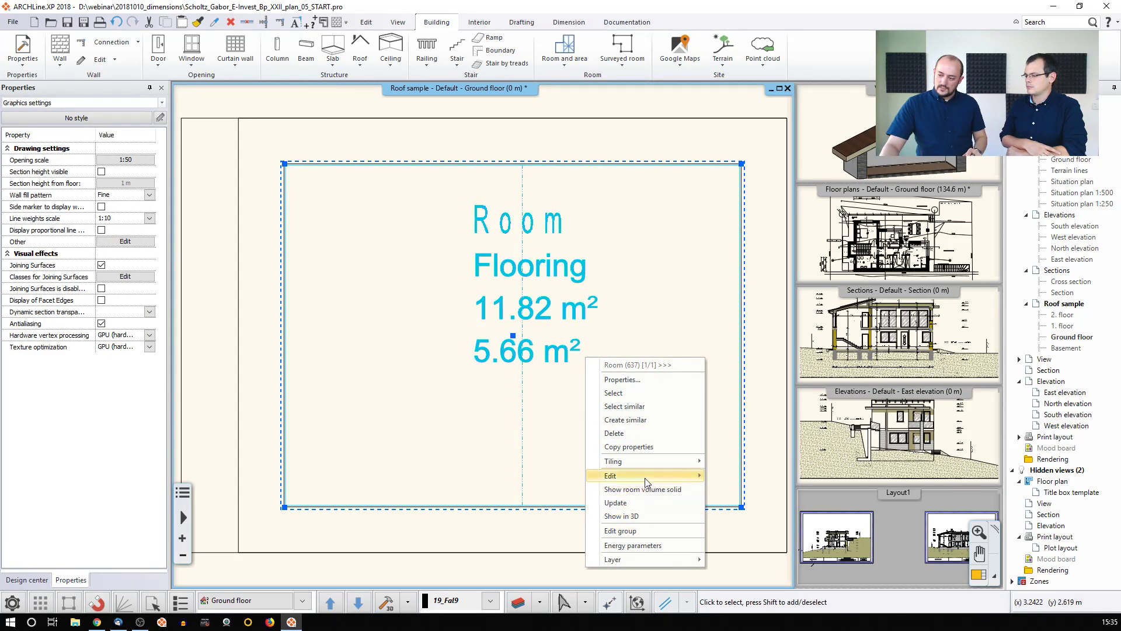
mouse_move(646, 477)
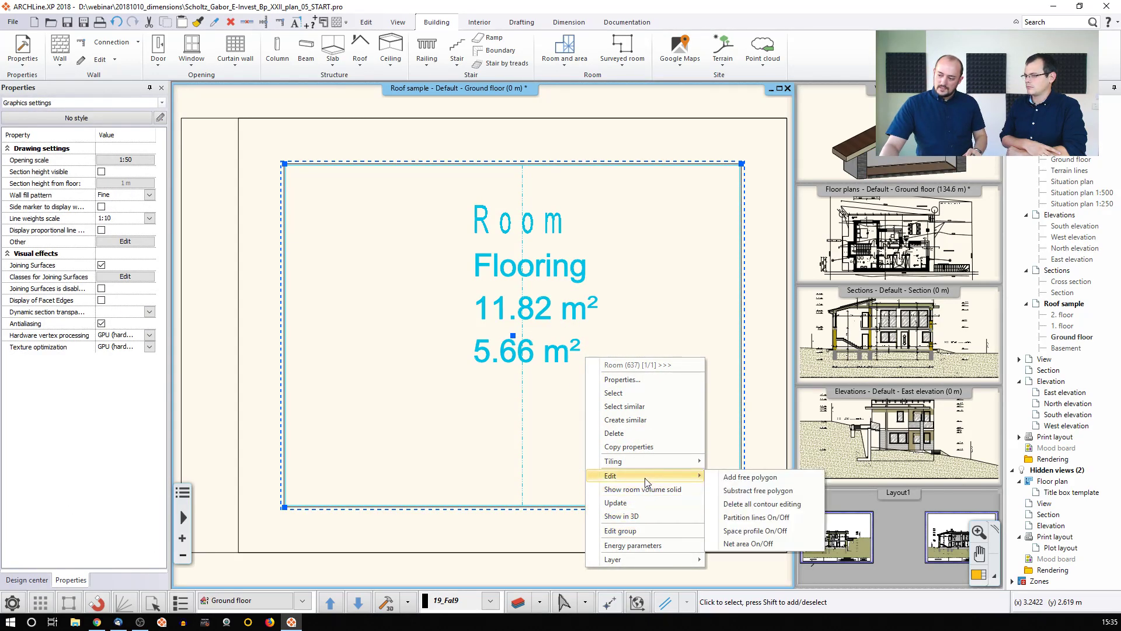
click(773, 544)
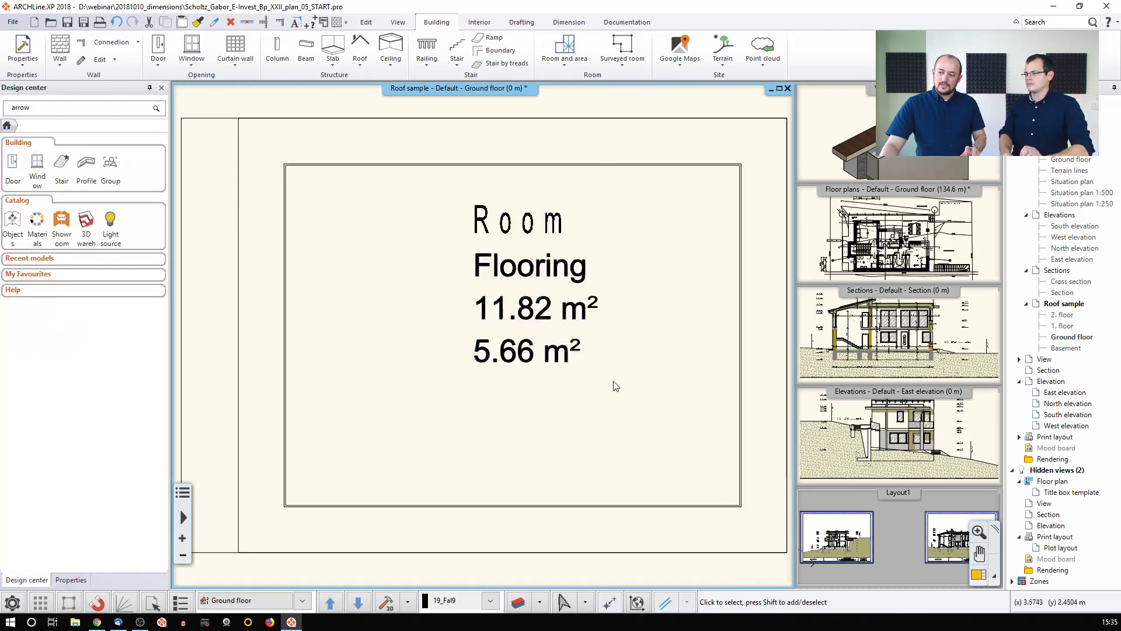
Turn the roof sample room's net area display back on
click(526, 306)
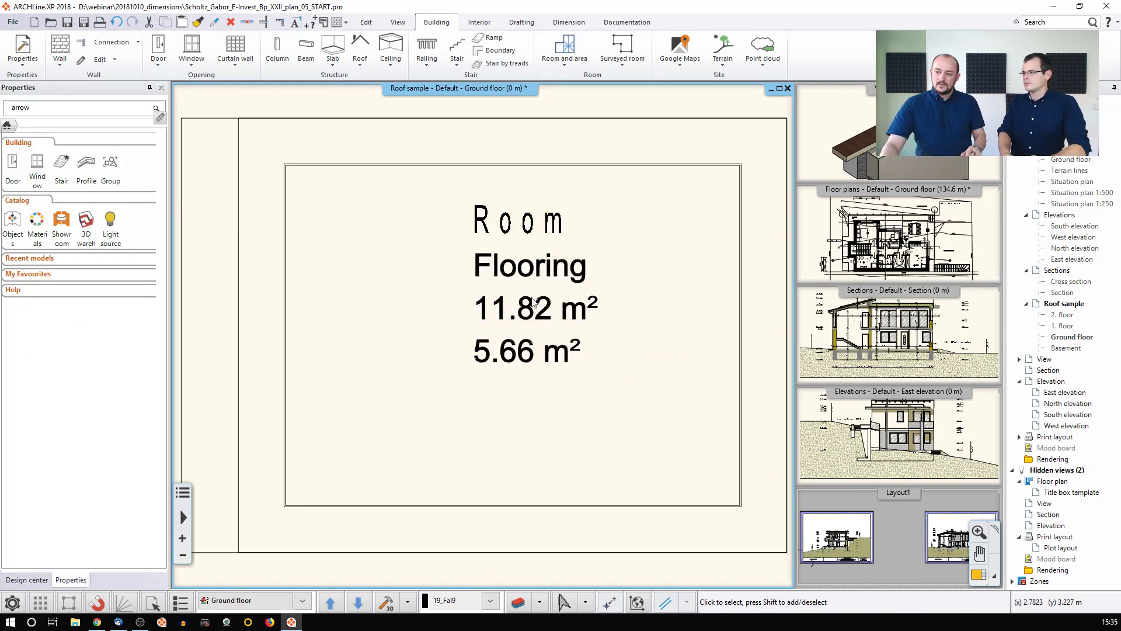
right_click(569, 398)
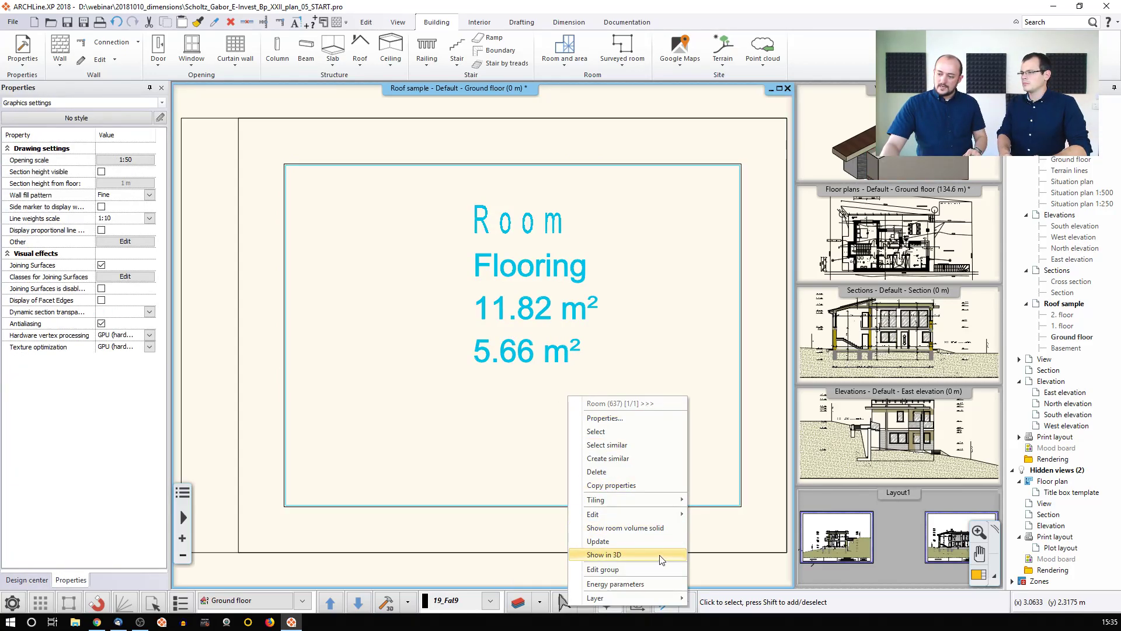
mouse_move(646, 519)
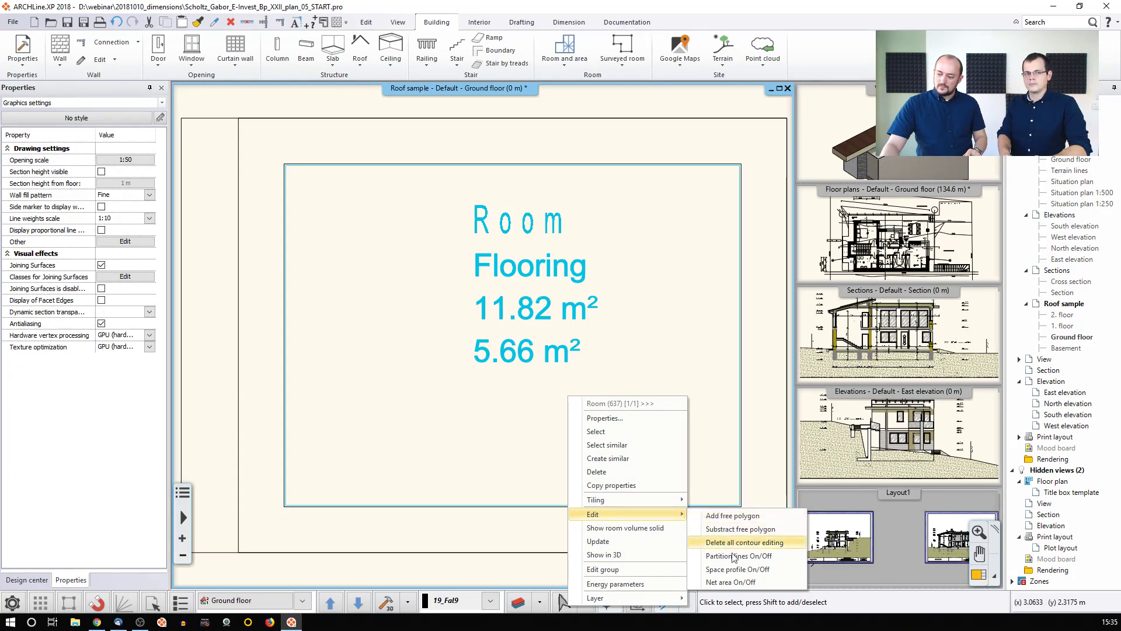
click(732, 583)
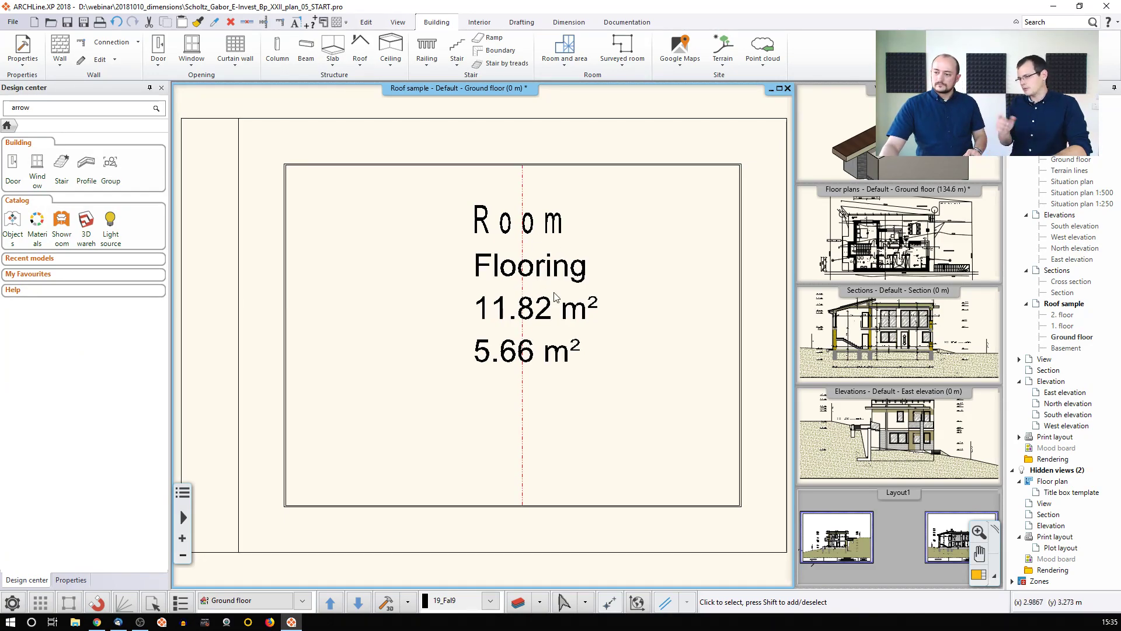
Save and close the Roof sample plan and return to the Ground floor plan
click(788, 90)
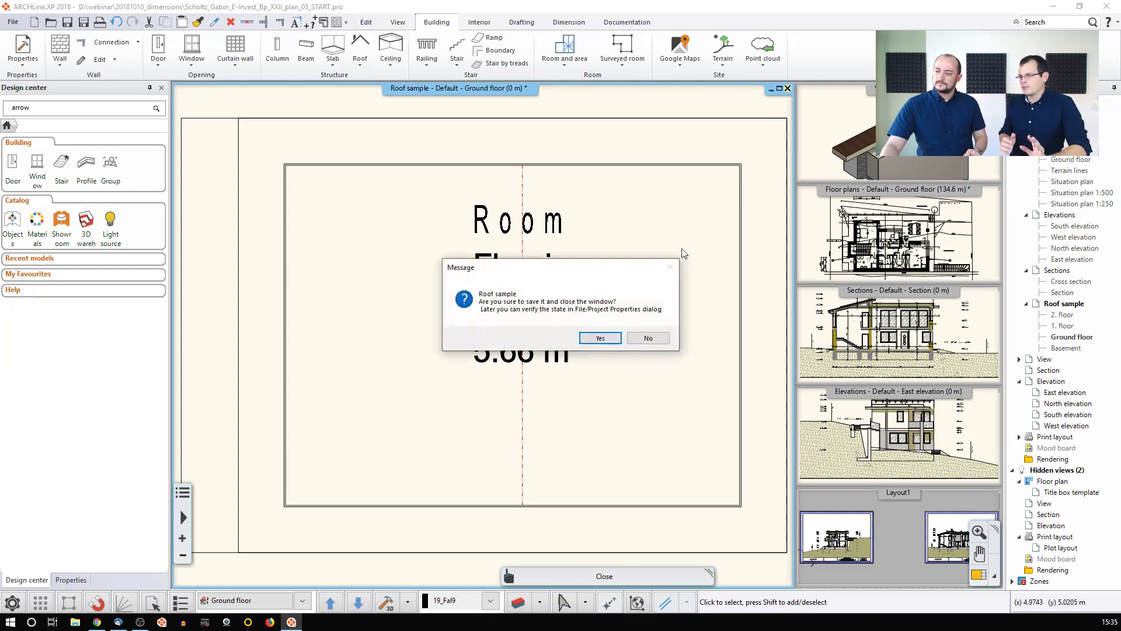
click(601, 342)
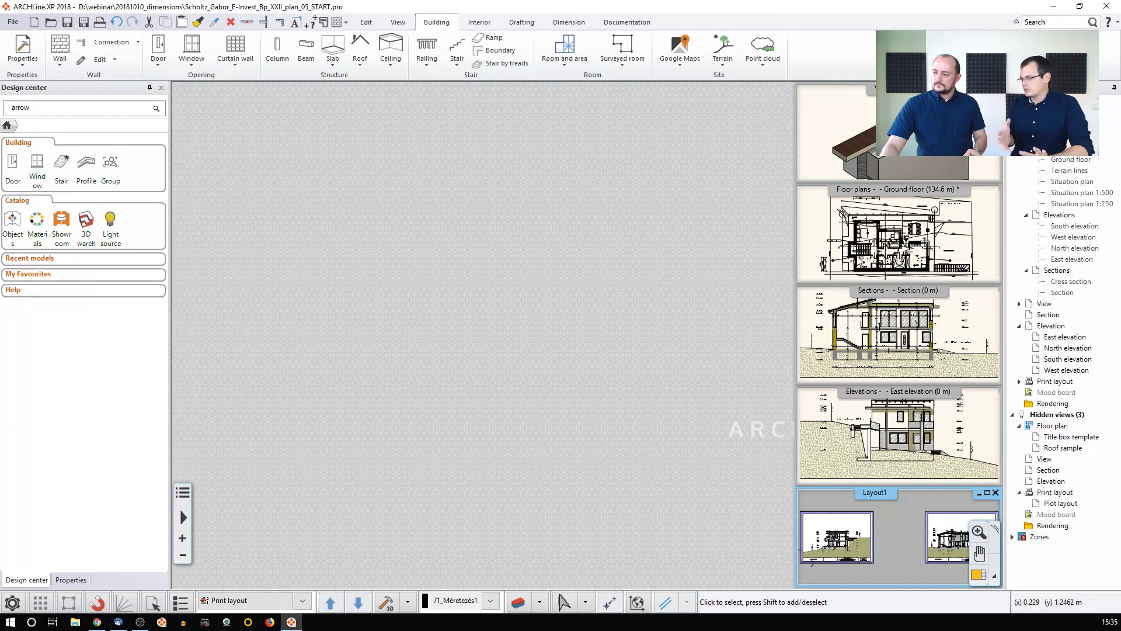
click(859, 260)
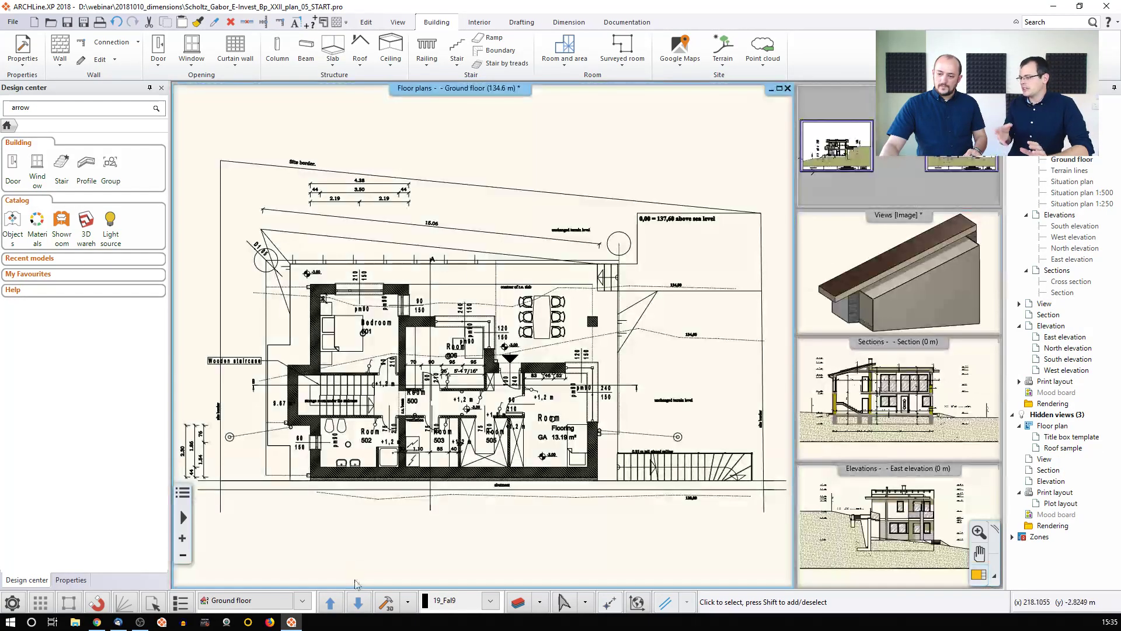
Rebuild the house's 3D model, view its exterior up close and return to the Ground floor plan
click(384, 602)
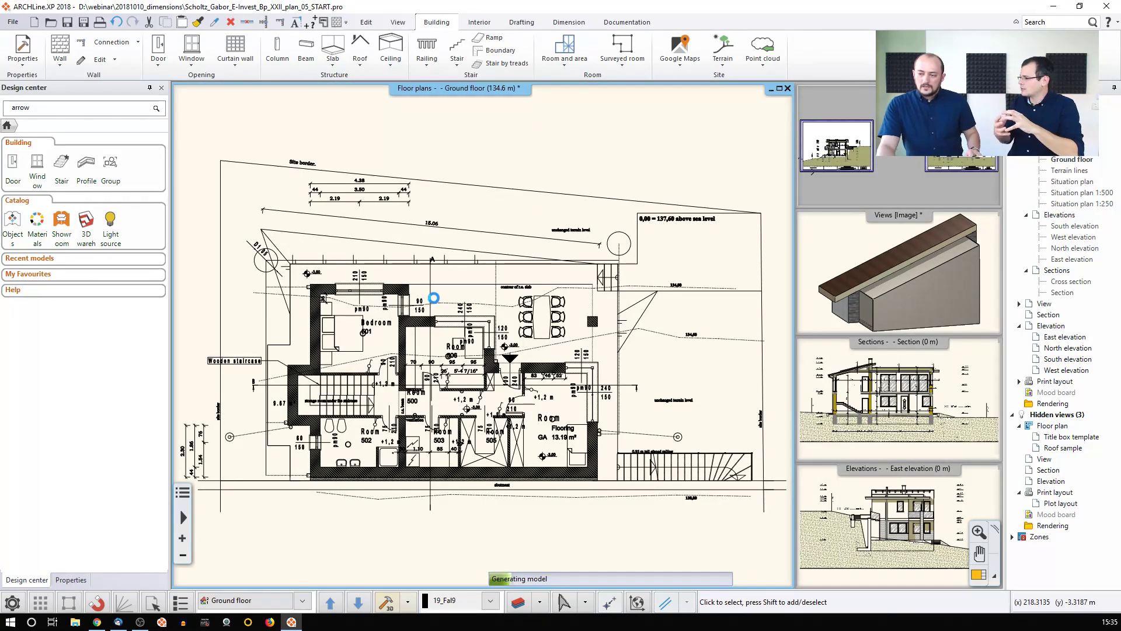
click(871, 264)
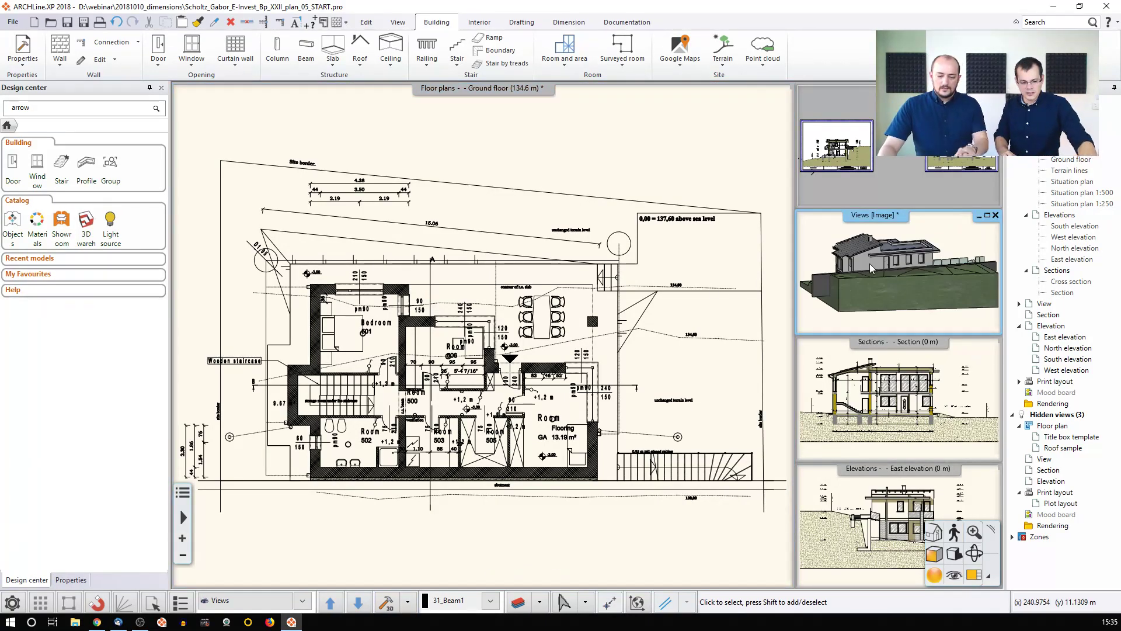
scroll(867, 261, up, 5)
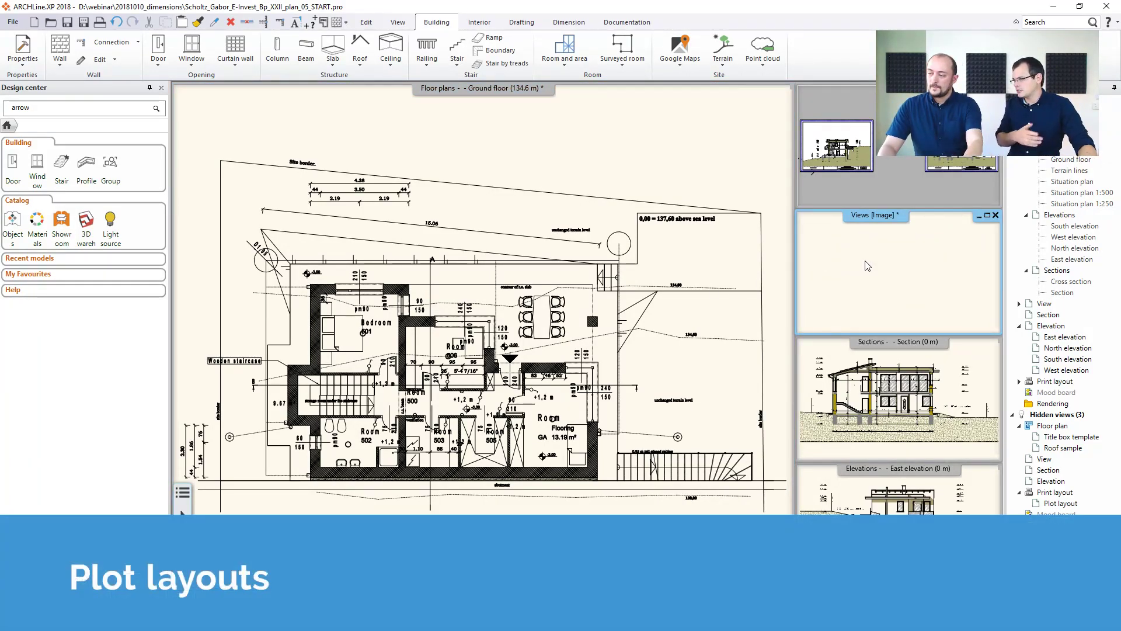
scroll(841, 265, up, 8)
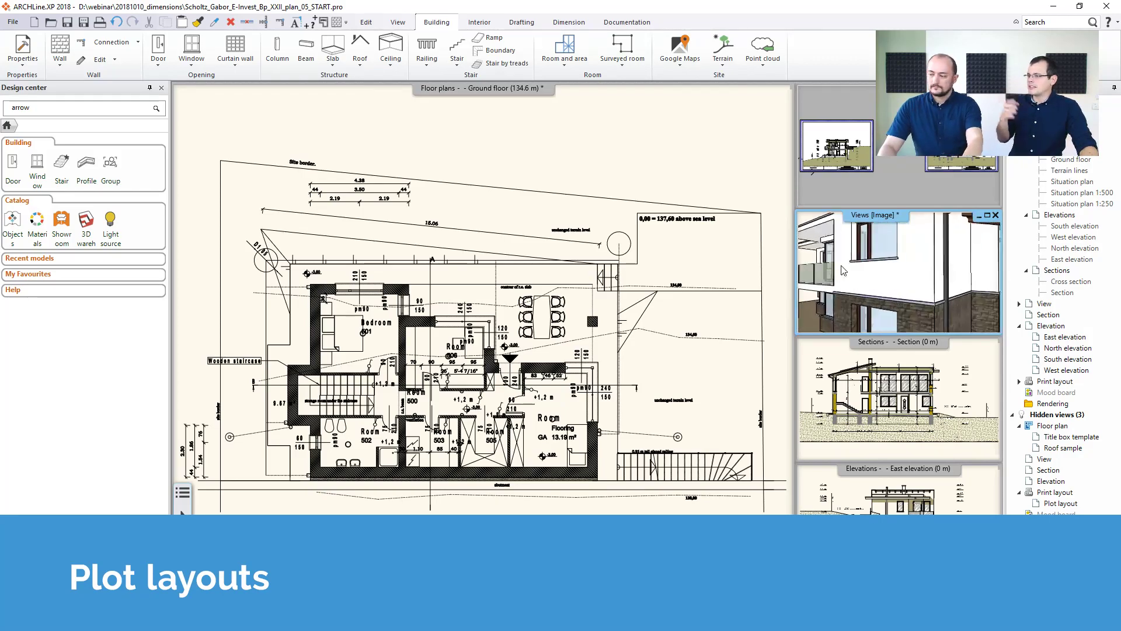
scroll(841, 264, down, 8)
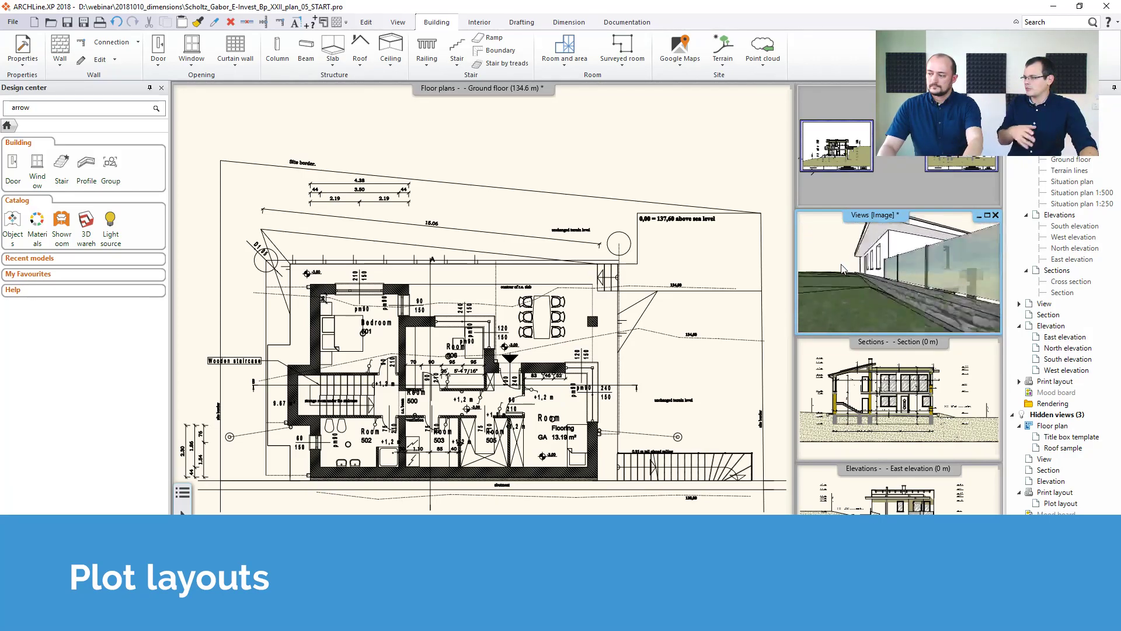
click(571, 274)
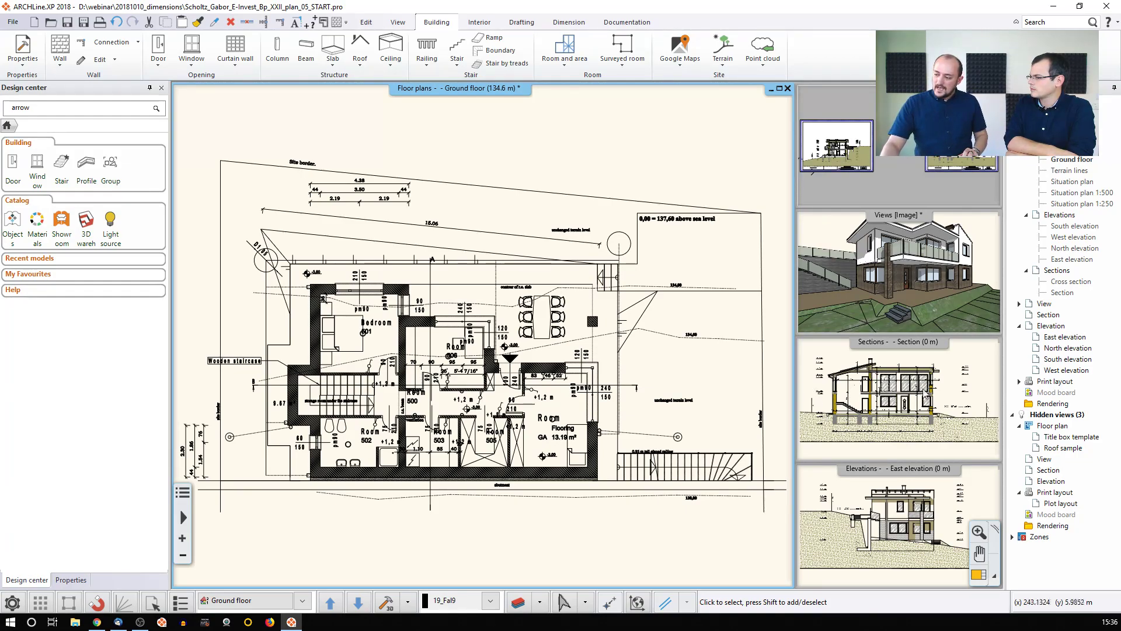
Examine the drawings on the existing print layout, then compare them with the Ground floor plan
click(877, 171)
scroll(876, 170, up, 5)
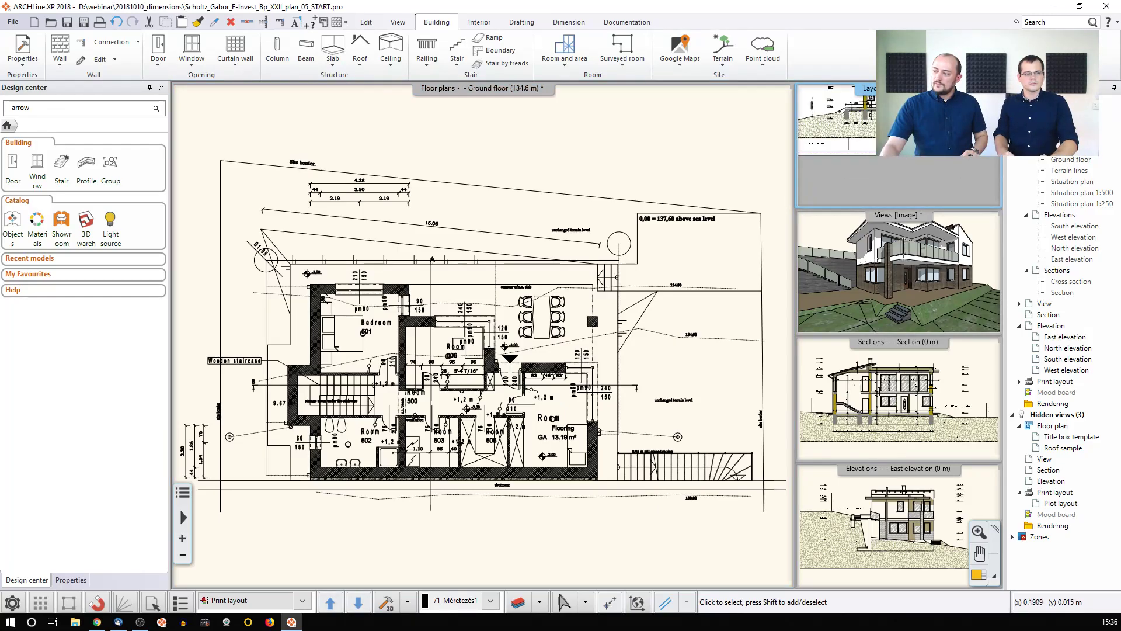
scroll(916, 170, up, 2)
scroll(915, 167, down, 4)
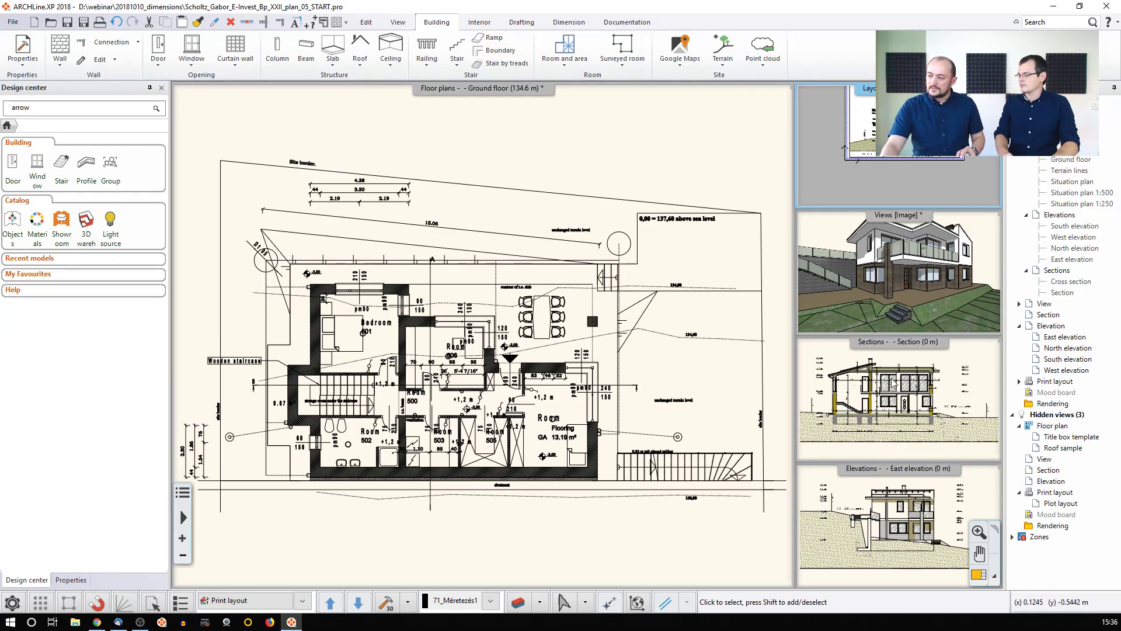
scroll(846, 170, down, 3)
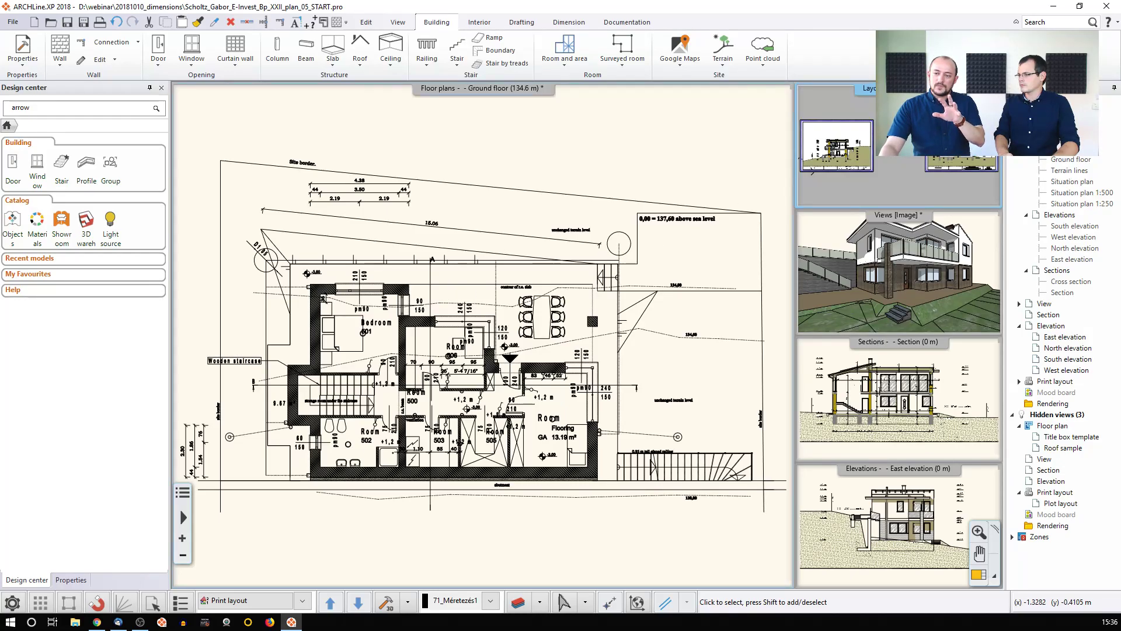
click(470, 283)
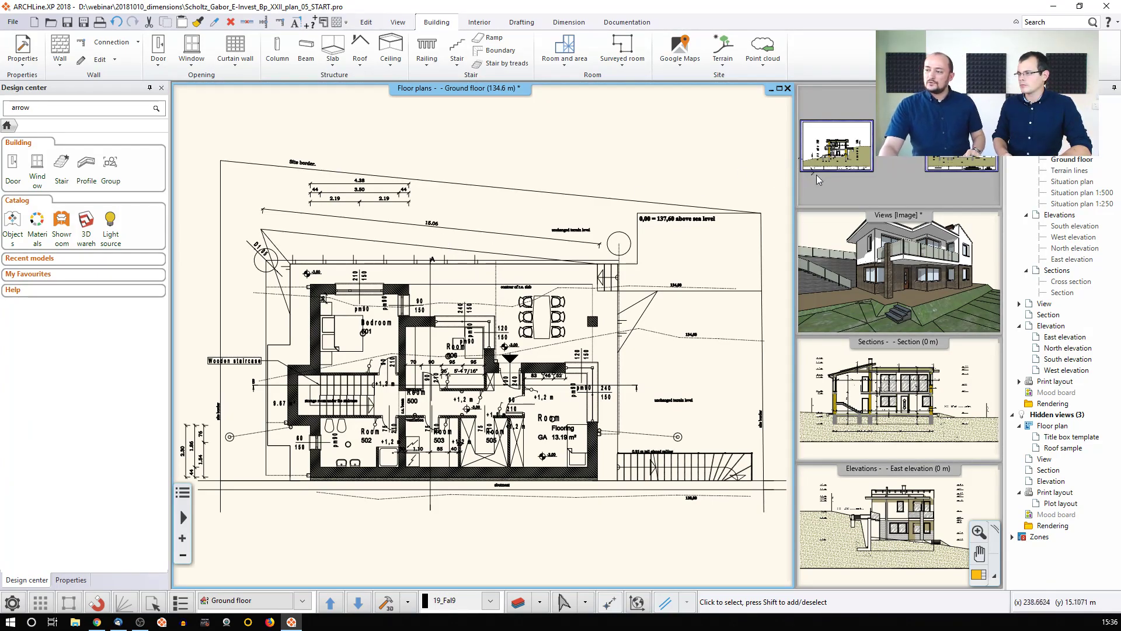
click(833, 186)
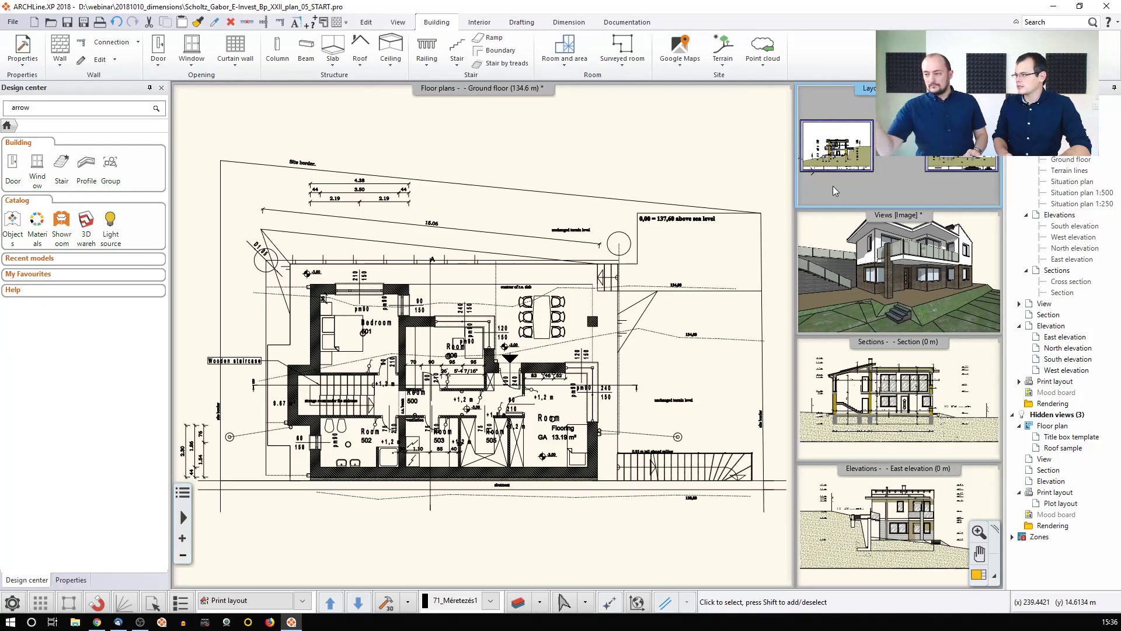
Prepare a new landscape ISO A3 297x420 mm plot layout from the Ground floor plan with the English1_horizontal plot stamp
click(627, 23)
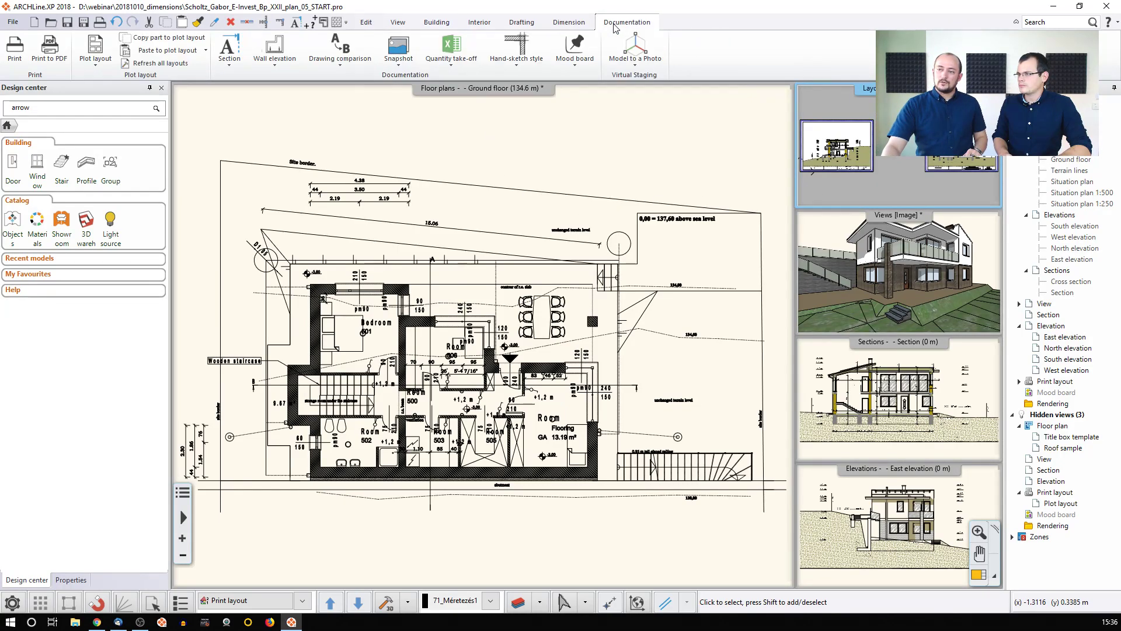
click(95, 58)
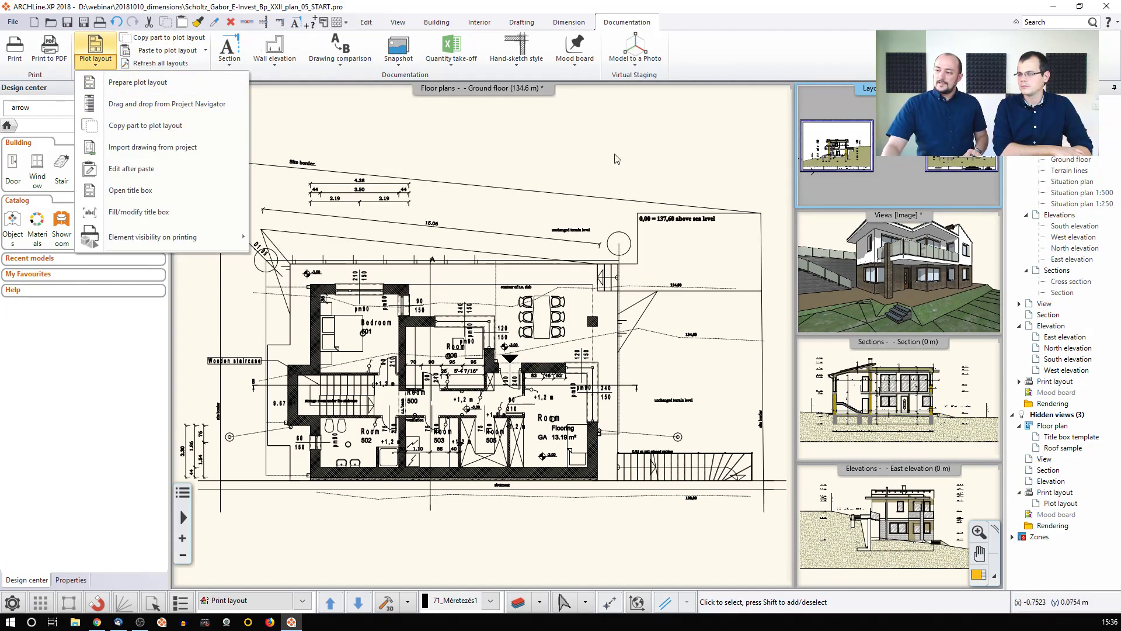
click(672, 170)
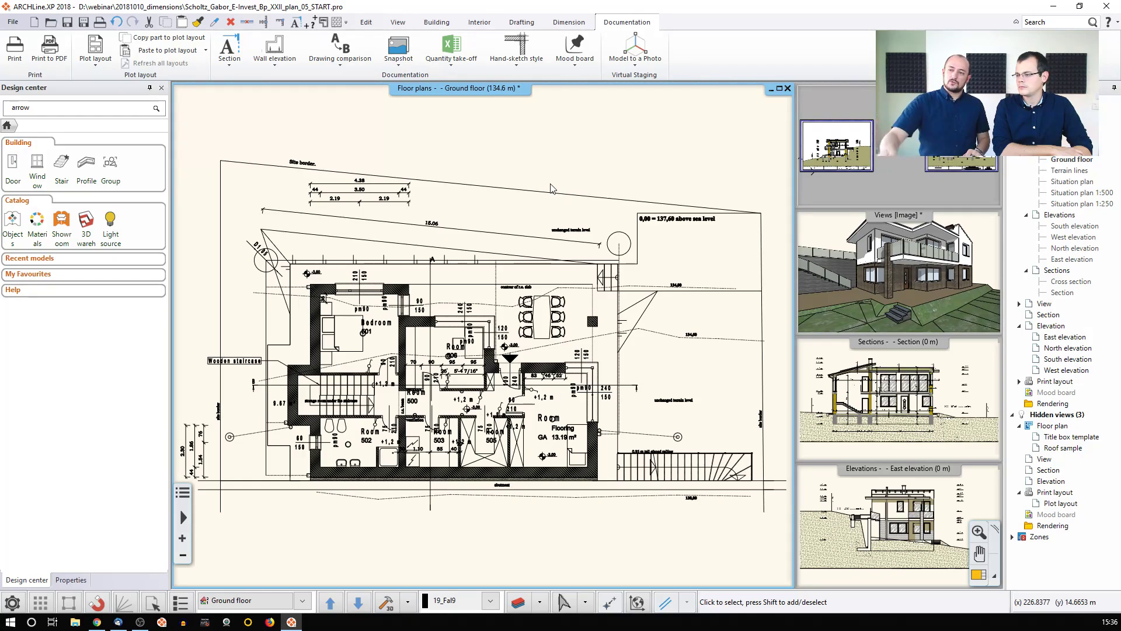
click(95, 52)
click(114, 89)
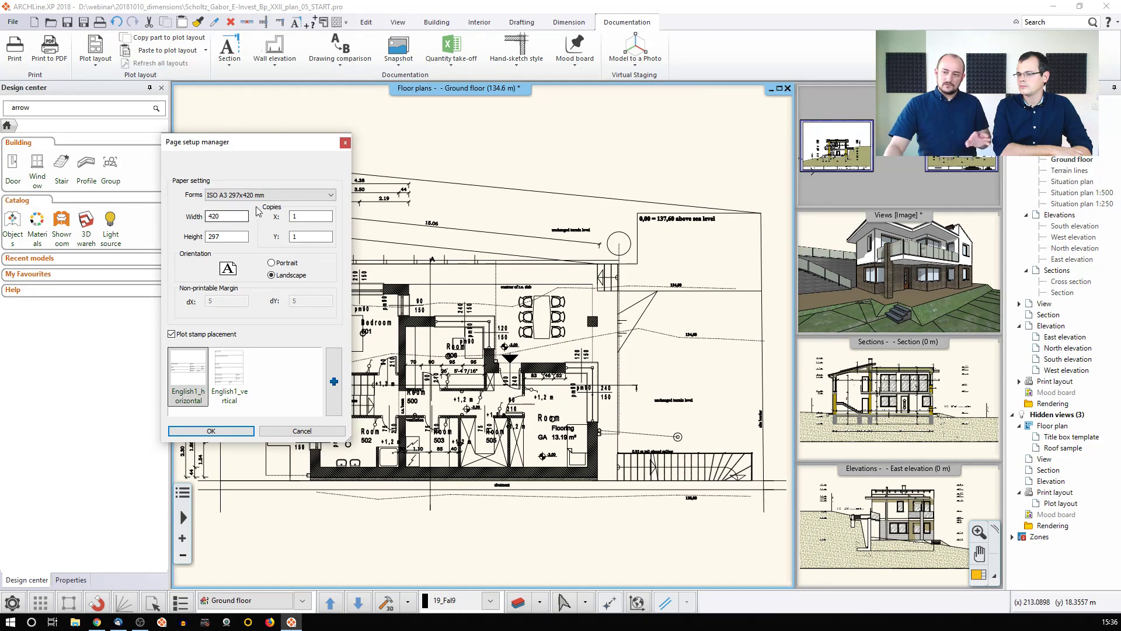
click(259, 199)
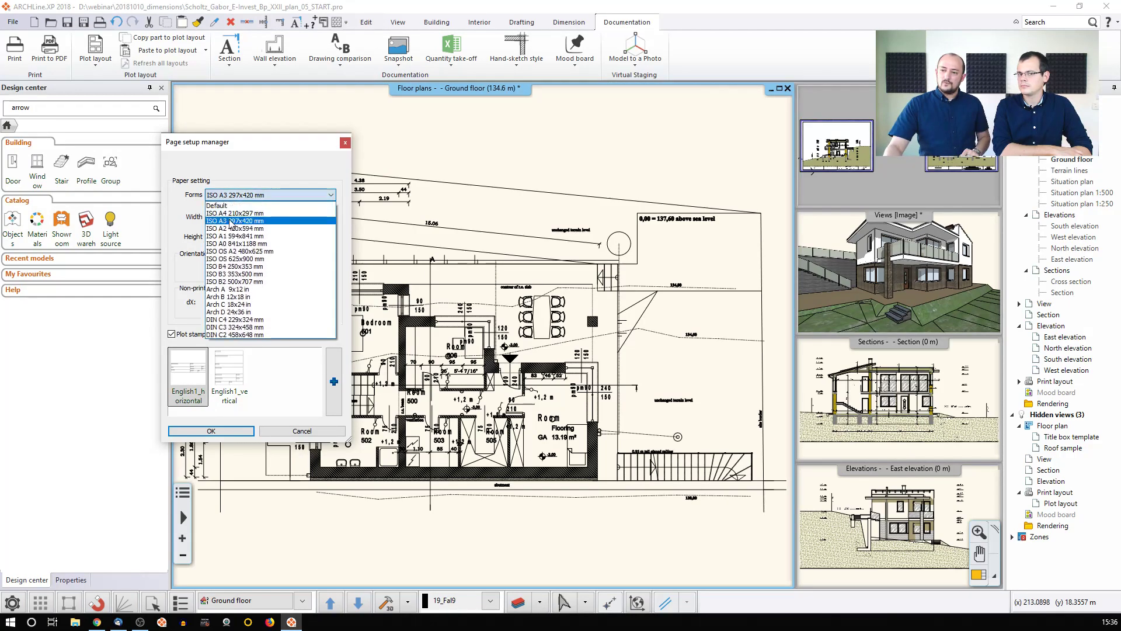
click(232, 221)
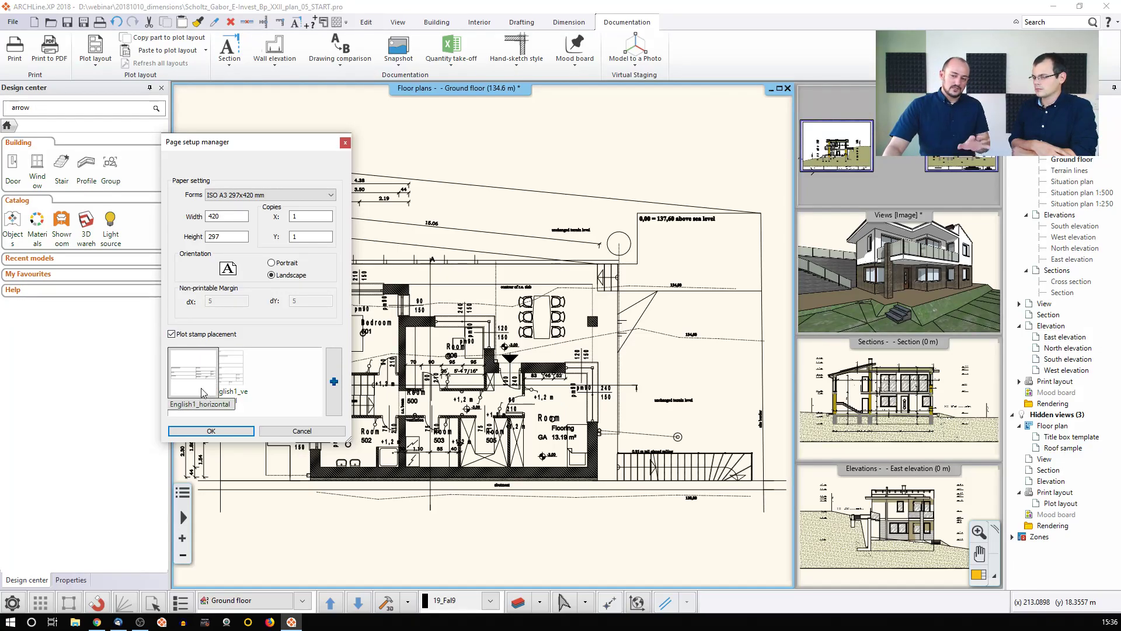
click(212, 431)
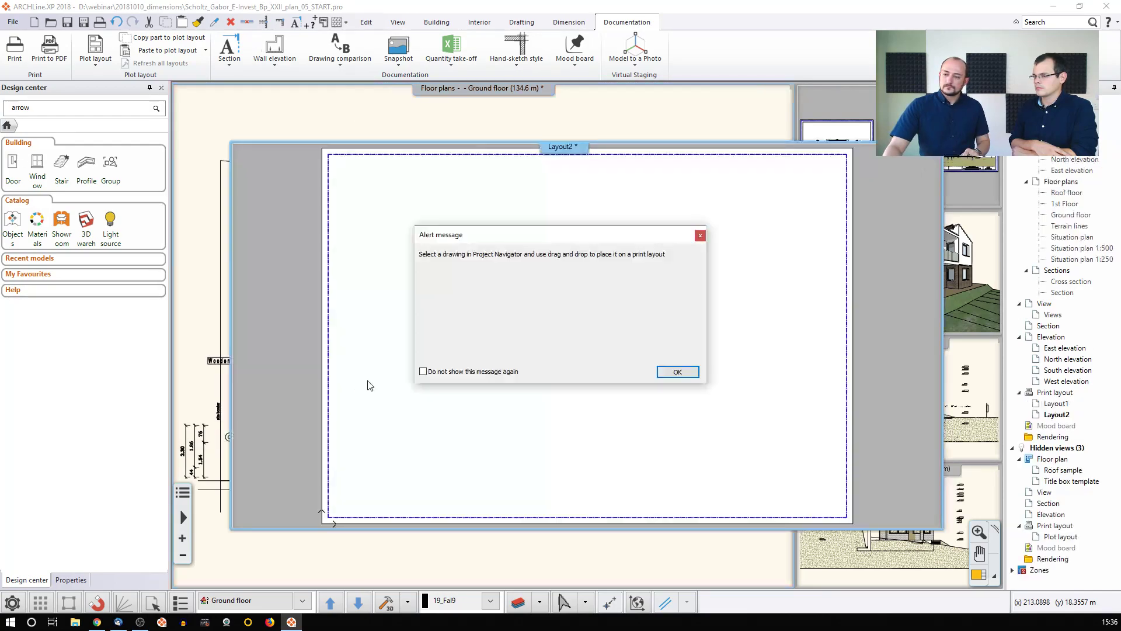
Fill the new layout's title box with the project parameters through Update Project parameters
click(678, 373)
drag(597, 173, 492, 93)
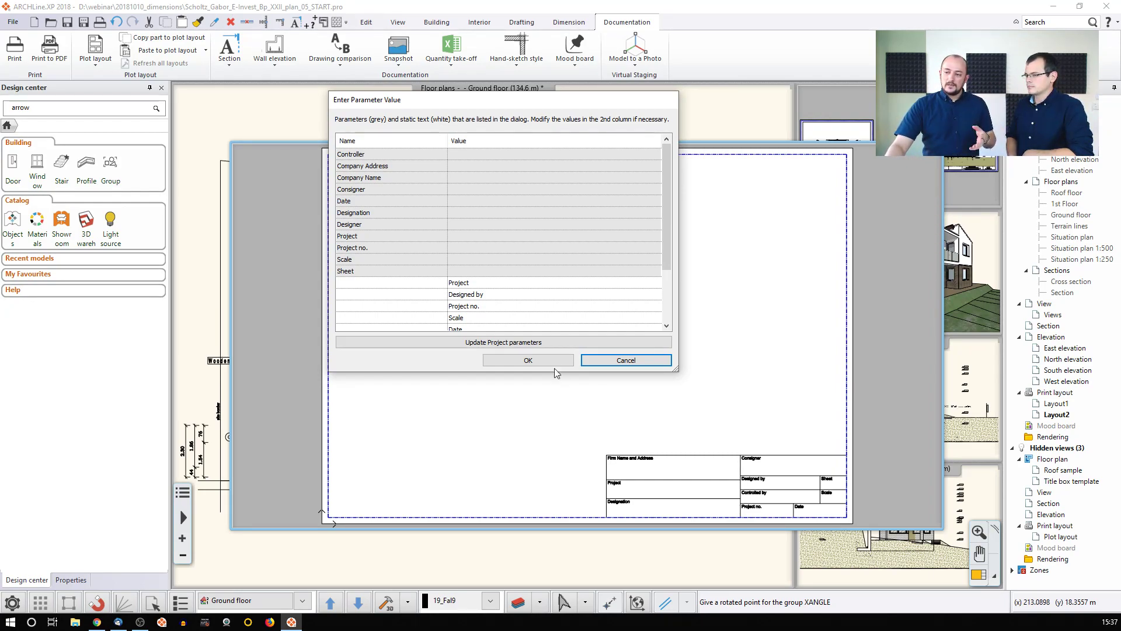
click(499, 345)
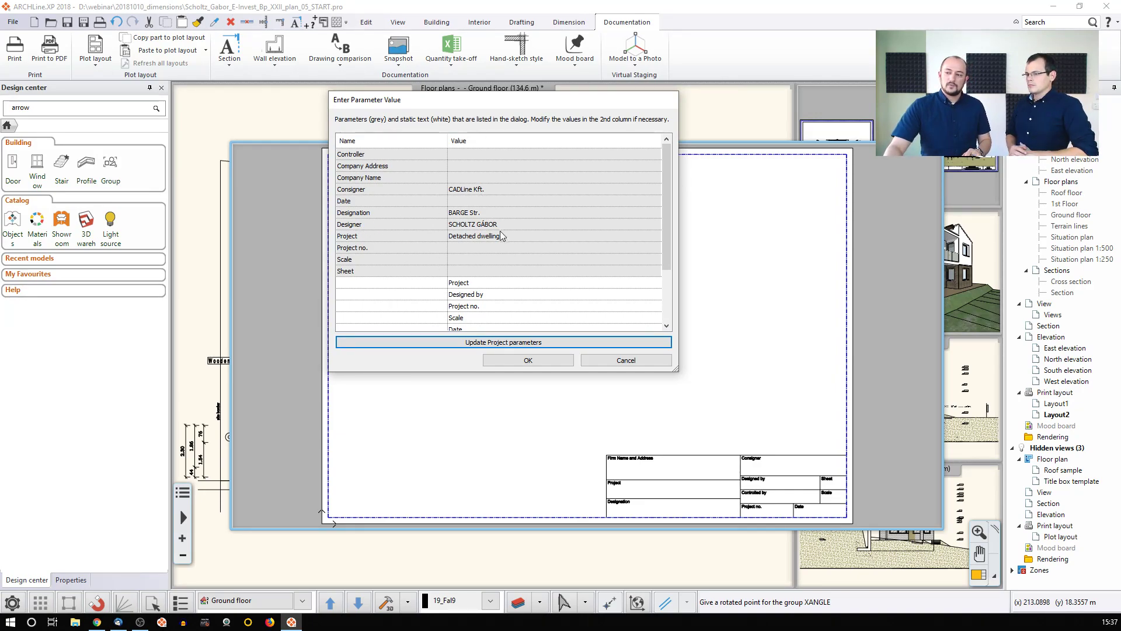
click(527, 361)
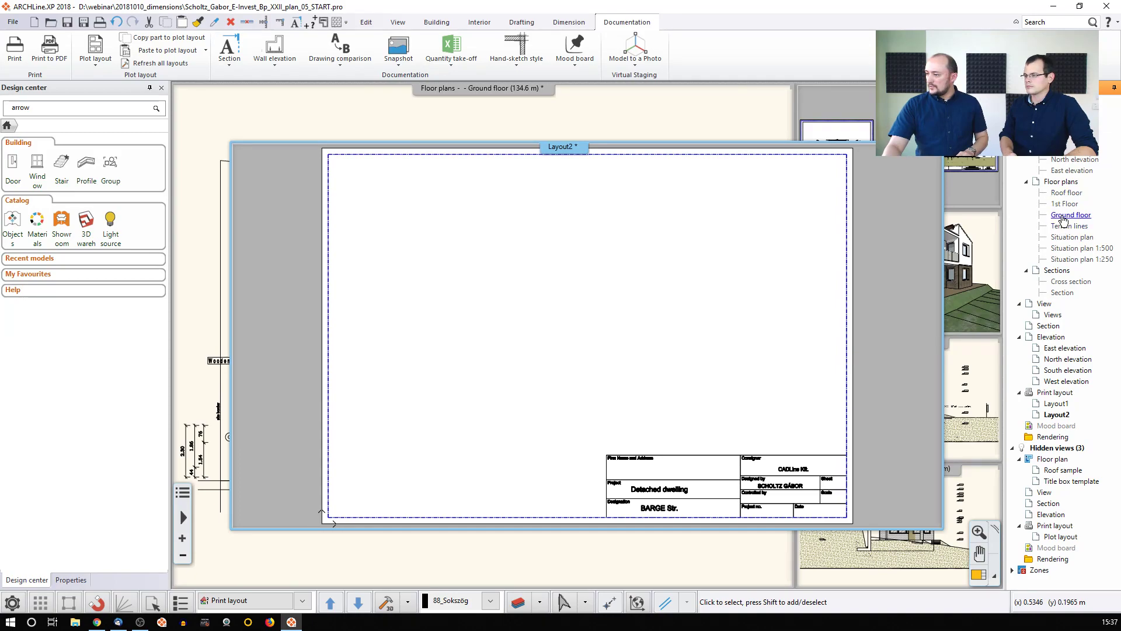
Place the Ground floor plan on the new A3 layout at scale 1:100, above the title box
drag(1065, 219, 421, 328)
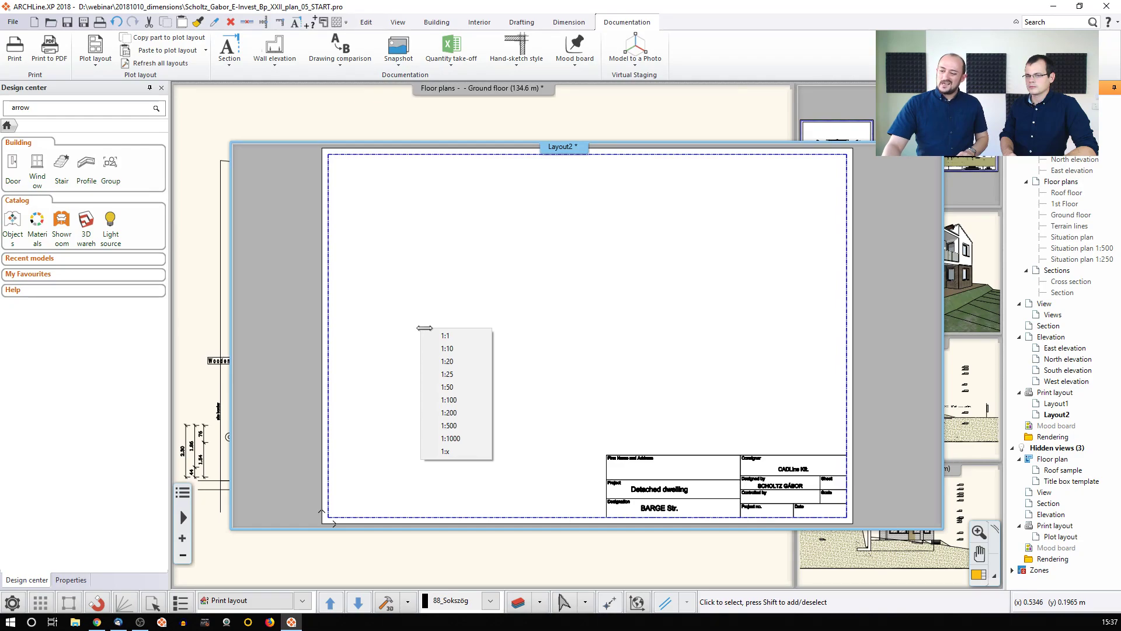
click(461, 399)
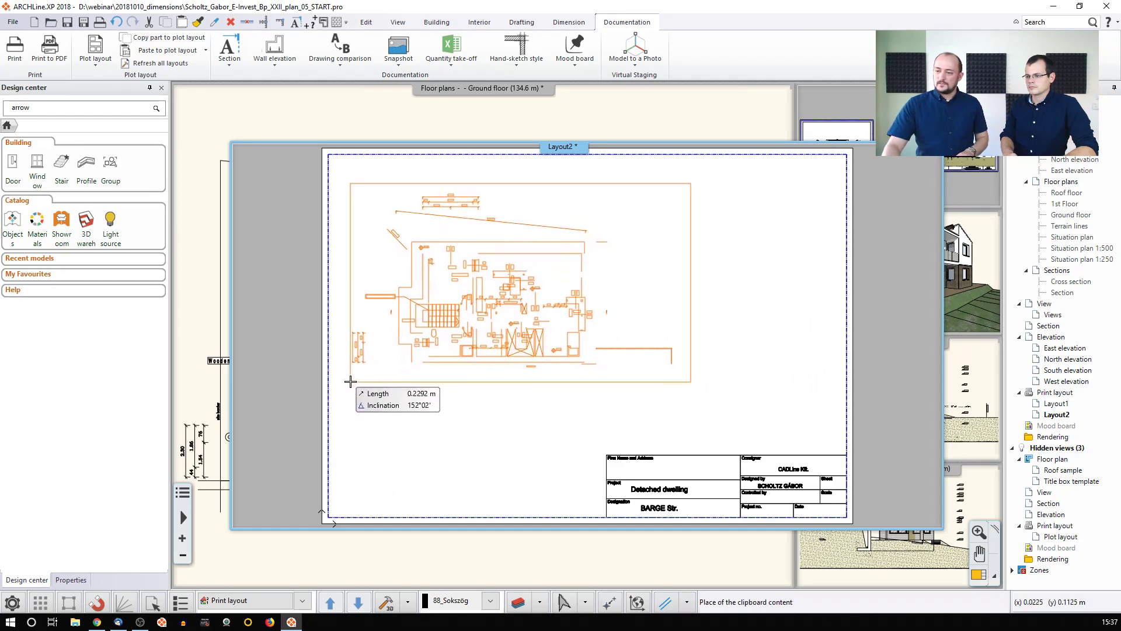
scroll(410, 389, up, 2)
scroll(410, 389, down, 2)
click(389, 404)
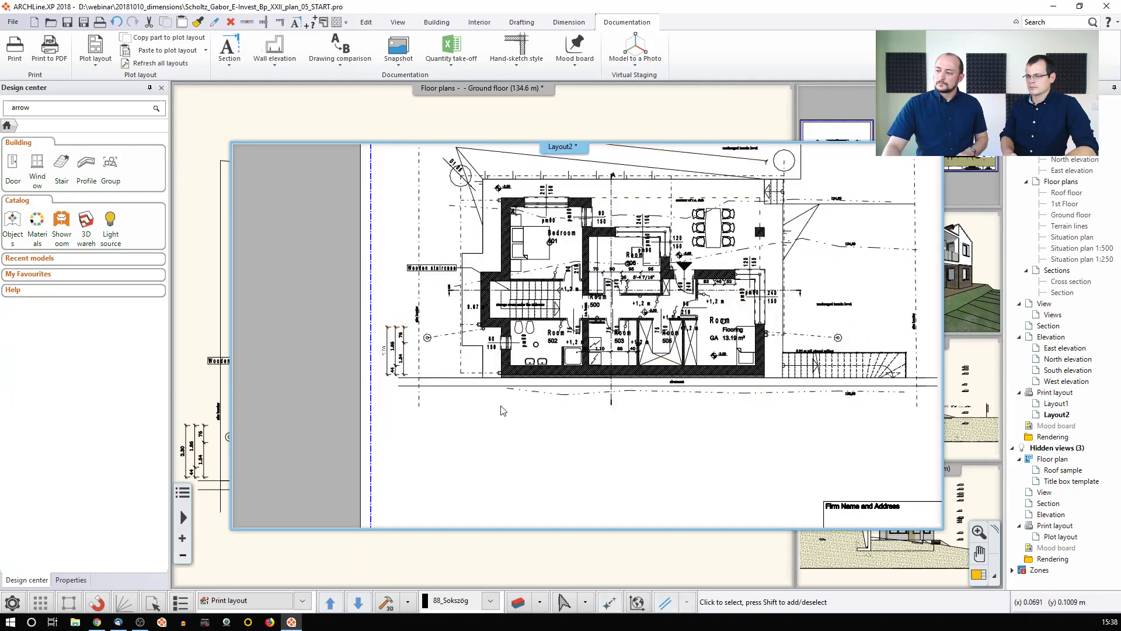
scroll(505, 410, down, 2)
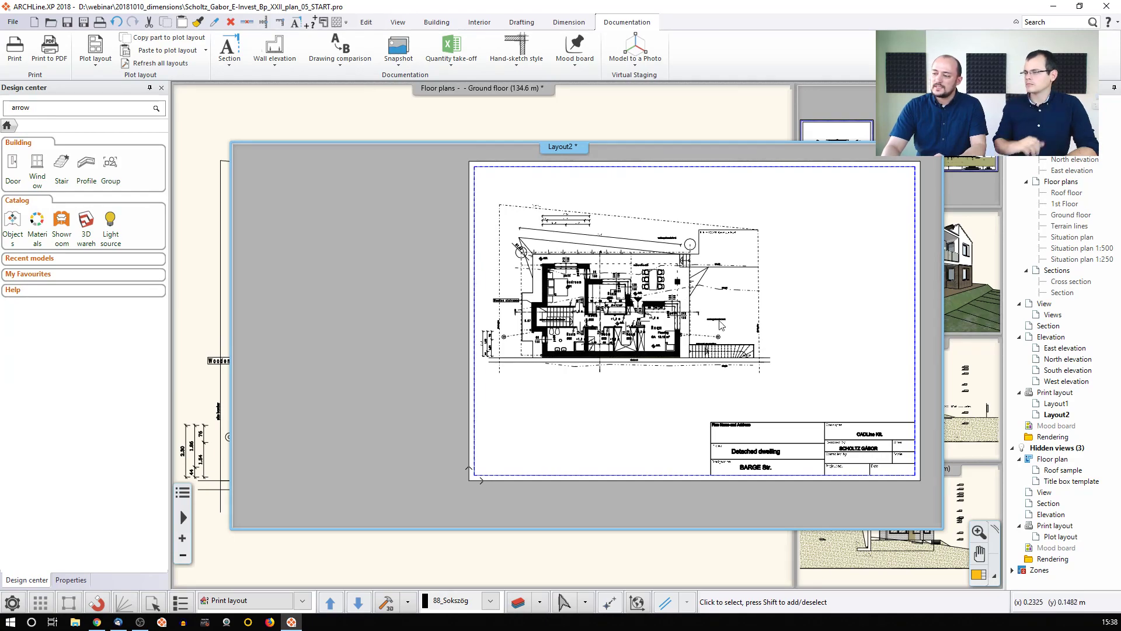
Crop the right edge of the placed 1:100 Ground floor drawing inward by about 0.045 m
click(613, 302)
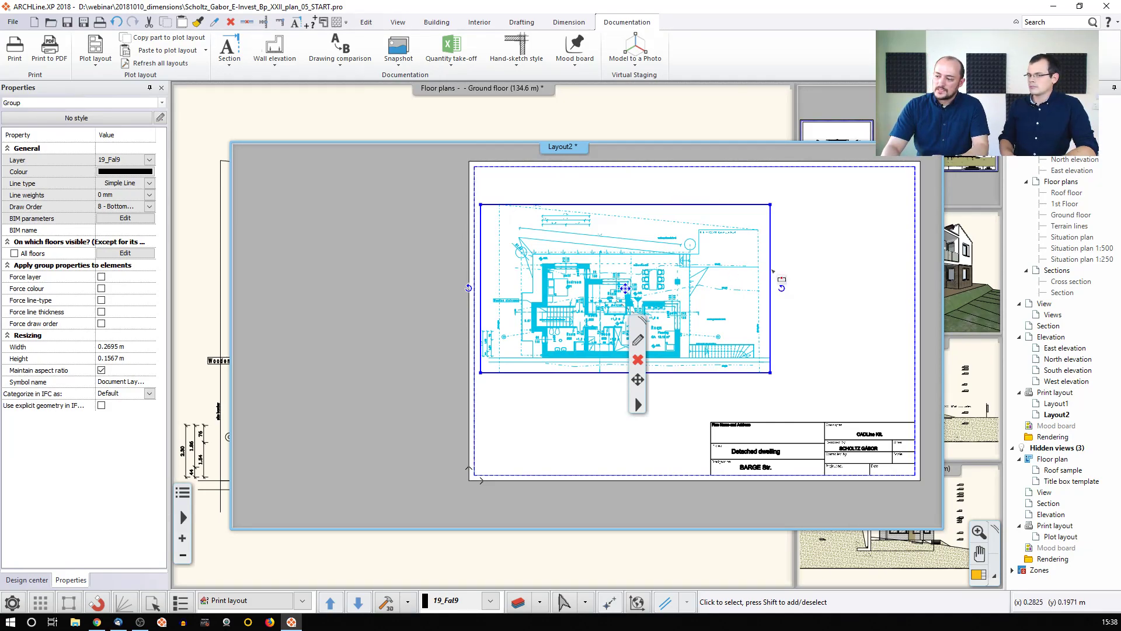
right_click(774, 272)
click(796, 279)
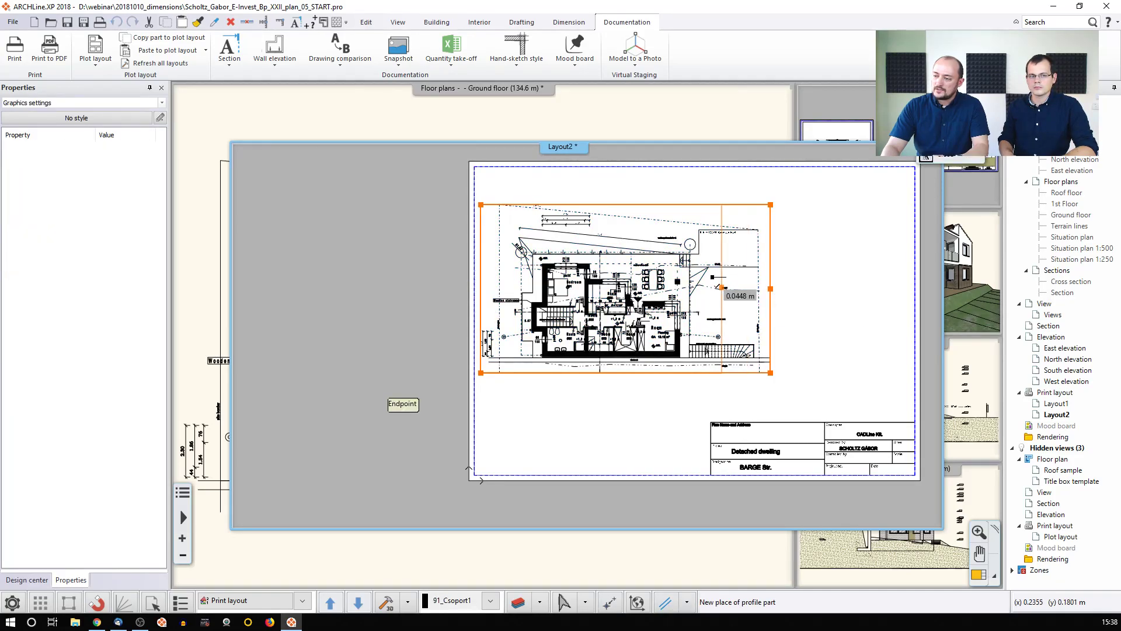
click(721, 285)
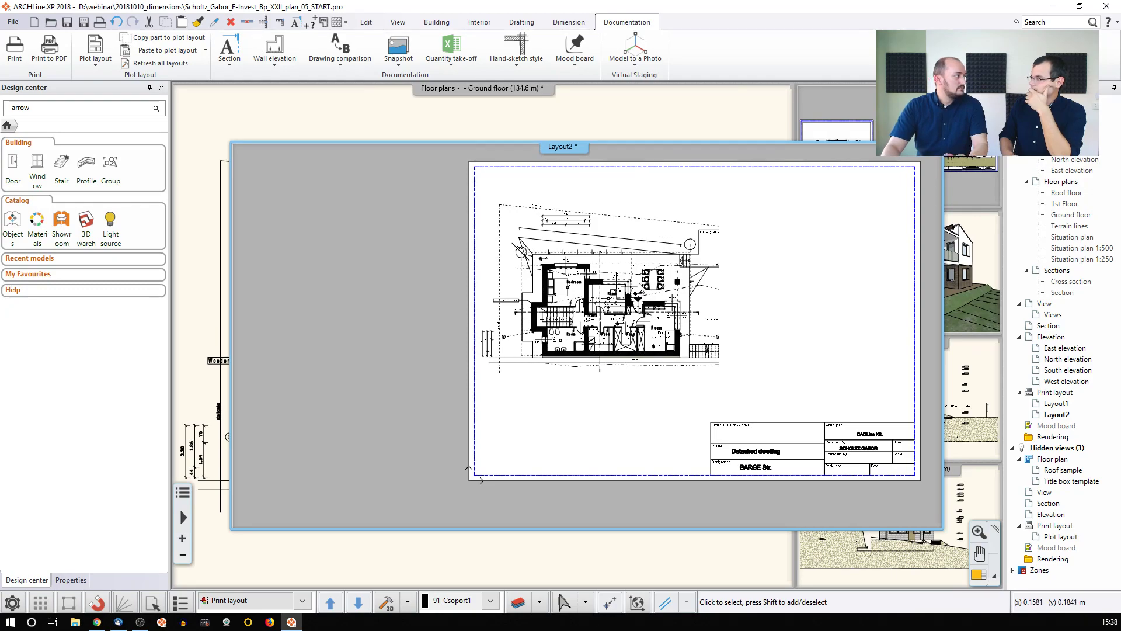
Place a second copy of the Ground floor plan at scale 1:50, overlapping the sheet's right edge
click(1065, 217)
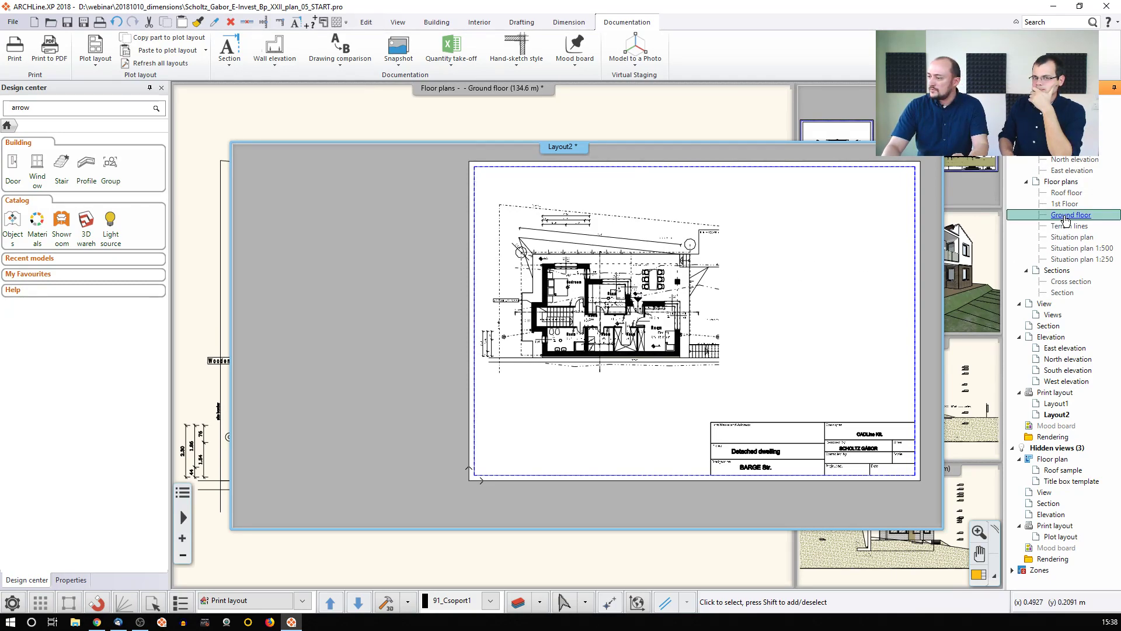
drag(1066, 221, 781, 261)
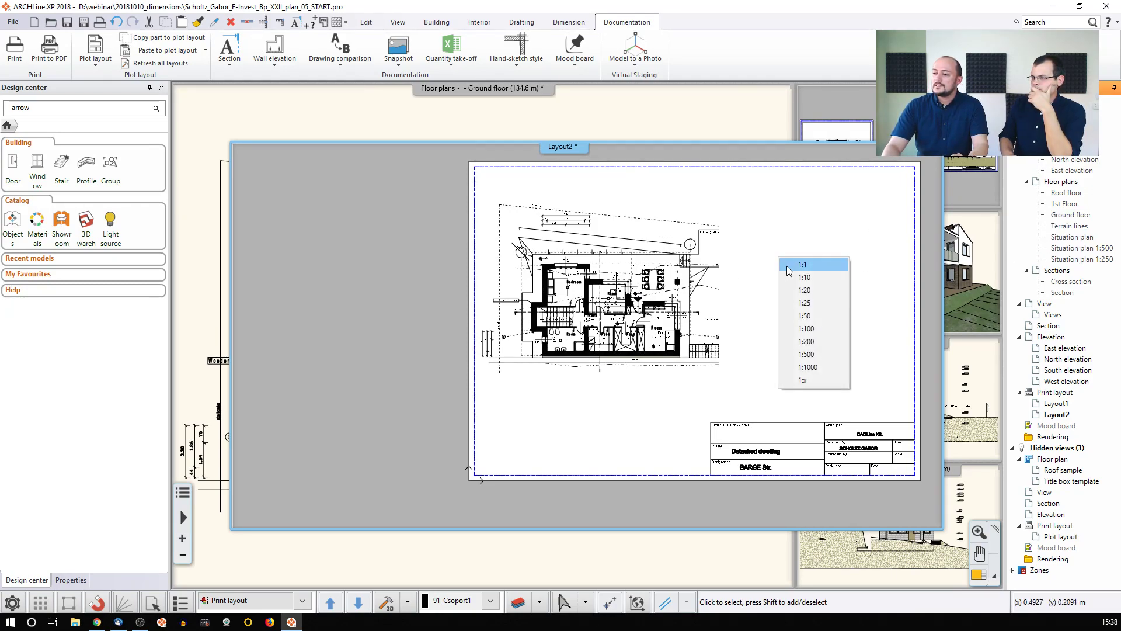
click(815, 315)
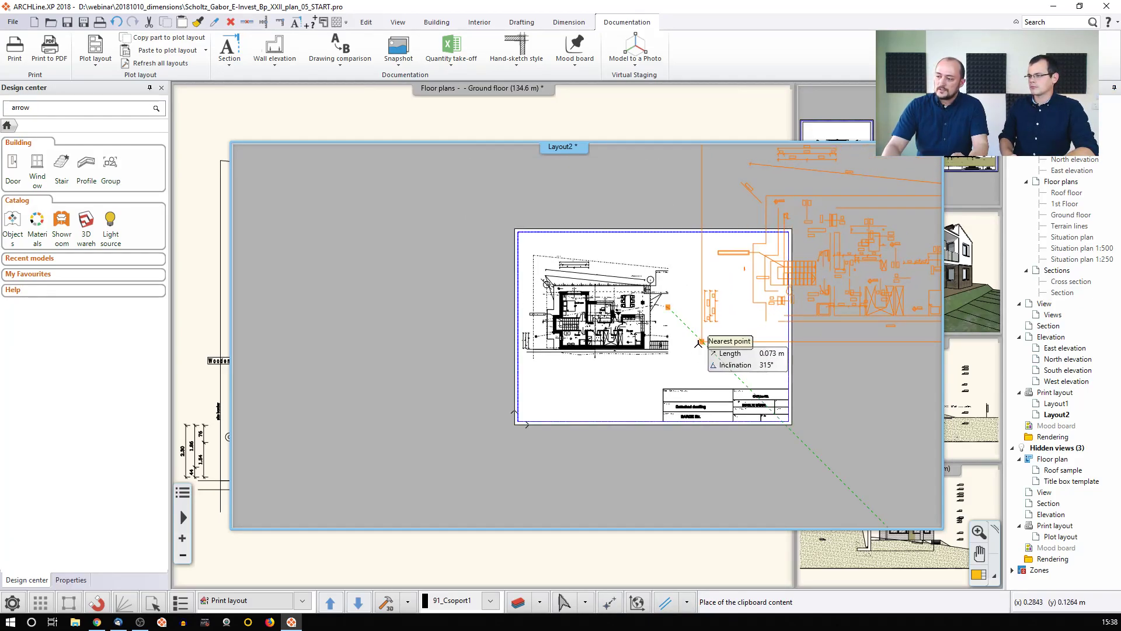
click(729, 345)
Crop the 1:50 drawing's right edge by about 0.316 m and its bottom edge by about 0.104 m
click(730, 345)
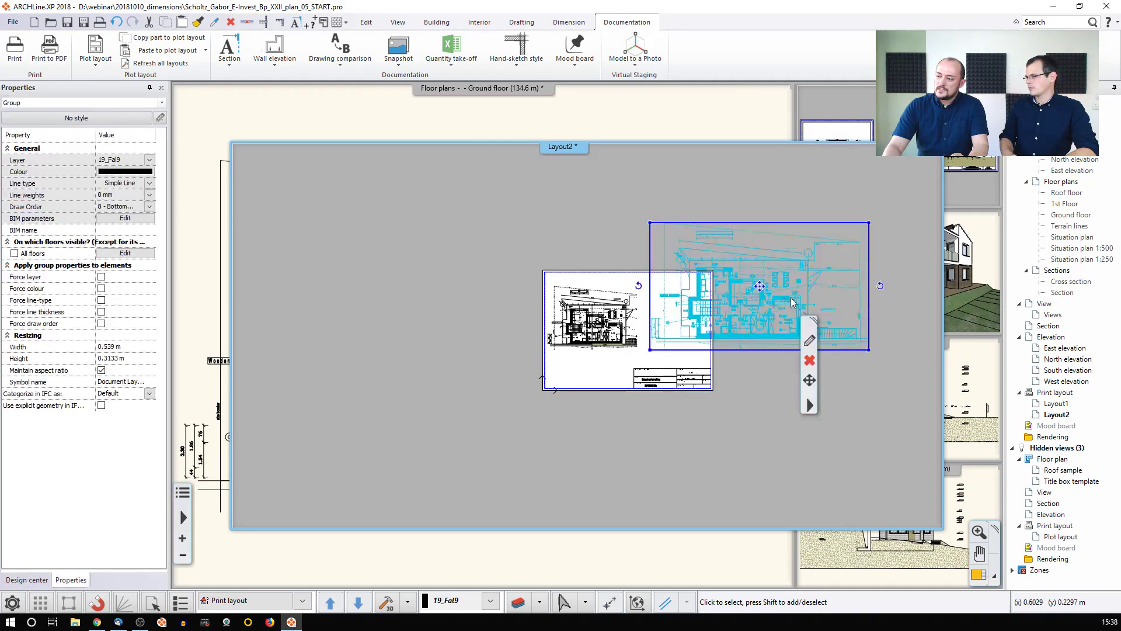
click(891, 286)
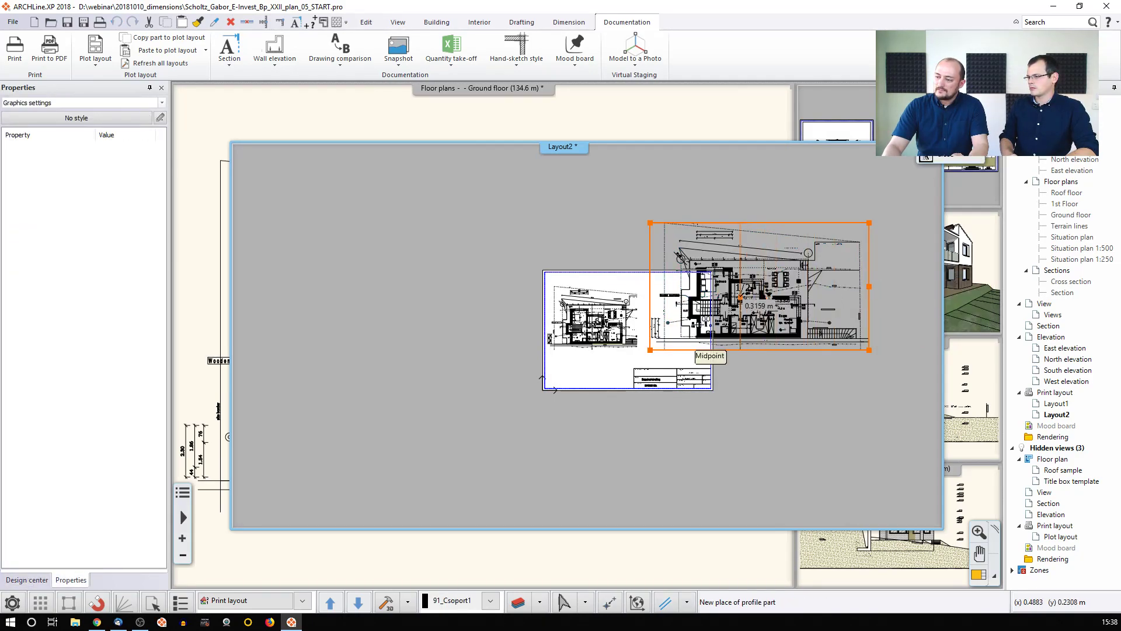
click(739, 288)
click(712, 352)
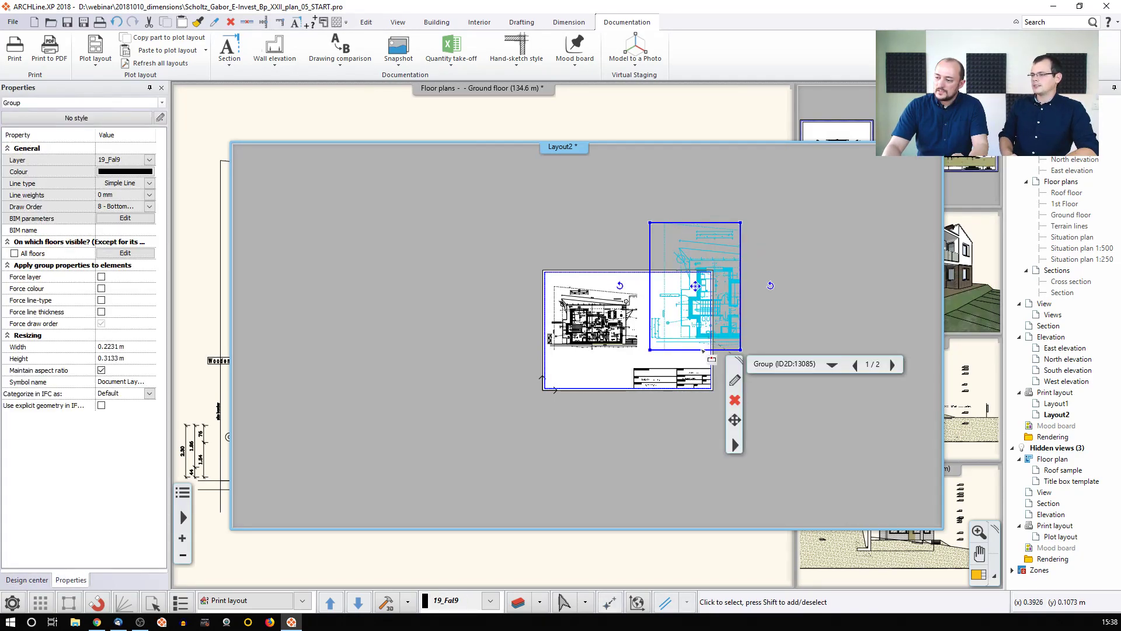
click(727, 353)
click(639, 323)
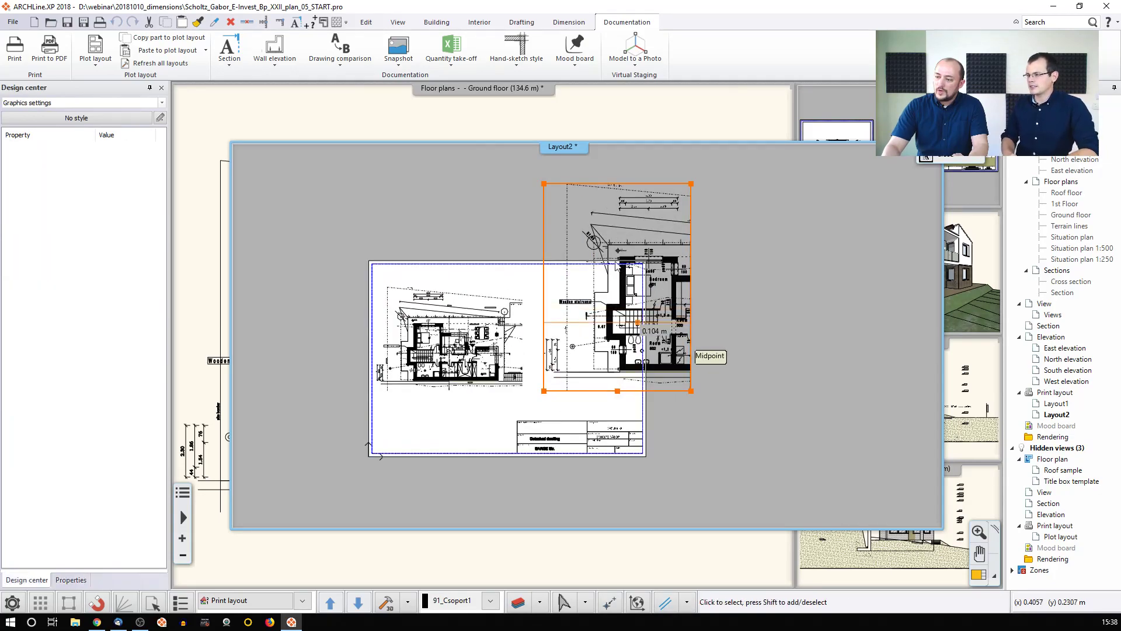
Crop the 1:50 drawing's top edge by about 0.085 m and its left edge by about 0.105 m around the bedroom
click(667, 283)
mouse_move(652, 184)
click(685, 191)
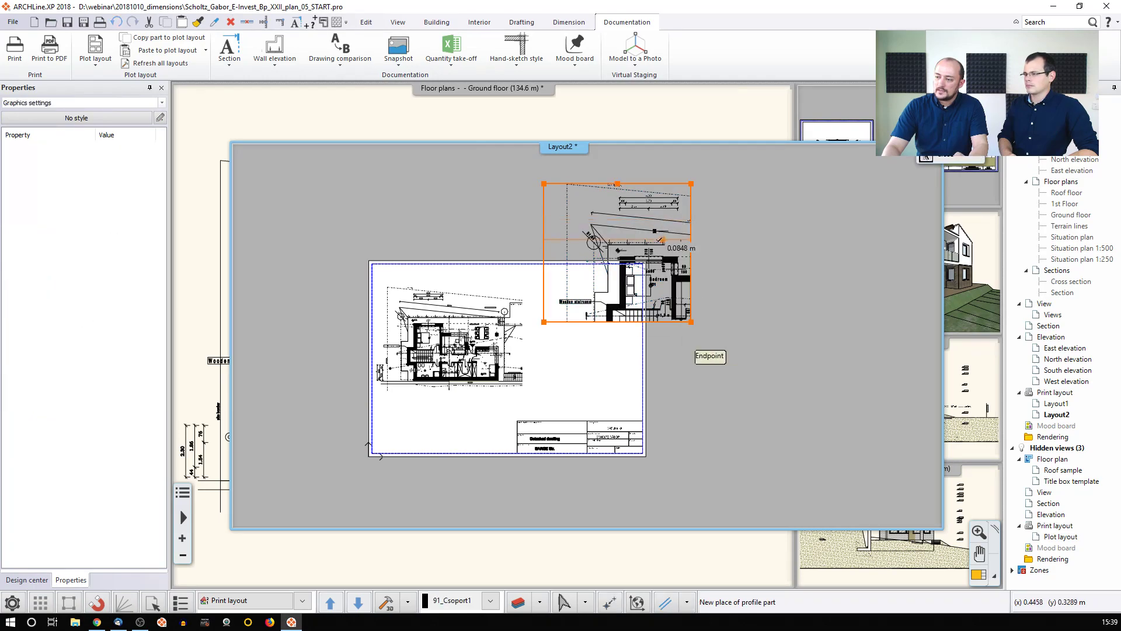
click(569, 294)
click(570, 294)
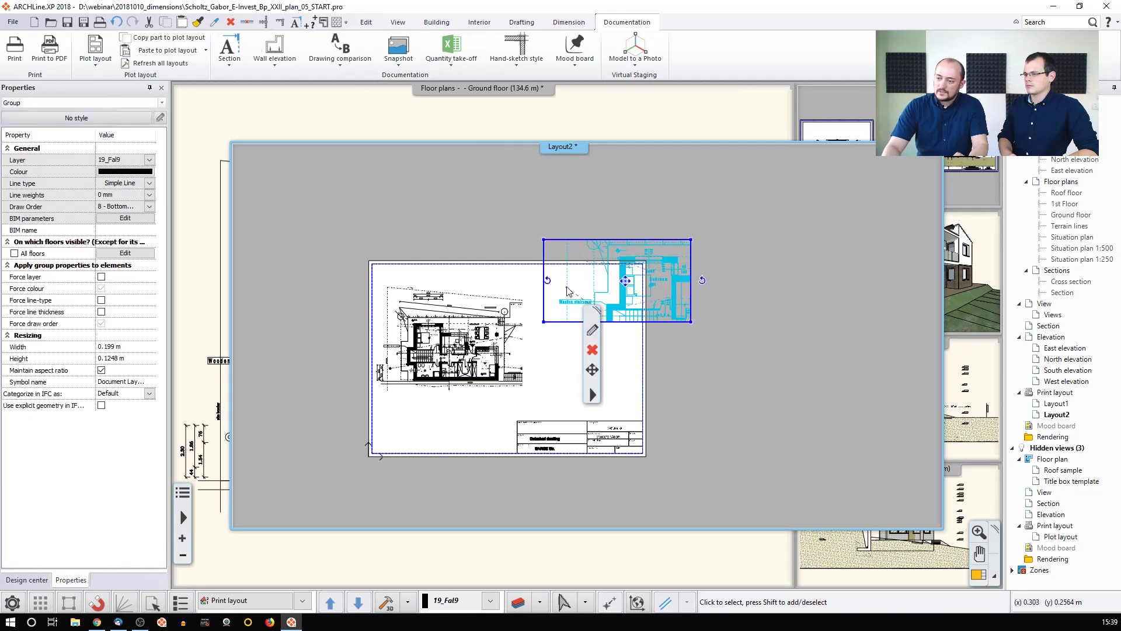
mouse_move(551, 305)
click(584, 303)
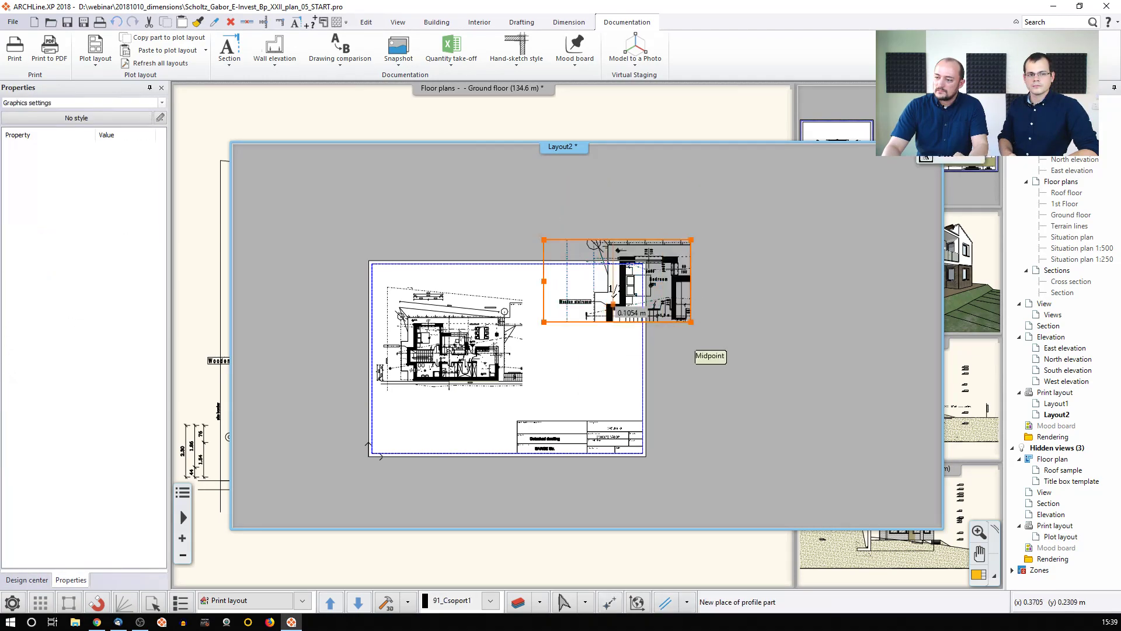
click(620, 301)
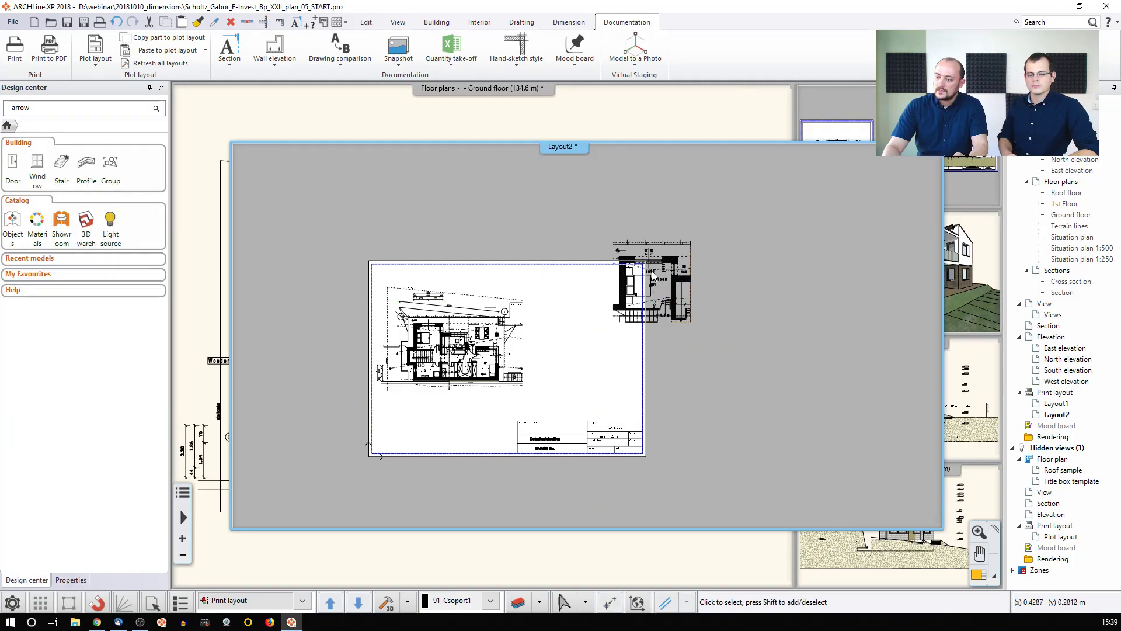
Move the cropped 1:50 bedroom drawing onto the sheet, to the right of the 1:100 plan
click(661, 288)
click(673, 288)
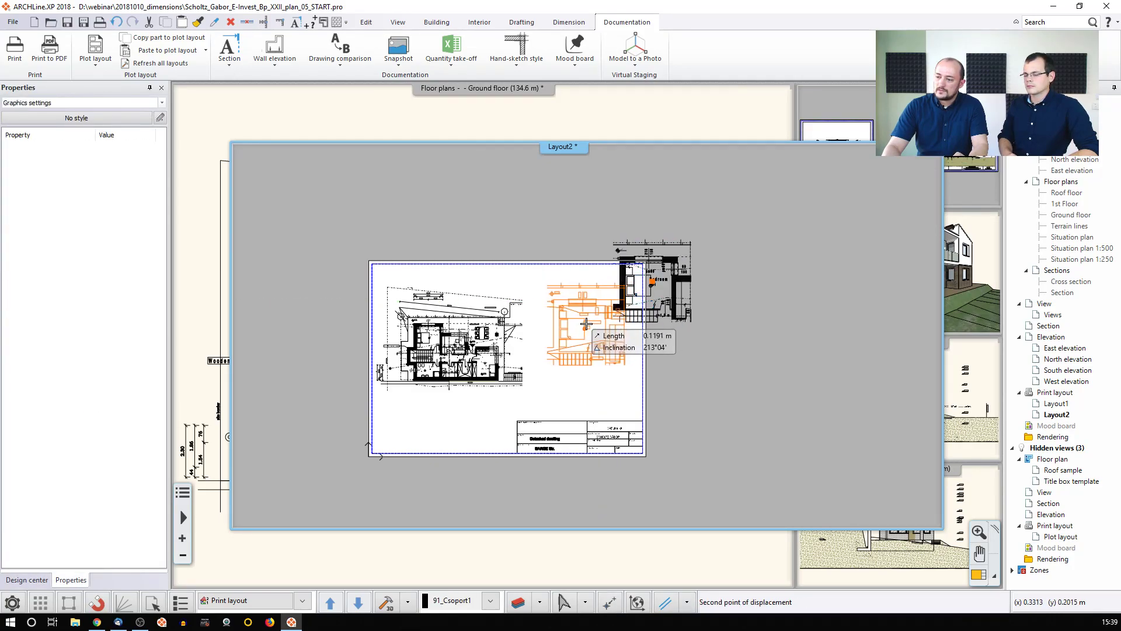
click(586, 323)
click(691, 250)
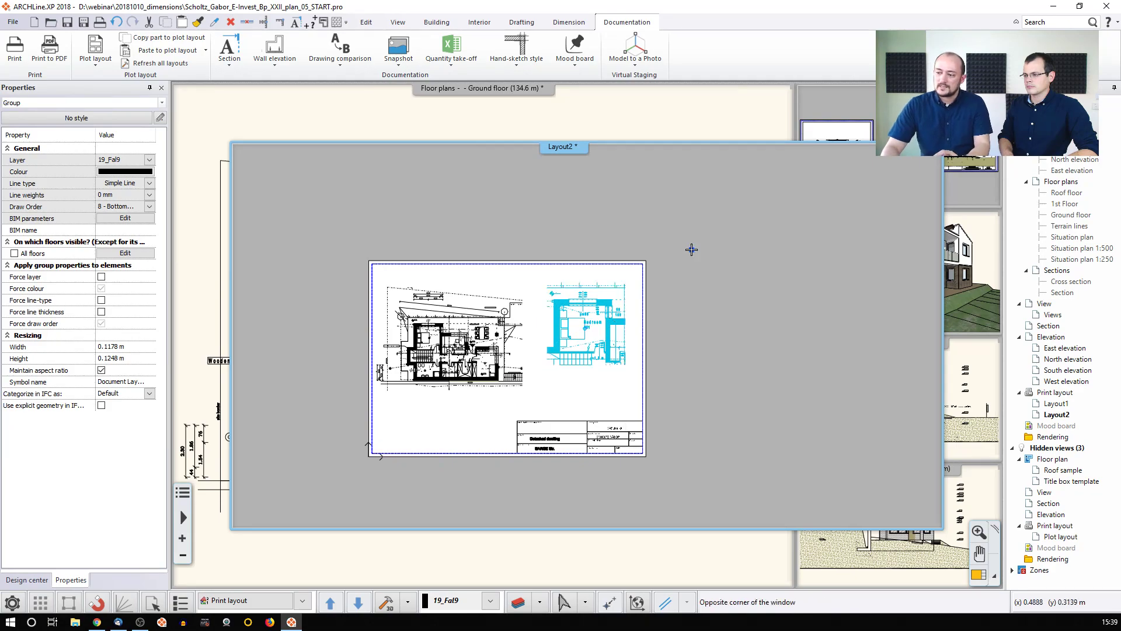
Delete the two bedside tables beside the bed in Bedroom 501 on the Ground floor plan
scroll(446, 348, up, 1)
scroll(311, 334, up, 1)
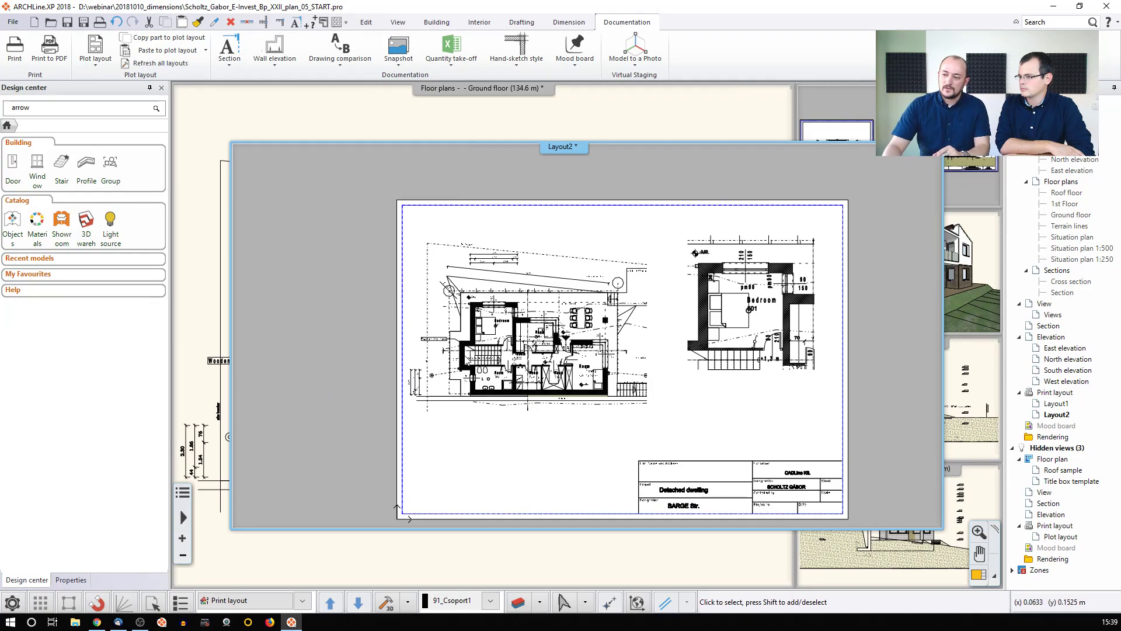
click(212, 367)
scroll(342, 347, up, 1)
middle_drag(342, 347, 381, 348)
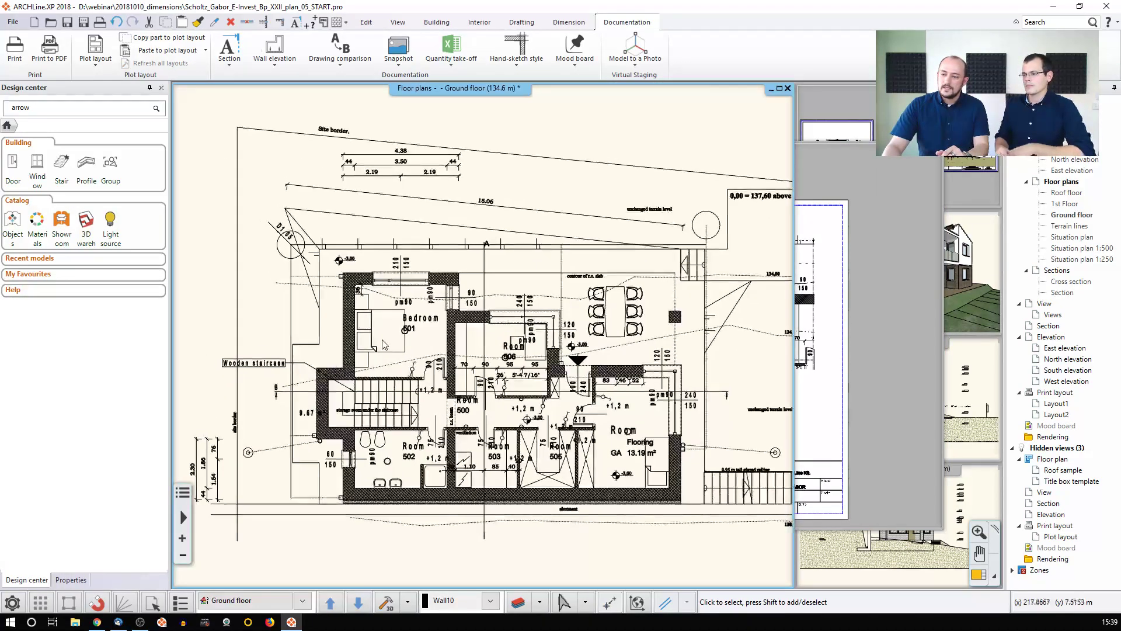
scroll(380, 348, up, 2)
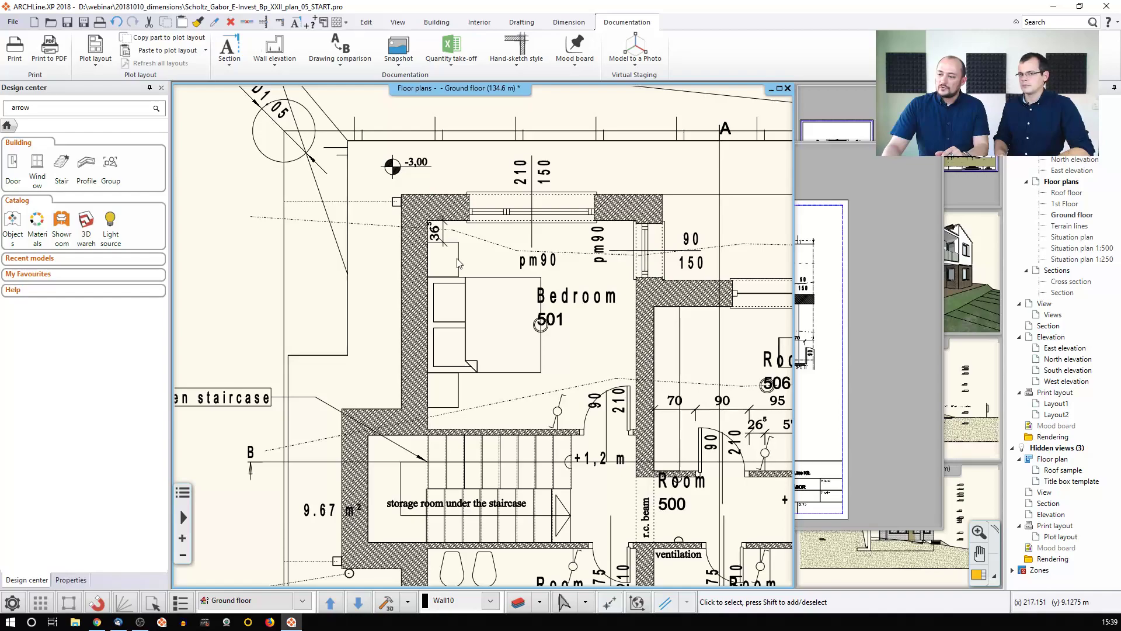
click(439, 250)
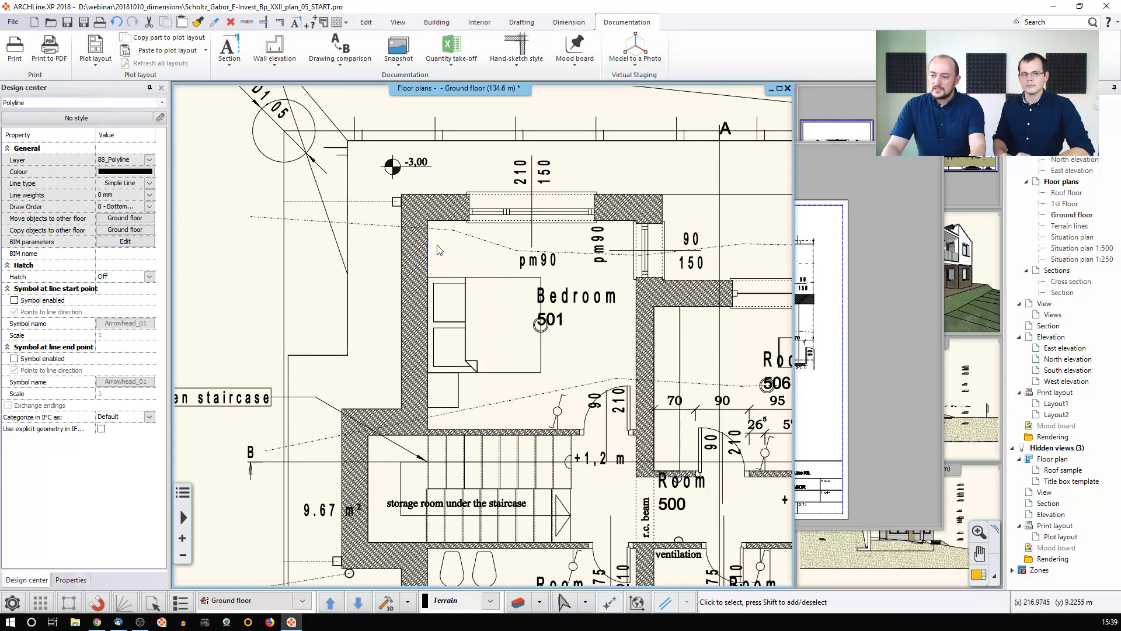
click(458, 392)
key(Delete)
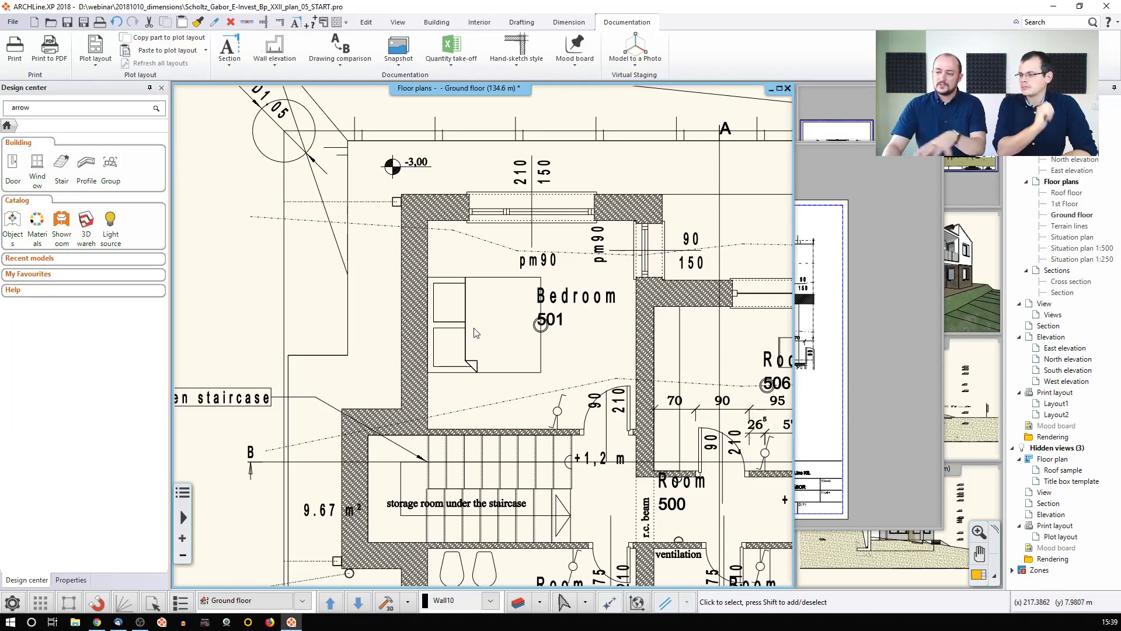
Refresh only the 1:100 floor plan drawing on Layout2
click(819, 359)
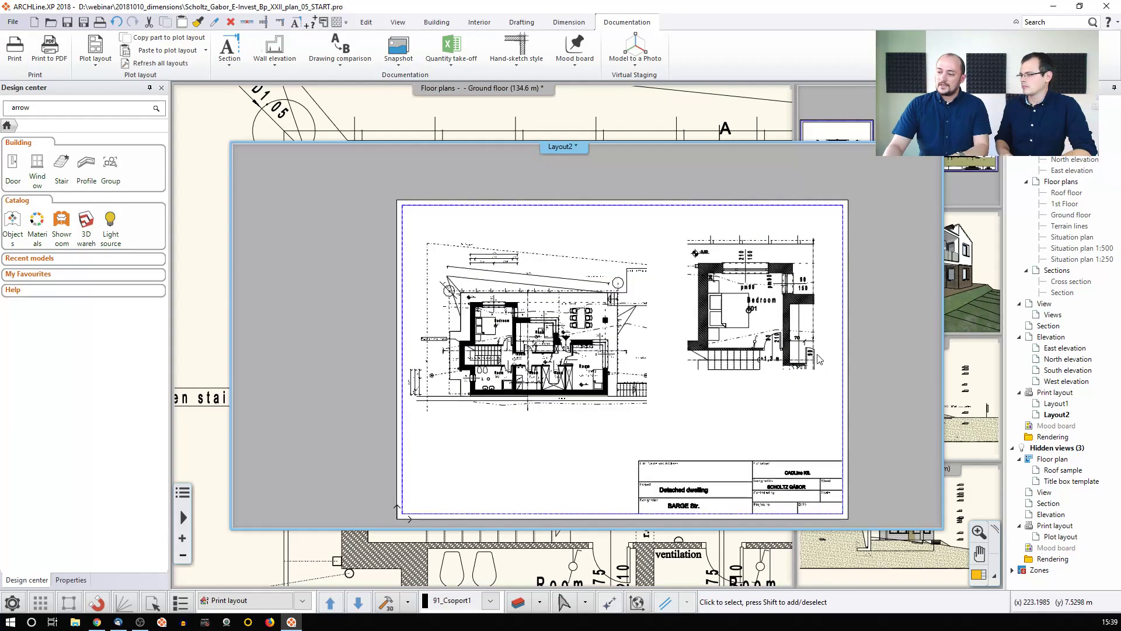
right_click(517, 331)
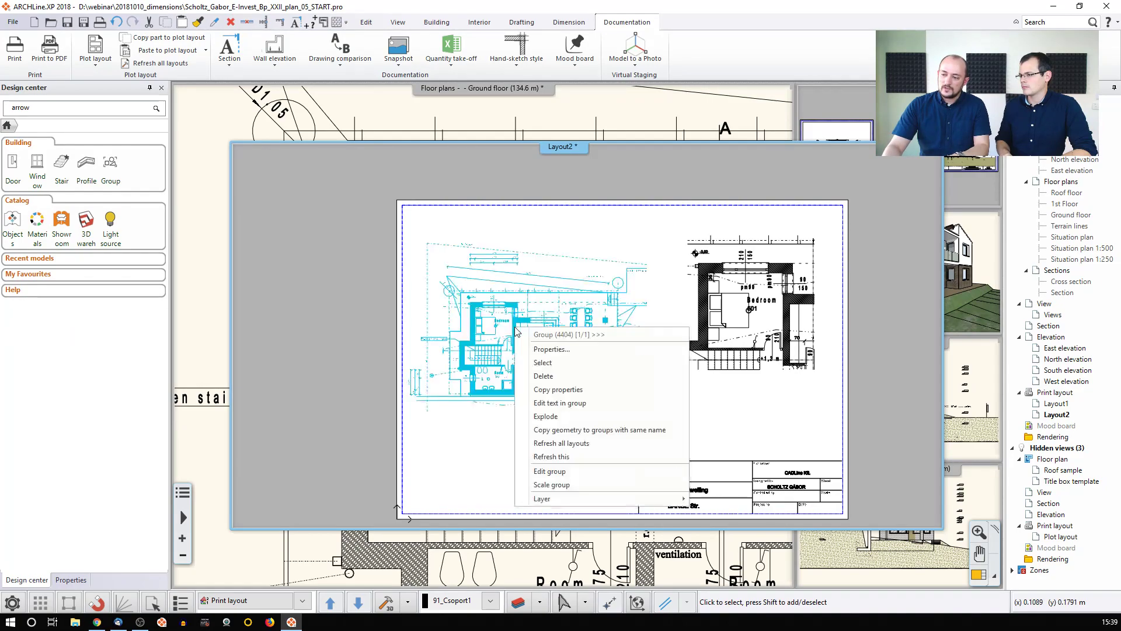
click(567, 456)
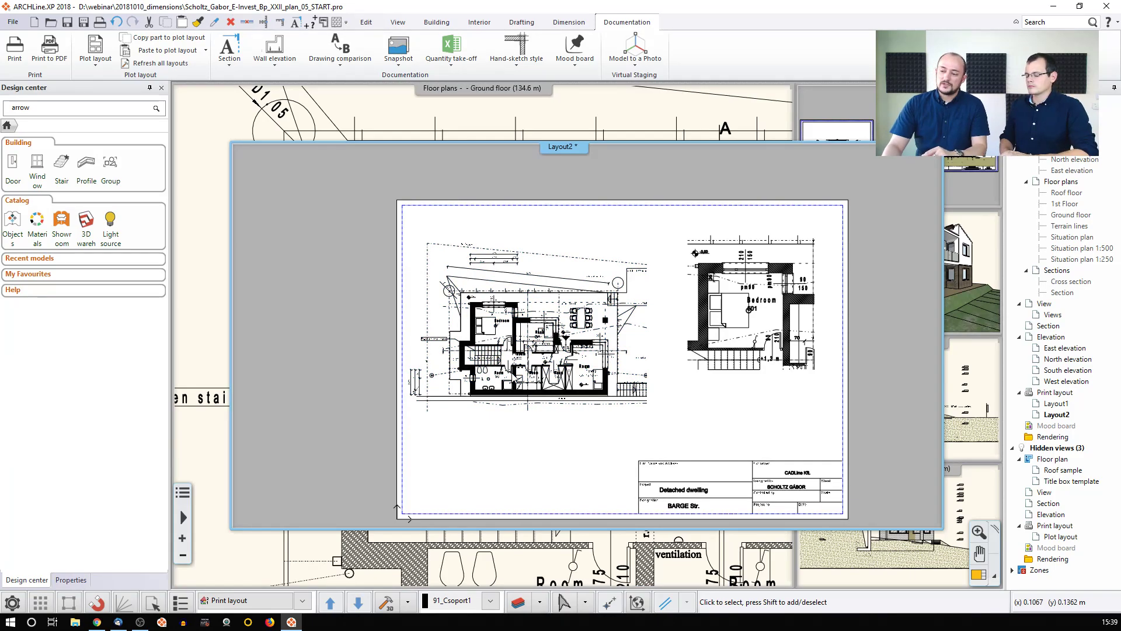
scroll(552, 338, up, 3)
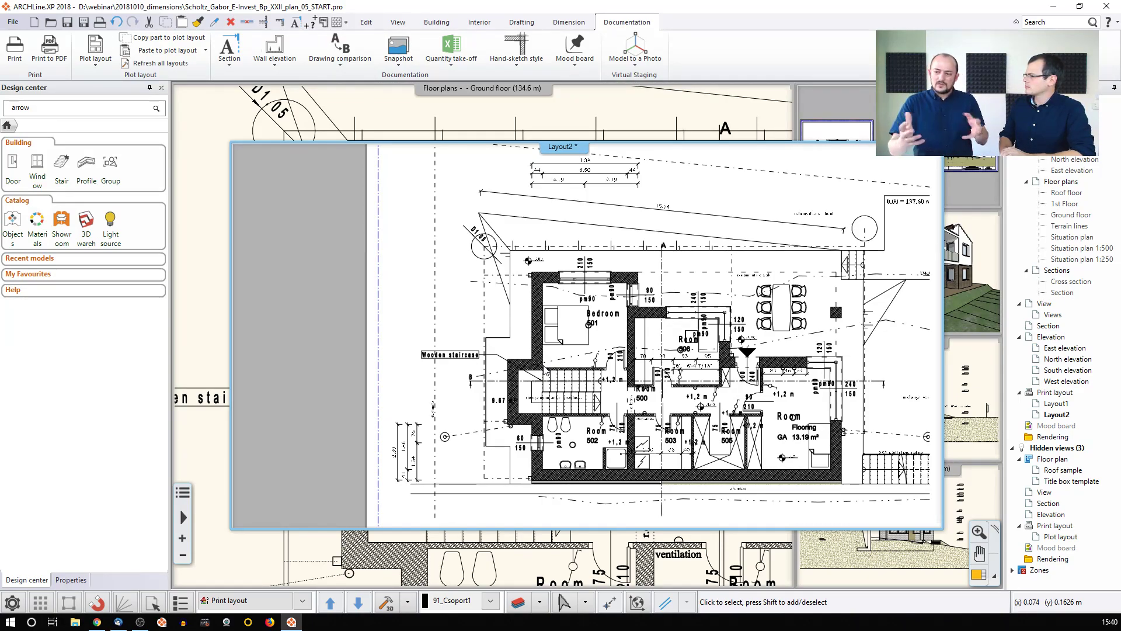
right_click(591, 337)
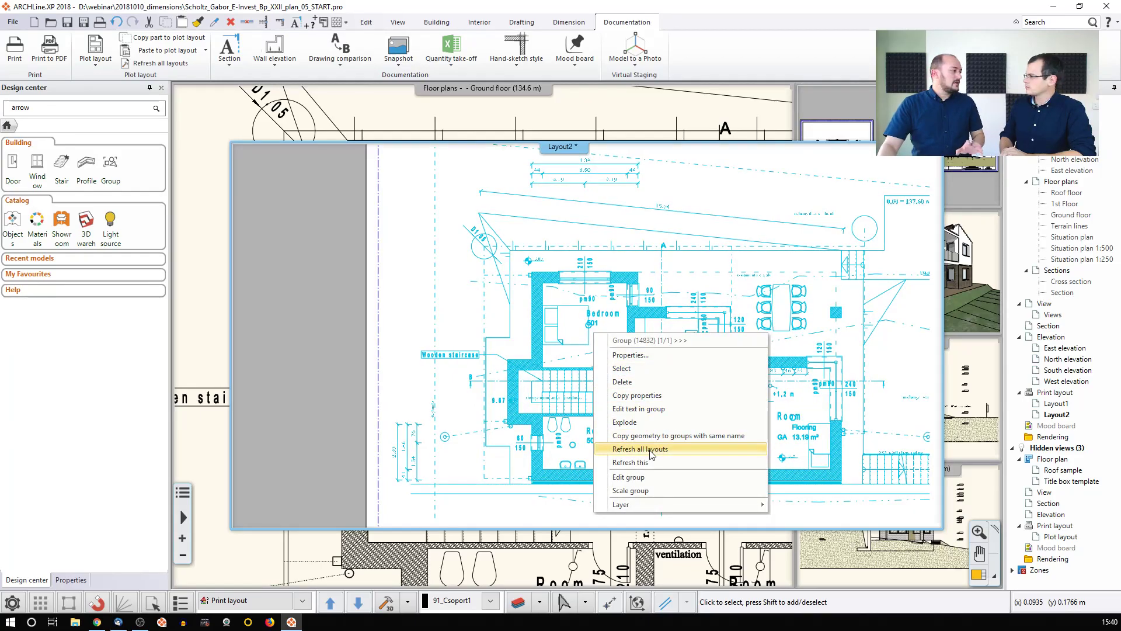
click(605, 343)
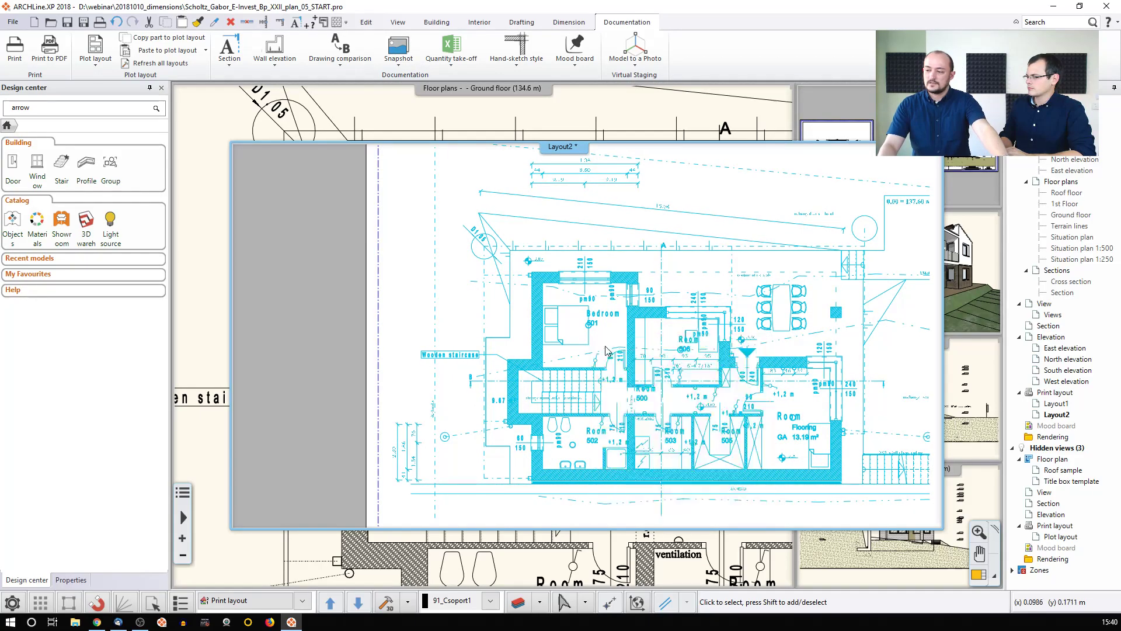
Turn off layers 61_Objects1, 62_Objects2 and 63_Objects3 for the 1:50 bedroom drawing on Layout2 and compare it with the Ground floor plan
scroll(640, 351, down, 3)
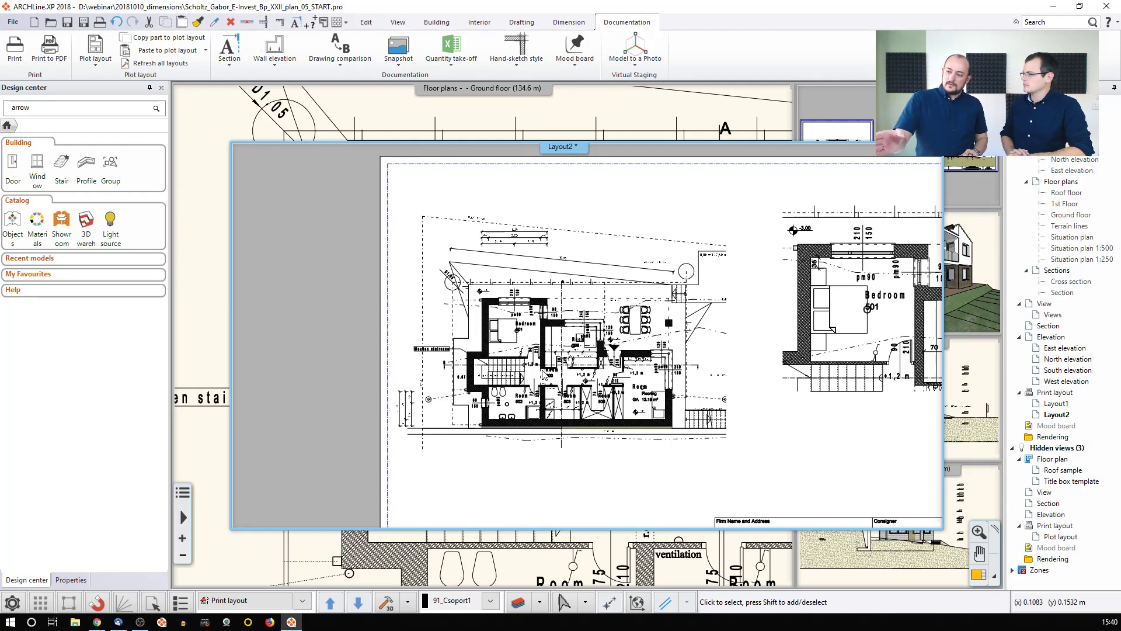
middle_drag(774, 339, 701, 342)
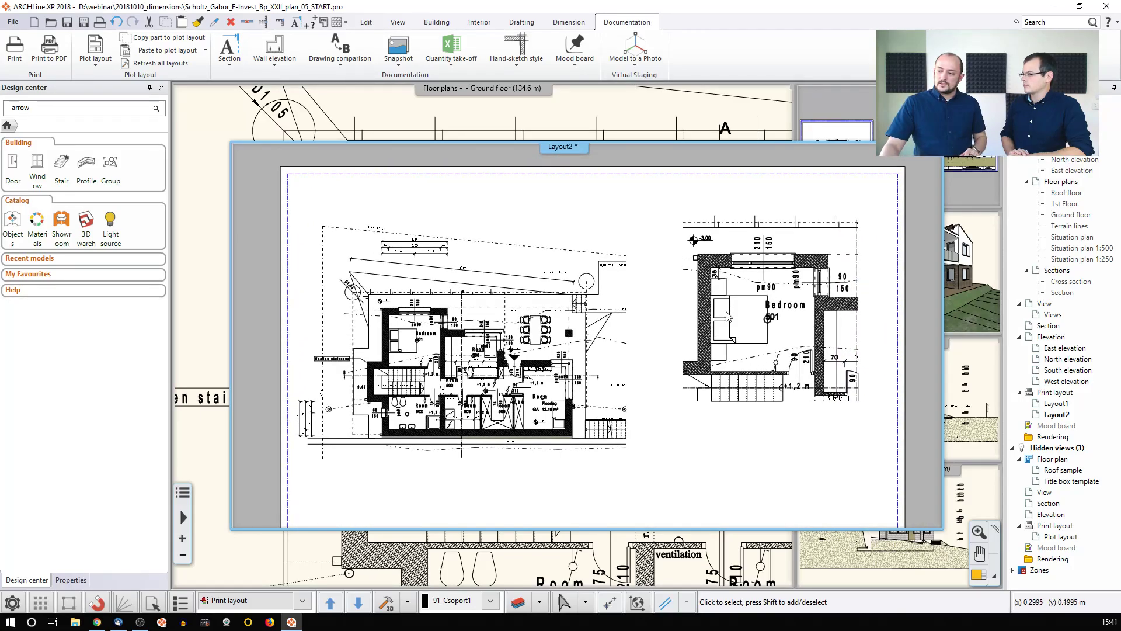
click(707, 296)
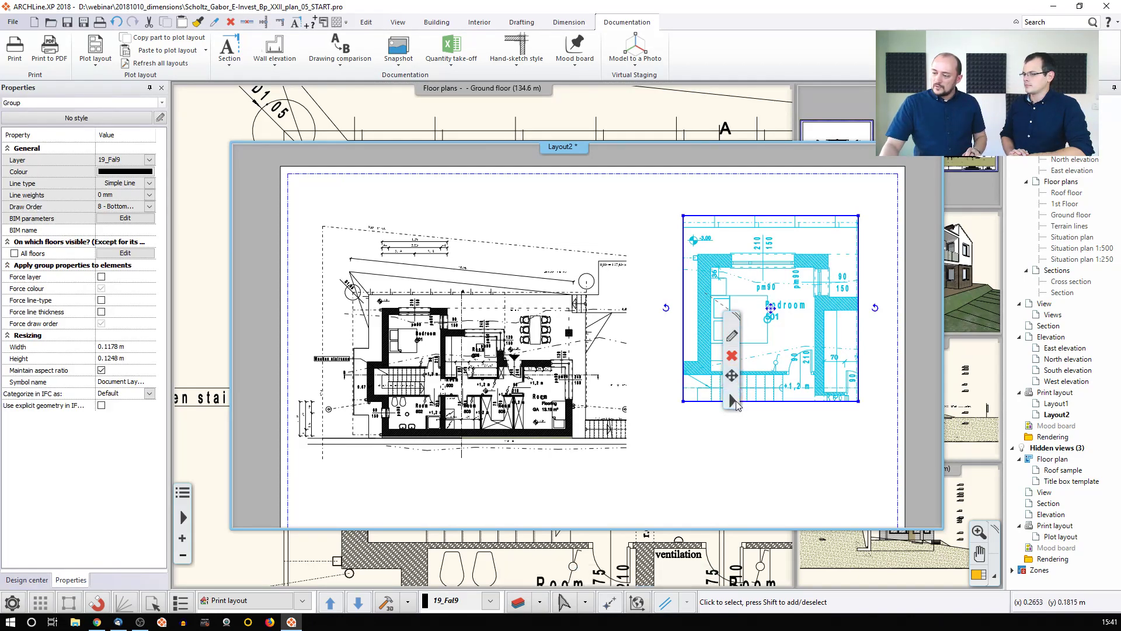
click(733, 338)
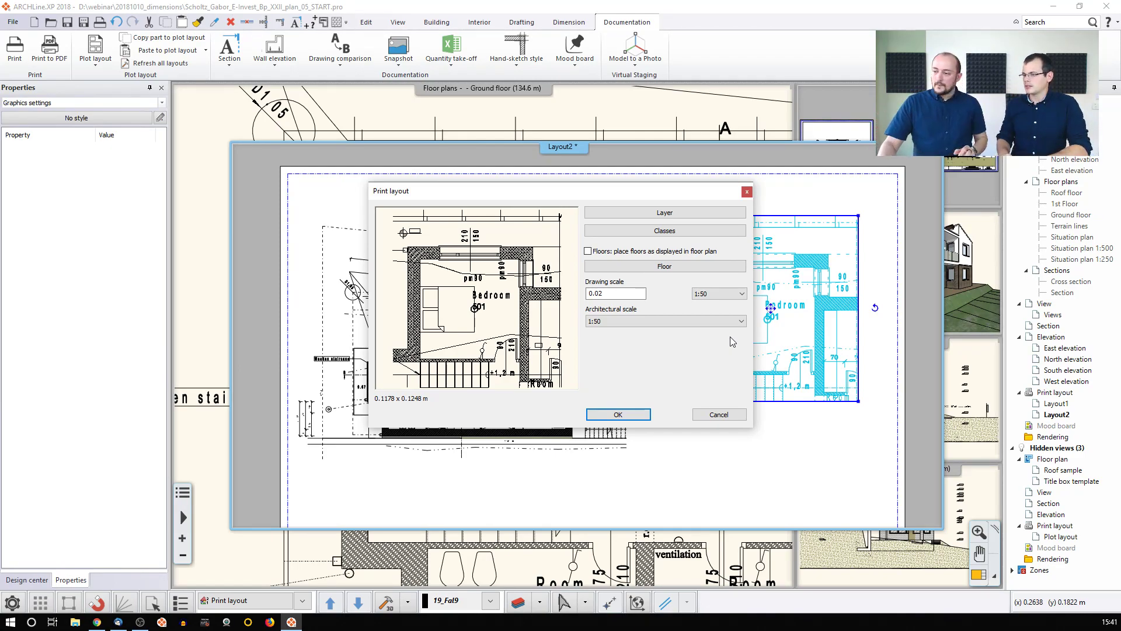
click(652, 215)
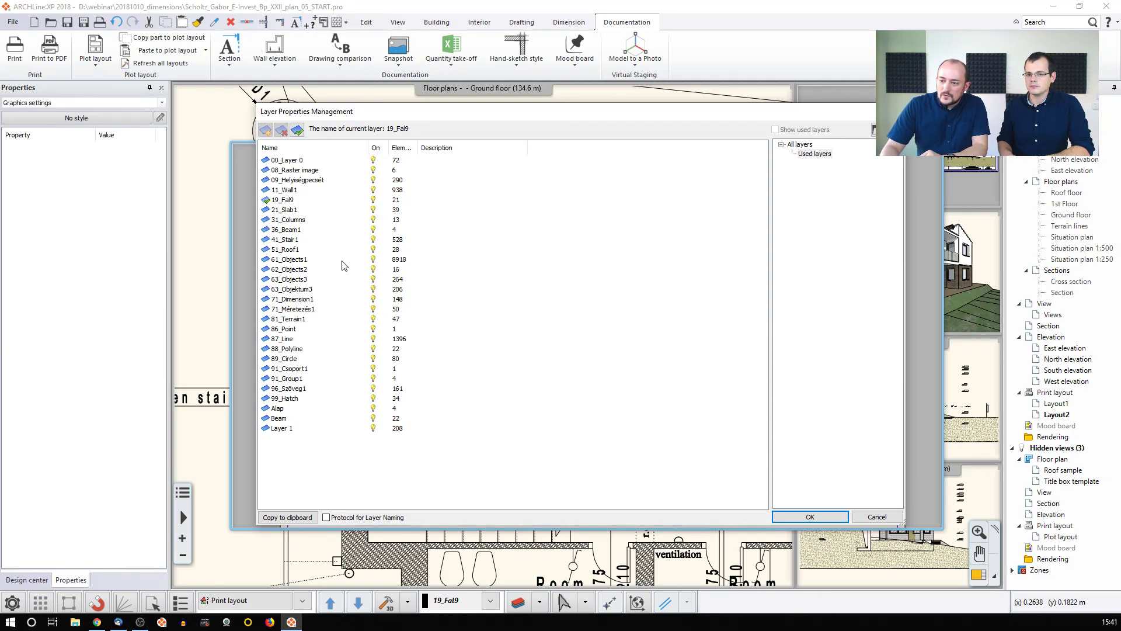
click(373, 261)
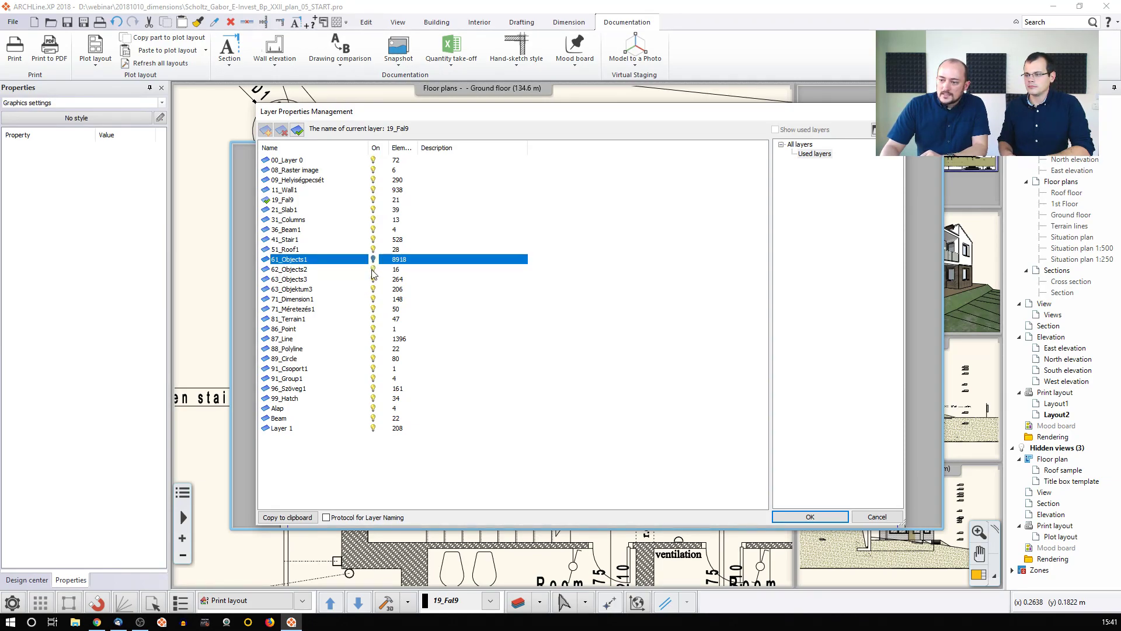
click(374, 269)
click(374, 279)
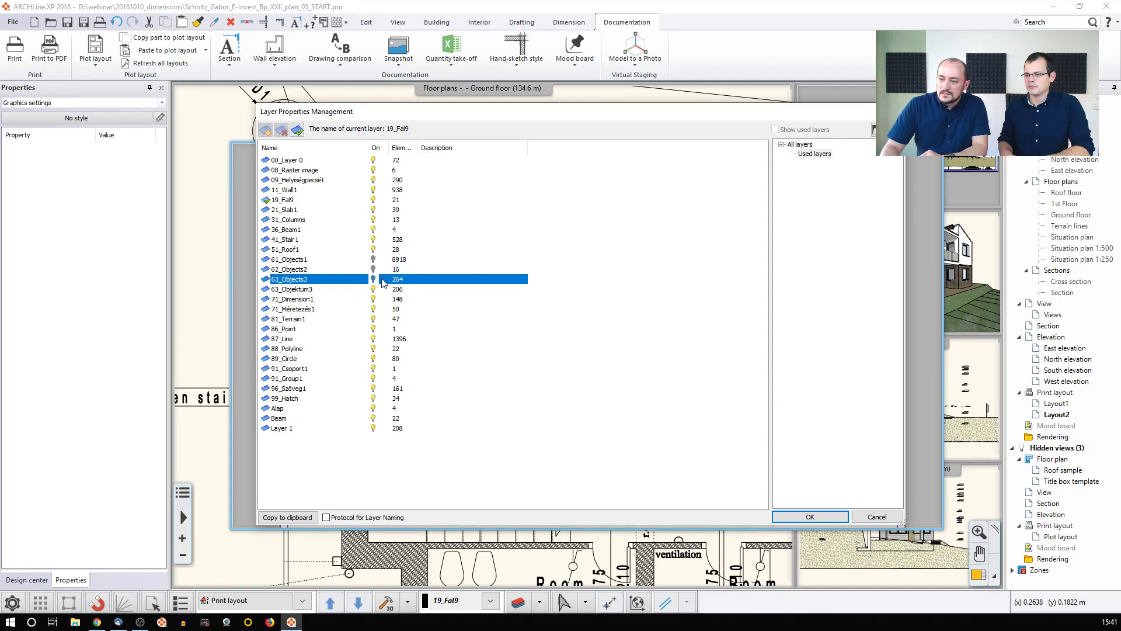
click(793, 519)
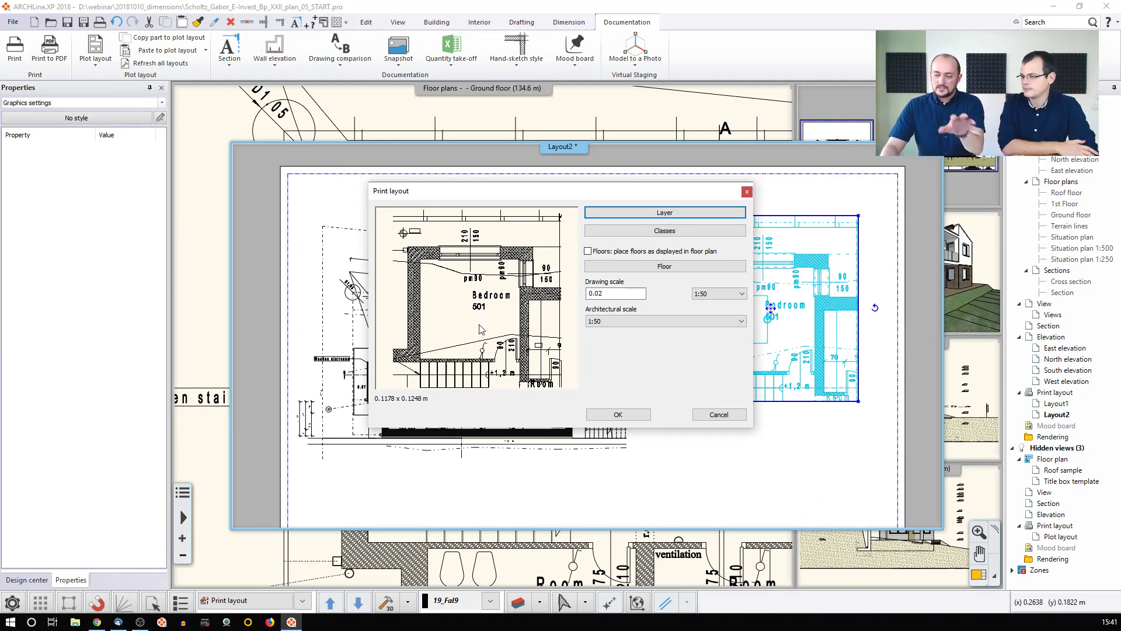
click(618, 414)
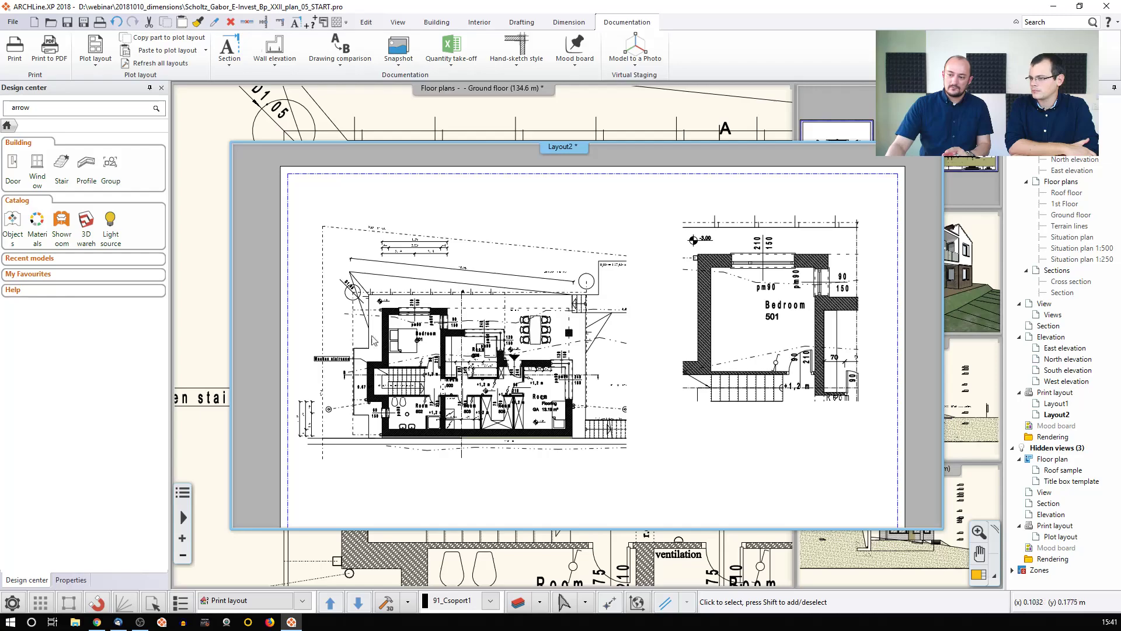
click(197, 325)
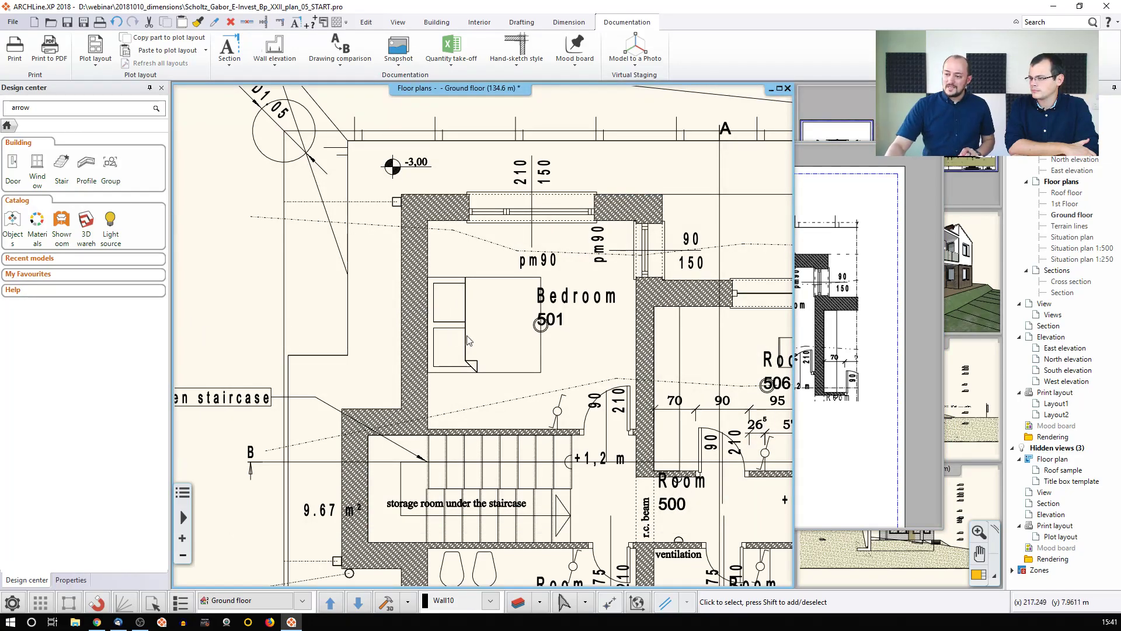
click(861, 344)
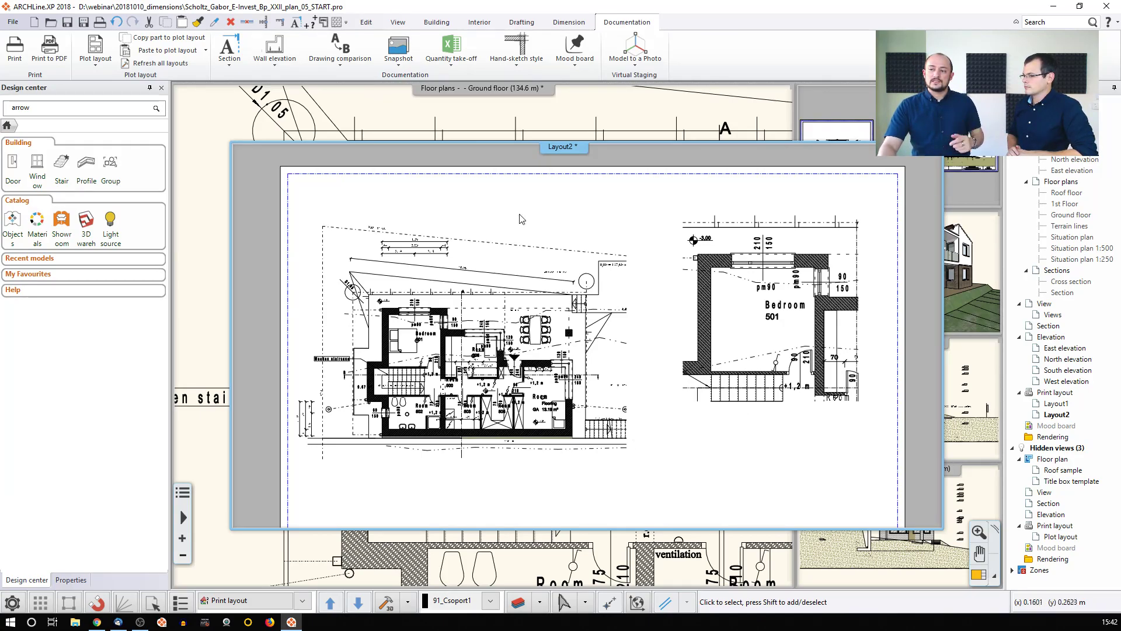
Copy a rectangular part around the corner window of the 13.19 m² room to the plot layout, with its origin at the rectangle's lower-right corner
click(555, 127)
middle_drag(603, 408, 470, 336)
scroll(470, 335, down, 3)
middle_drag(628, 459, 475, 401)
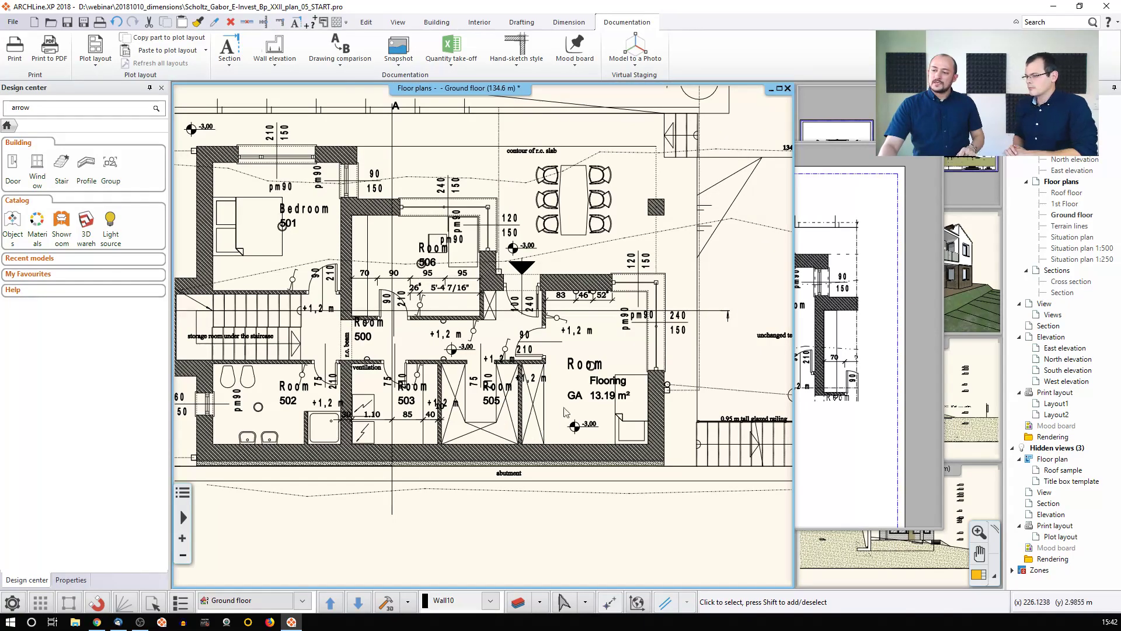
middle_drag(583, 379, 542, 401)
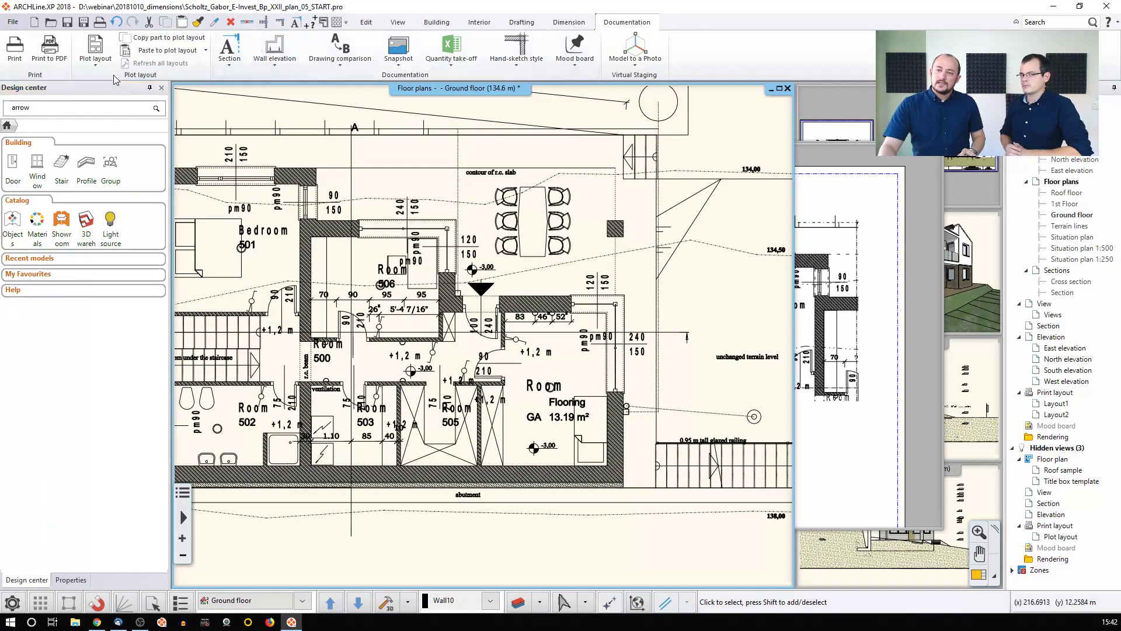
click(98, 62)
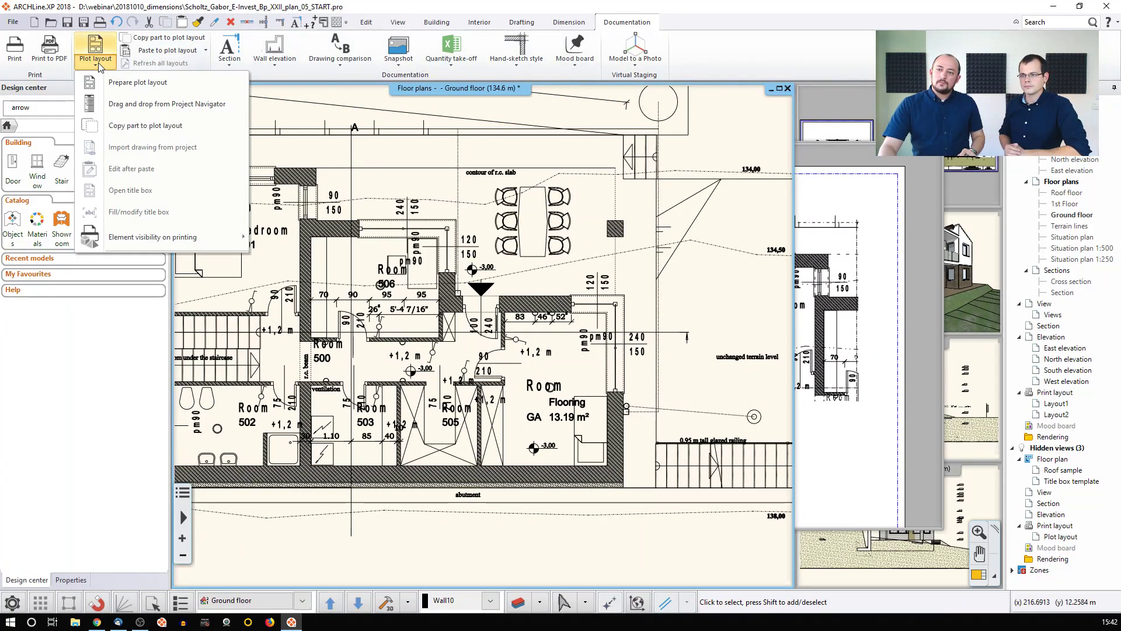
click(162, 40)
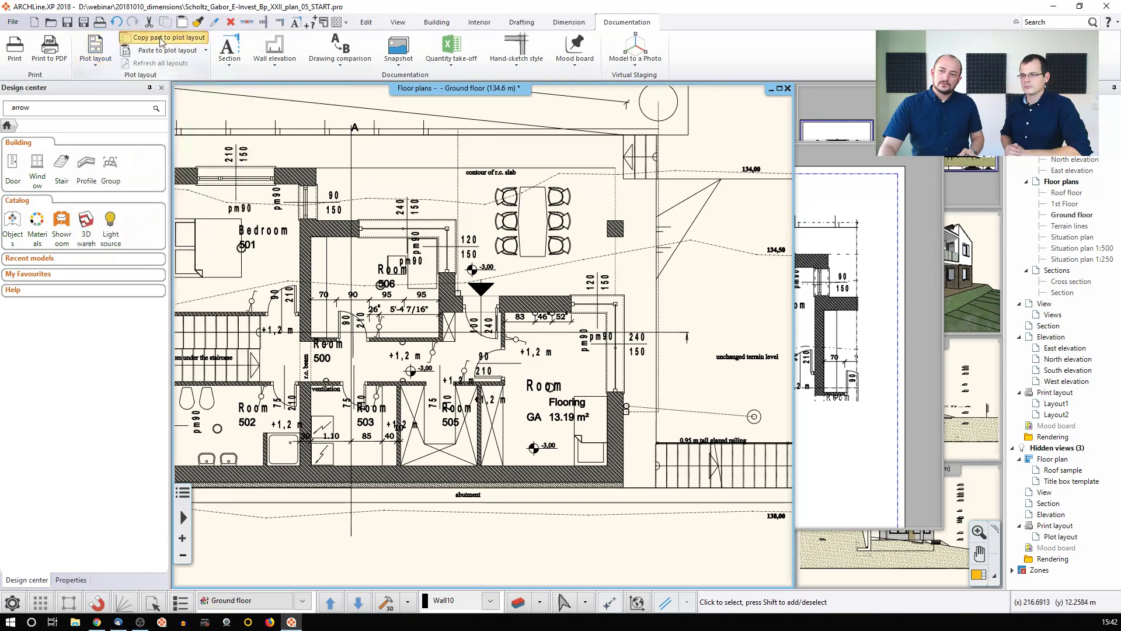
click(680, 390)
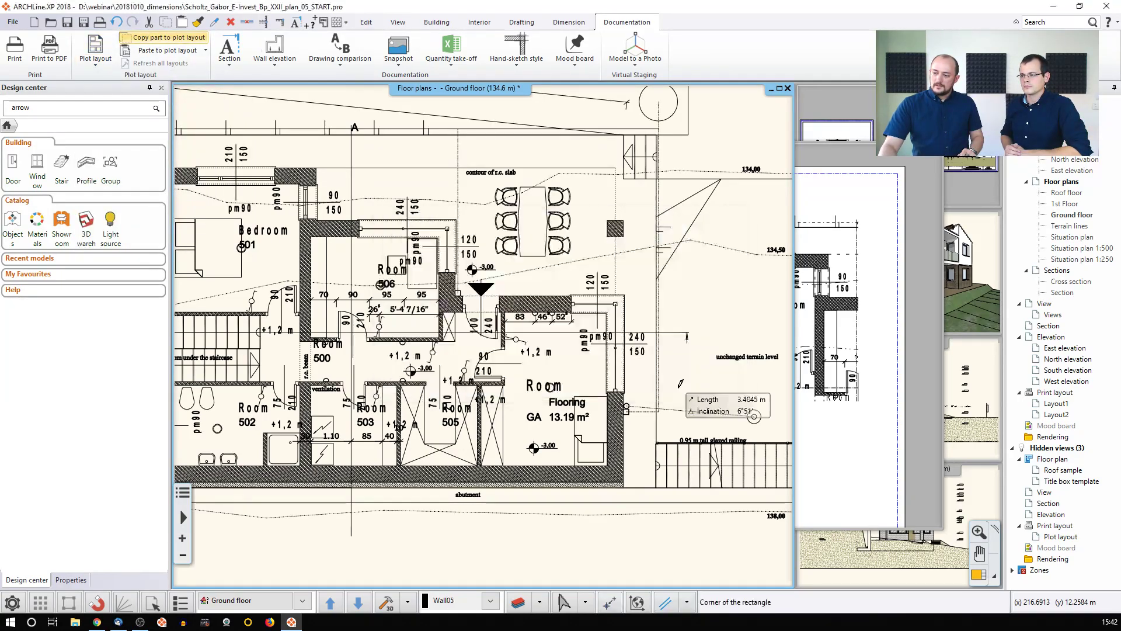
scroll(542, 274, up, 3)
click(518, 198)
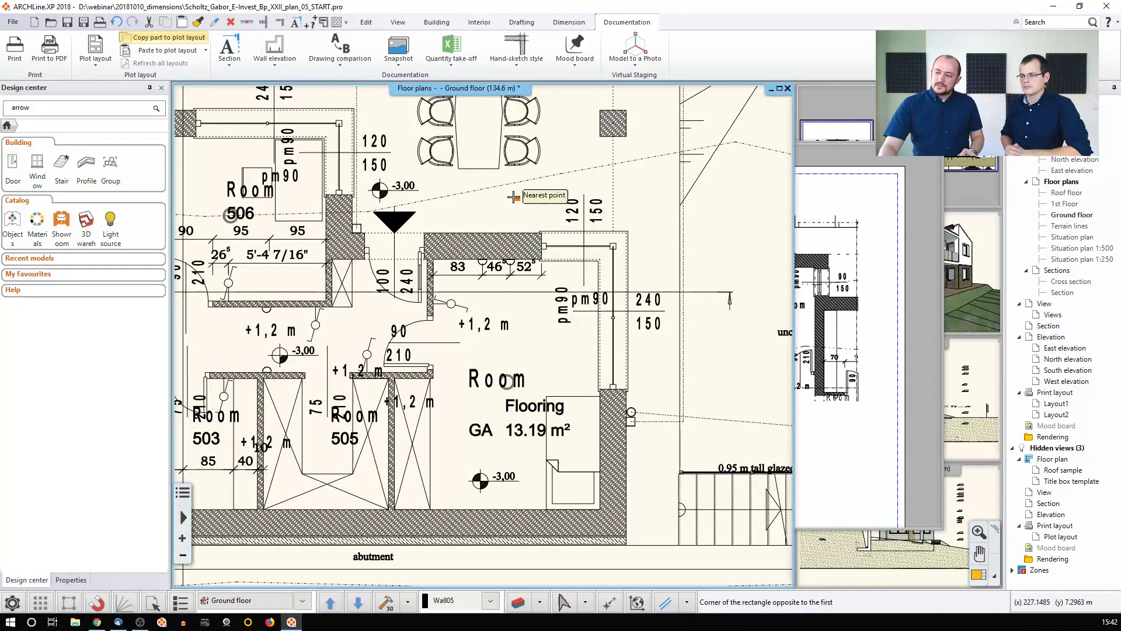
click(718, 367)
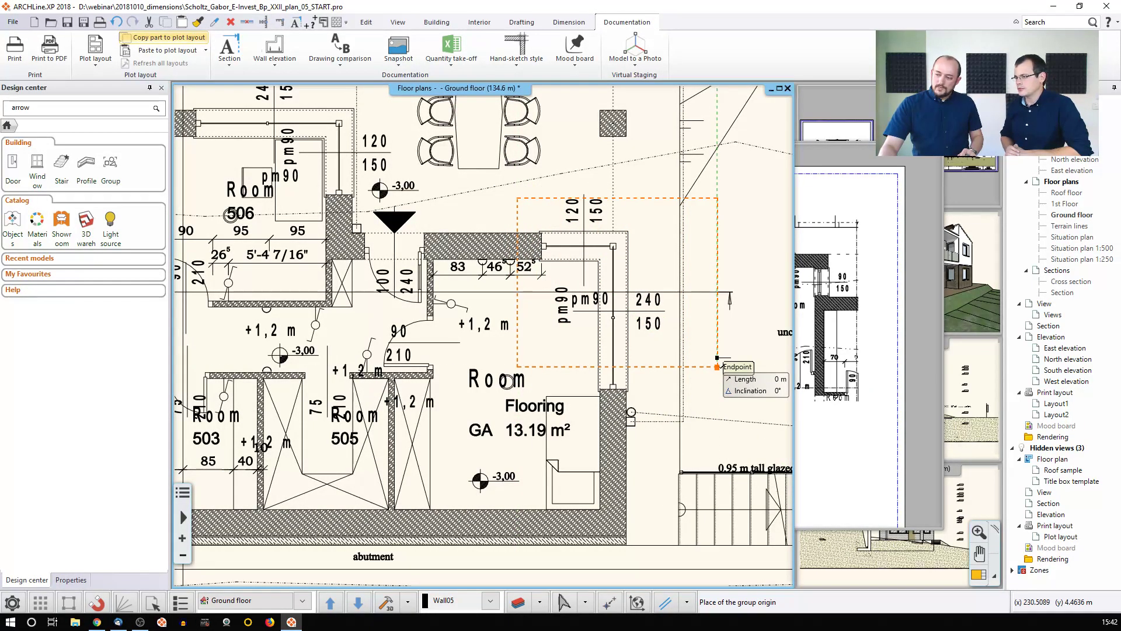
click(718, 366)
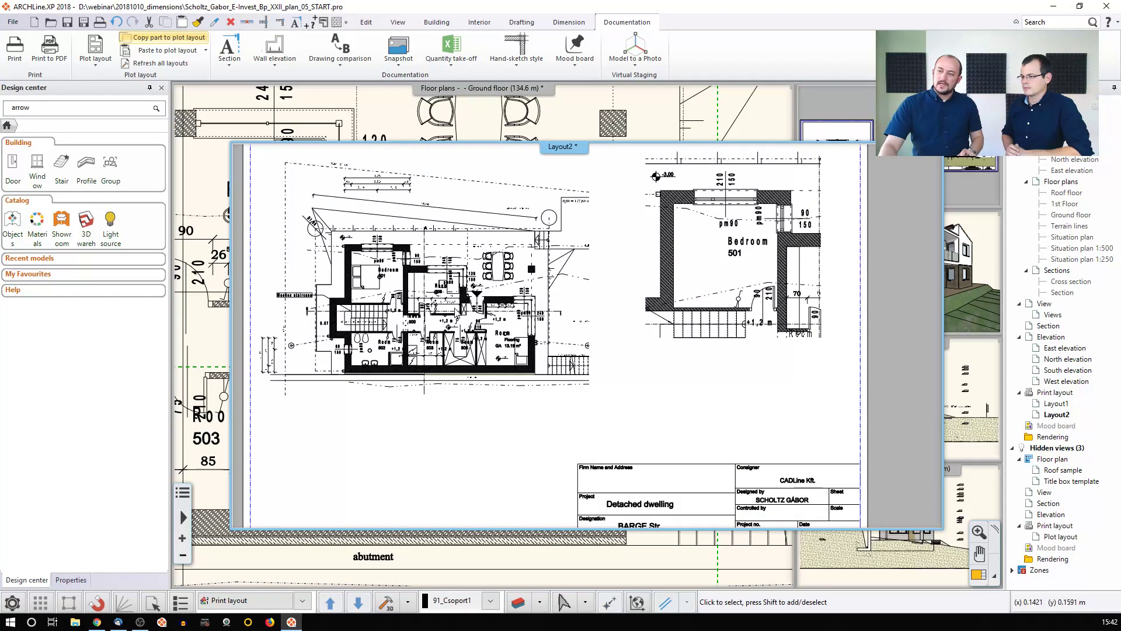
Paste the copied window corner at scale 1:25 below the 1:100 plan, overlapping the sheet's bottom edge, and select it
click(149, 50)
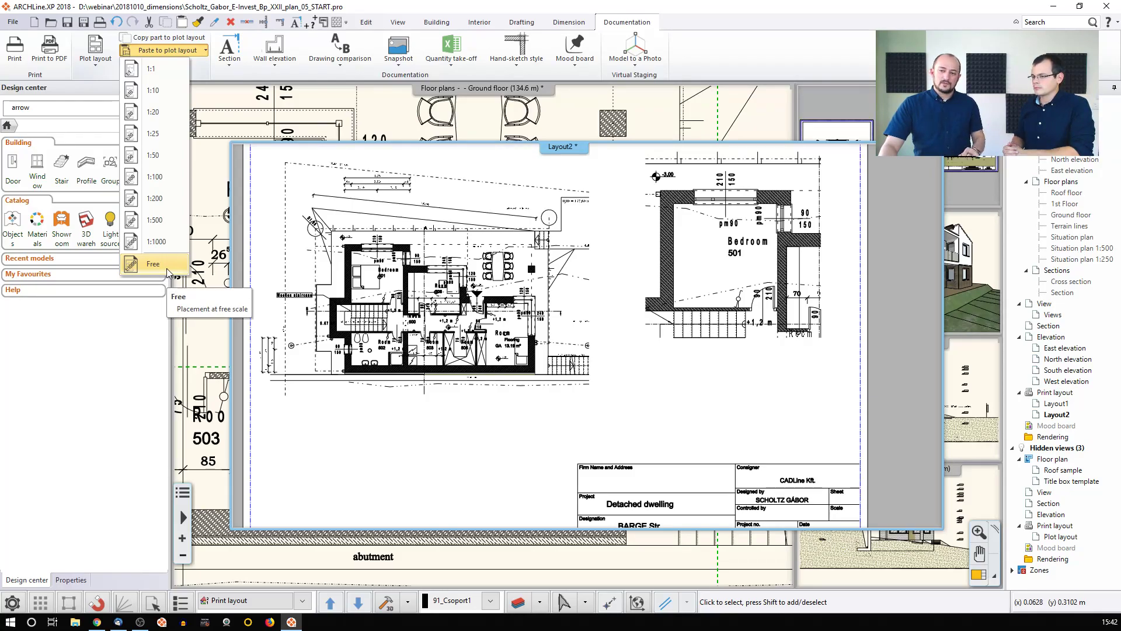
click(157, 133)
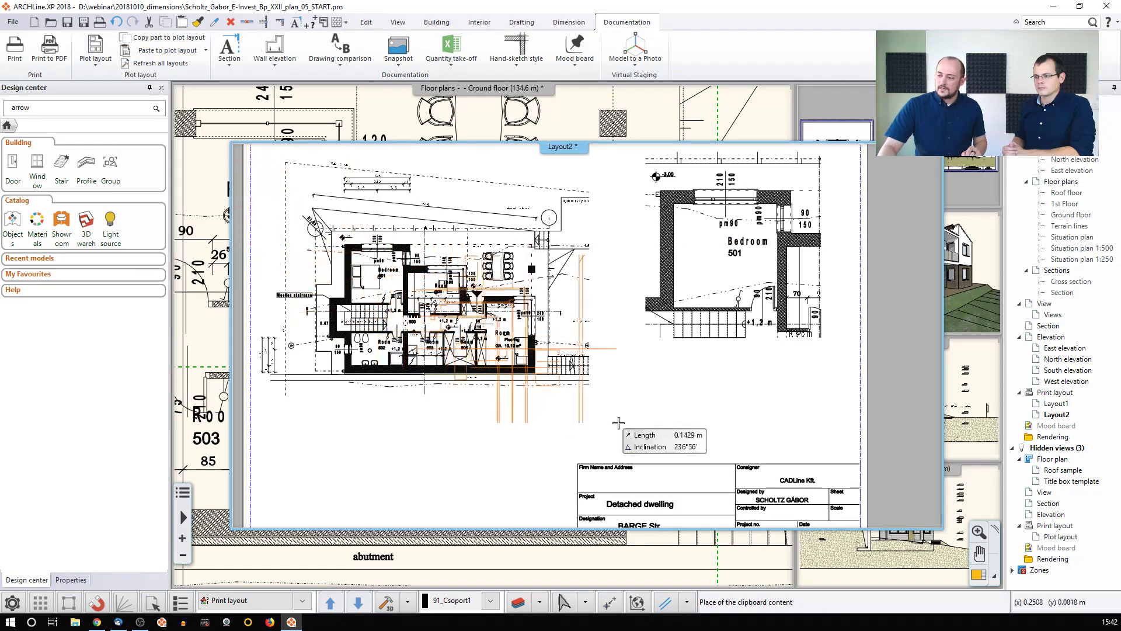
middle_drag(748, 436, 794, 416)
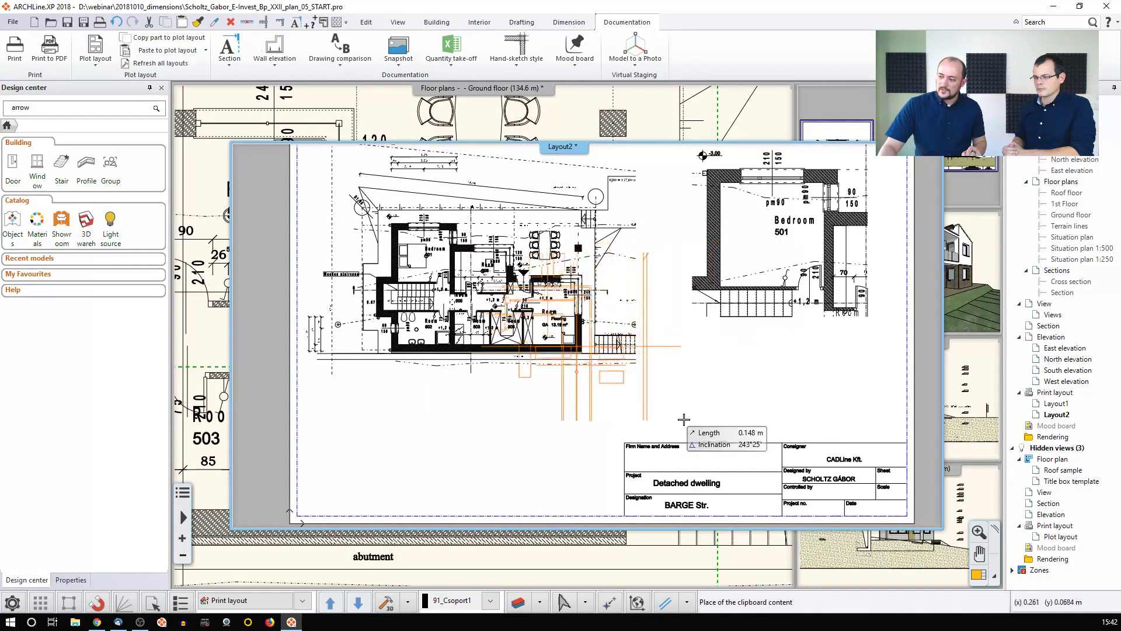
middle_drag(605, 487, 627, 401)
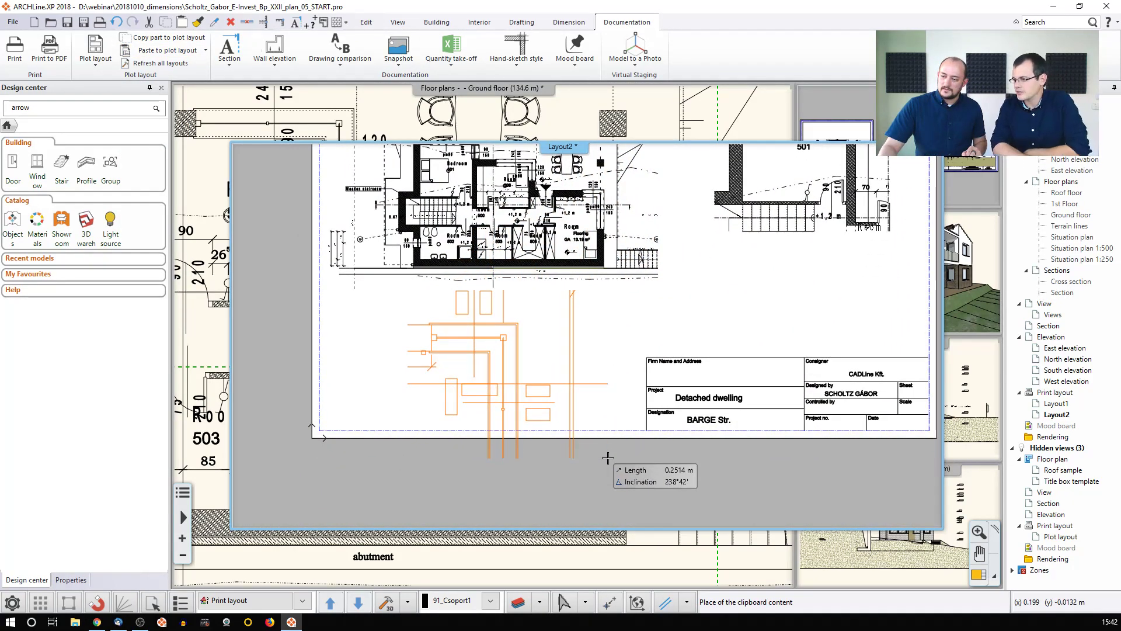
click(602, 456)
click(518, 416)
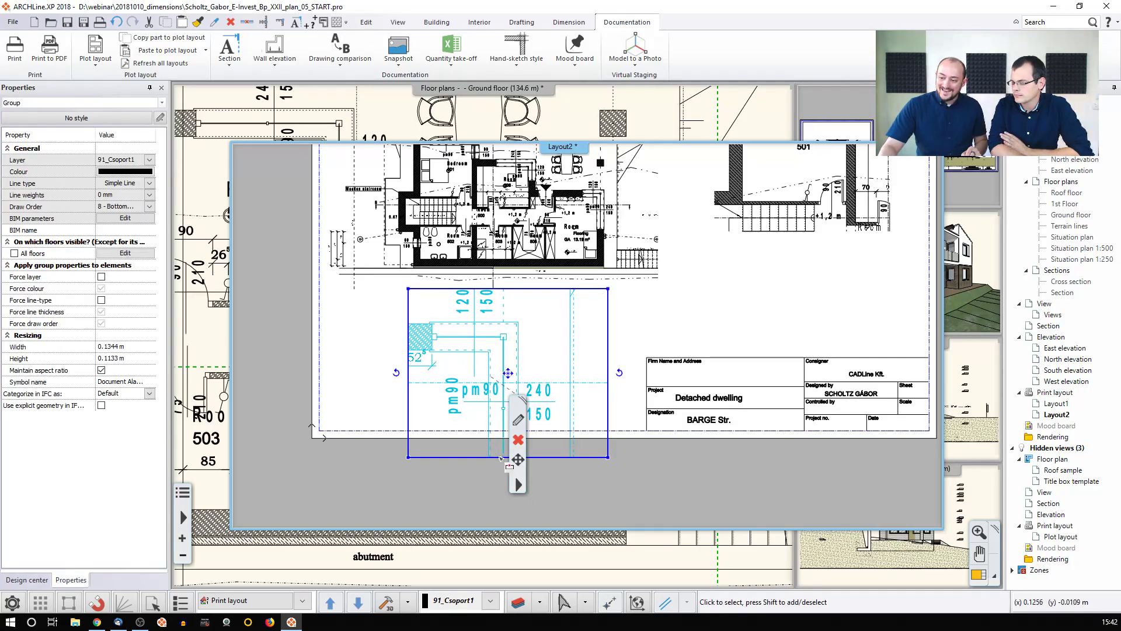
Crop the lower edge of the 1:25 window corner drawing up inside the sheet's margin and tile the views with Layout2 as the main one
mouse_move(498, 457)
click(541, 461)
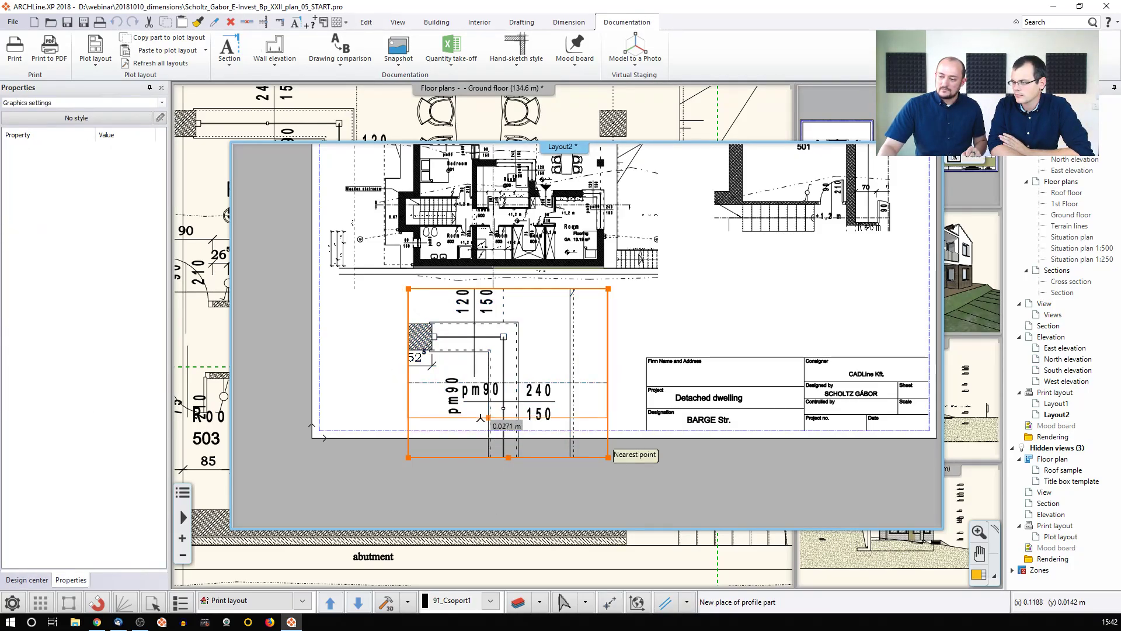
click(480, 421)
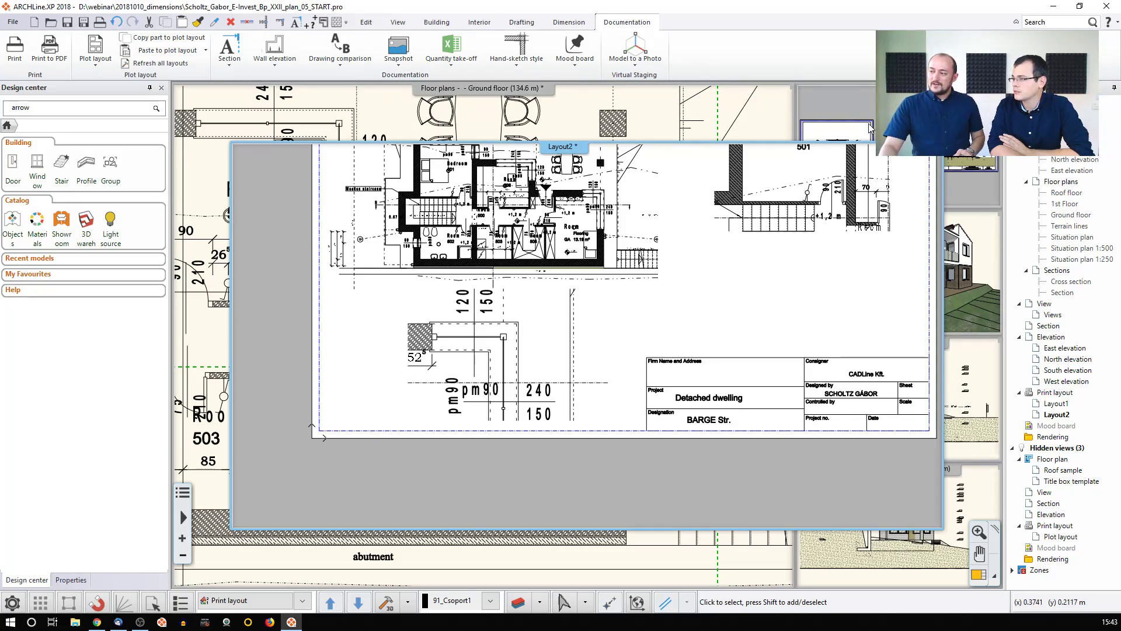
click(980, 576)
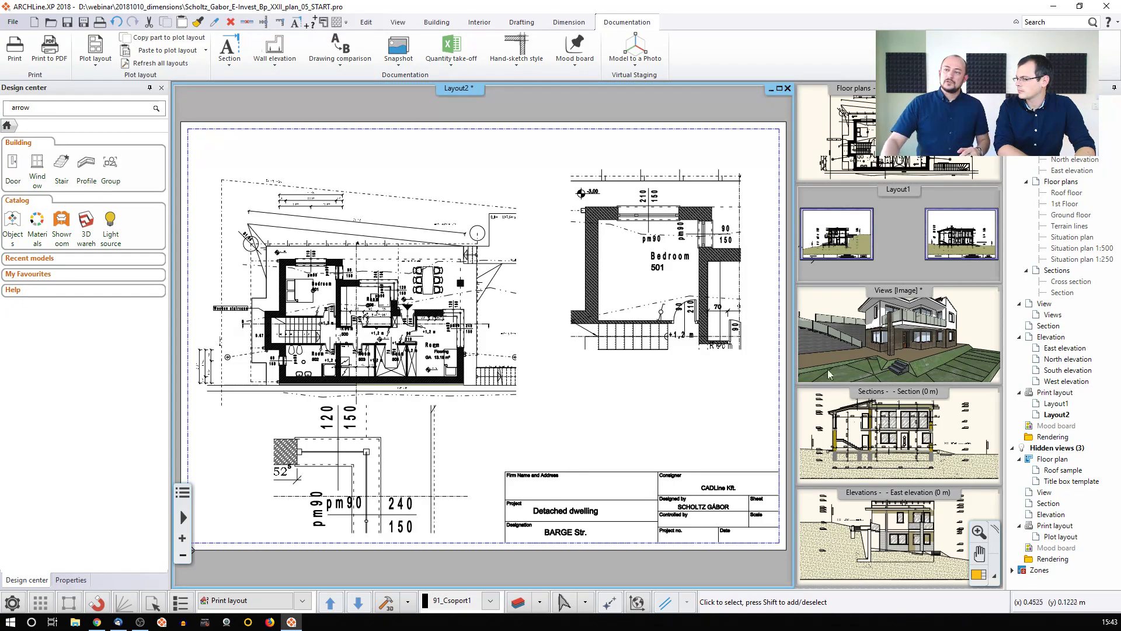
Examine the cropped window corner on Layout2 and the two section sheets on Layout1
click(398, 22)
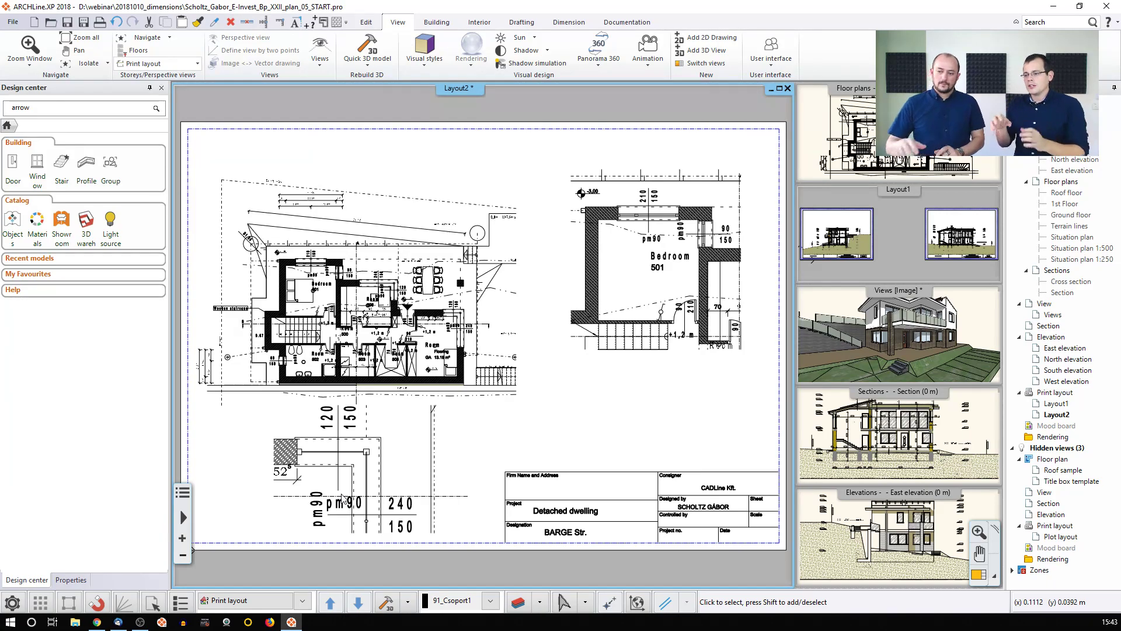
scroll(358, 444, up, 3)
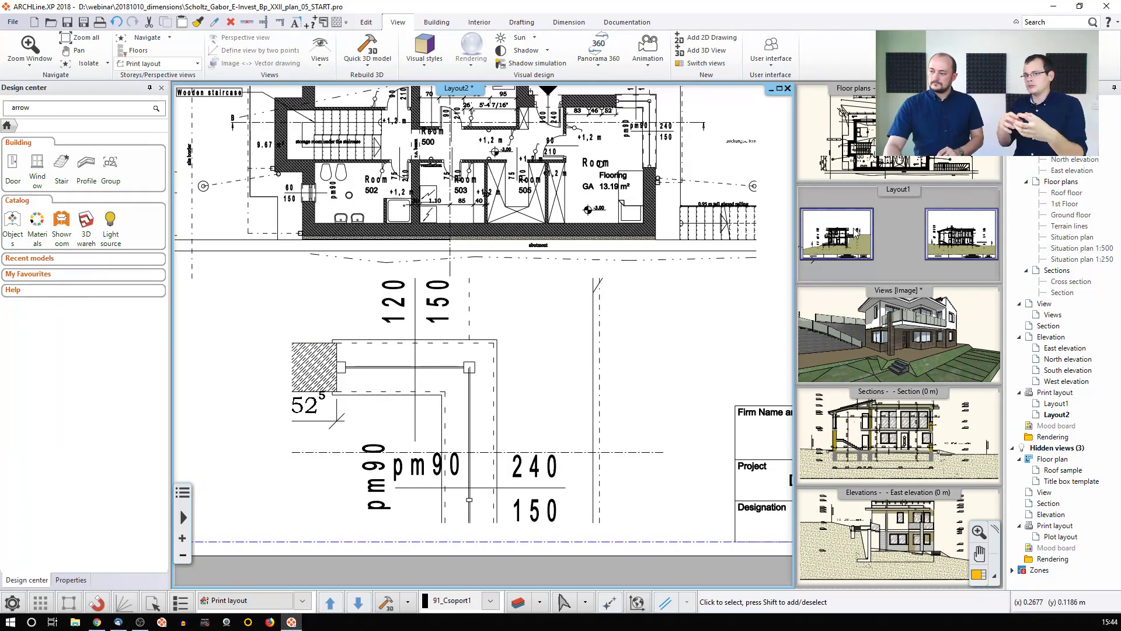
scroll(920, 250, up, 1)
click(920, 250)
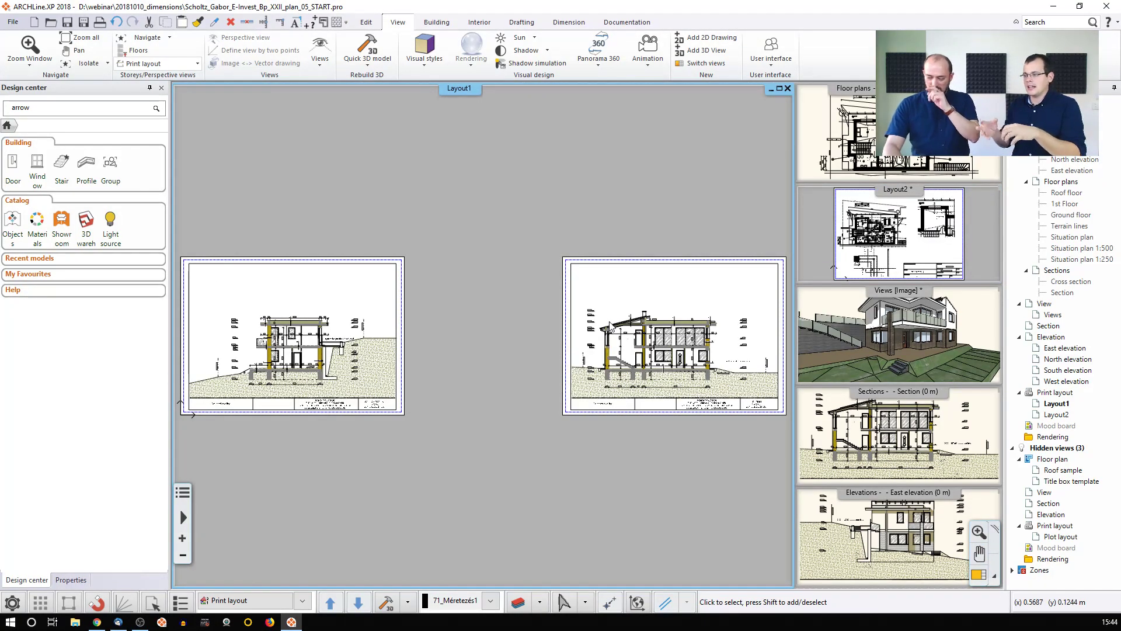
scroll(547, 270, down, 1)
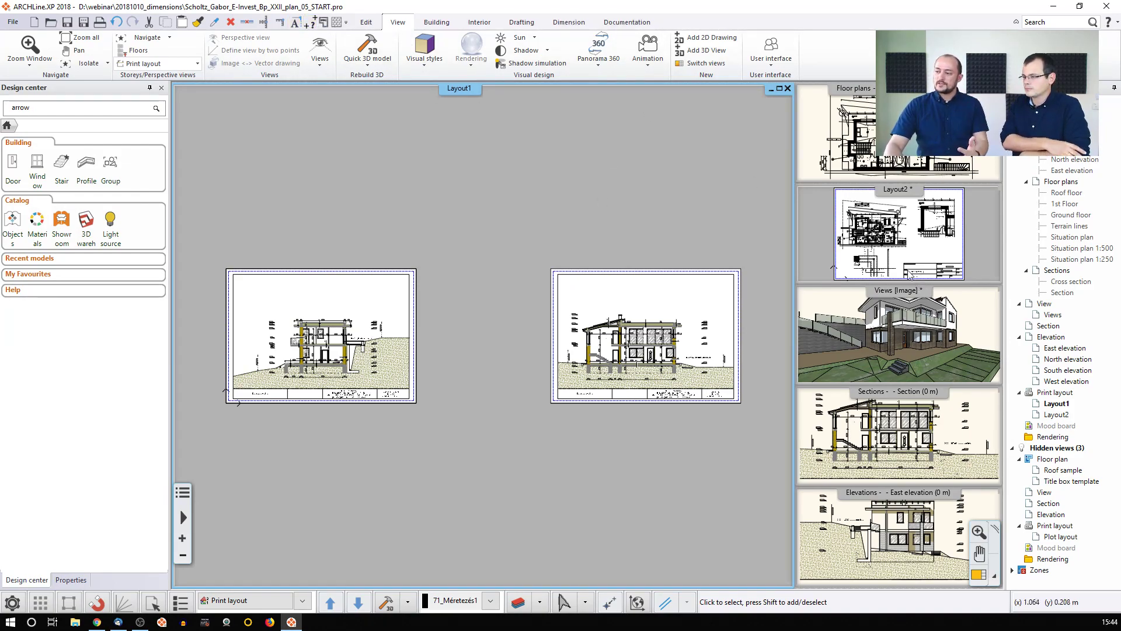
Copy a rectangular part around the chimney and roof junction of the Section view to the plot layout, with its origin at the rectangle's lower-right corner
click(906, 438)
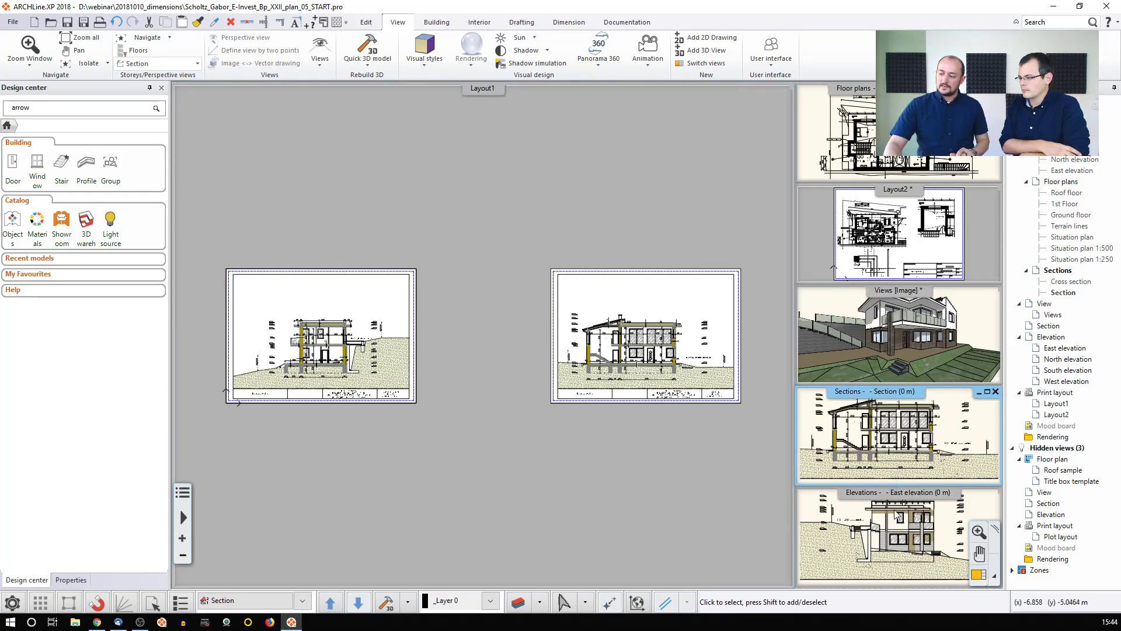
click(979, 575)
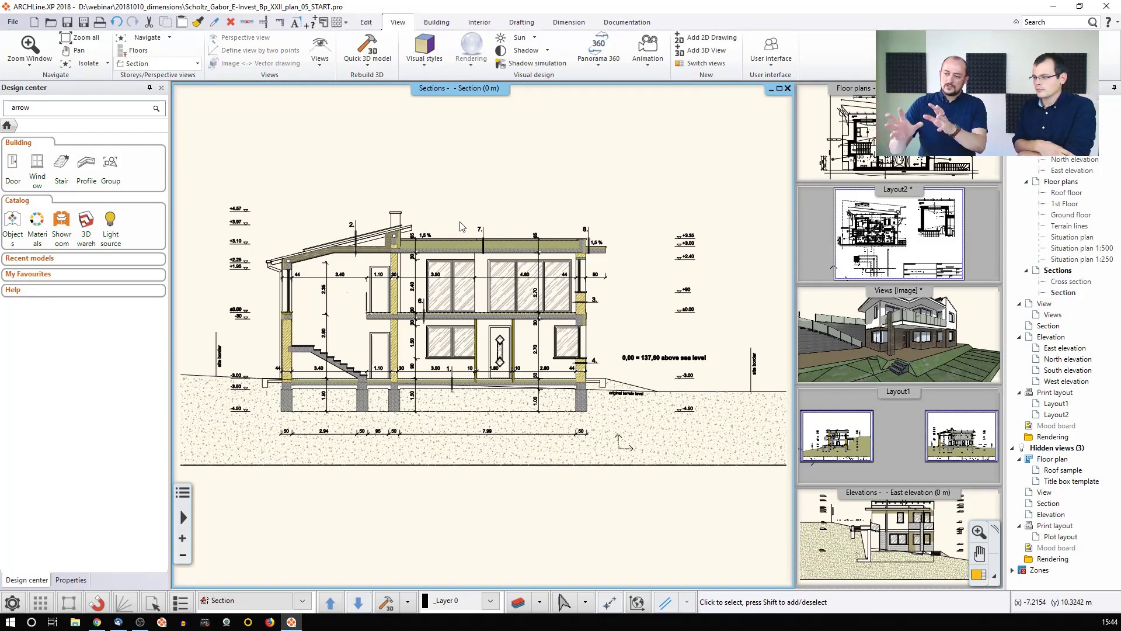
scroll(285, 276, up, 3)
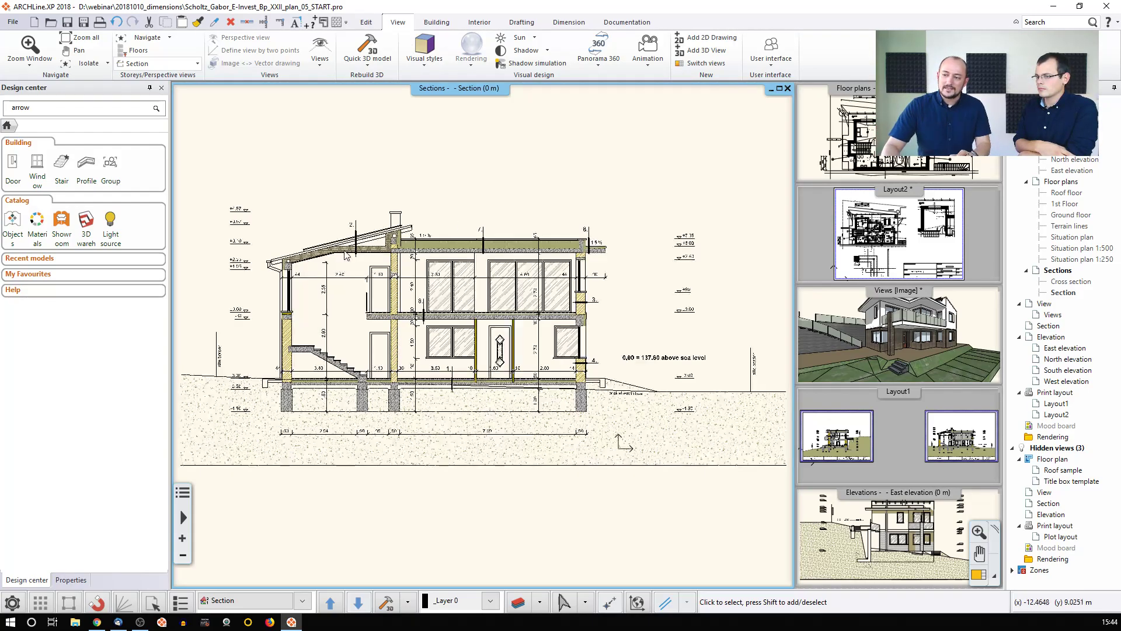
scroll(379, 314, up, 2)
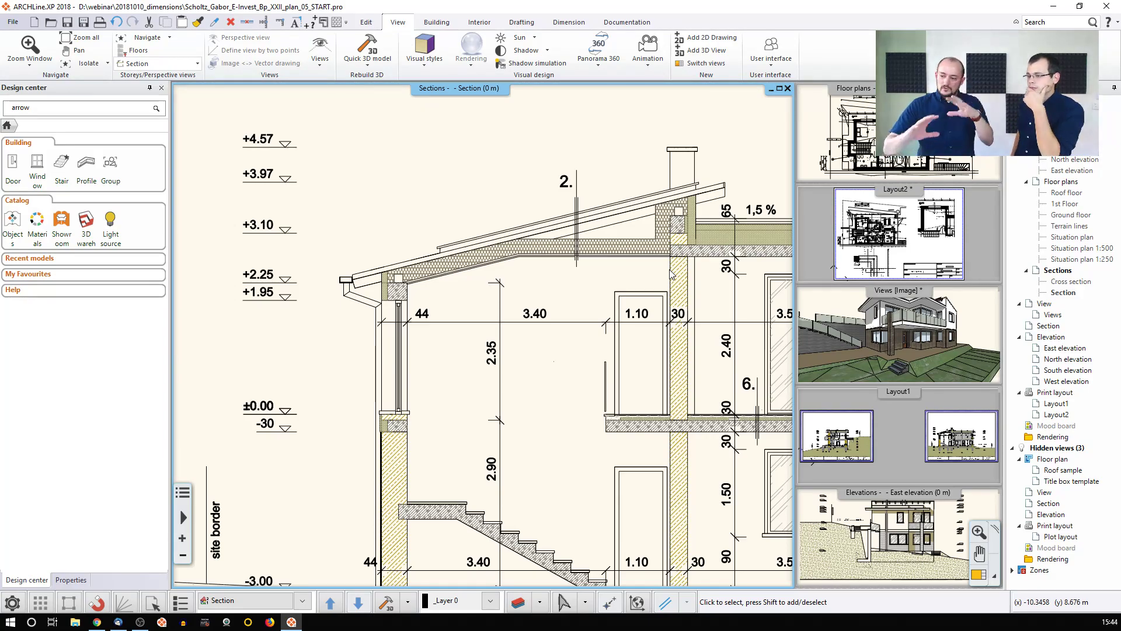
scroll(587, 316, down, 1)
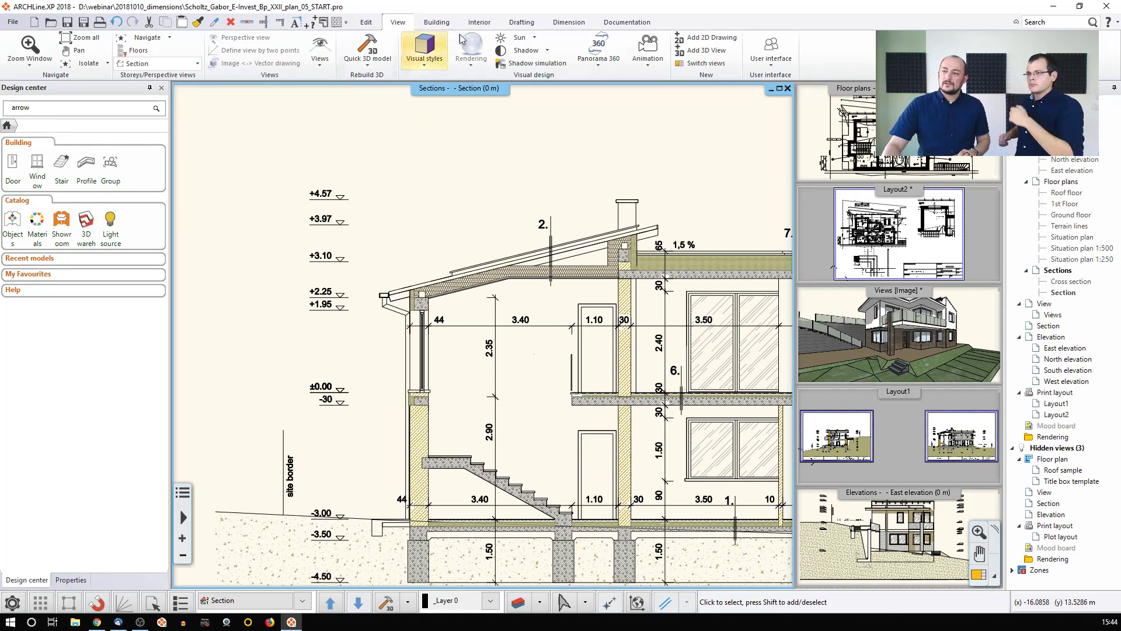
click(613, 22)
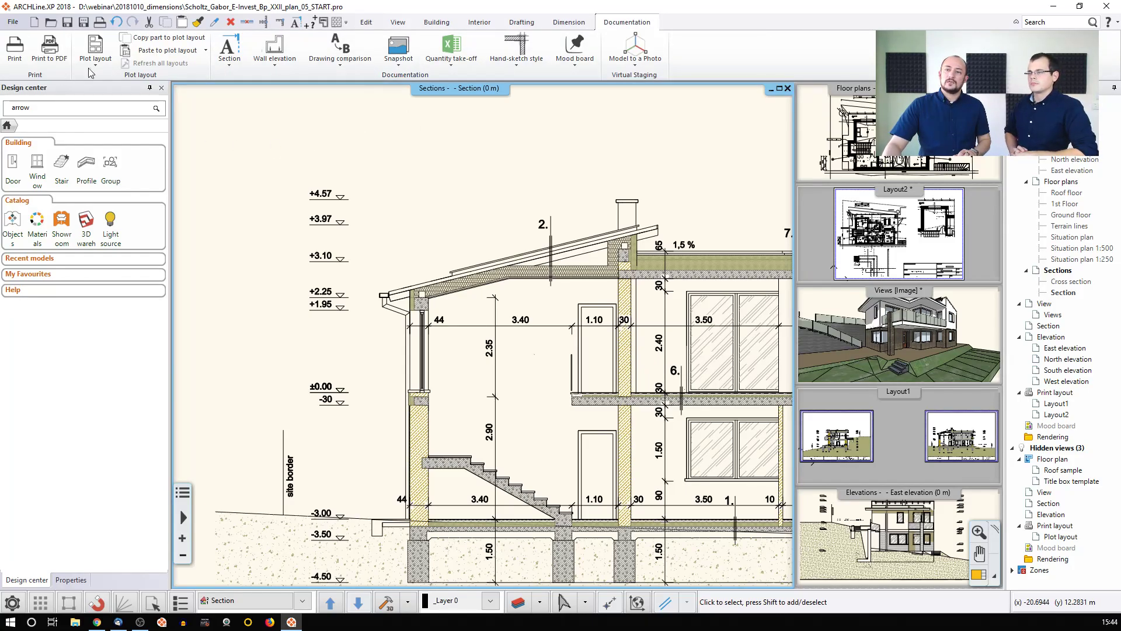
click(169, 37)
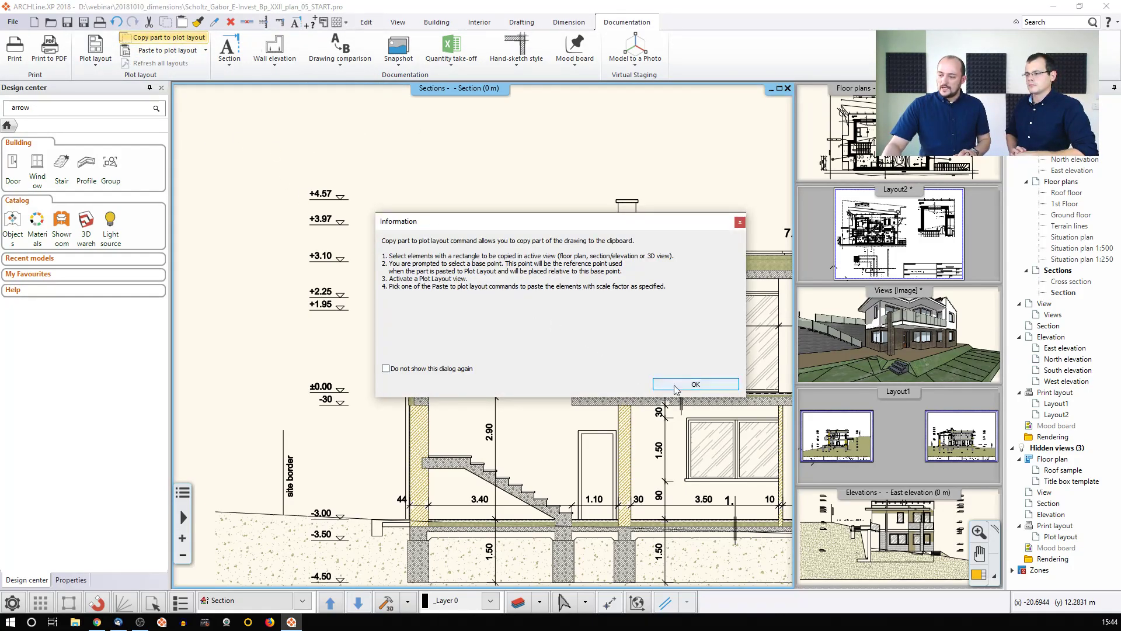
click(696, 384)
click(543, 211)
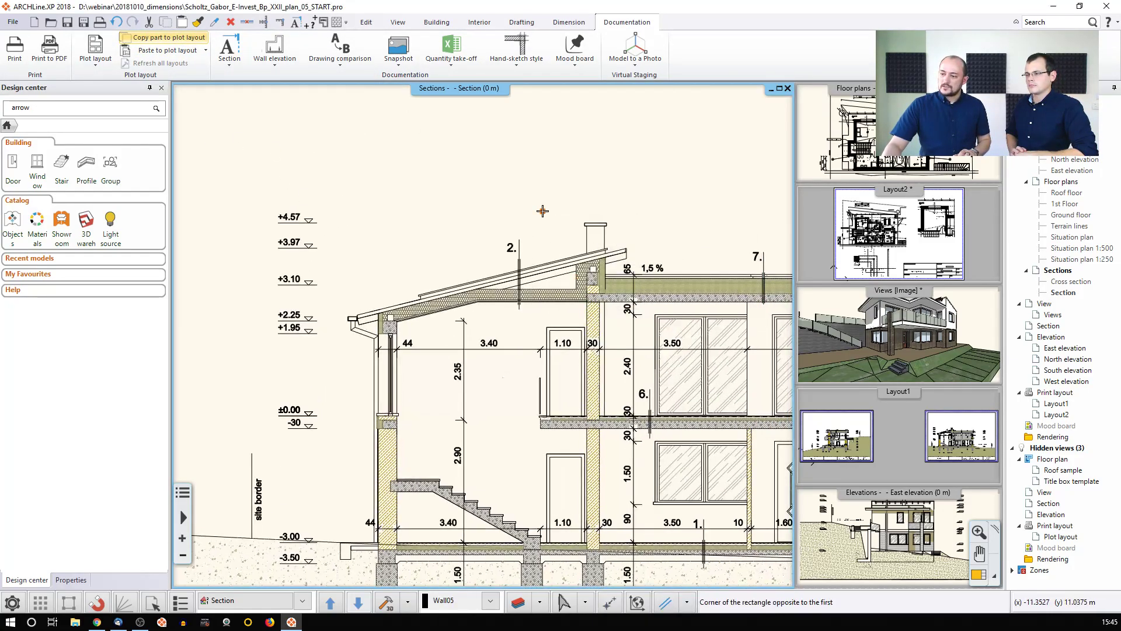
click(658, 316)
click(655, 315)
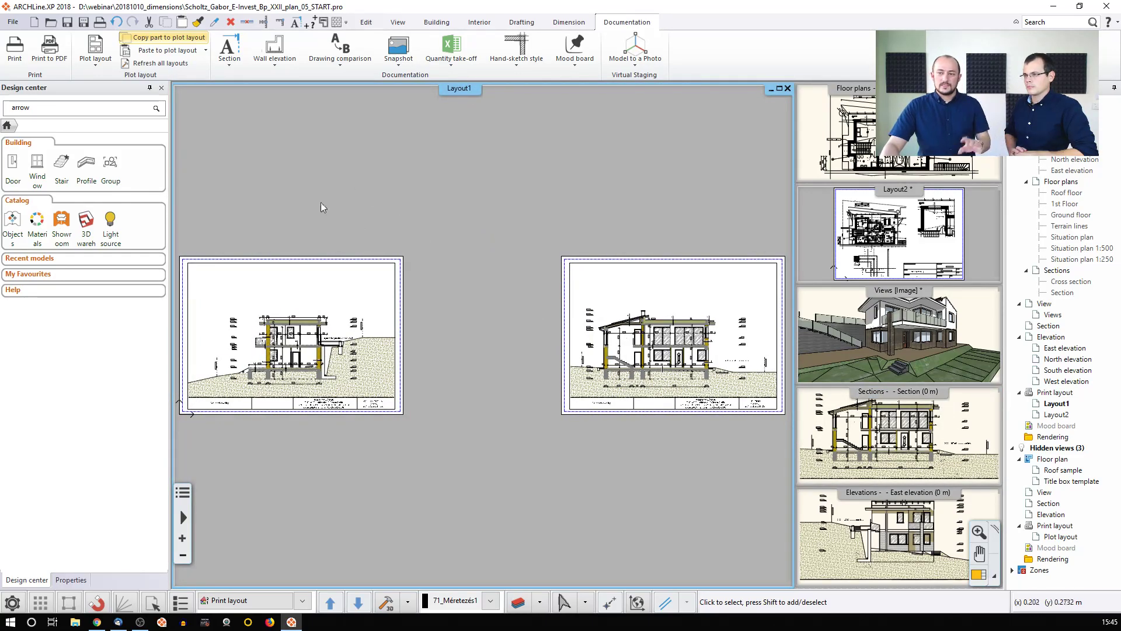
Paste the copied chimney detail at scale 1:50 into the upper-right corner of the second section sheet on Layout1
click(199, 54)
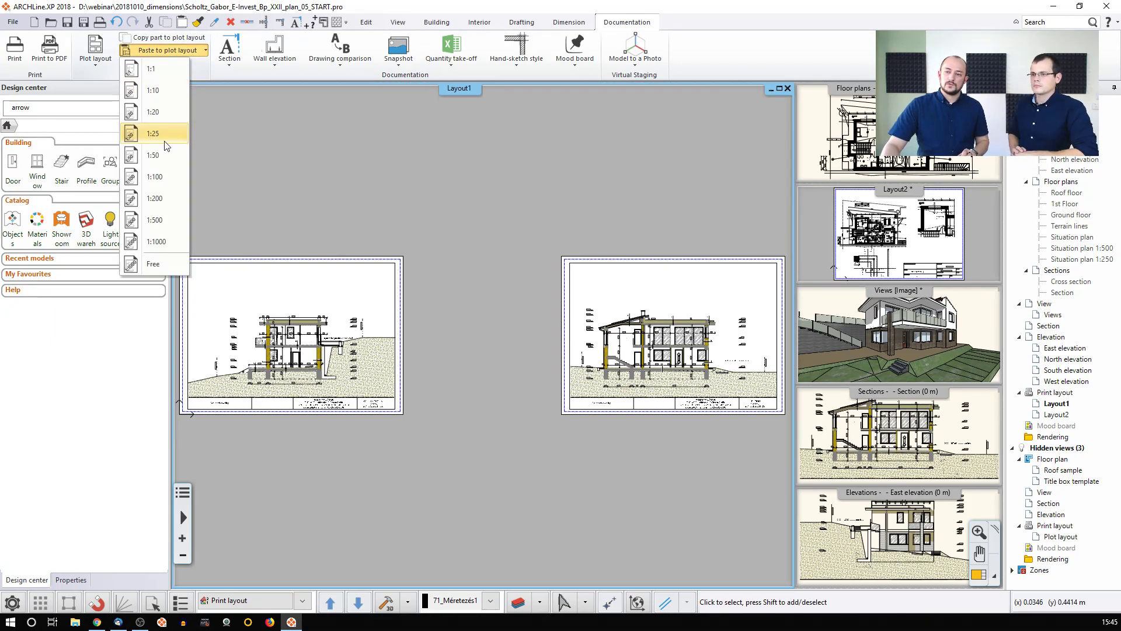
click(166, 156)
middle_drag(764, 326, 659, 355)
scroll(660, 355, up, 2)
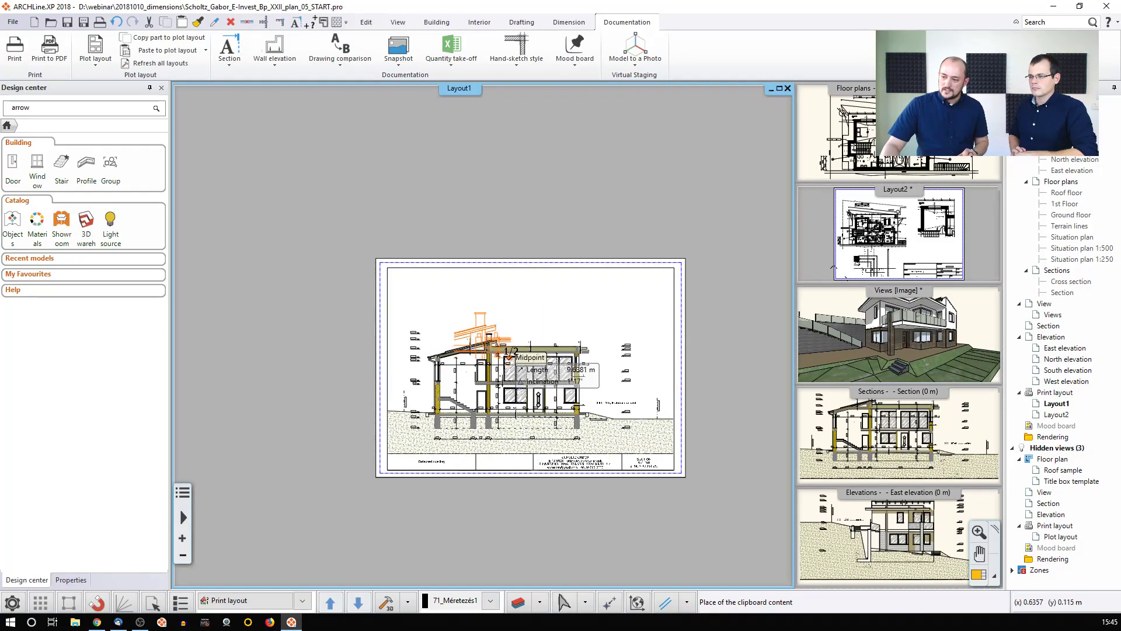
scroll(681, 331, up, 2)
click(630, 317)
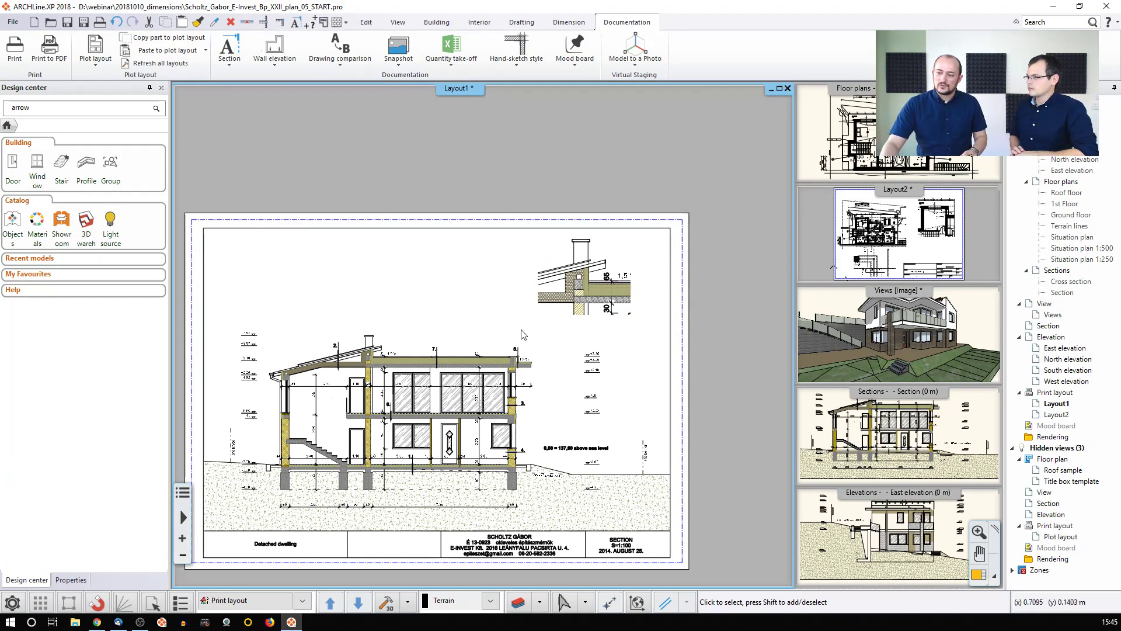
scroll(573, 315, up, 2)
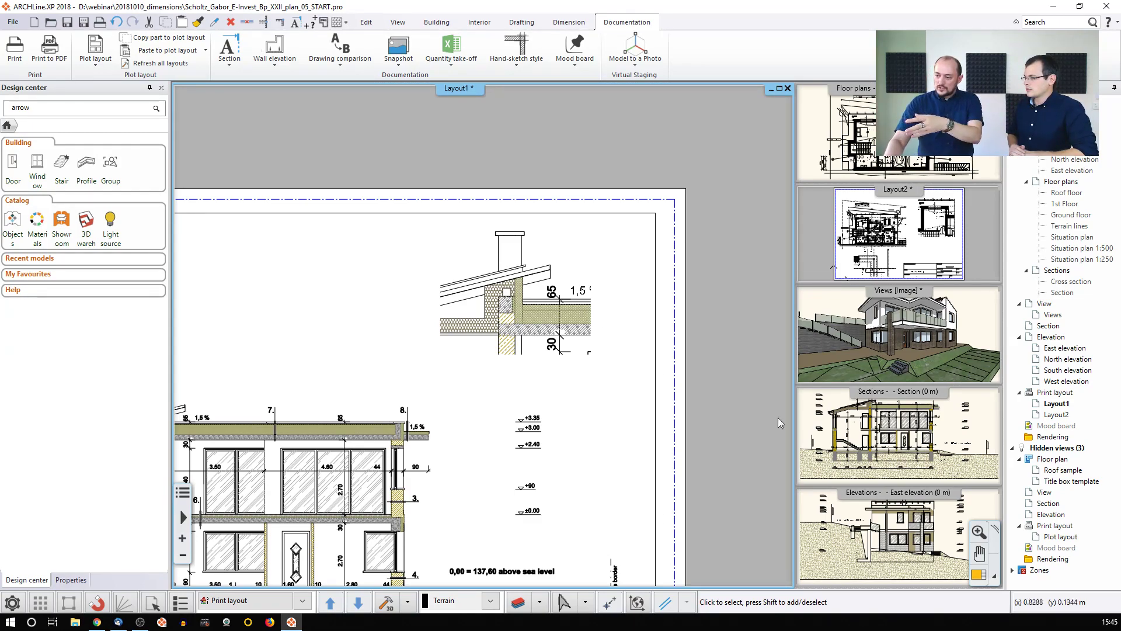
click(858, 419)
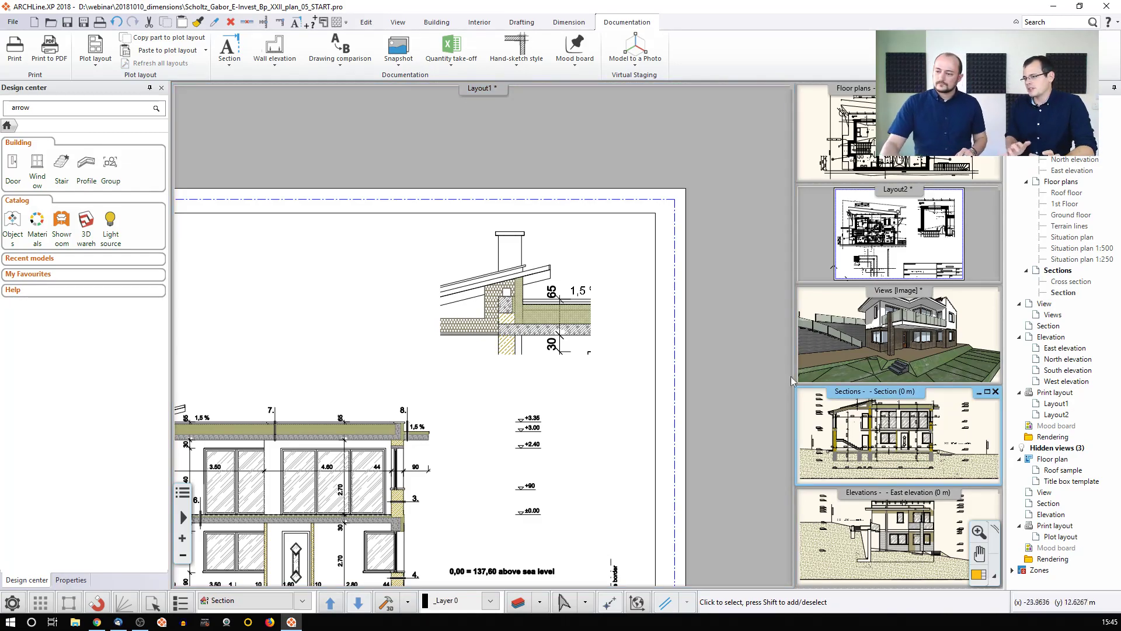
middle_click(505, 355)
middle_click(506, 355)
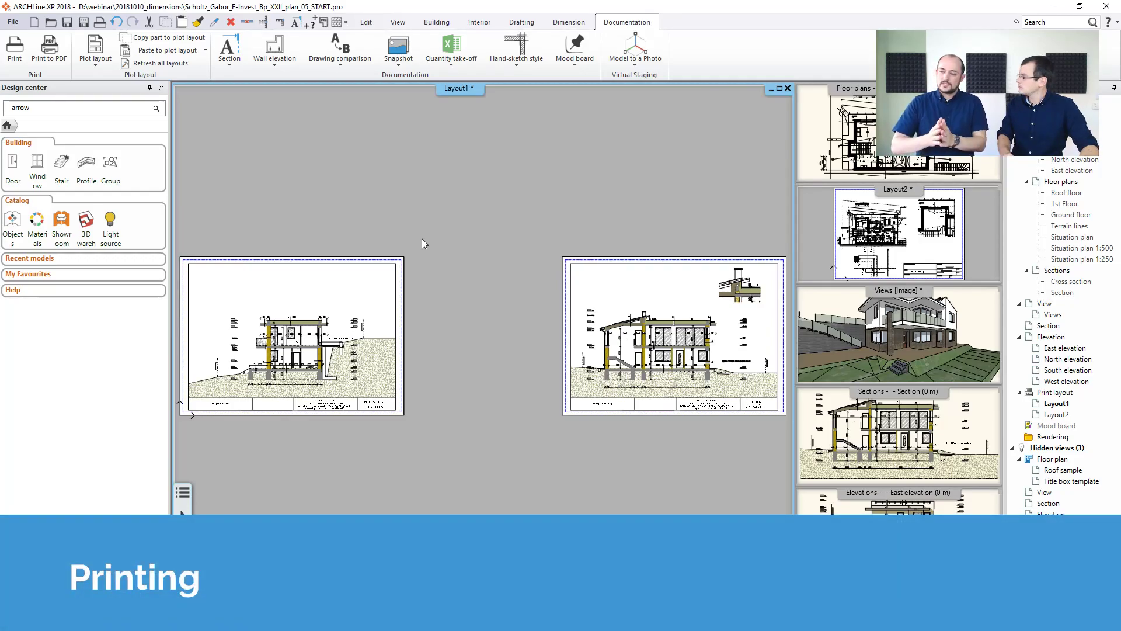
click(866, 438)
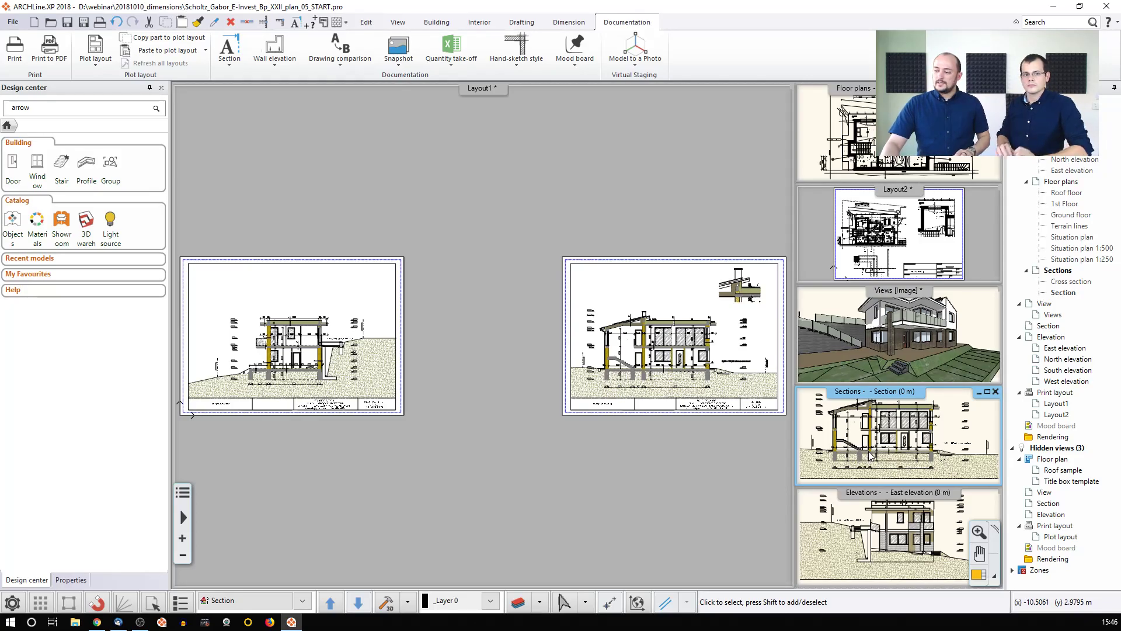
click(13, 21)
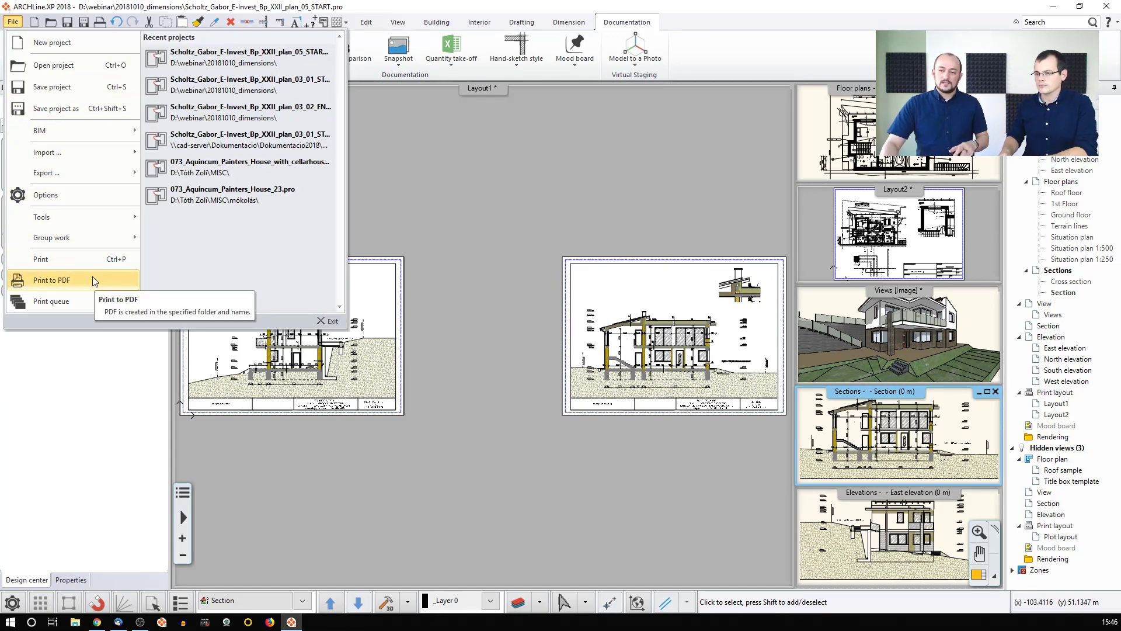
click(559, 169)
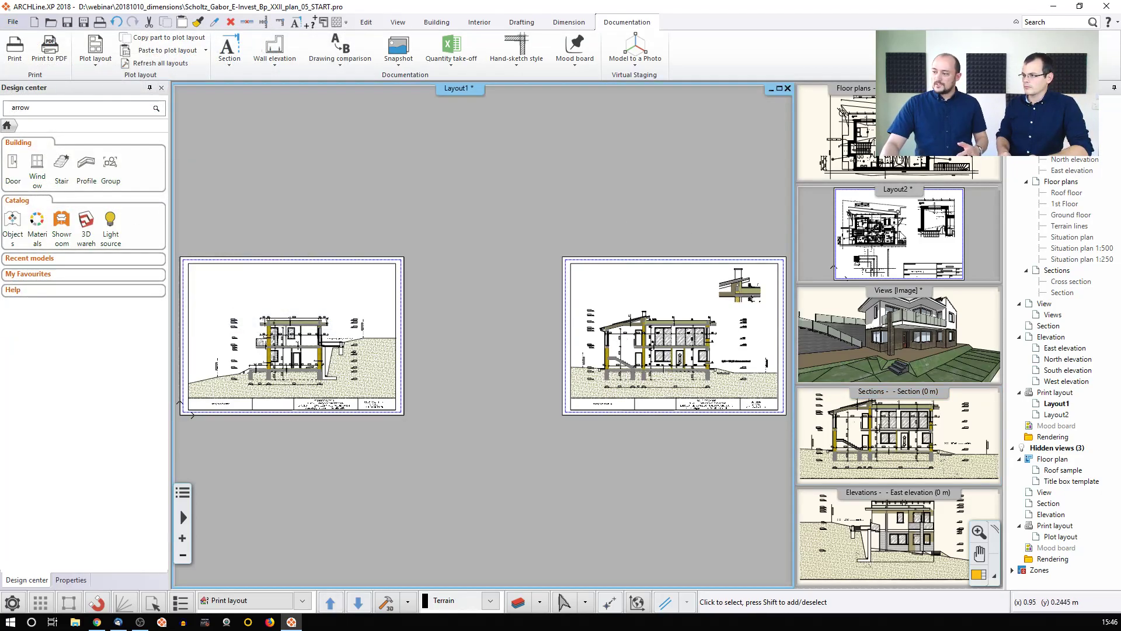
Start a PDF print of Layout2 and set the paper size to ISO A3 297x420 mm
click(904, 237)
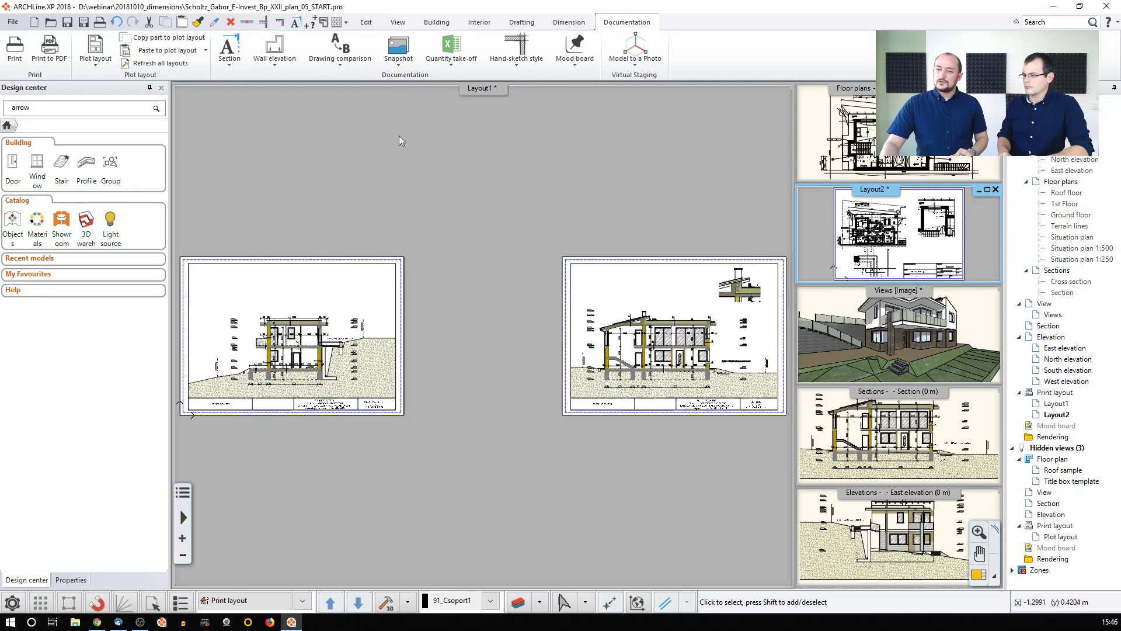
click(12, 22)
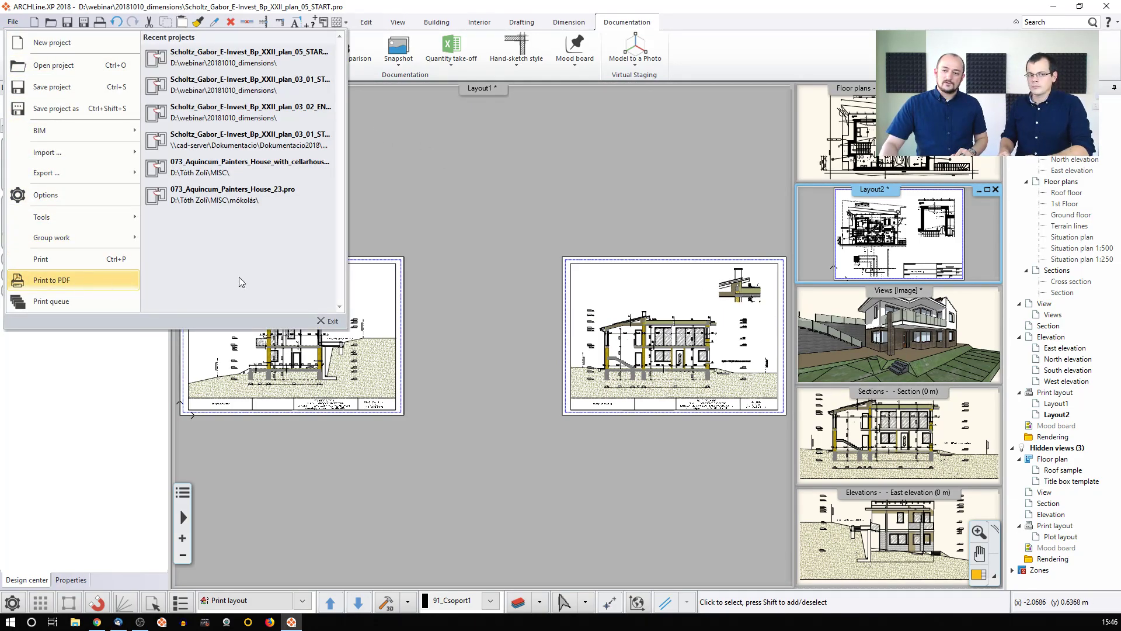
click(105, 273)
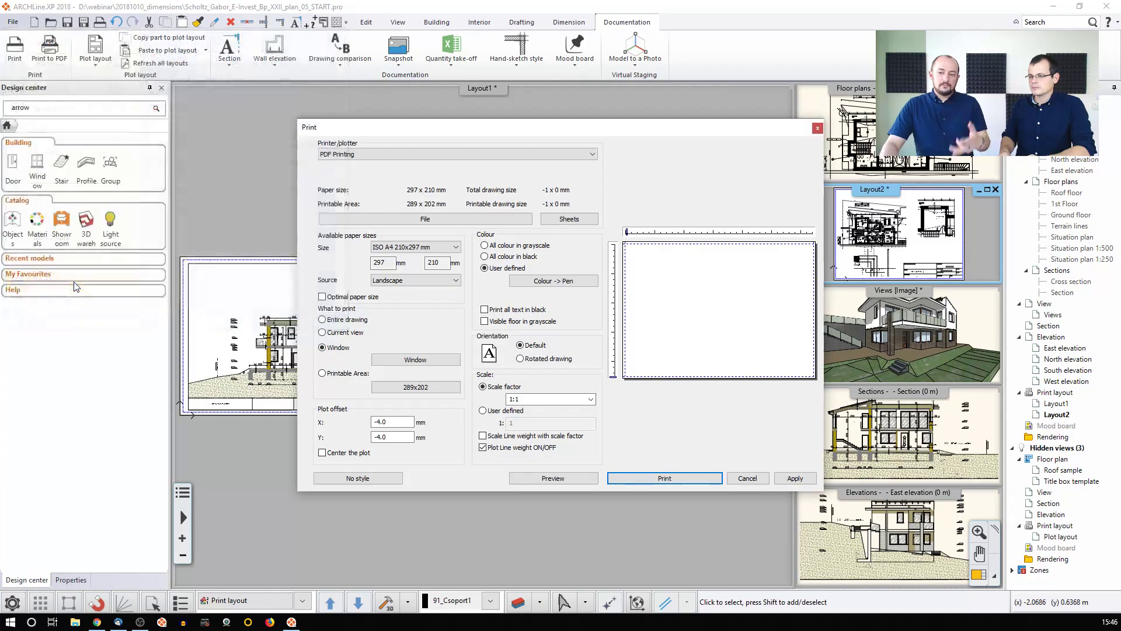
click(353, 155)
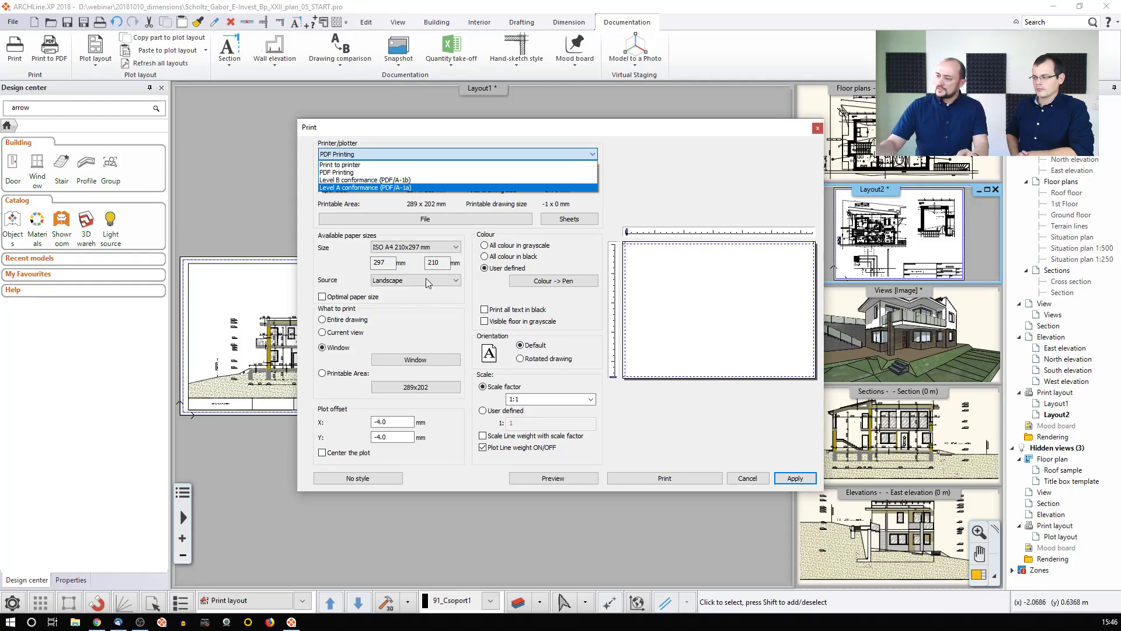
click(439, 248)
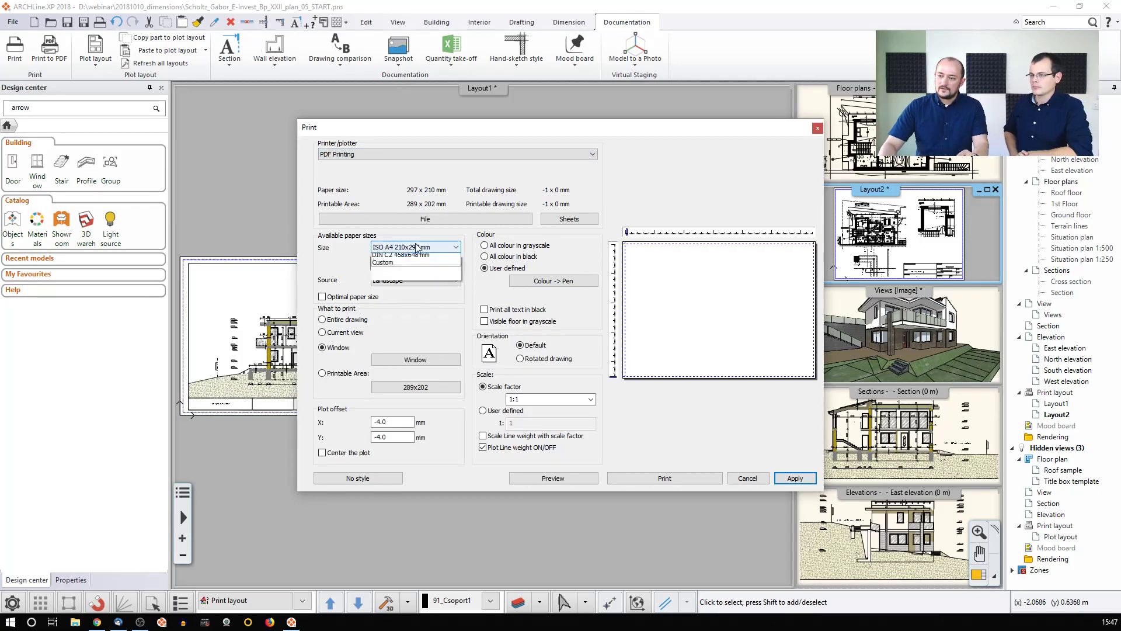
click(420, 247)
click(401, 272)
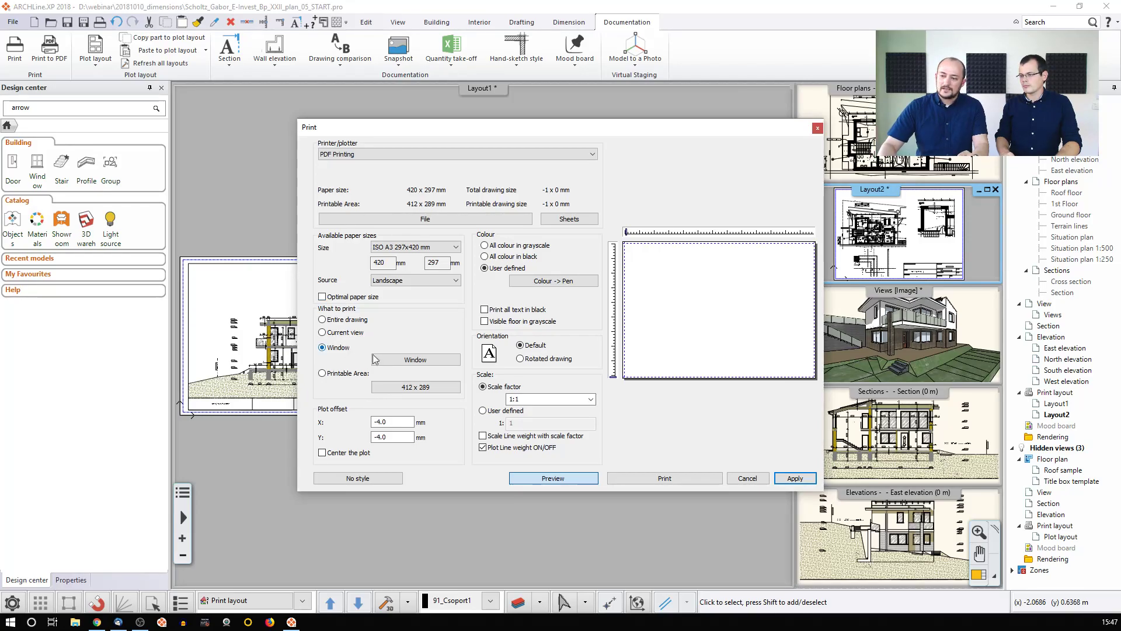
Define the print window from the lower-left to the upper-right corner of the Layout2 sheet
click(414, 360)
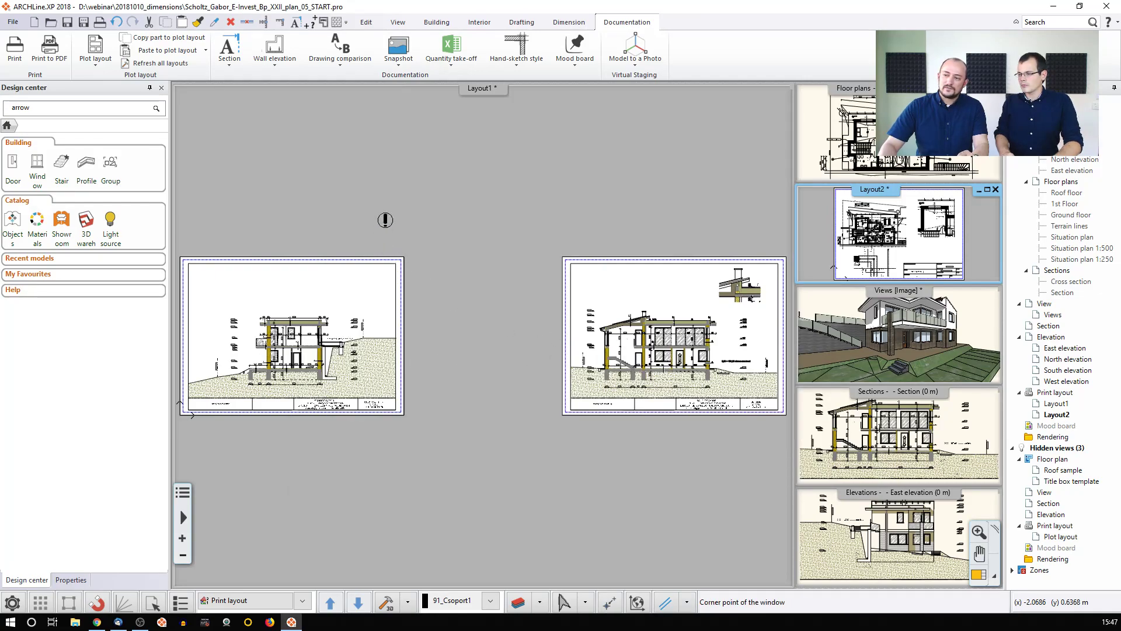
scroll(870, 266, down, 3)
scroll(900, 237, down, 1)
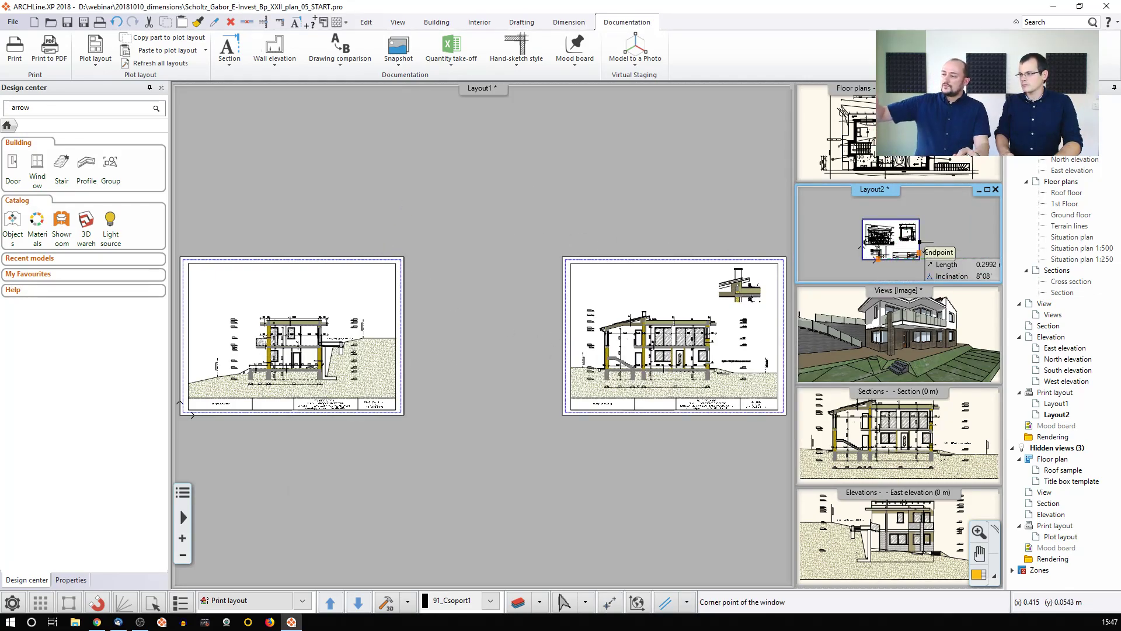
scroll(873, 263, up, 2)
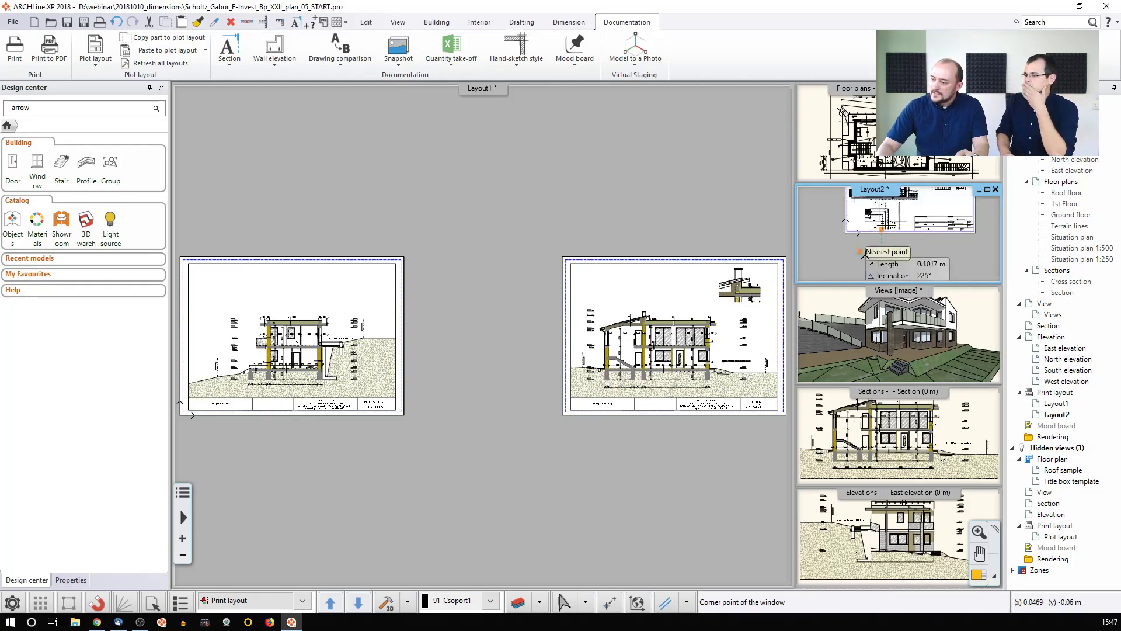
click(846, 233)
scroll(909, 239, down, 2)
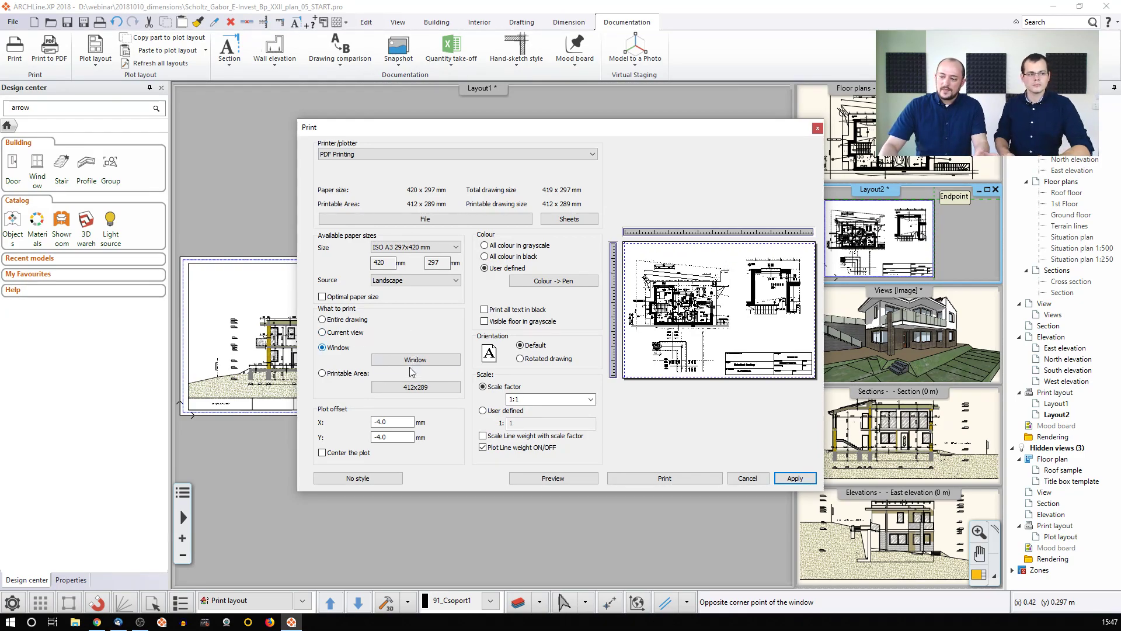
Center the plot on the Layout2 sheet, preview the print, apply the settings and close the print setup without printing
click(322, 453)
click(553, 478)
drag(684, 283, 682, 284)
mouse_move(613, 305)
mouse_down()
mouse_move(613, 293)
mouse_move(612, 306)
mouse_up()
click(352, 451)
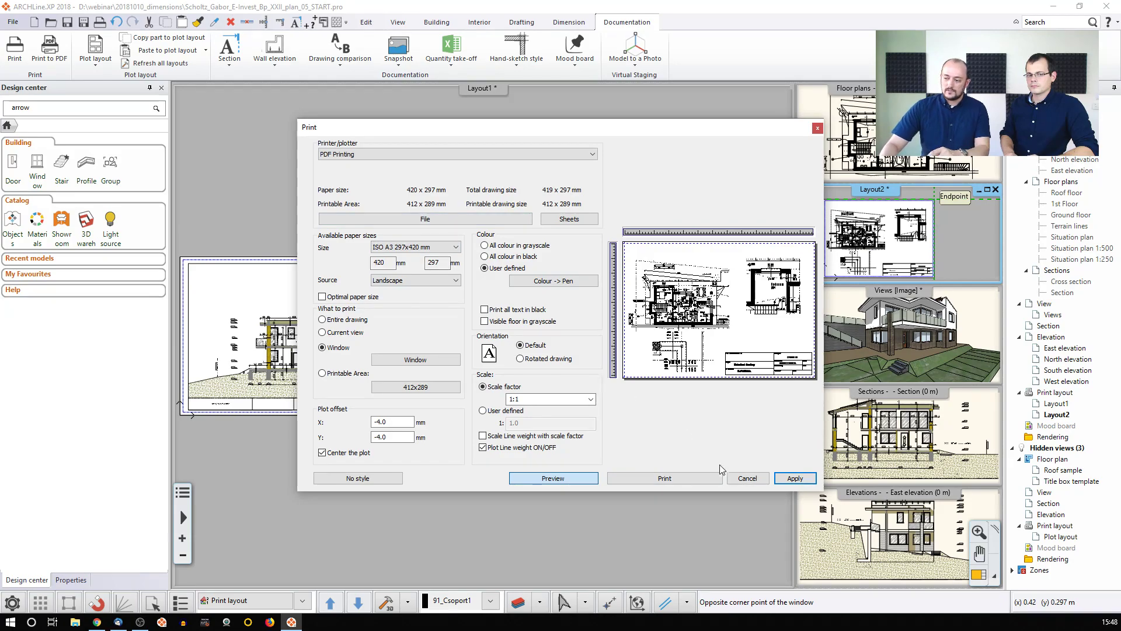
click(795, 479)
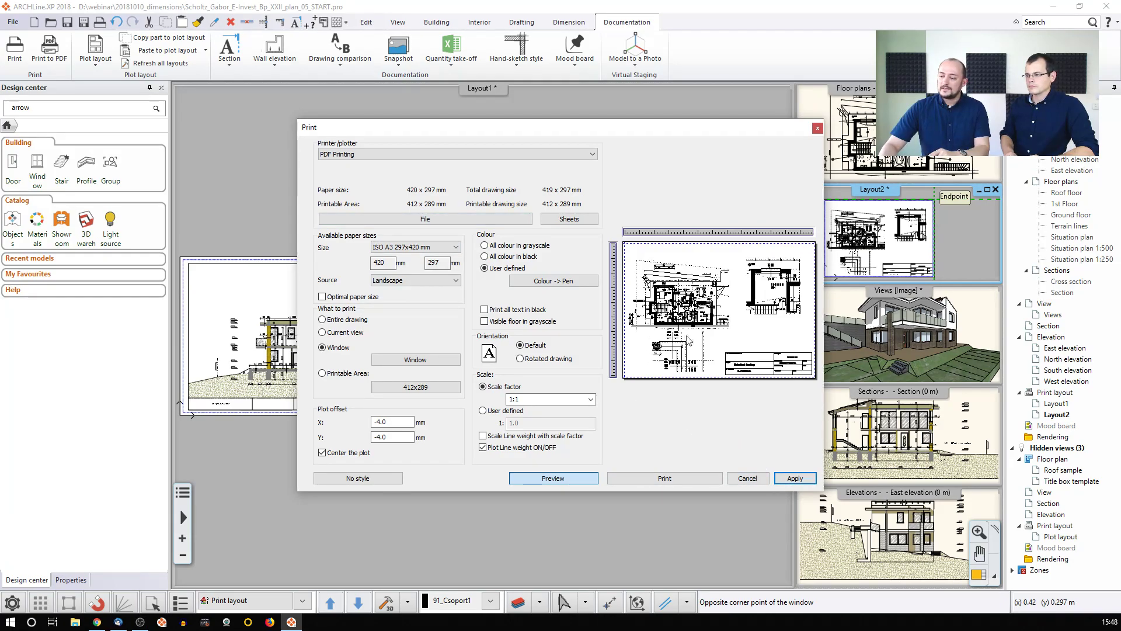
click(817, 128)
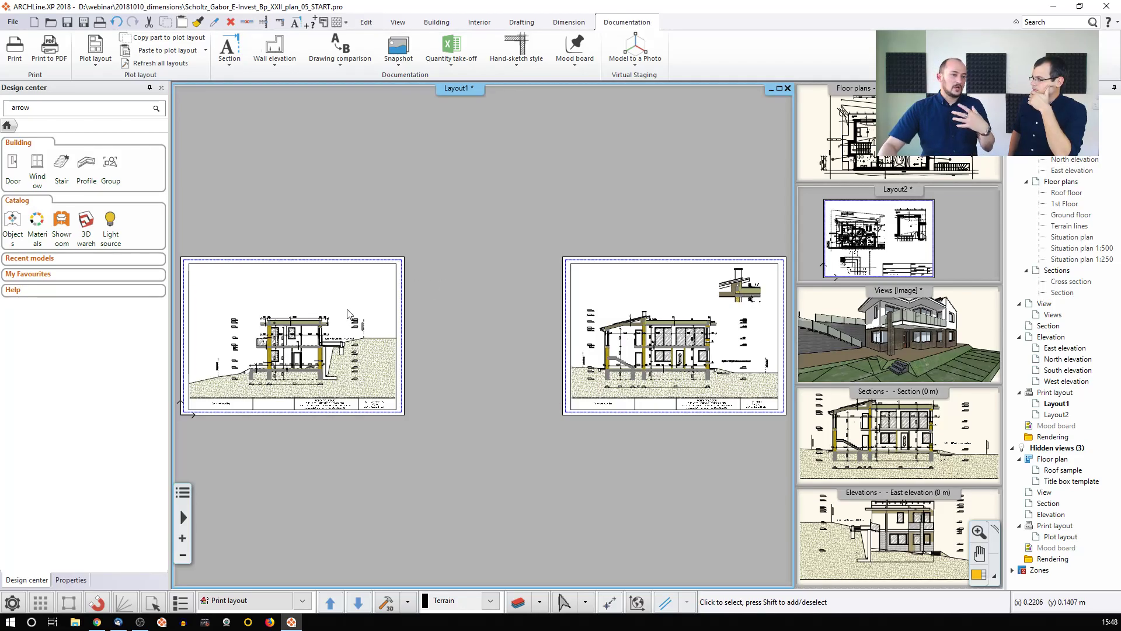
Open the print queue and examine the previews and print settings of the Layout1 and Layout1(1) entries
click(13, 21)
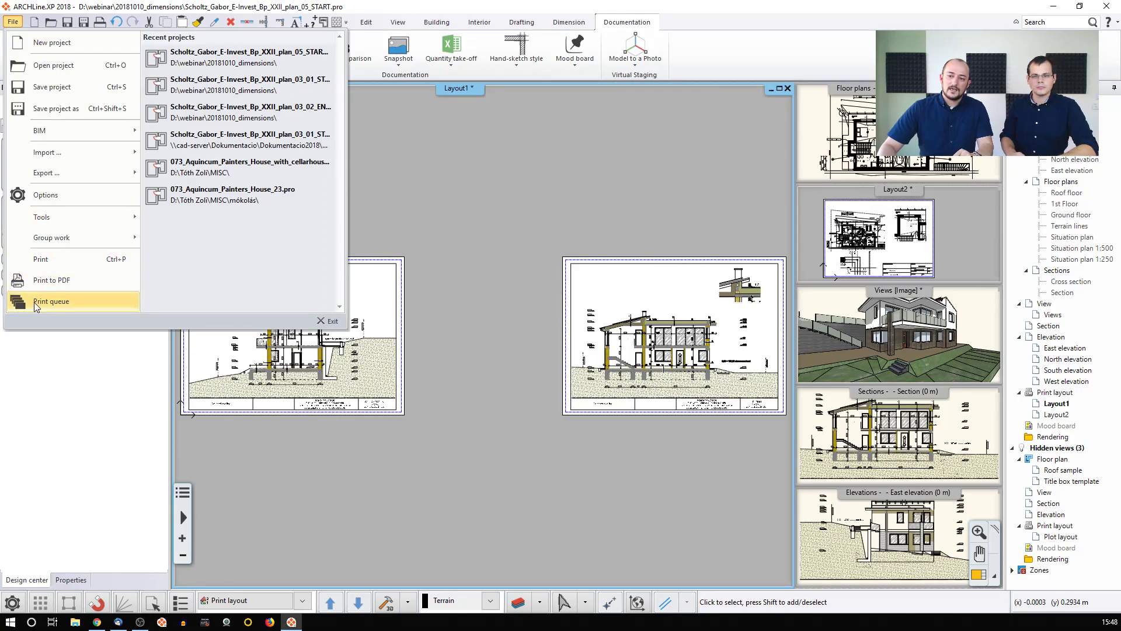
click(51, 305)
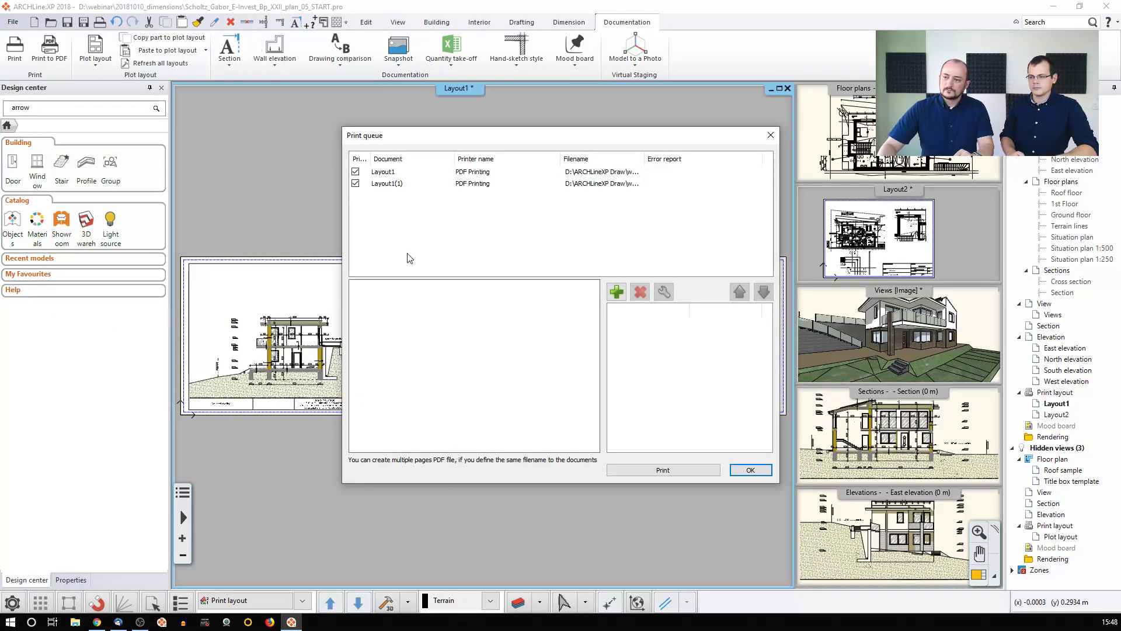
click(394, 172)
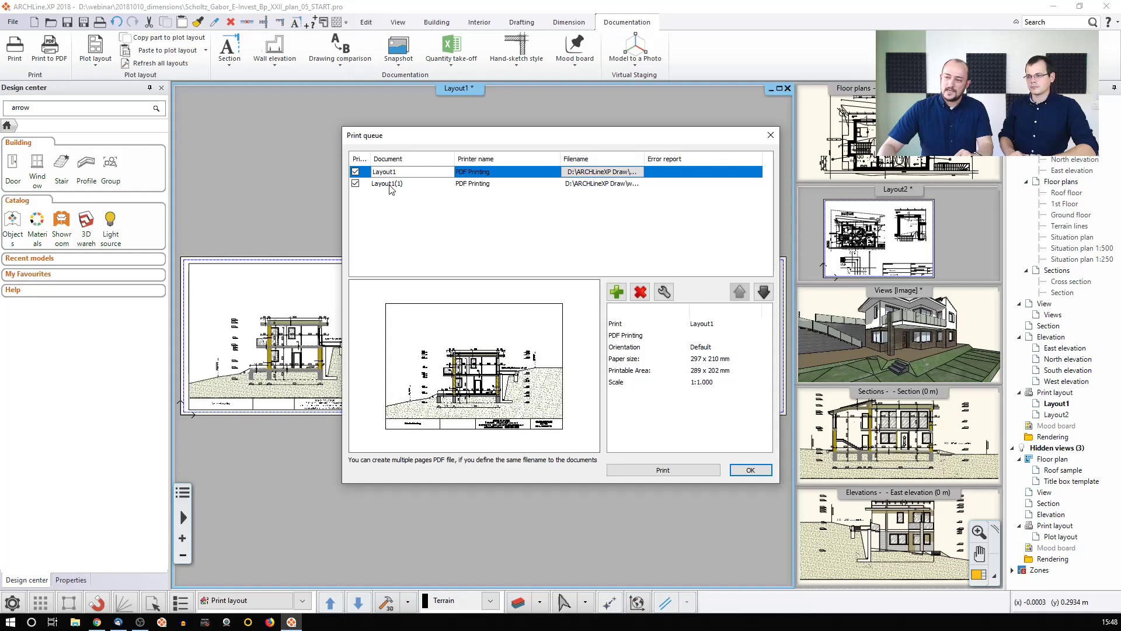
click(390, 186)
drag(464, 139, 411, 130)
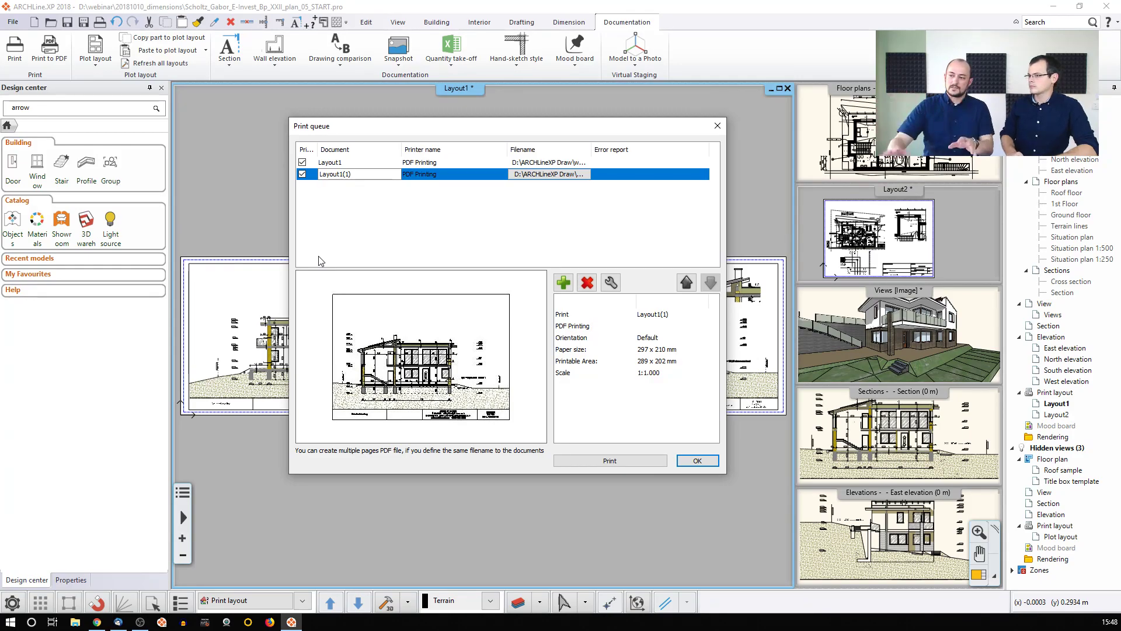
Add Layout2 to the print queue as a new document and set its output to PDF Printing
click(563, 284)
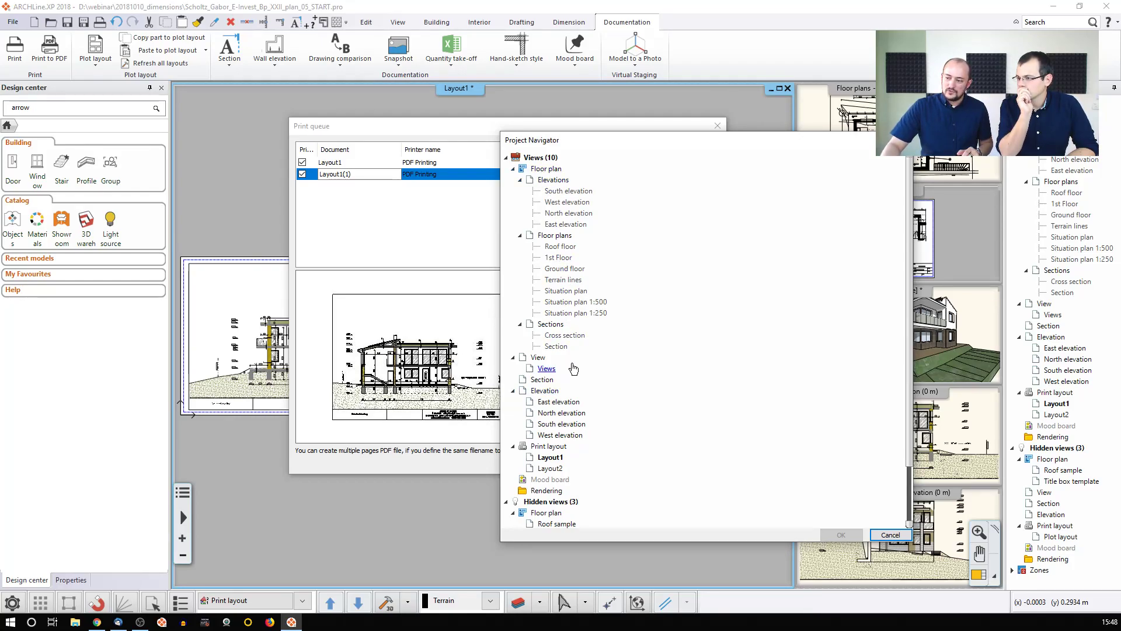
scroll(570, 370, down, 3)
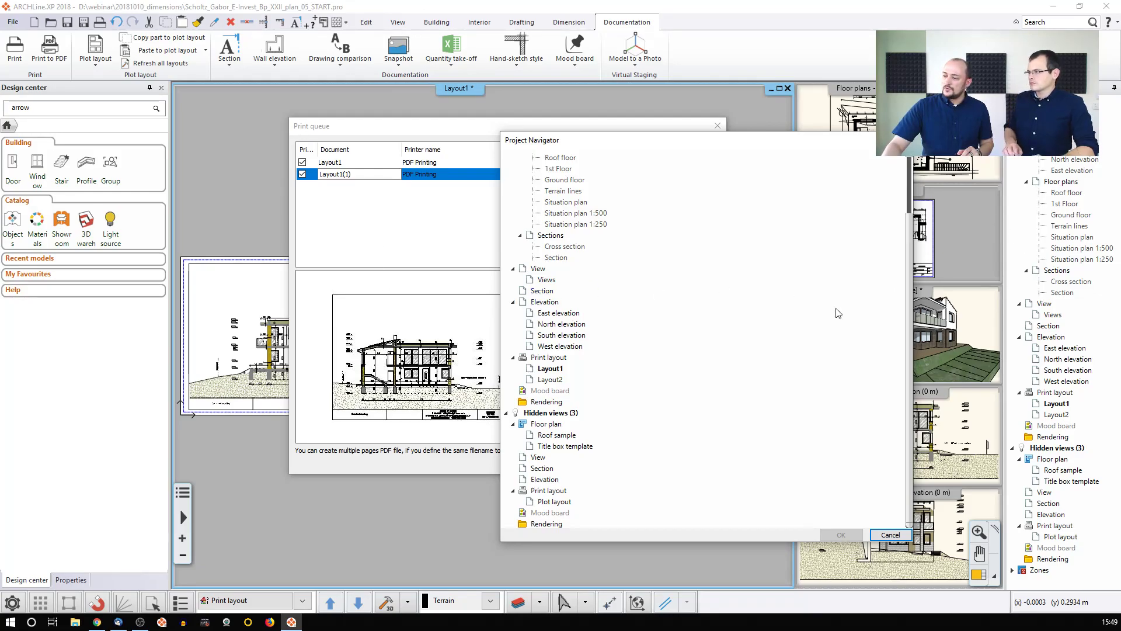
click(549, 380)
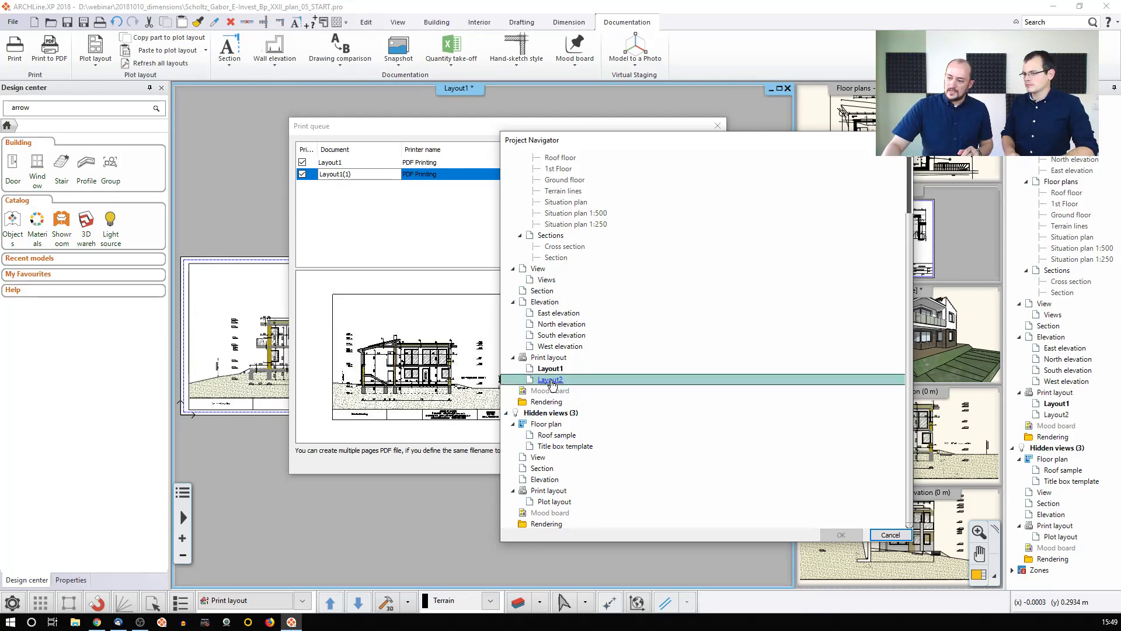
click(842, 535)
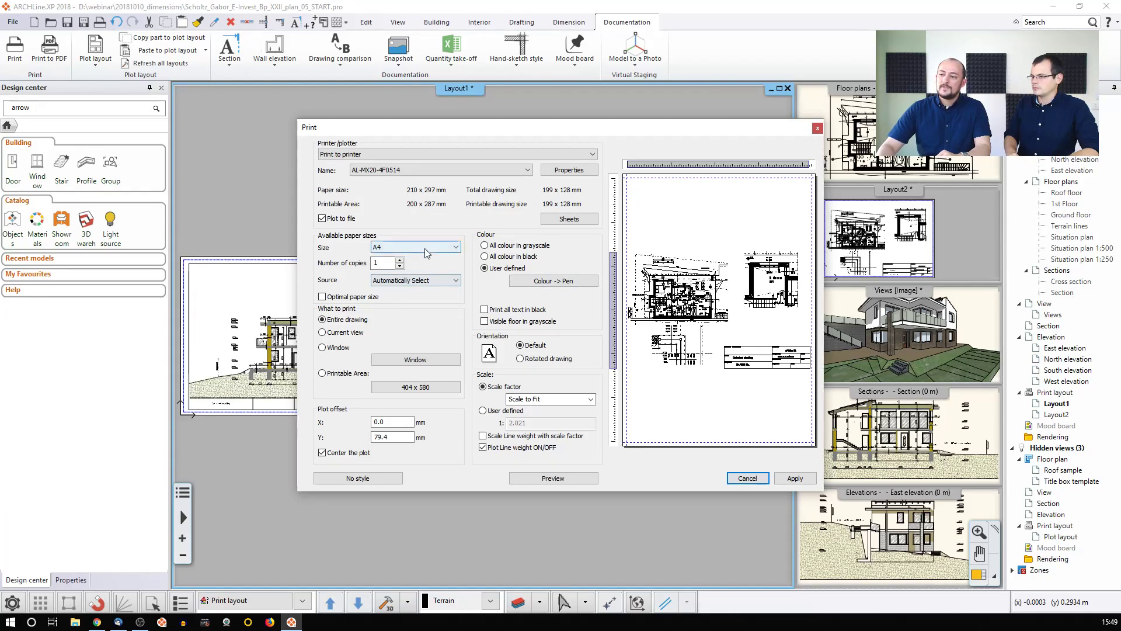
click(426, 246)
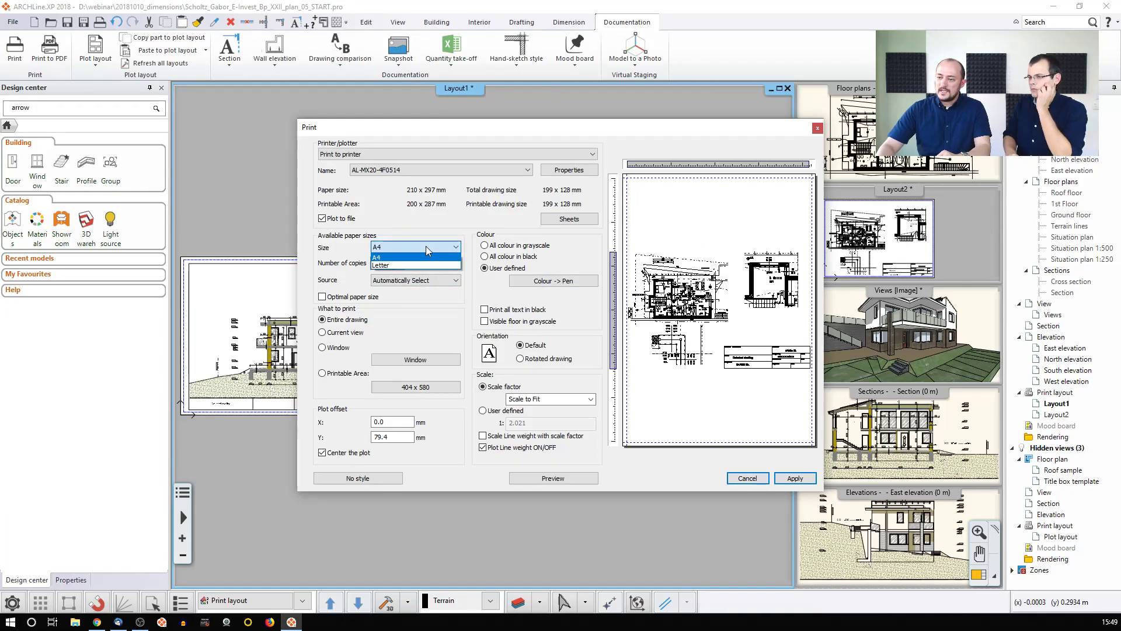
click(426, 247)
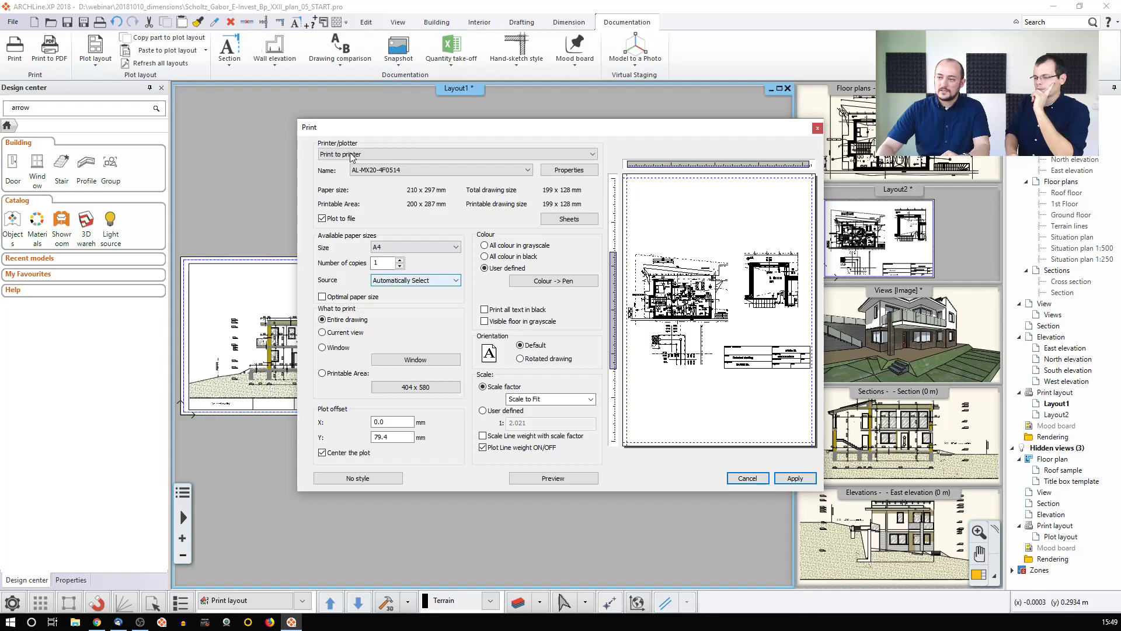
click(409, 154)
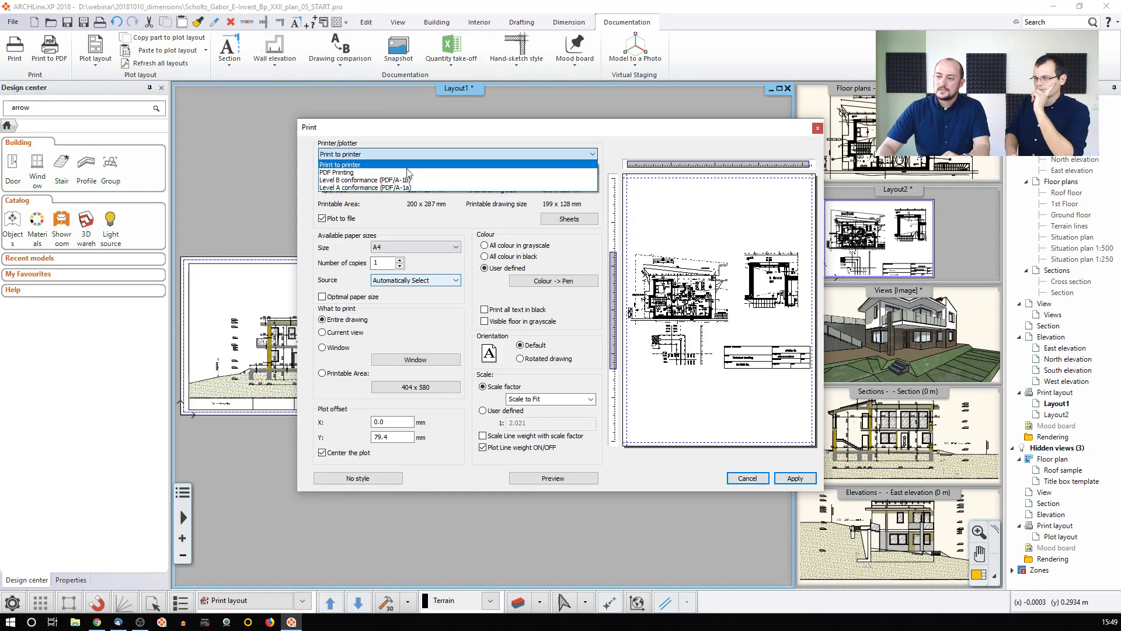
click(343, 173)
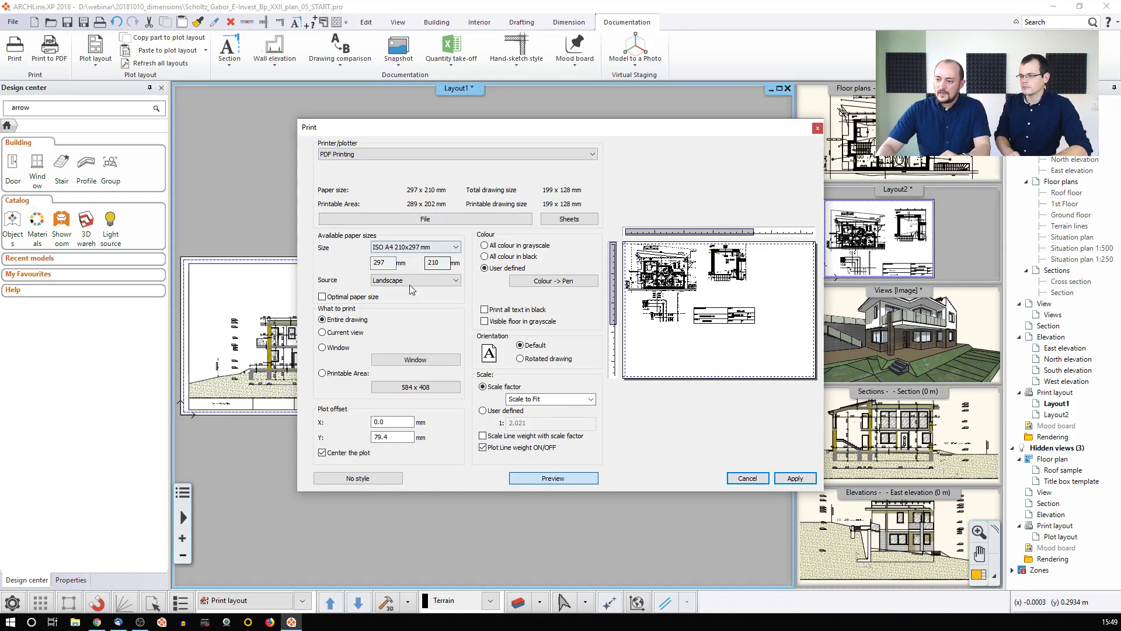
Set the Layout2 print's scale factor to 1:1 and center the plot on the paper
click(336, 454)
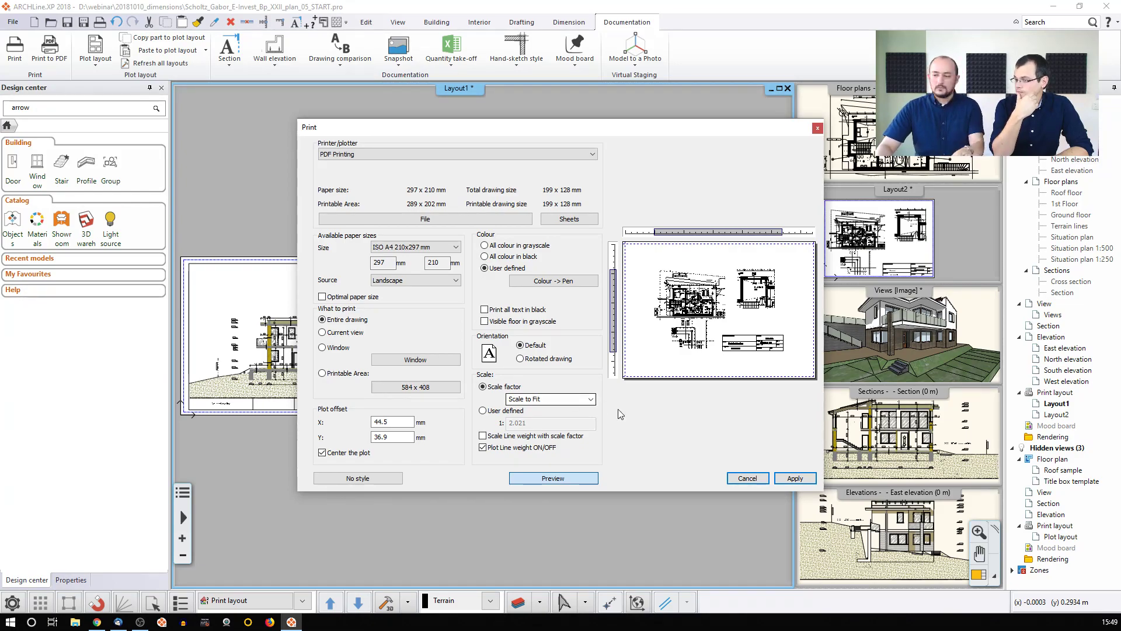
click(549, 399)
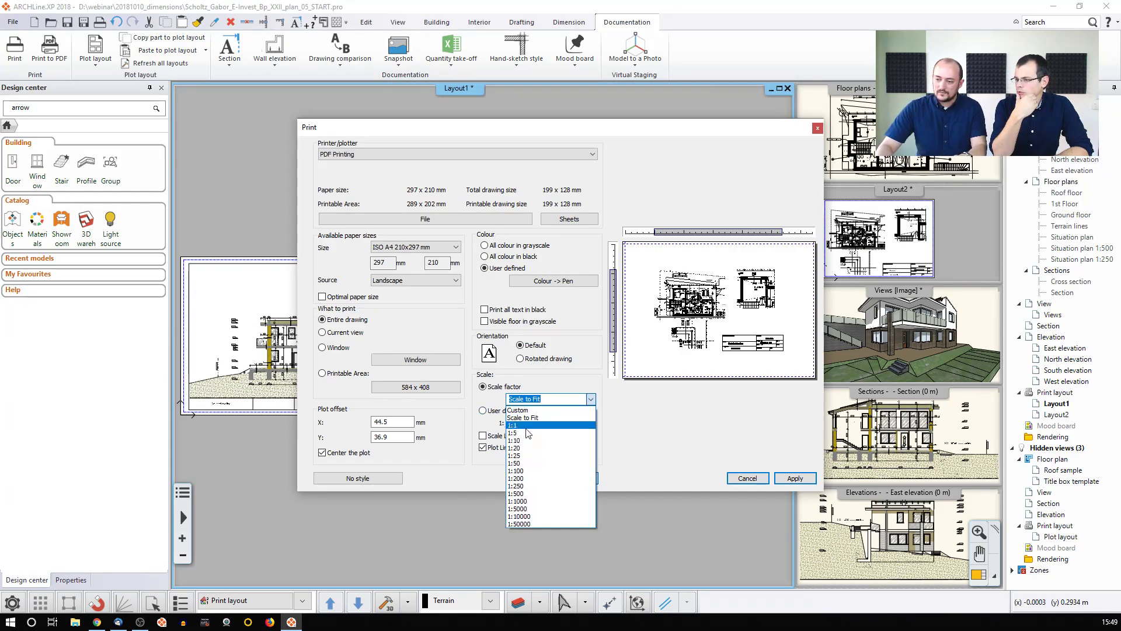
click(524, 426)
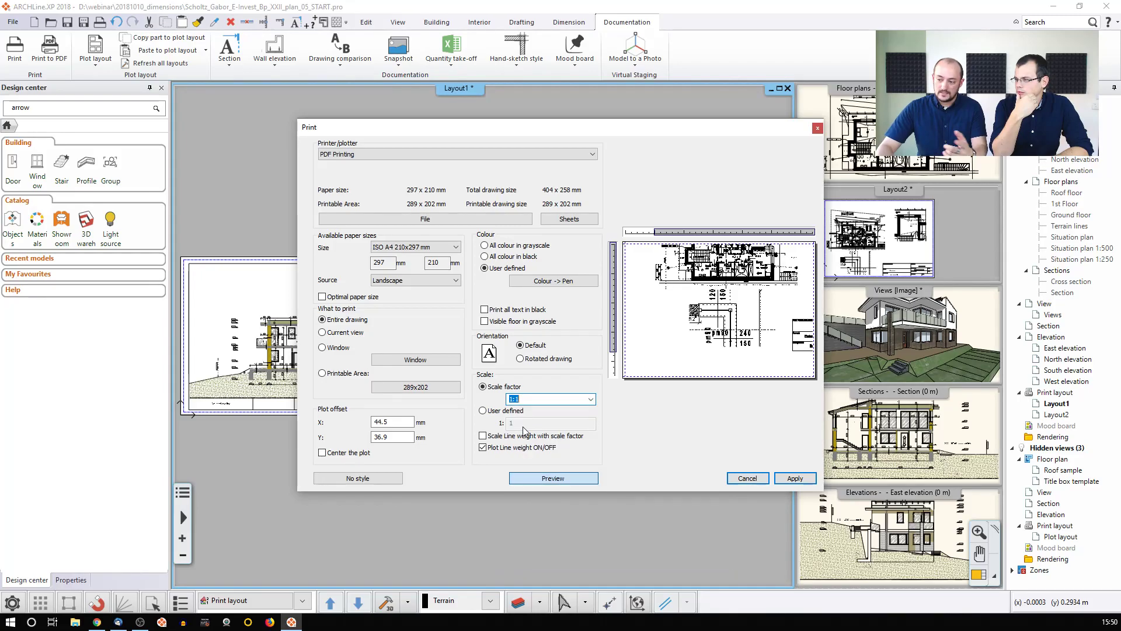
click(341, 456)
click(341, 455)
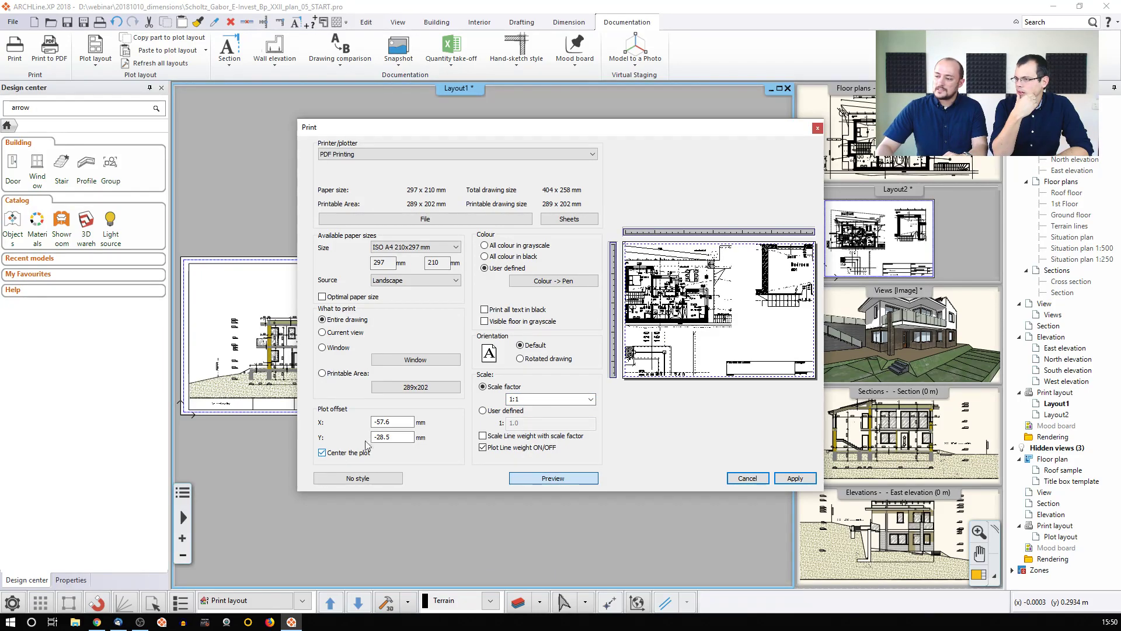
Set the Layout2 print's paper size to ISO A3 297x420 mm and recenter the plot
click(449, 250)
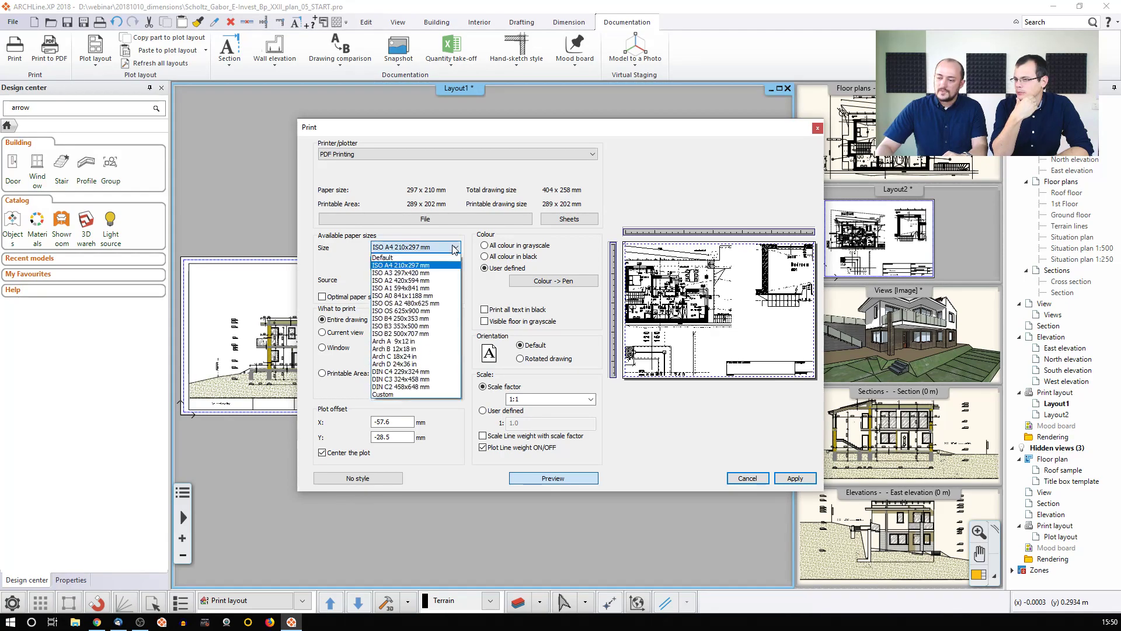
click(409, 270)
click(338, 452)
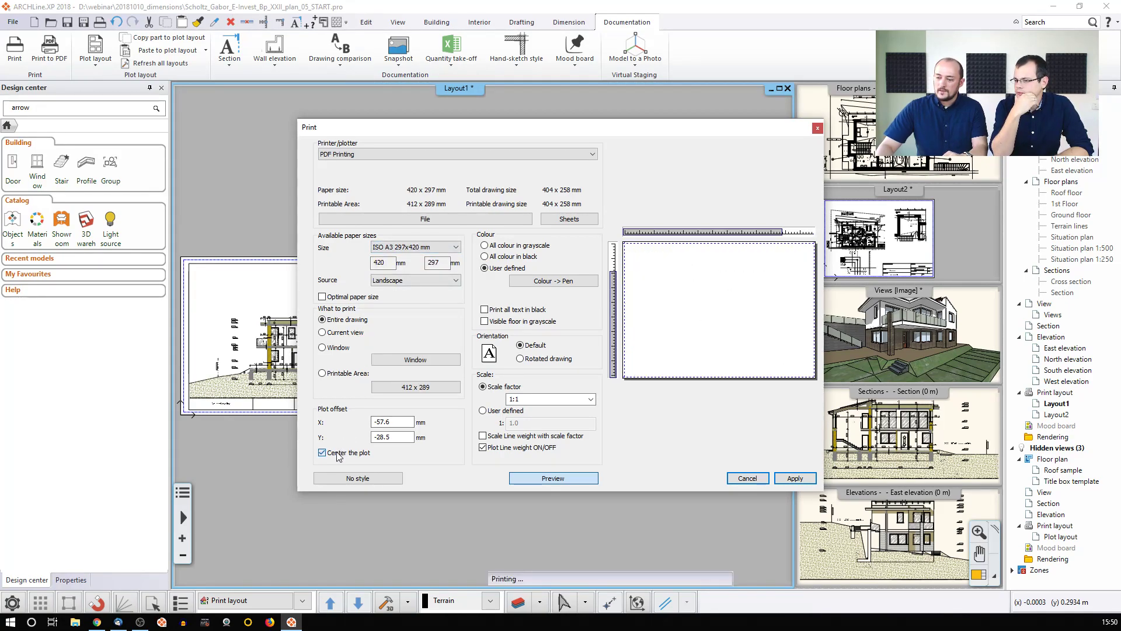
click(339, 453)
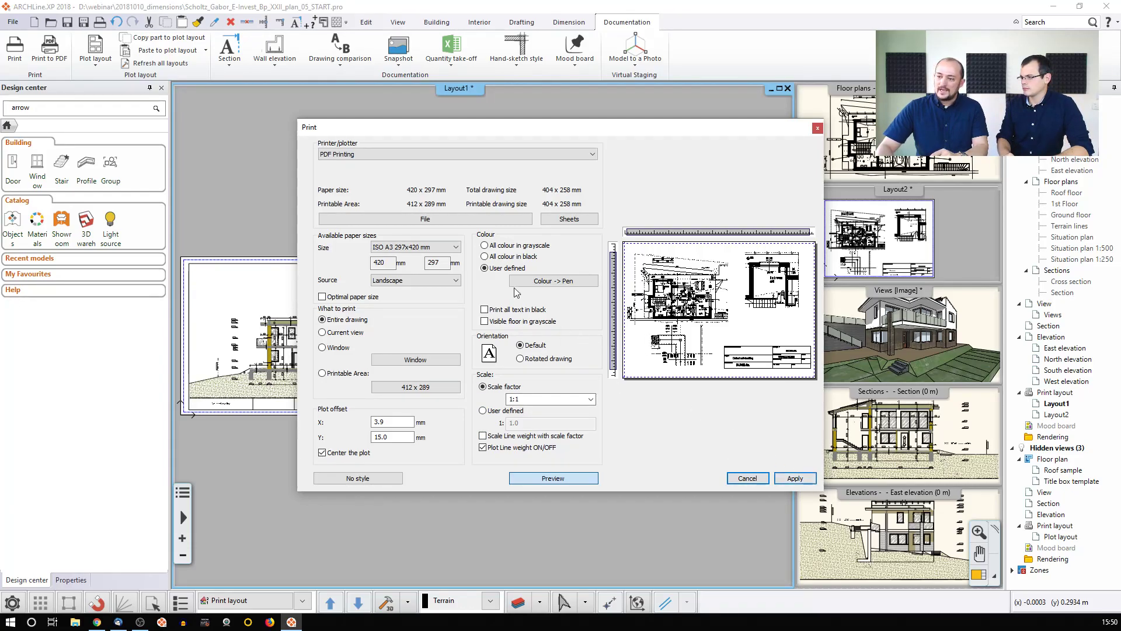
Set the Layout2 output file to PL_01 as a PDF on the Desktop and apply the print settings
click(426, 220)
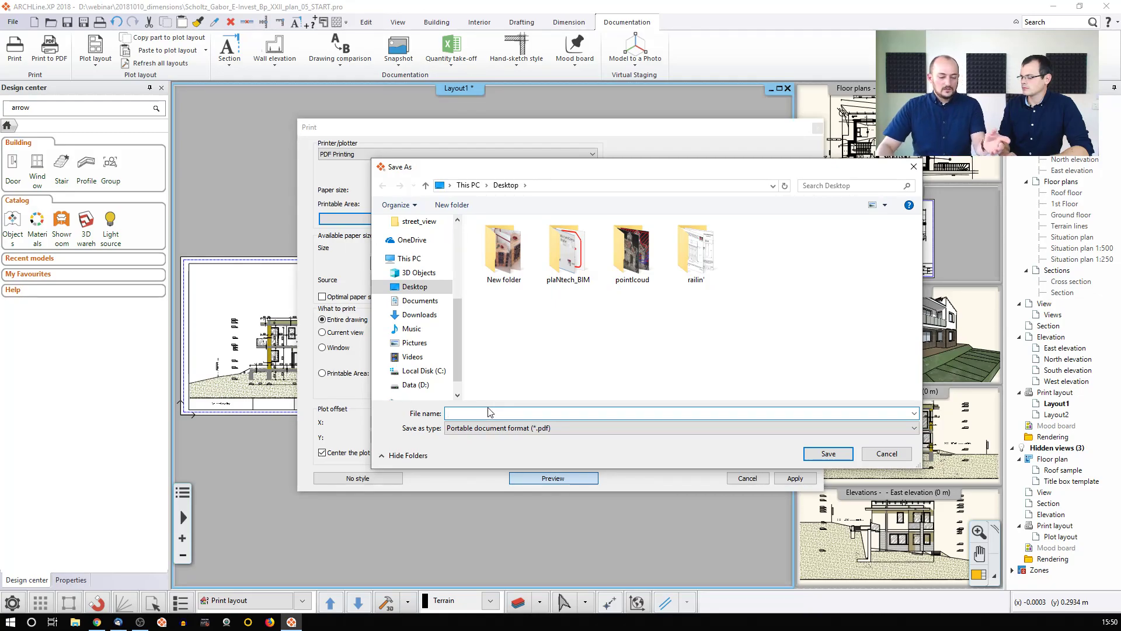
text(P)
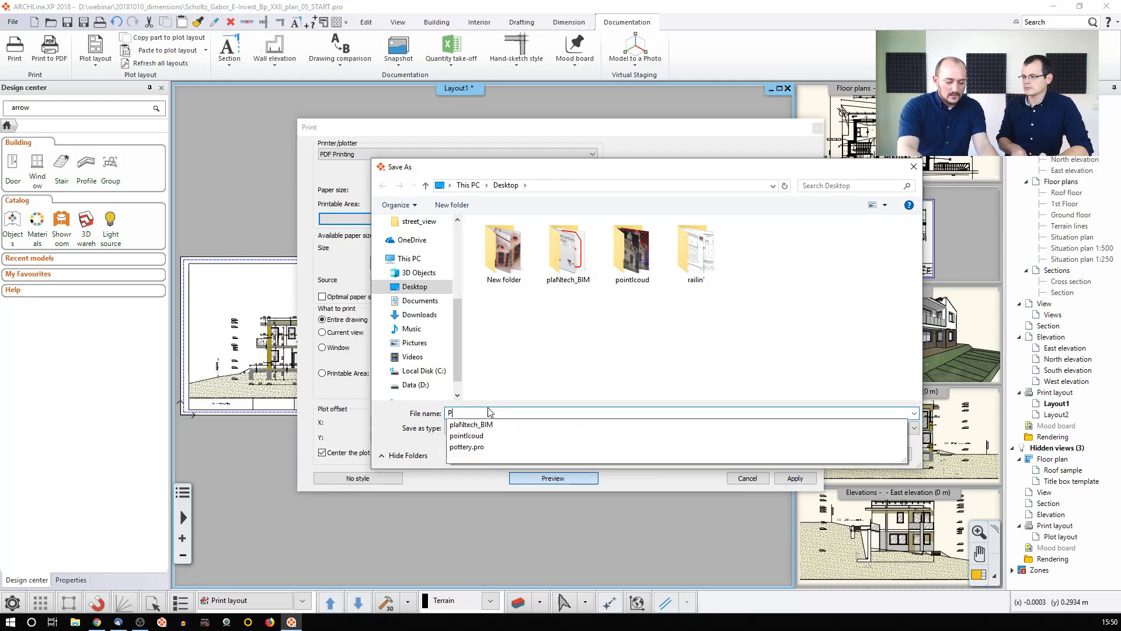
text(L_01)
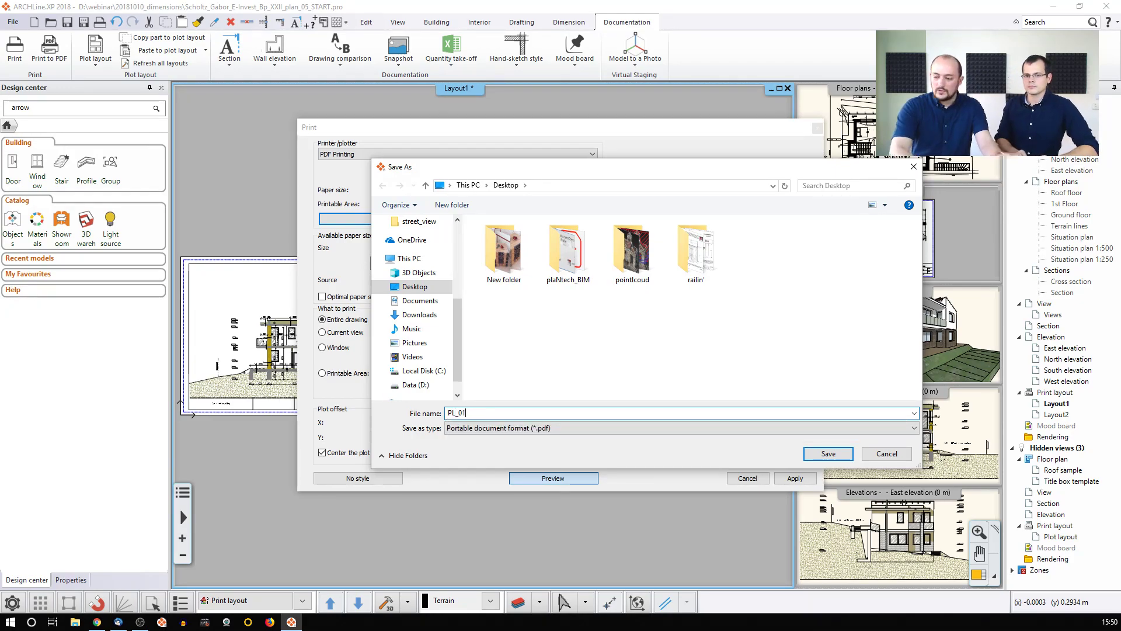
click(827, 454)
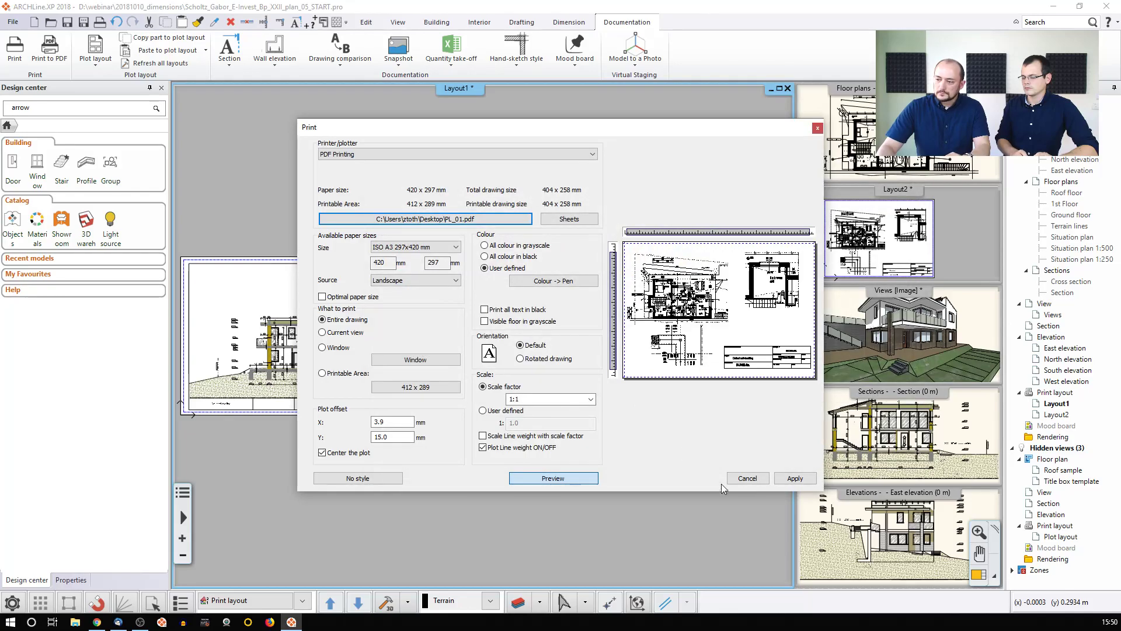
click(795, 478)
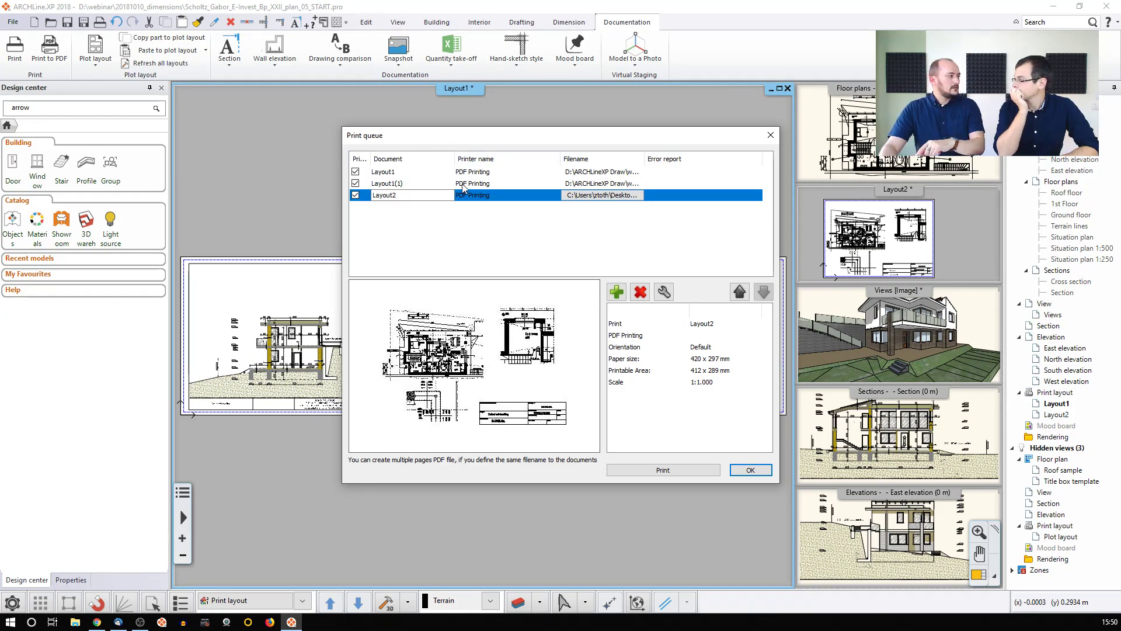
Change the output file of the queued Layout1 document to PL_01 on the Desktop
click(631, 173)
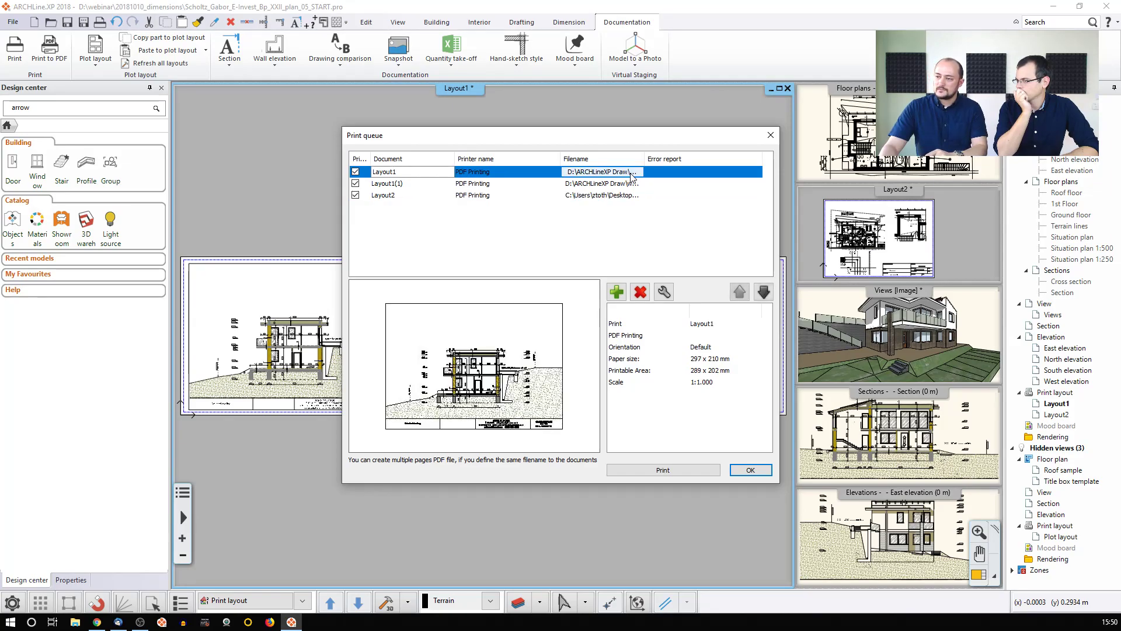
click(631, 175)
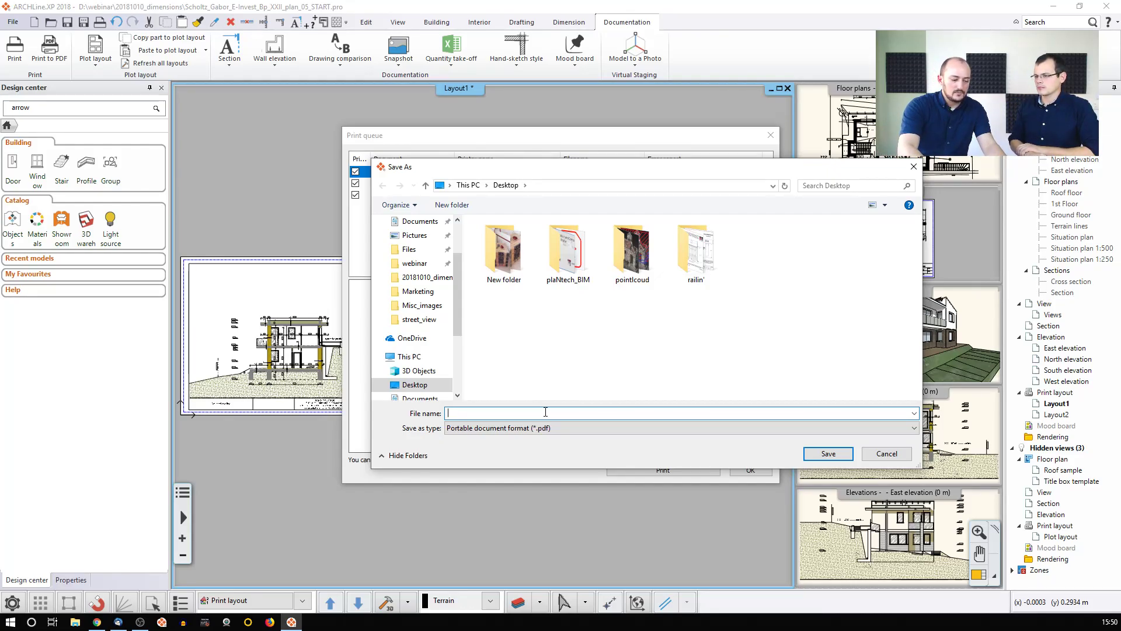
text(PL_01)
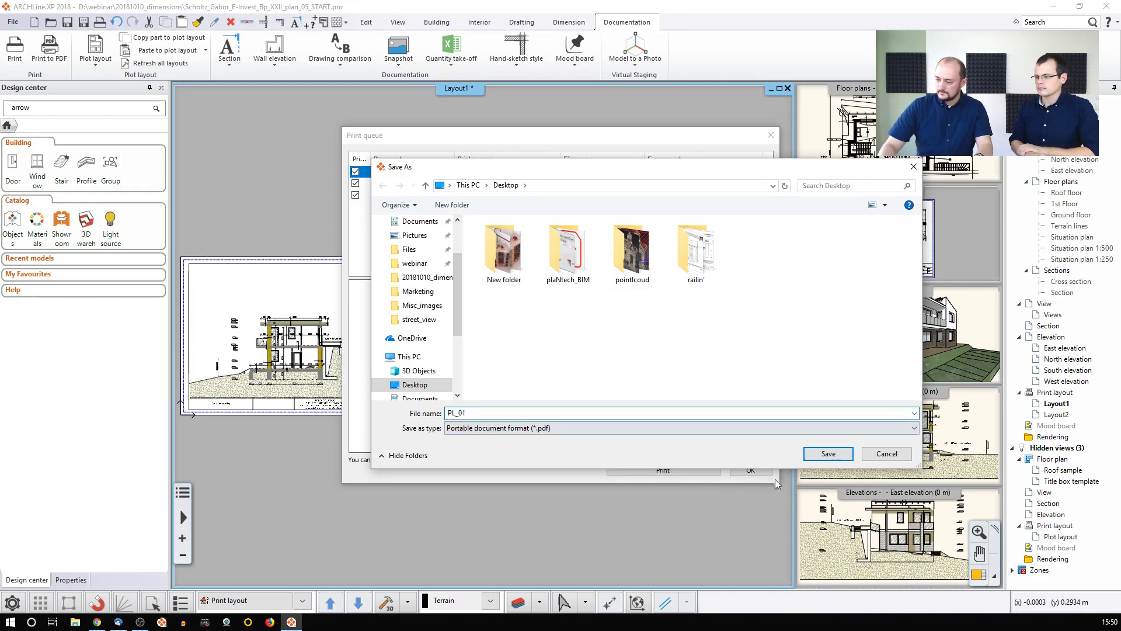
click(826, 455)
Change the output file of the queued Layout1(1) document to PL_01 on the Desktop
click(639, 185)
click(640, 185)
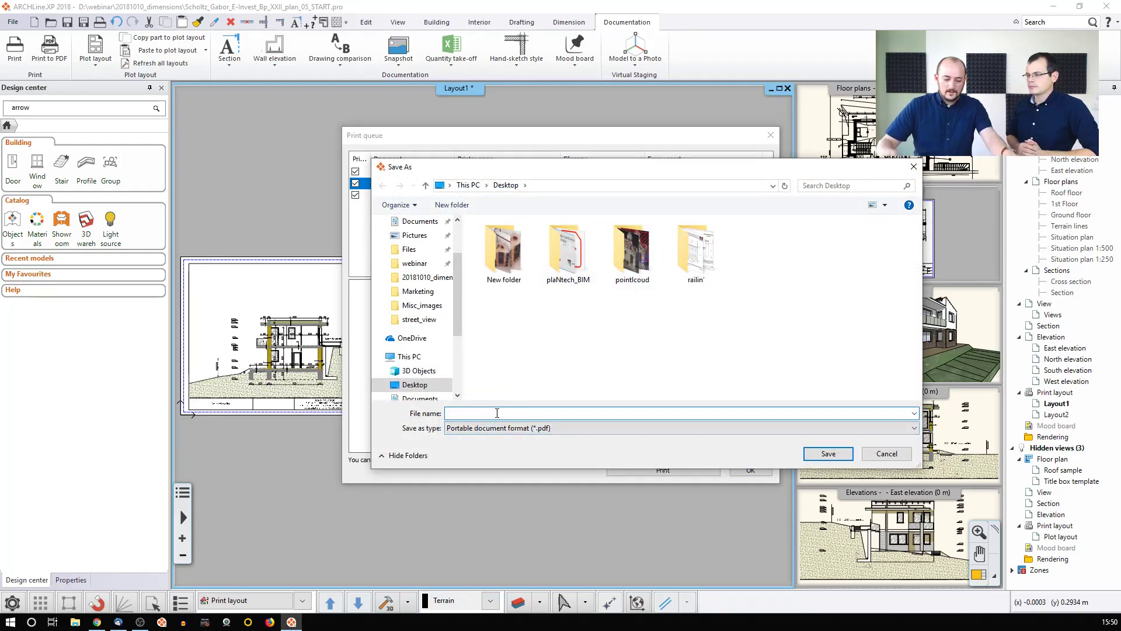
text(PL_01)
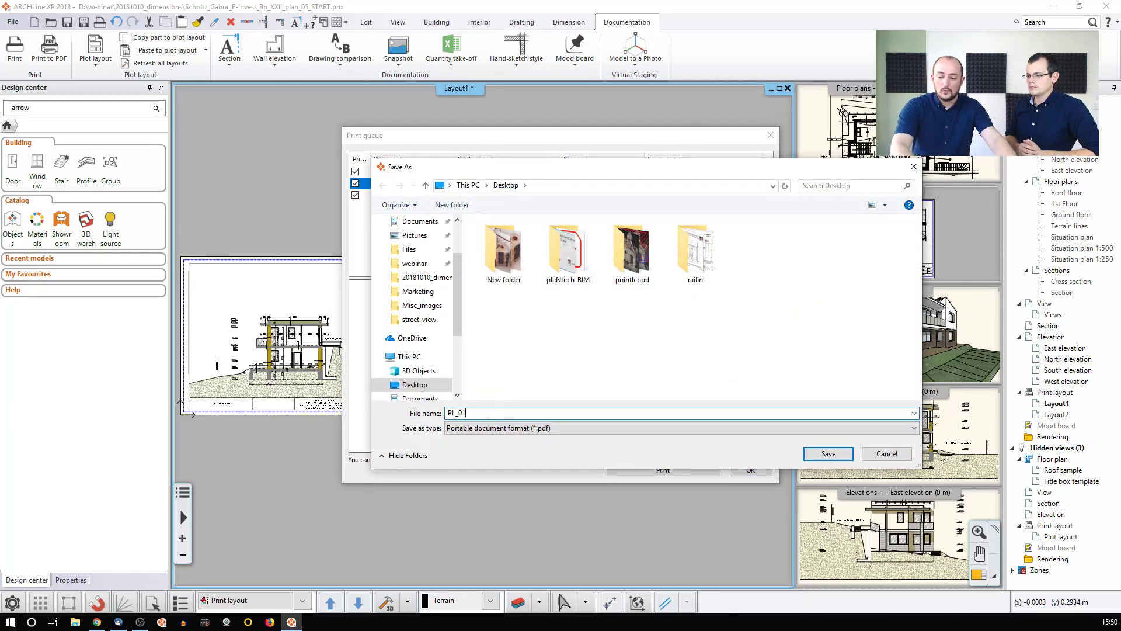
click(829, 453)
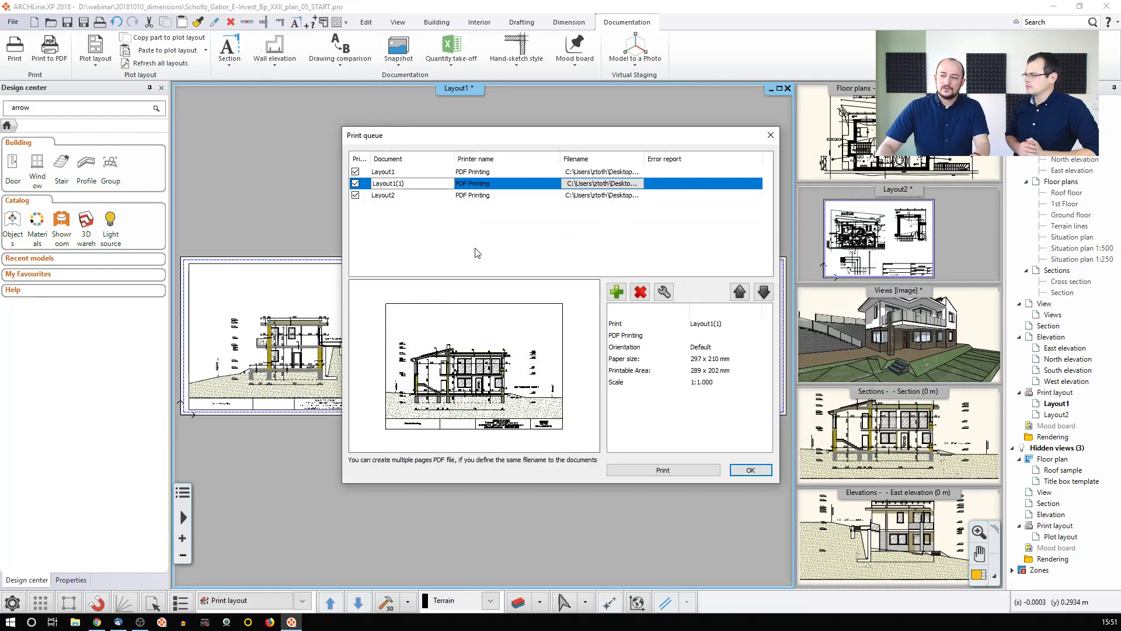
Review the three queued documents and move Layout2 up to first place in the print queue
click(386, 171)
click(388, 183)
click(390, 196)
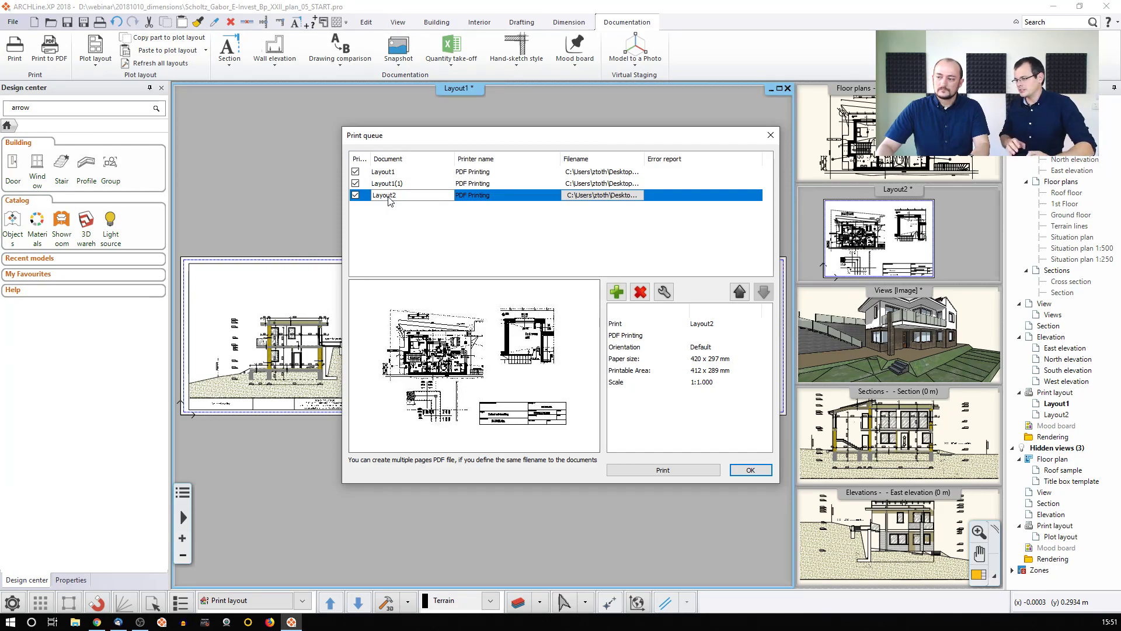
click(740, 292)
click(740, 292)
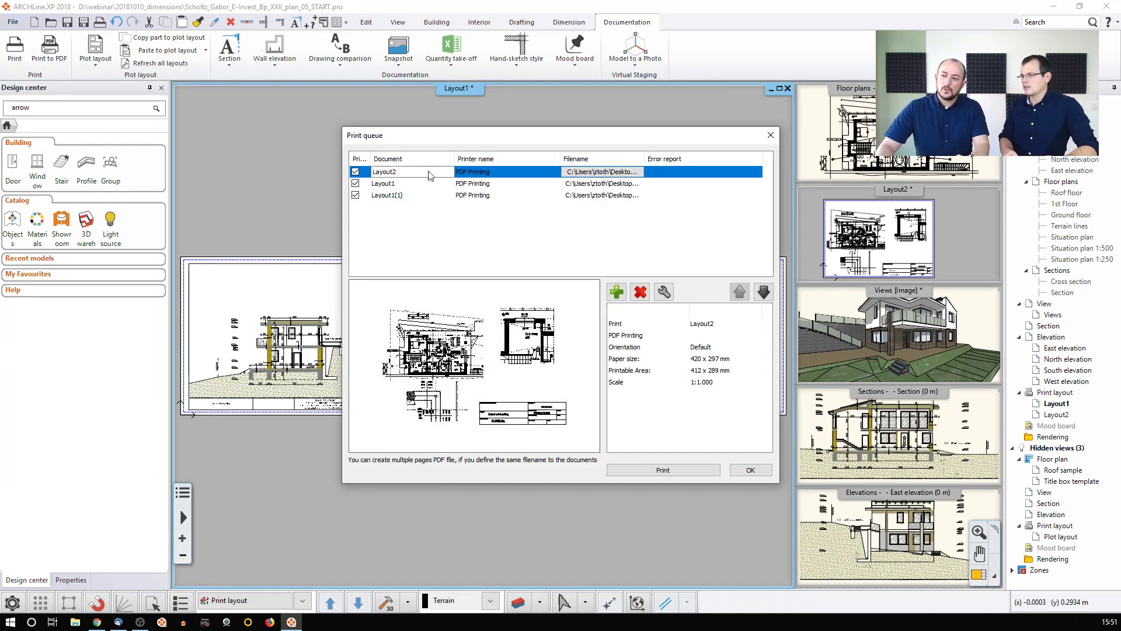
Print the three queued layout documents together into the multi-page PL_01 PDF
click(355, 173)
click(355, 173)
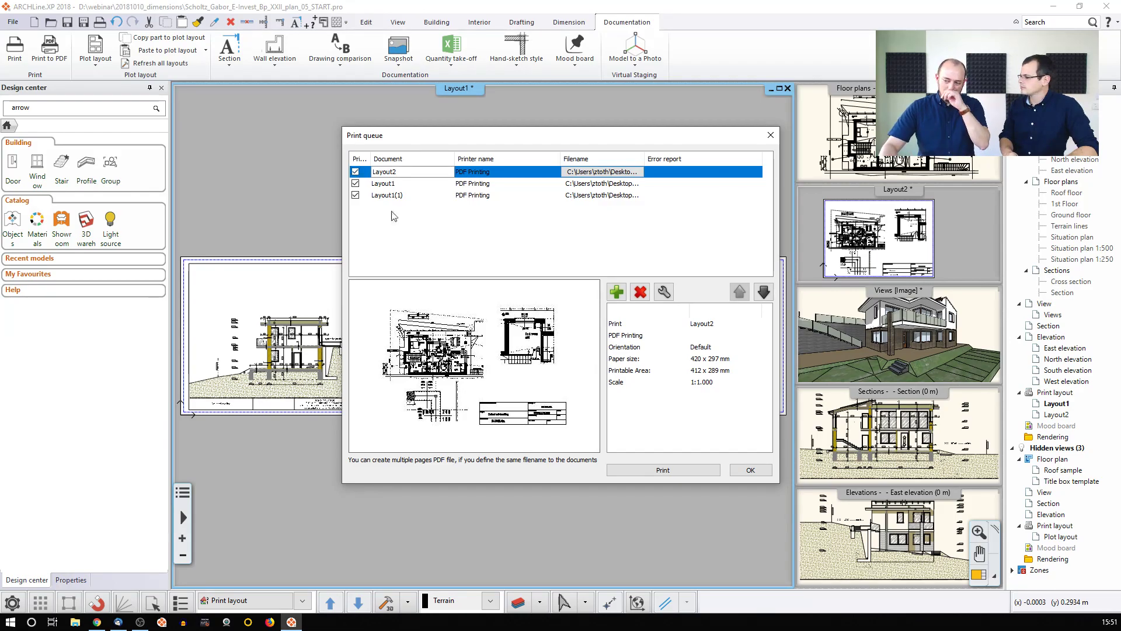
click(647, 468)
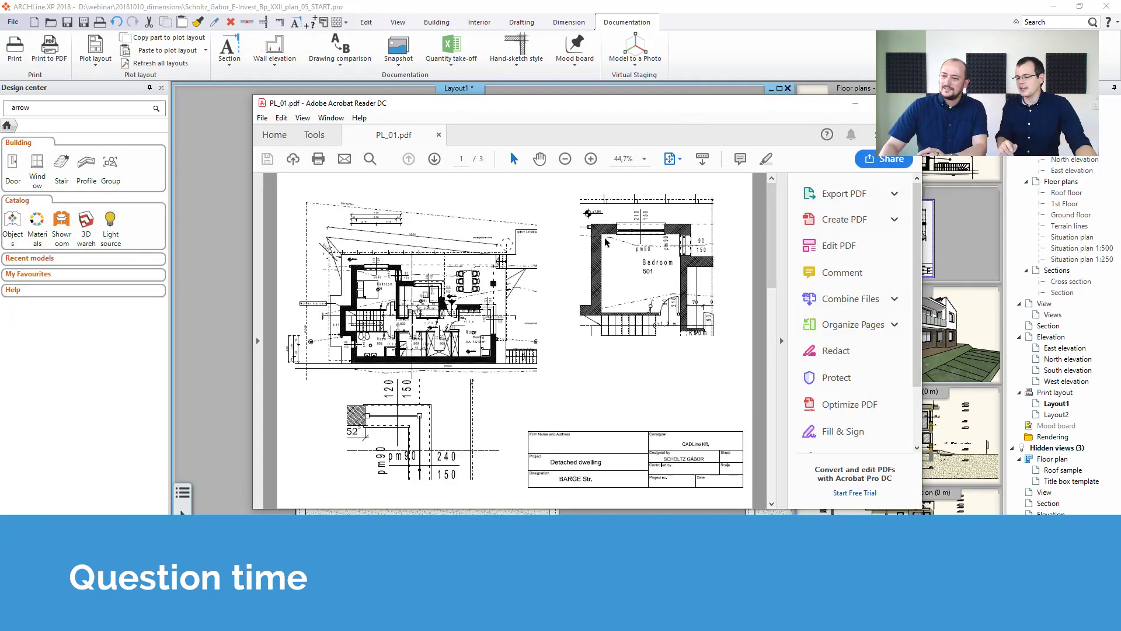
Review the pages of PL_01.pdf in a maximized Adobe Acrobat Reader, close it and leave the ARCHLine.XP print queue
scroll(762, 226, down, 1)
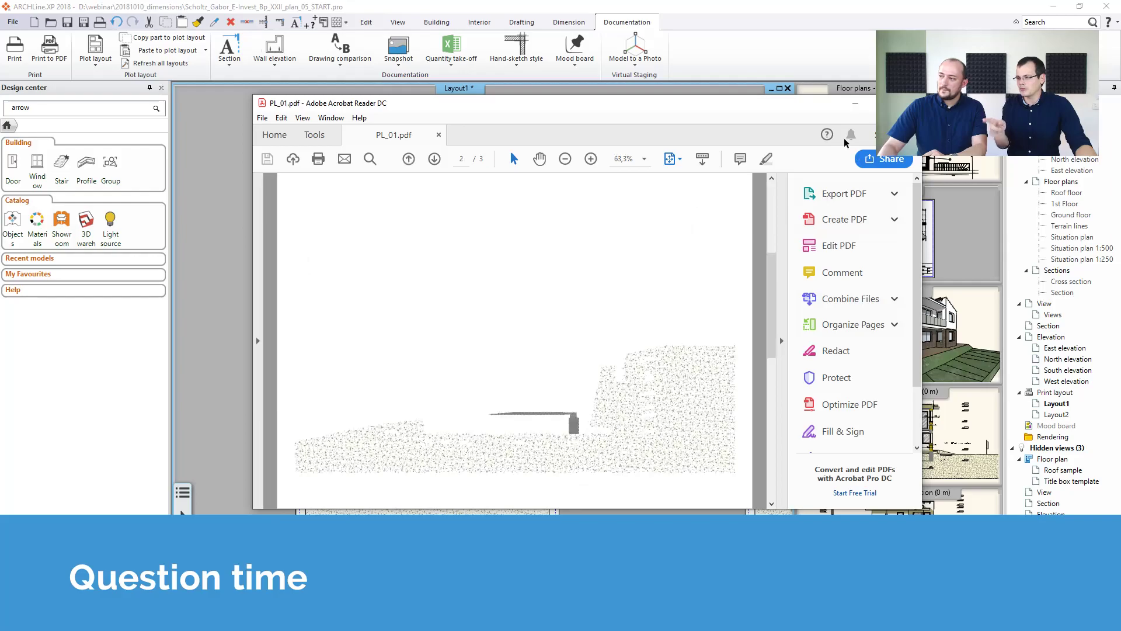
click(882, 104)
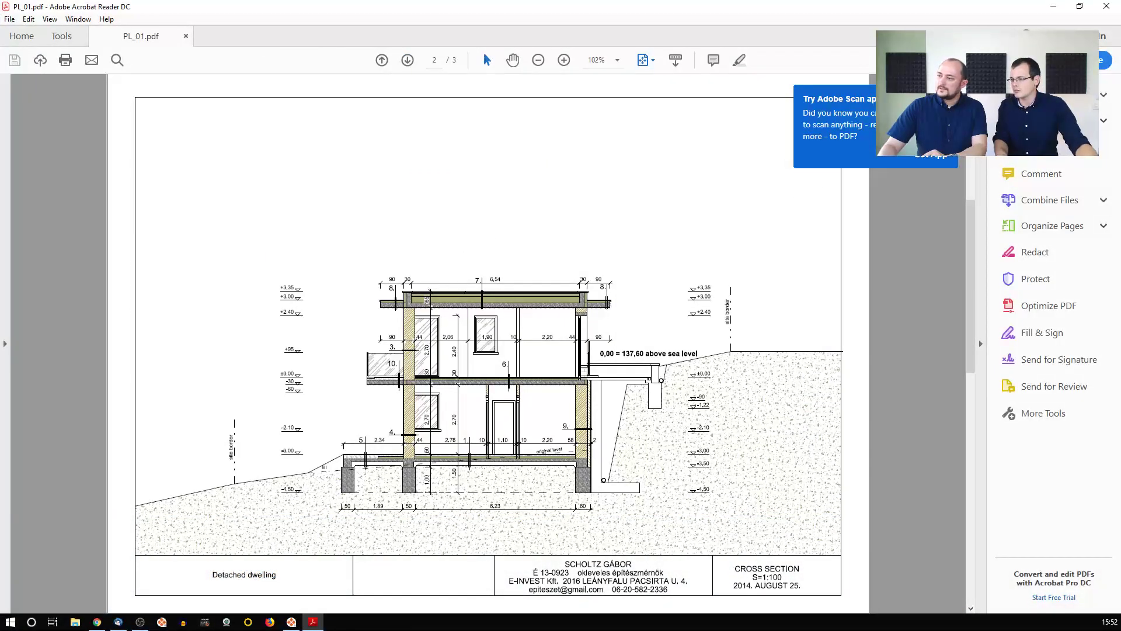
scroll(771, 258, up, 1)
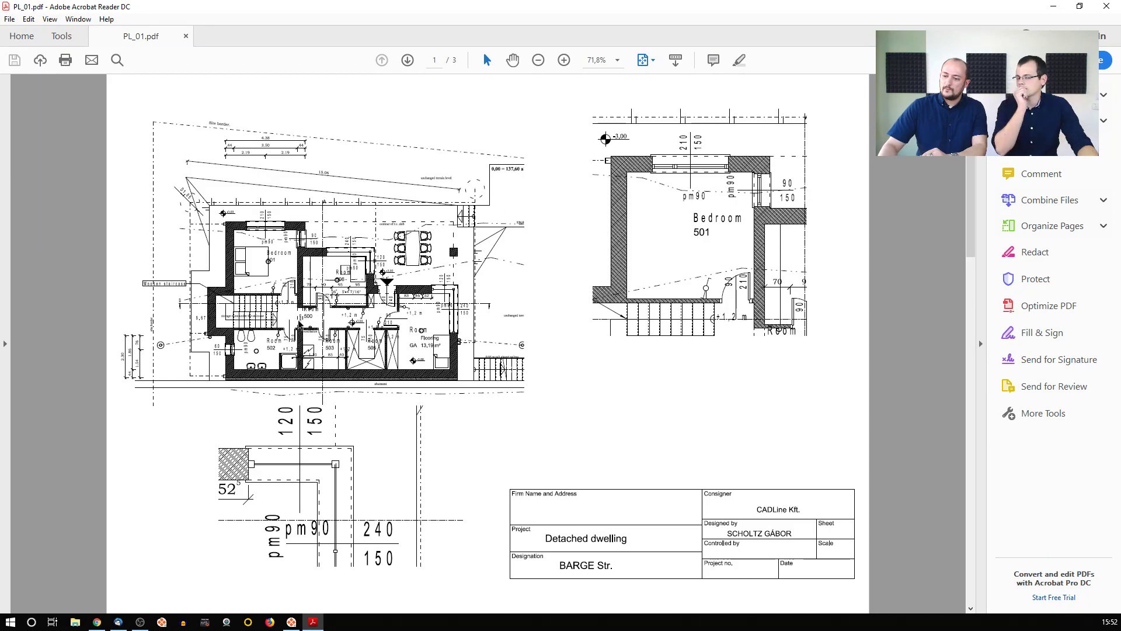
scroll(531, 319, down, 2)
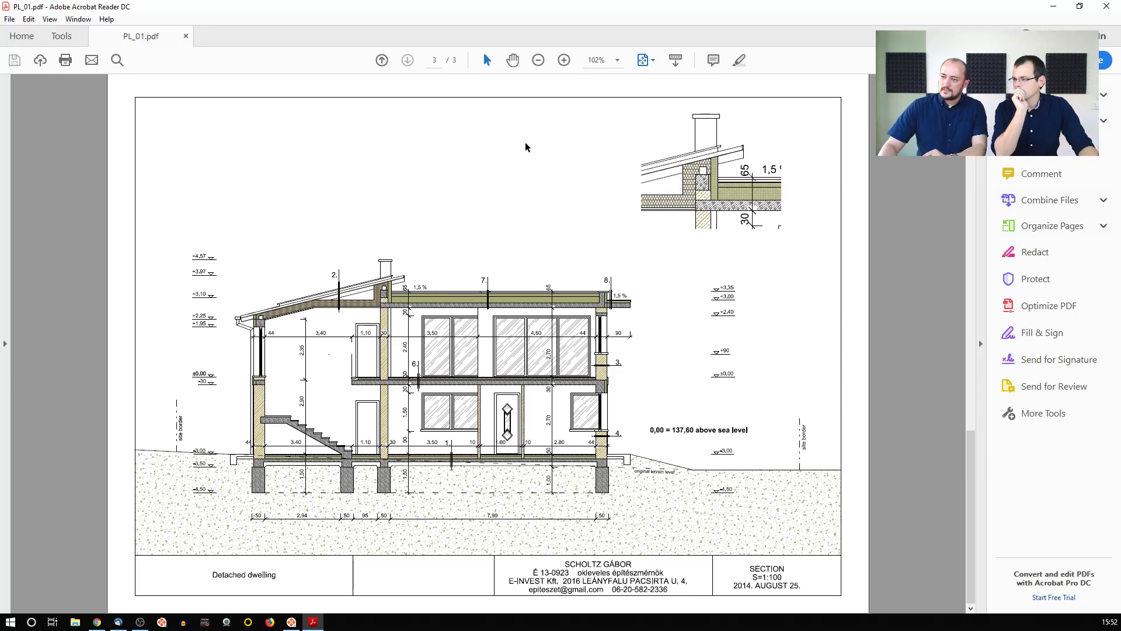
scroll(479, 305, up, 3)
scroll(479, 305, down, 2)
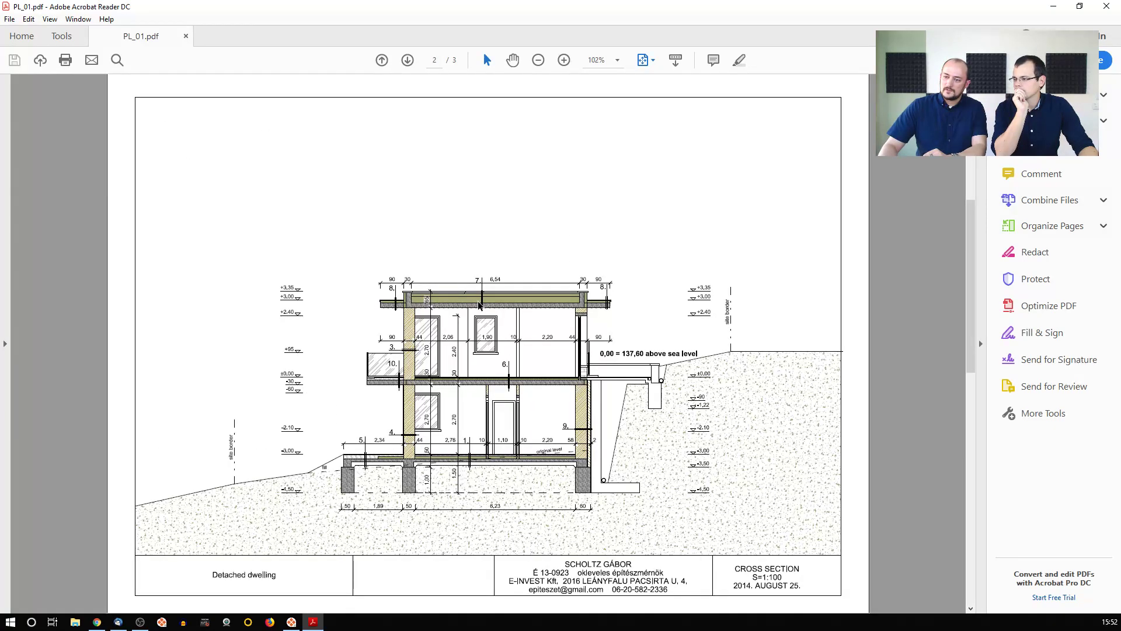
scroll(479, 305, up, 2)
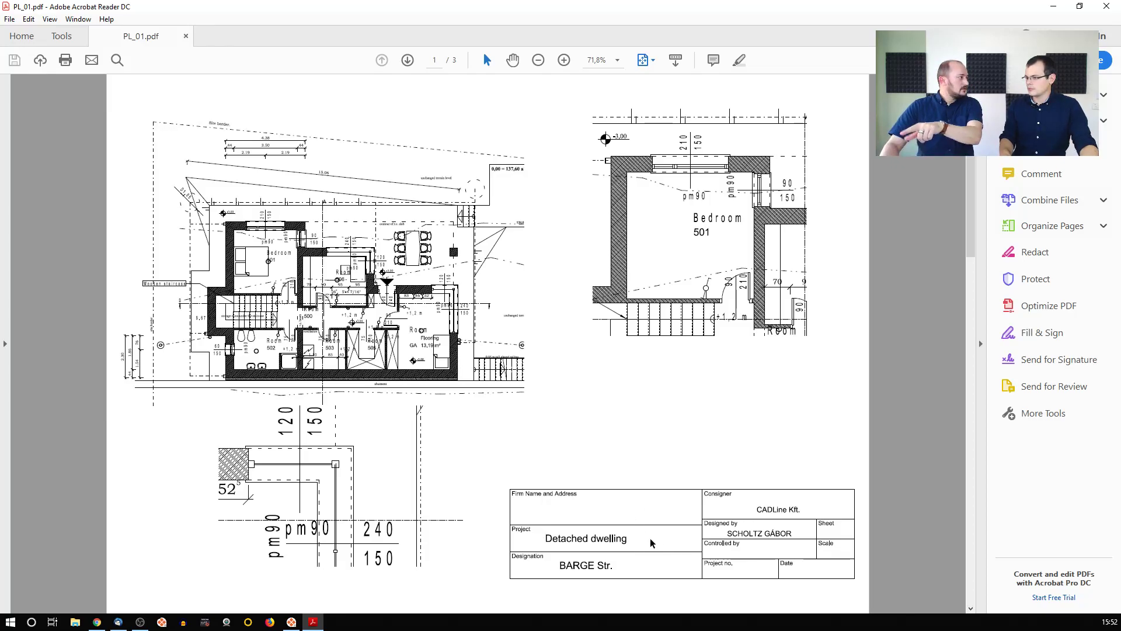
click(1108, 10)
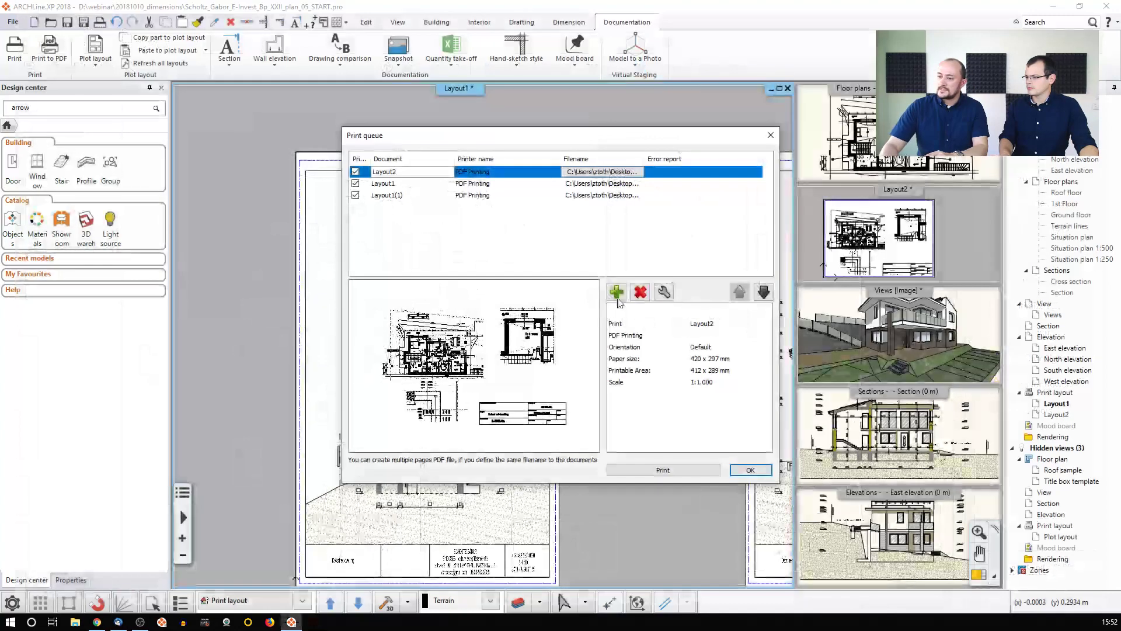
click(773, 143)
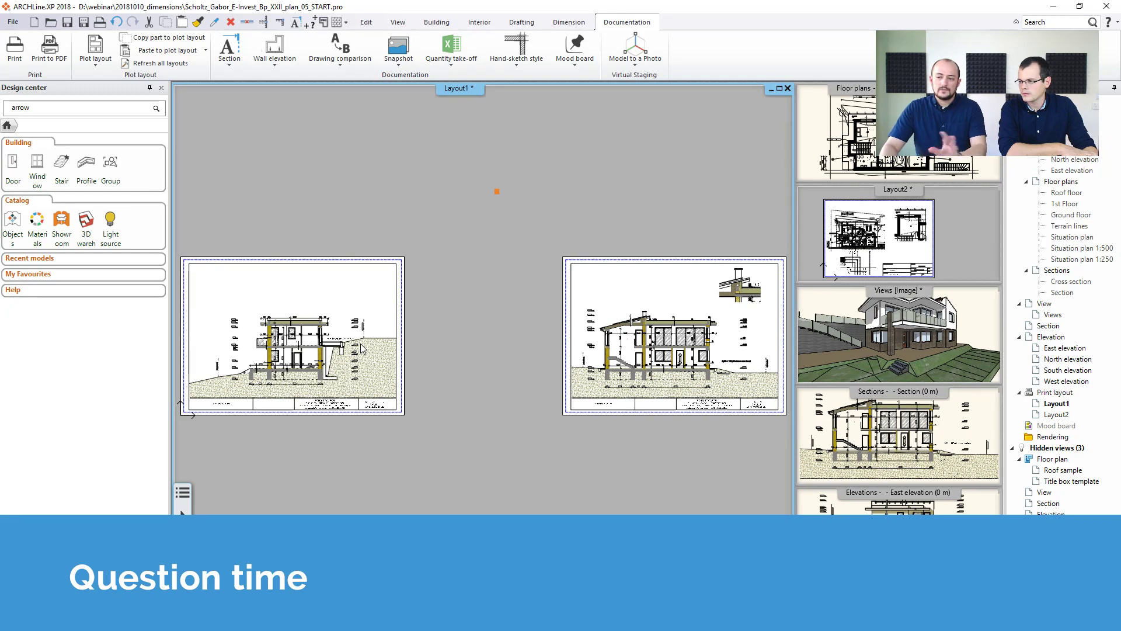
Insert the English1_horizontal title box from the English printing groups into the upper left corner of the first Layout1 sheet
double_click(280, 267)
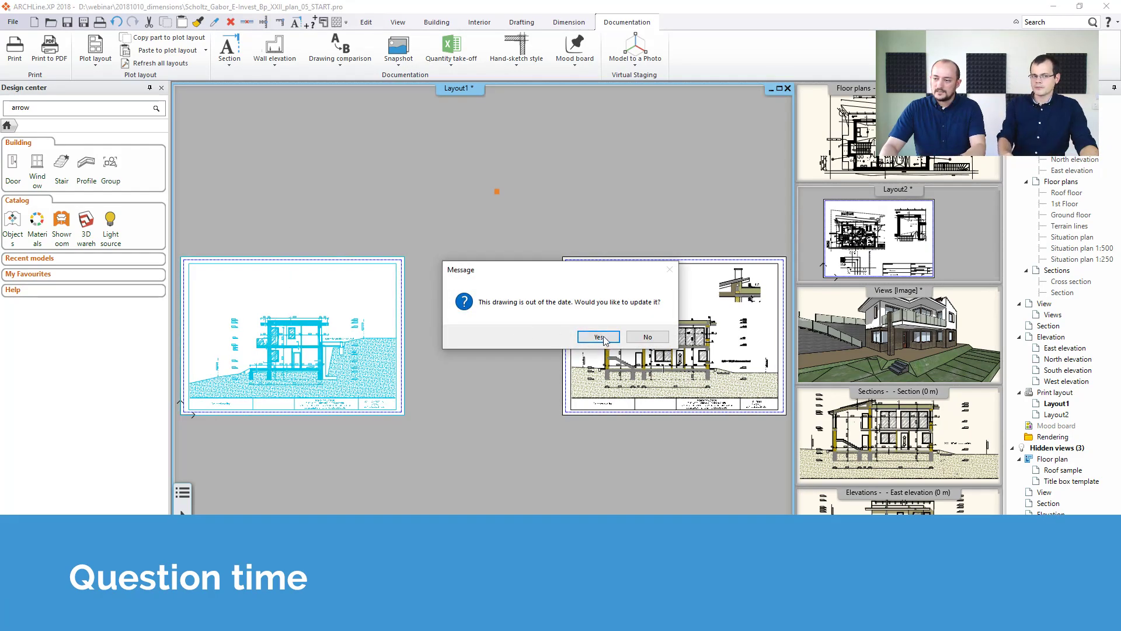
click(647, 337)
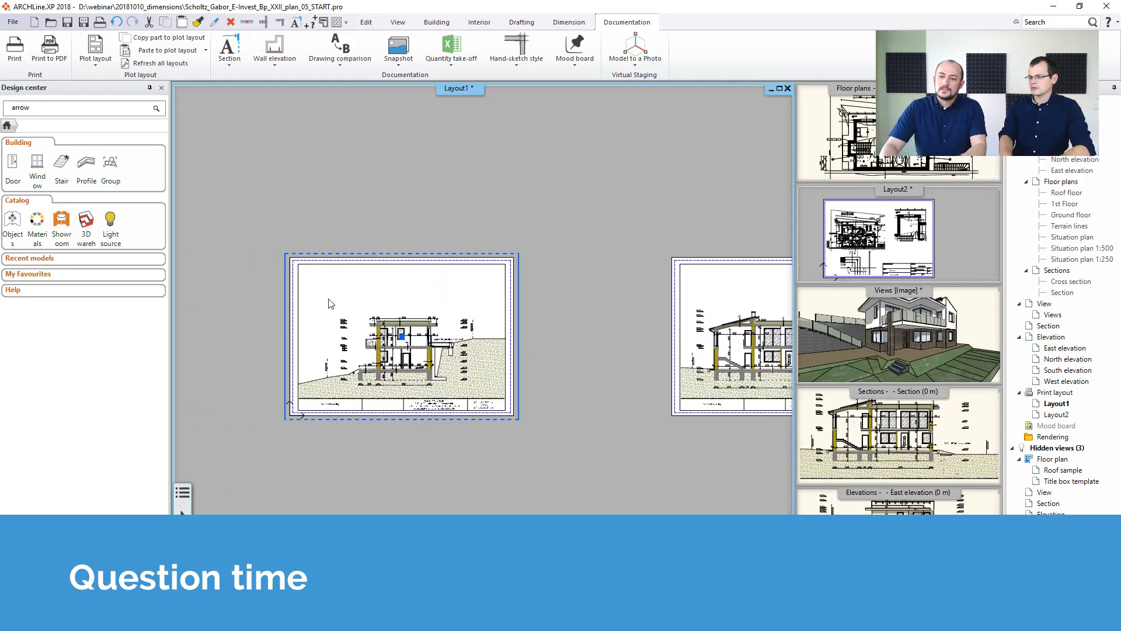
click(110, 165)
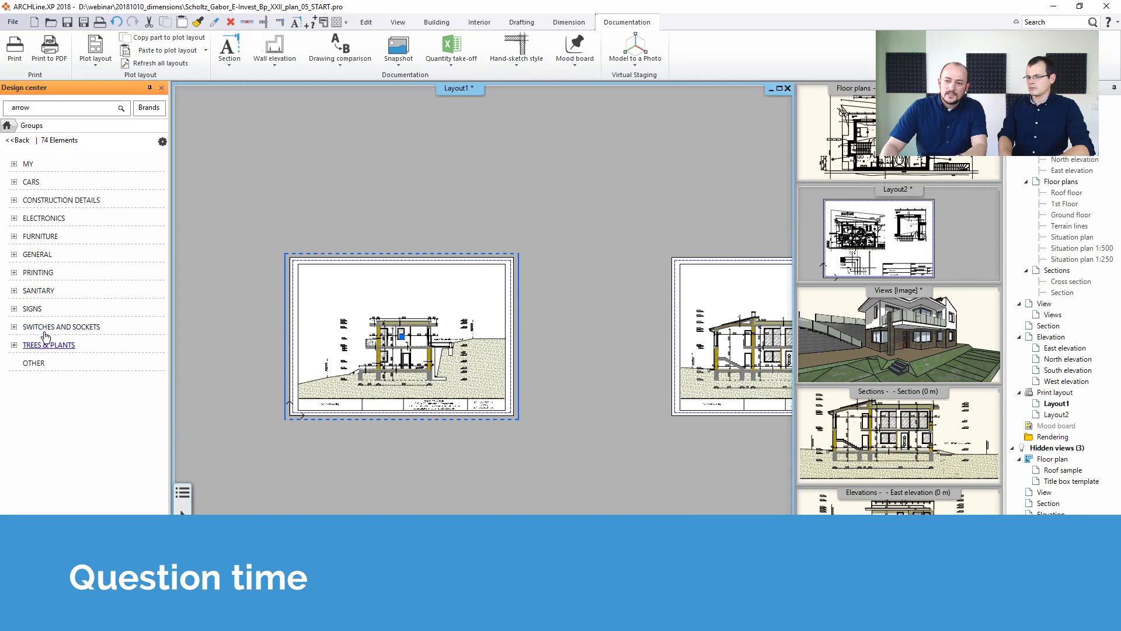
click(35, 273)
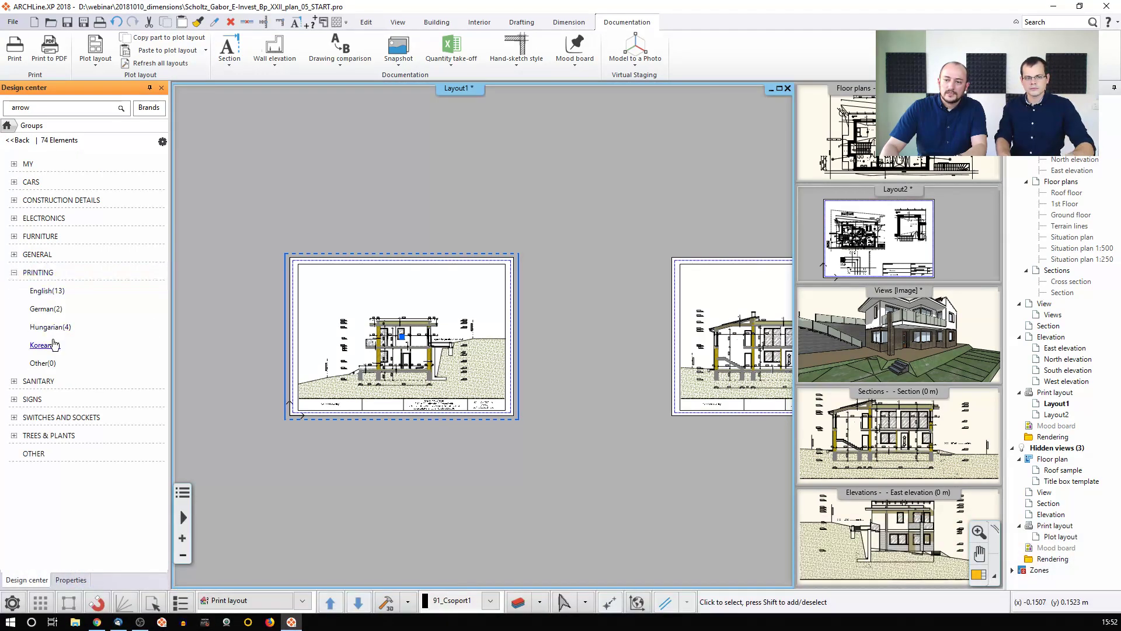
click(47, 290)
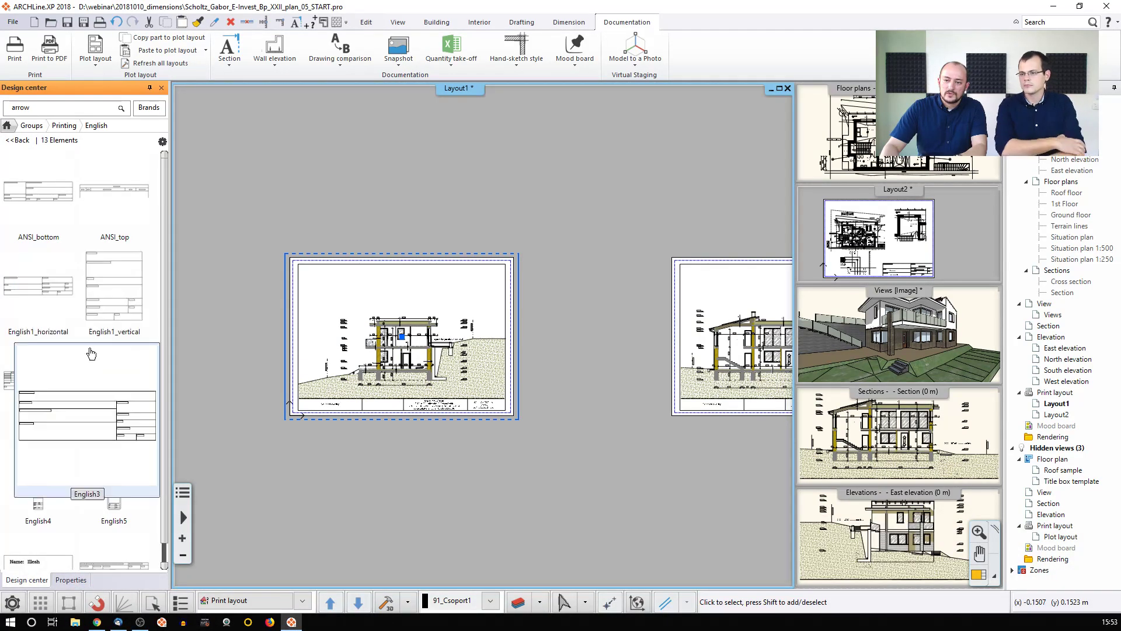
click(39, 295)
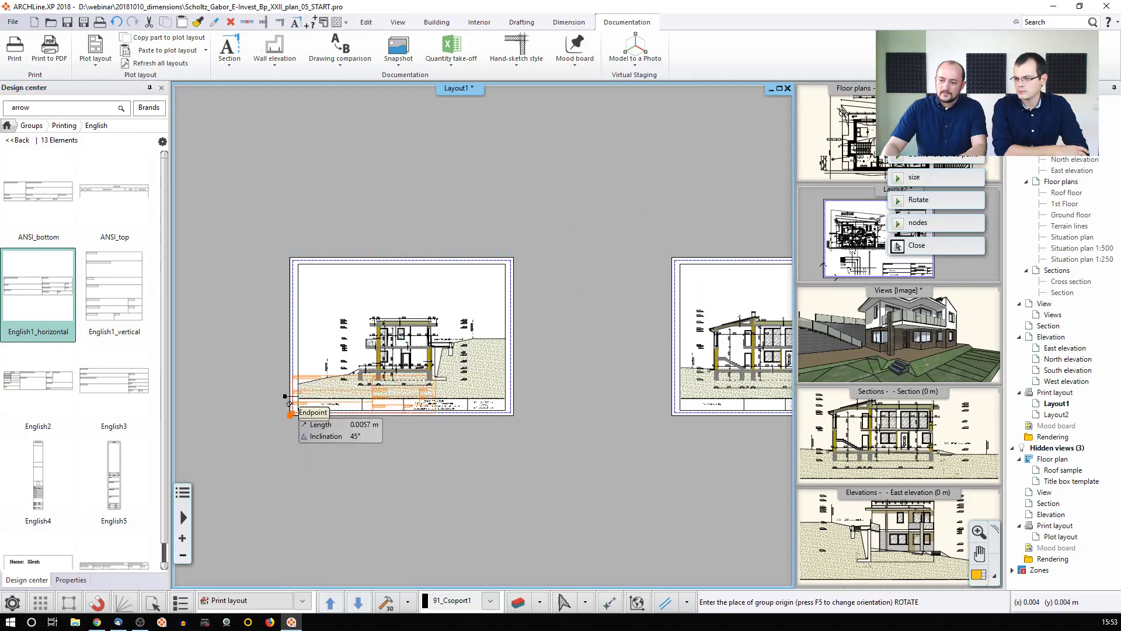
click(299, 410)
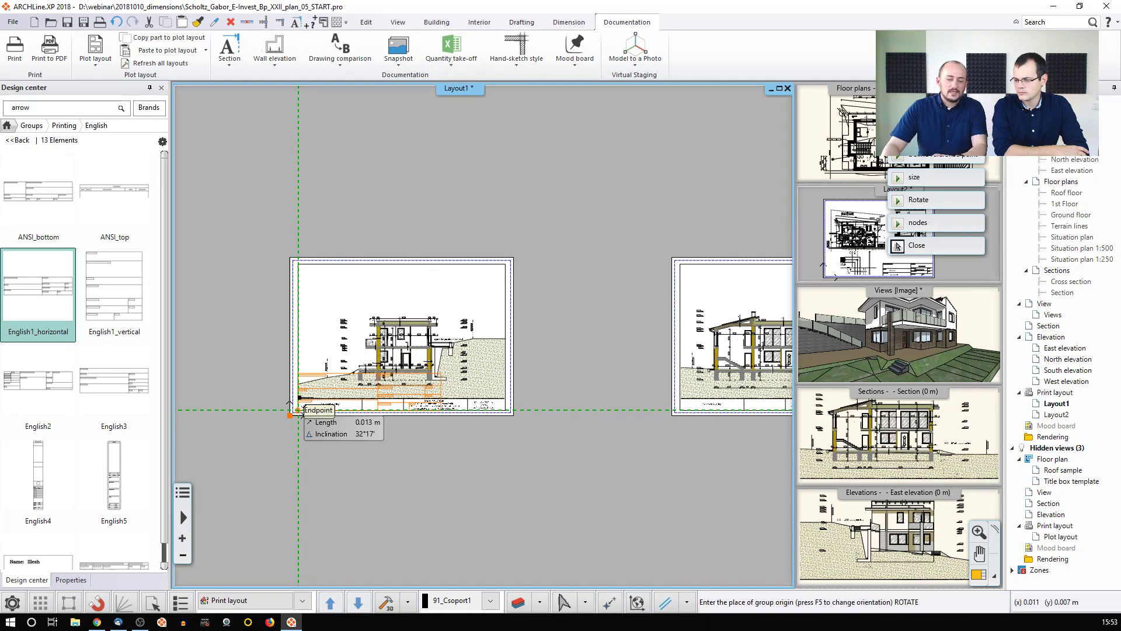
click(299, 299)
click(520, 343)
click(529, 359)
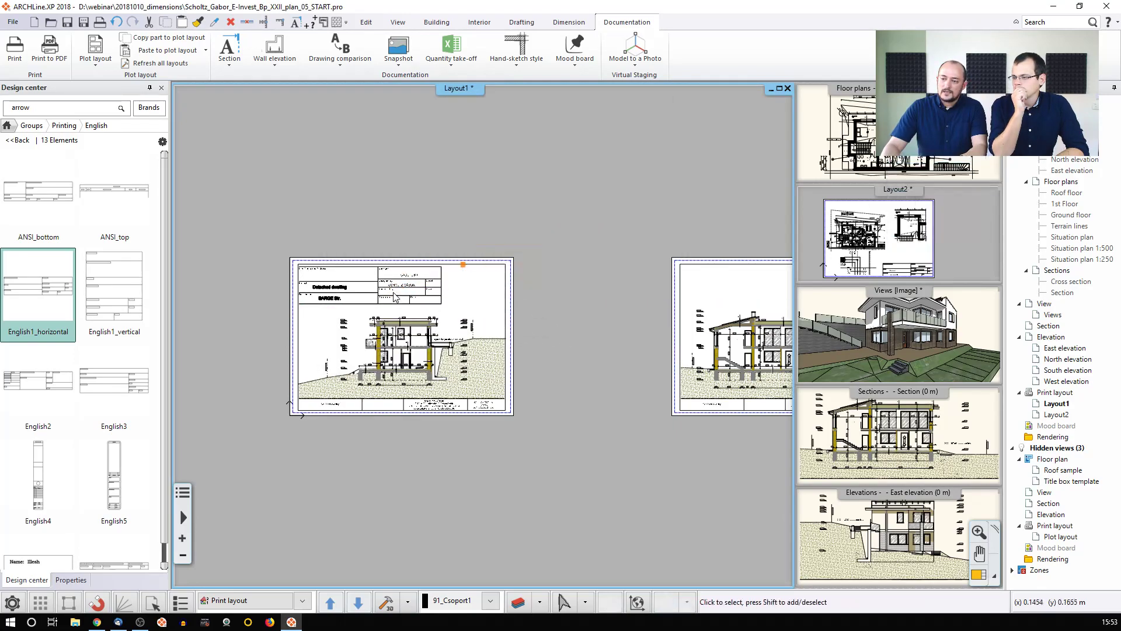
Copy the title box with the sheet's upper right corner as hotspot and paste it at the matching corner of the second Layout1 sheet
click(392, 296)
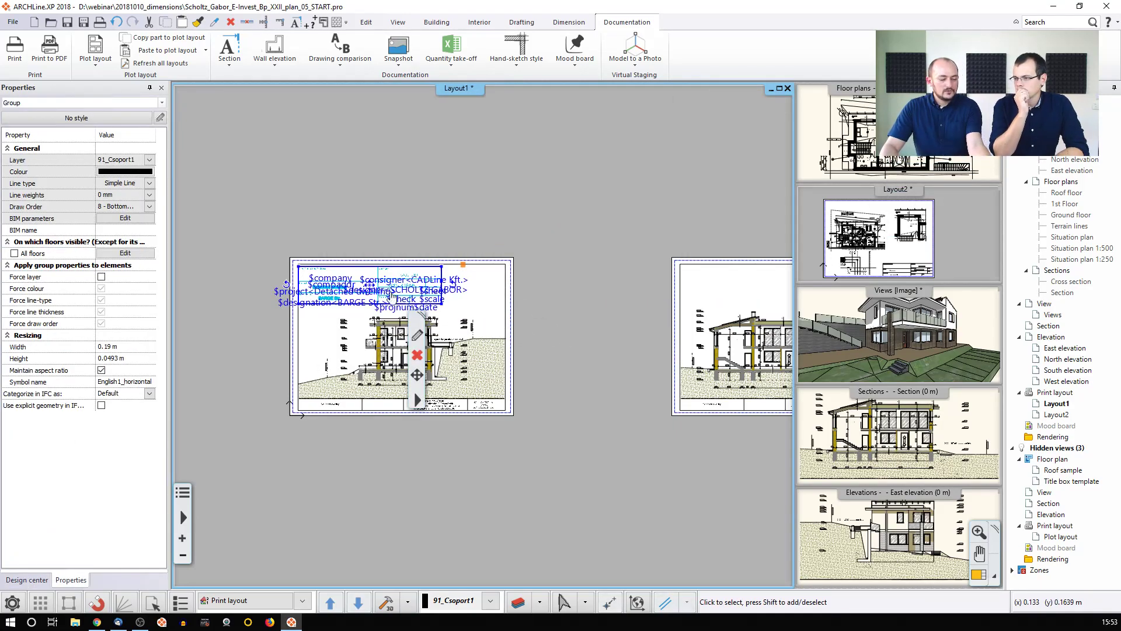
key(h)
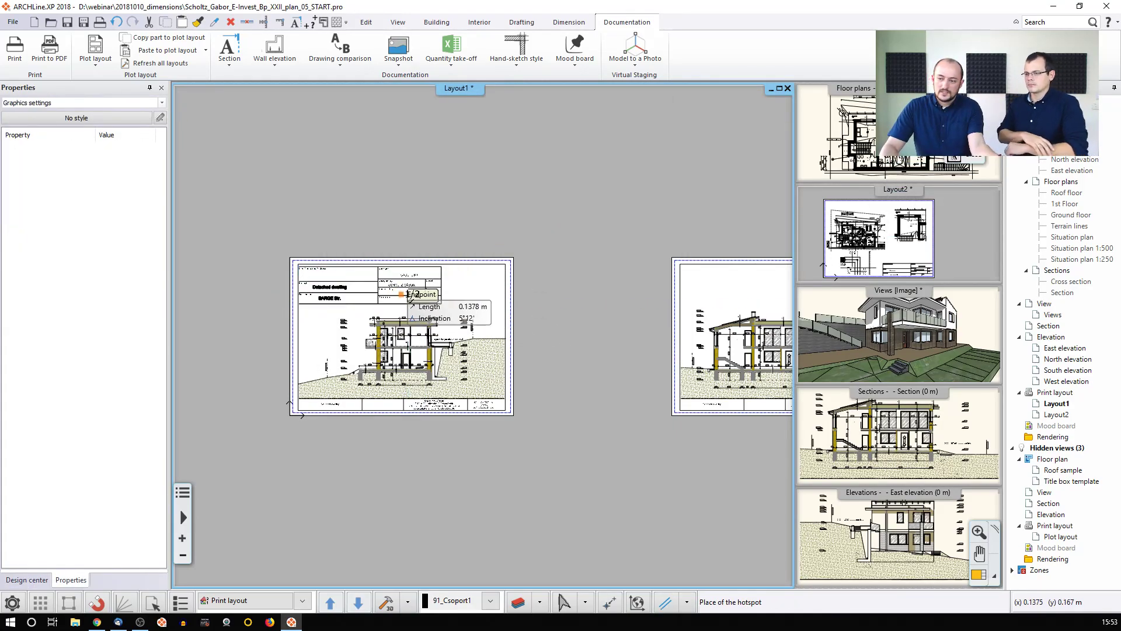
click(512, 257)
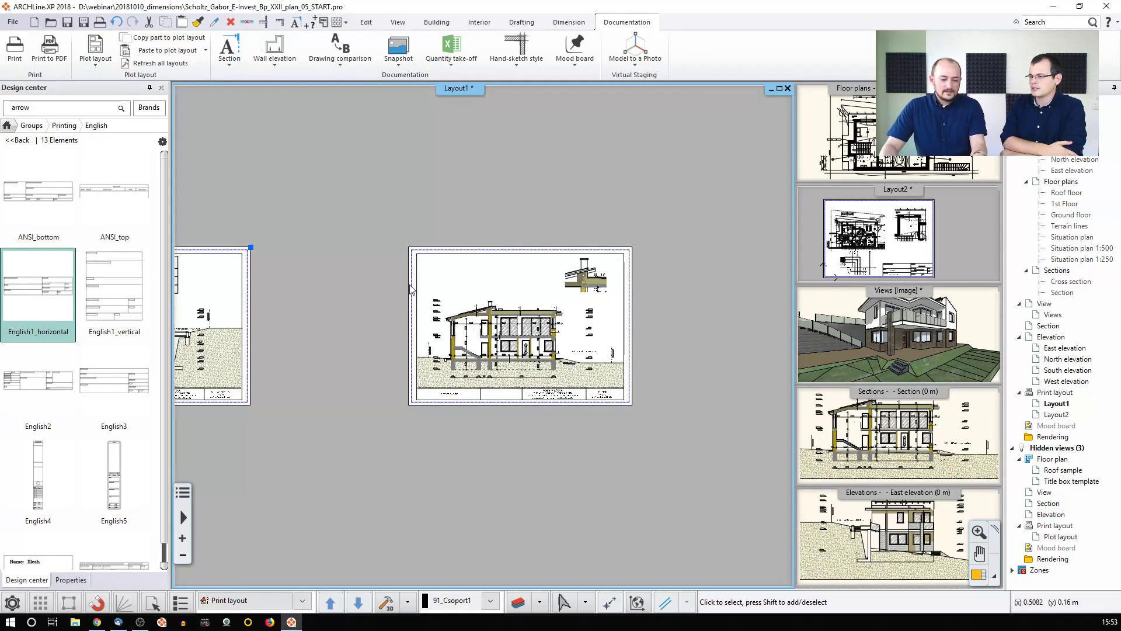
key(ctrl+v)
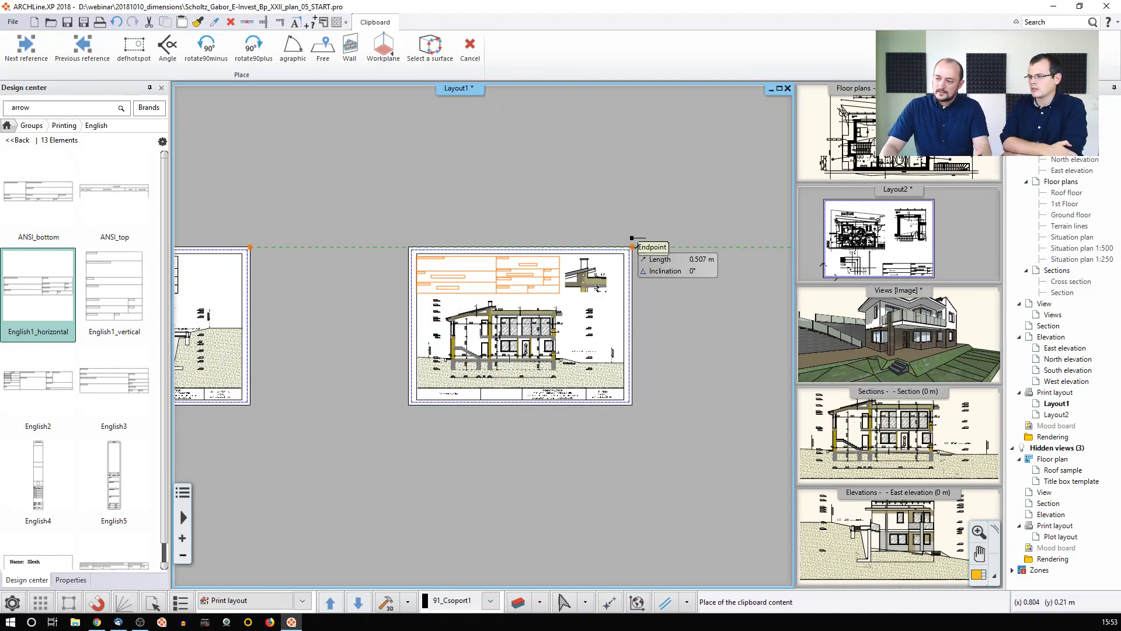
click(632, 248)
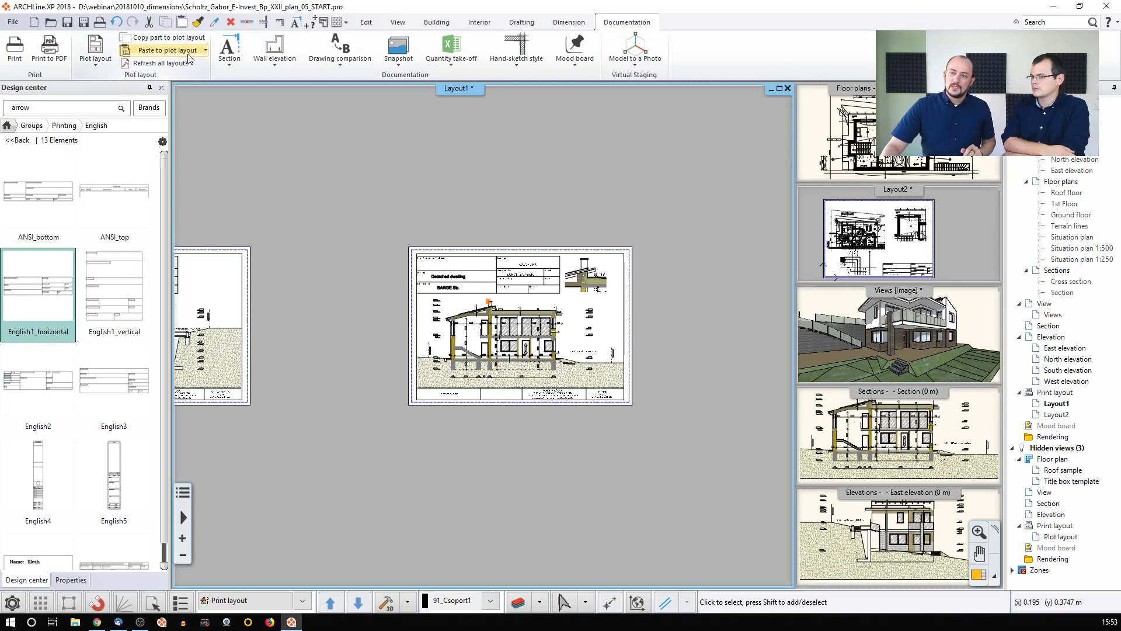
Fill in the date 2018.01.01. in the title box of the second Layout1 sheet and inspect the updated box
click(96, 62)
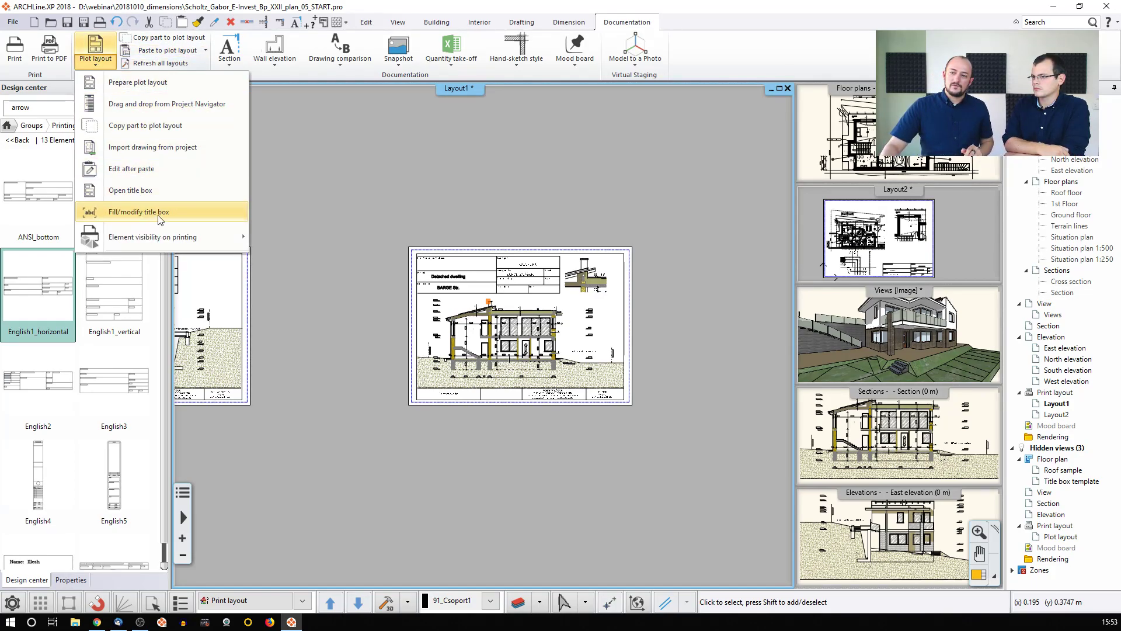
click(138, 215)
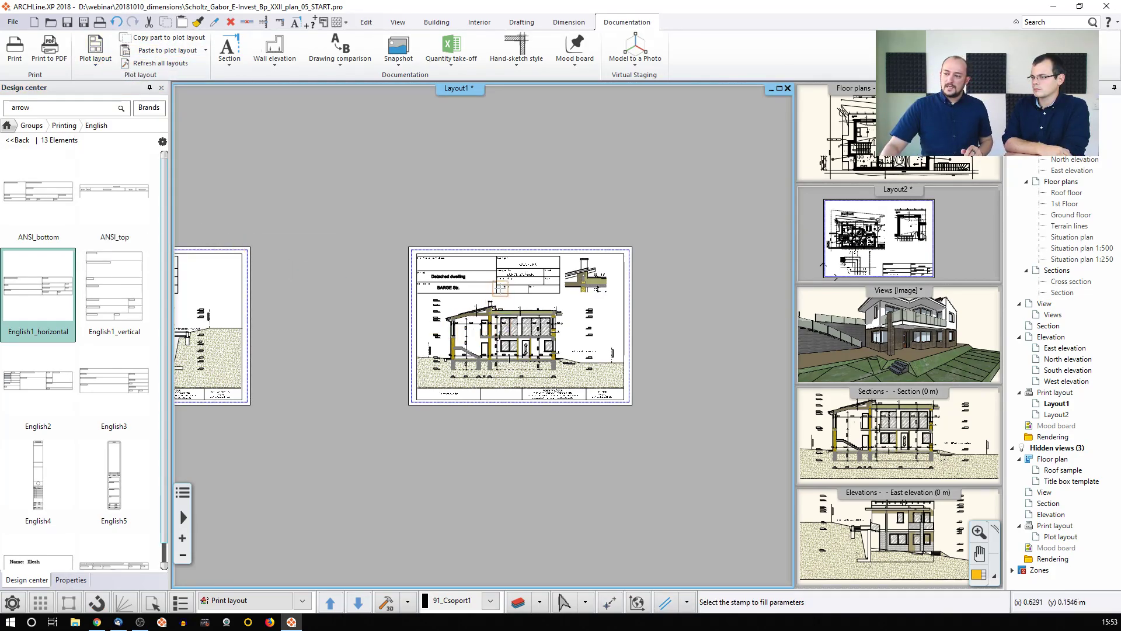
click(501, 284)
click(477, 205)
click(476, 201)
text(2018.01.01.)
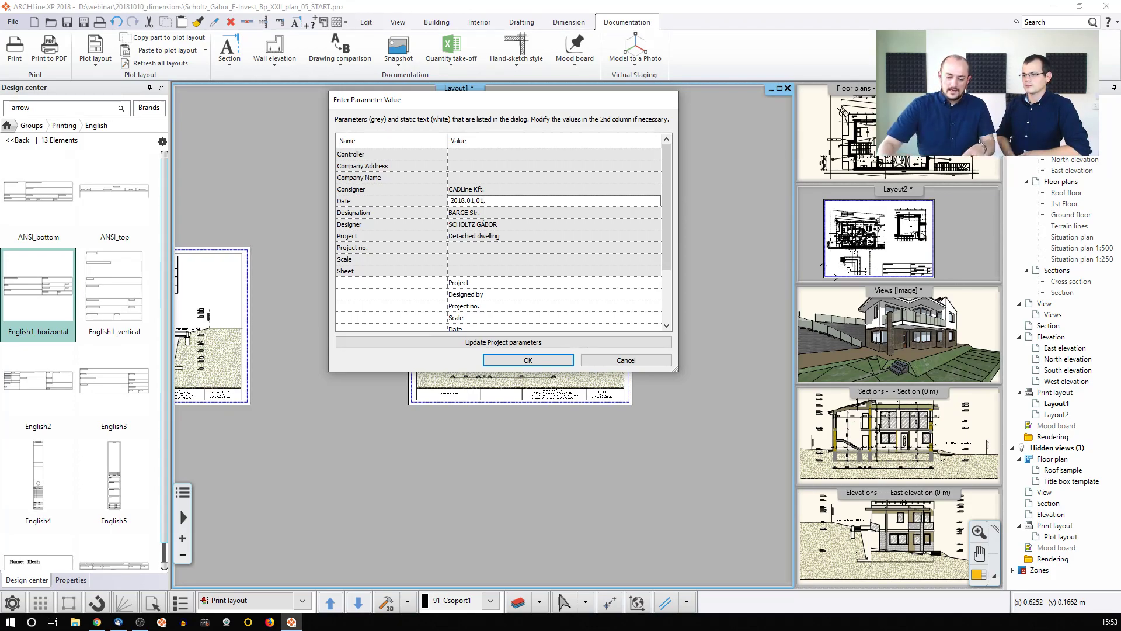
click(528, 360)
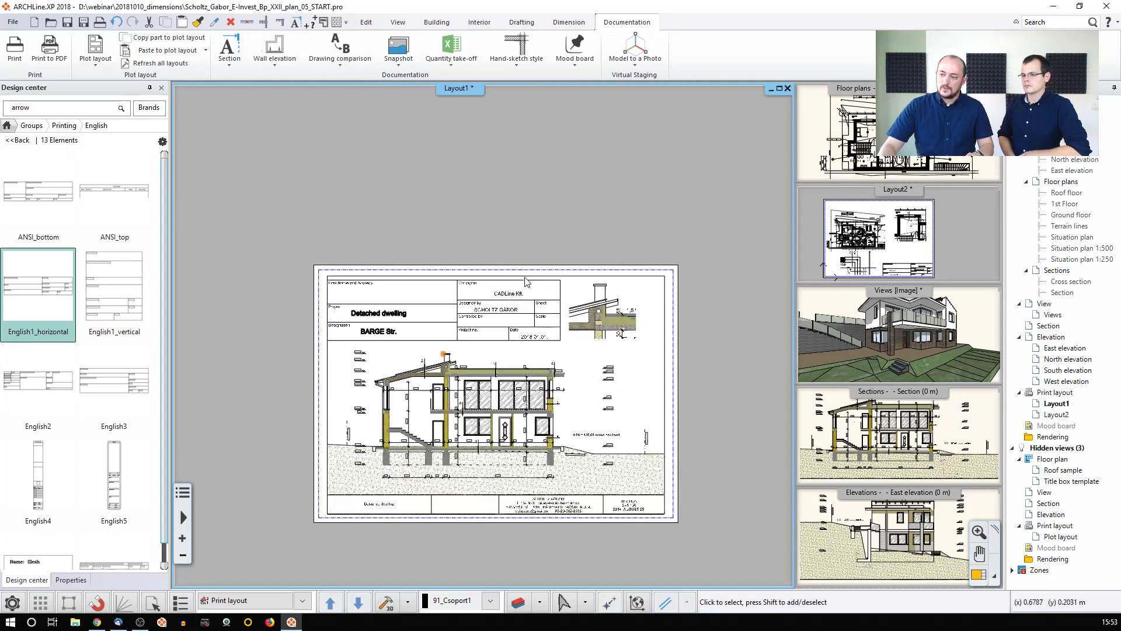
scroll(527, 277, up, 5)
scroll(502, 347, down, 3)
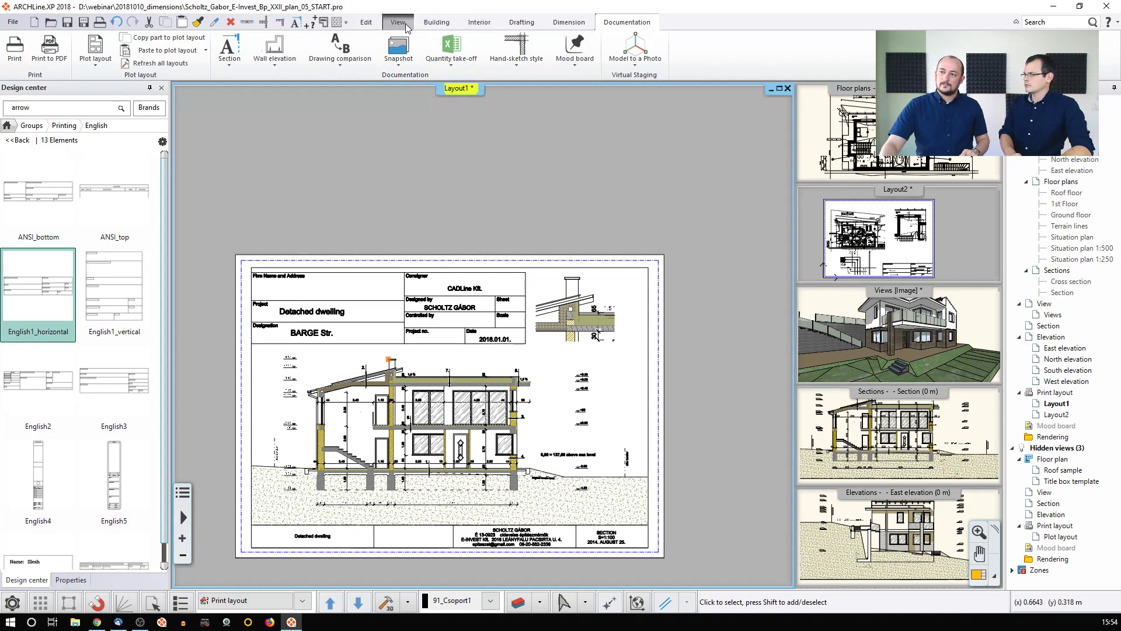
click(522, 22)
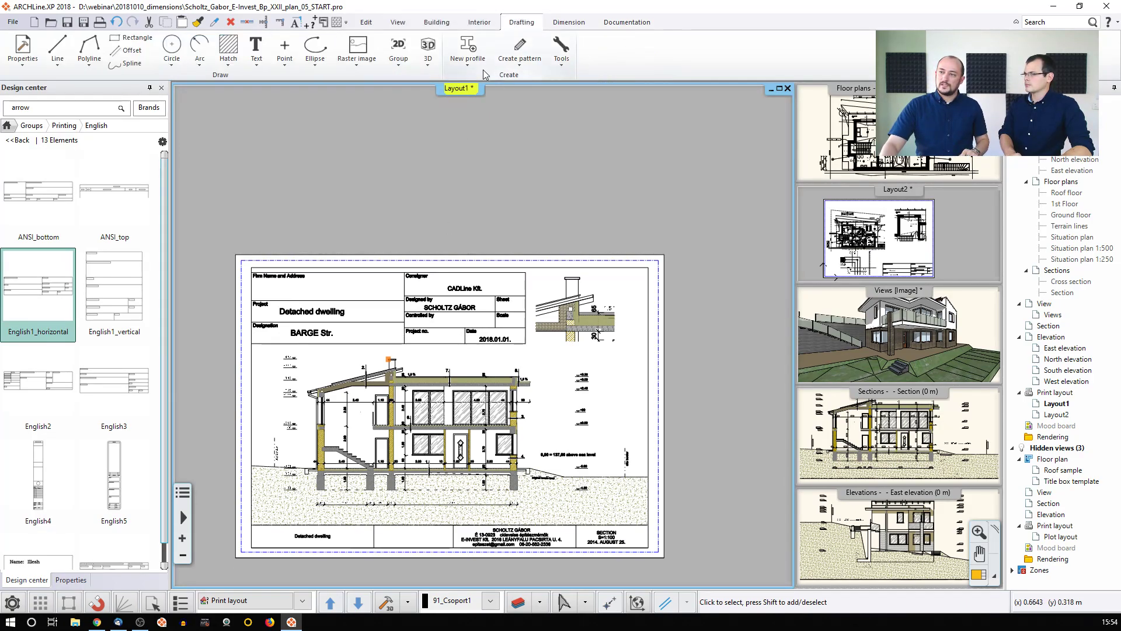
click(401, 64)
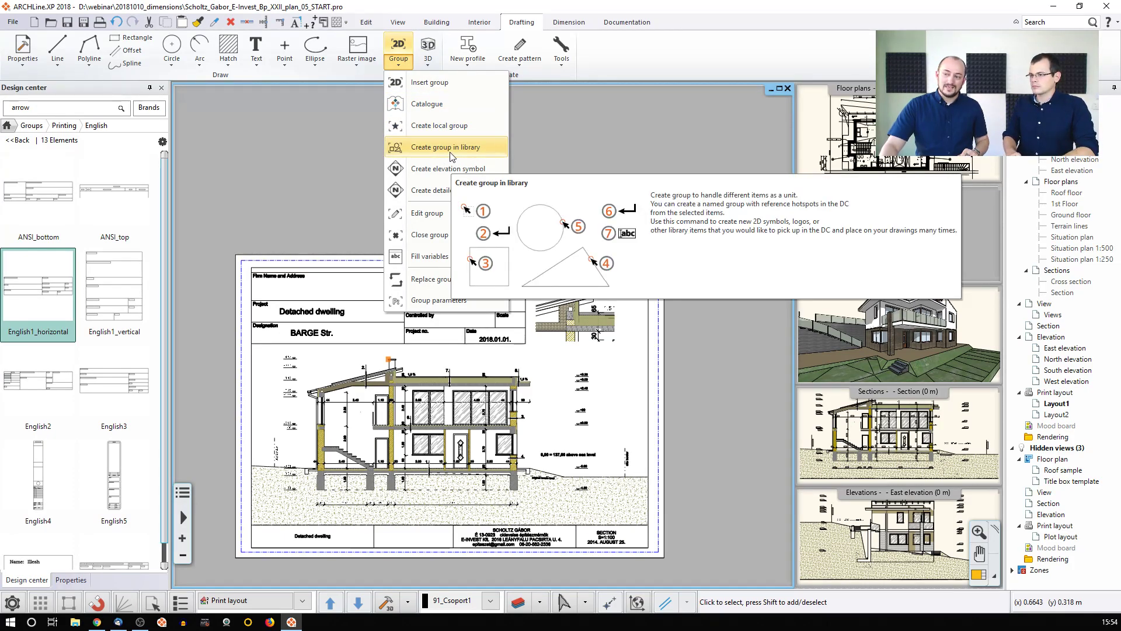
click(590, 146)
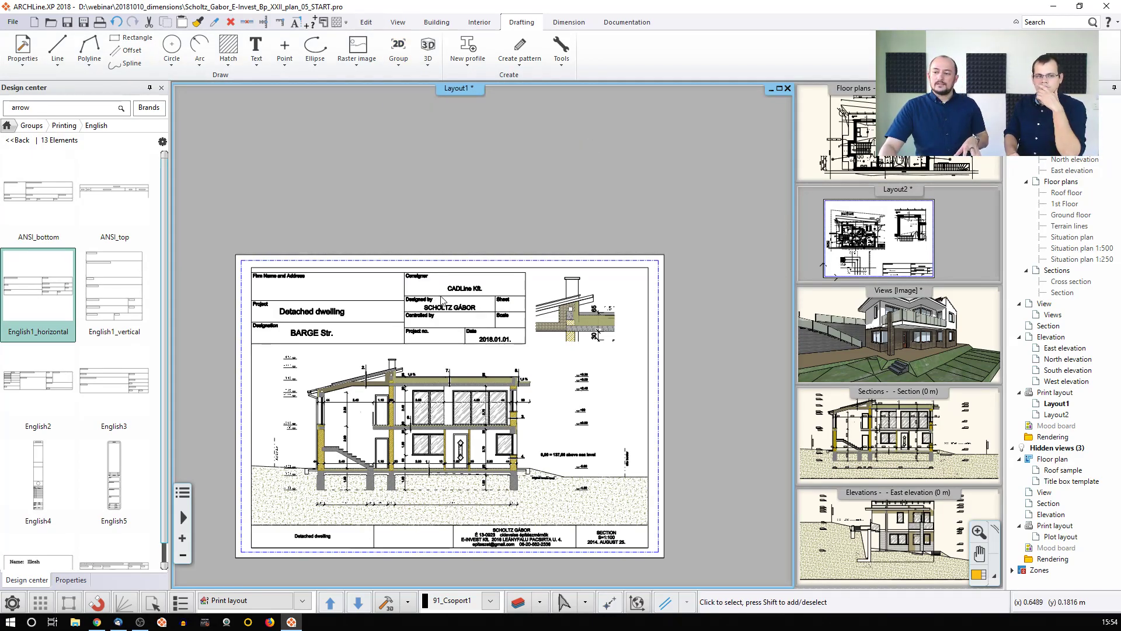
middle_drag(506, 518, 514, 410)
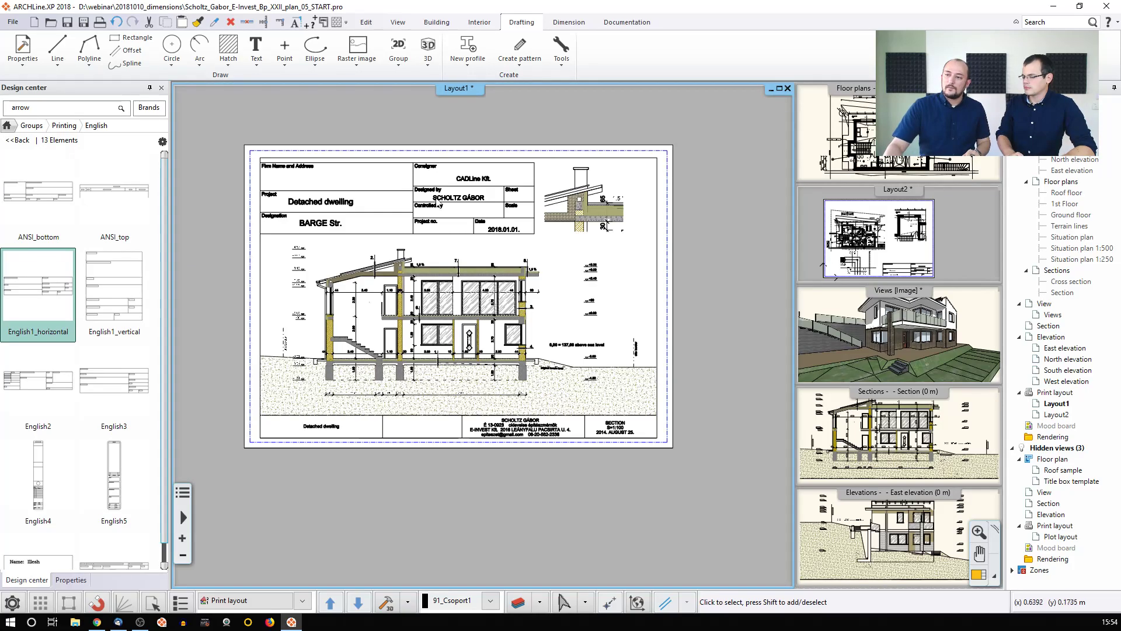
Clear the Date value in the title box of the second Layout1 sheet and check the updated box
click(627, 23)
click(95, 51)
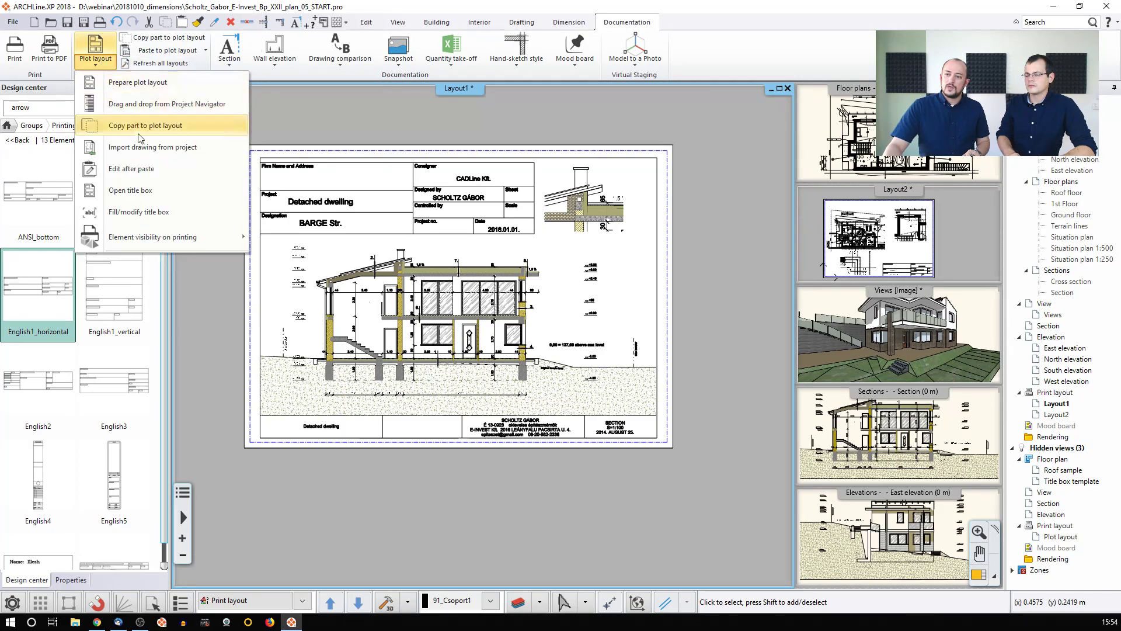
click(132, 214)
click(429, 202)
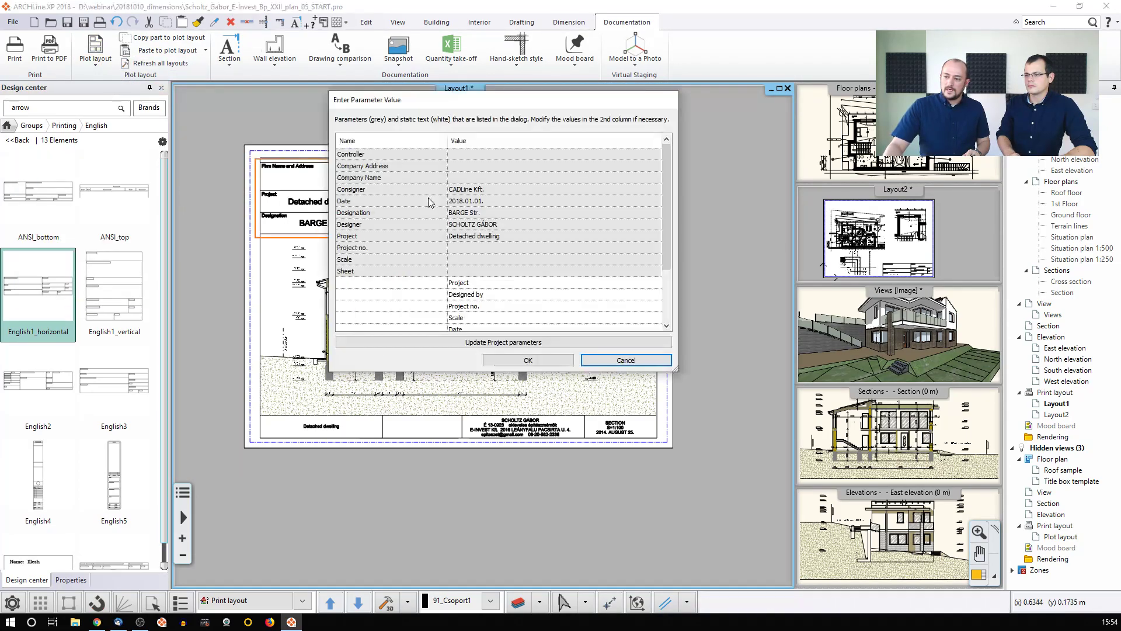
click(478, 283)
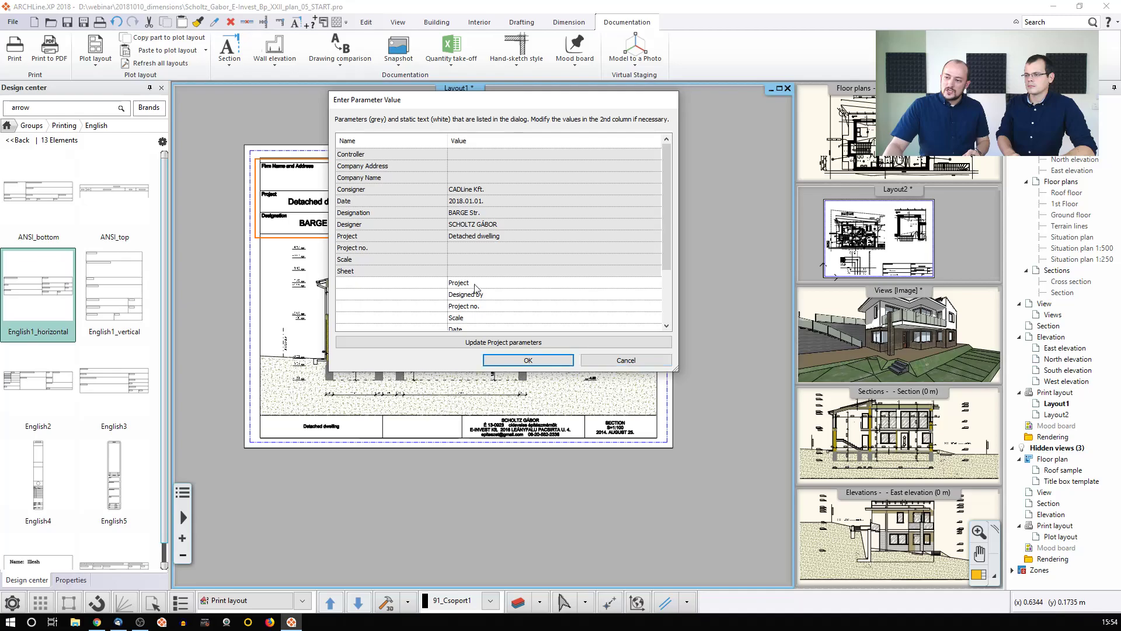
click(477, 283)
click(490, 295)
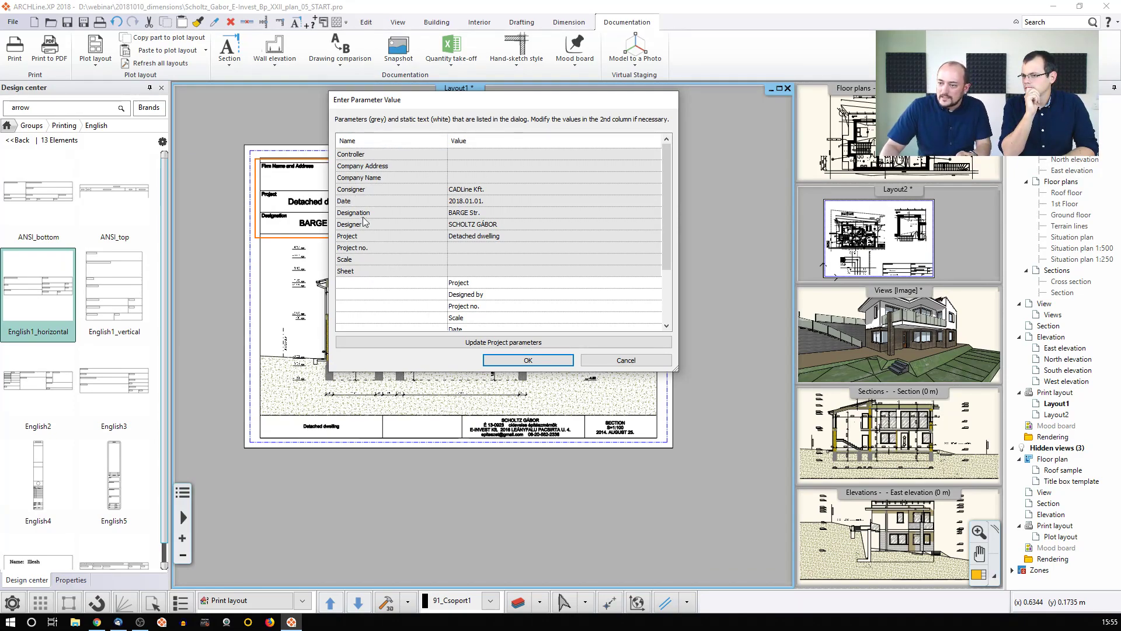
click(500, 201)
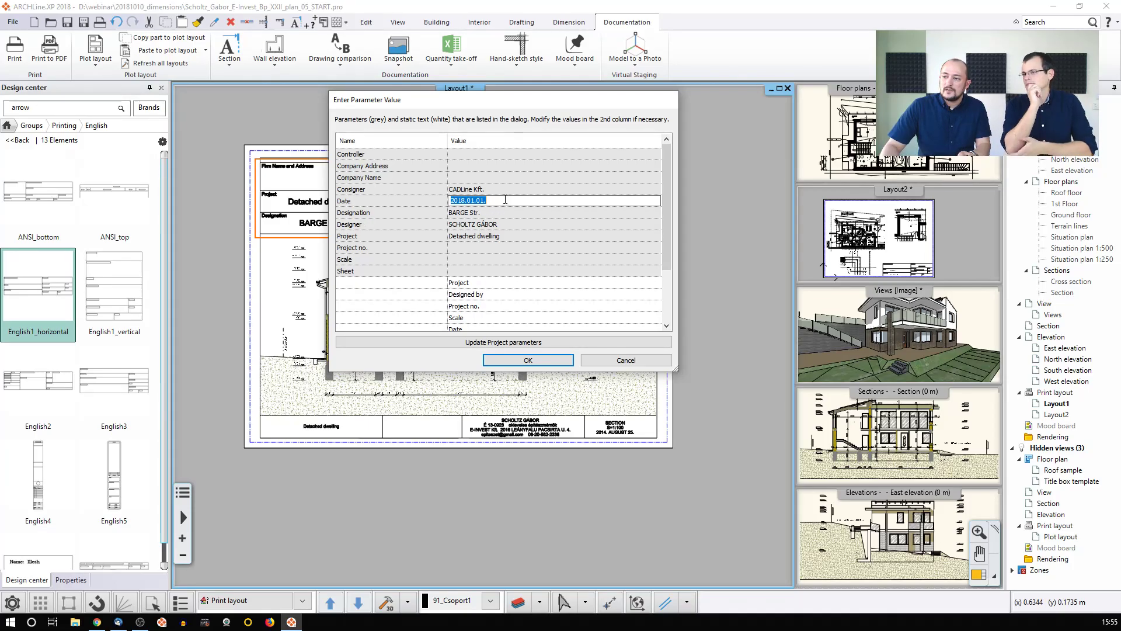
key(Delete)
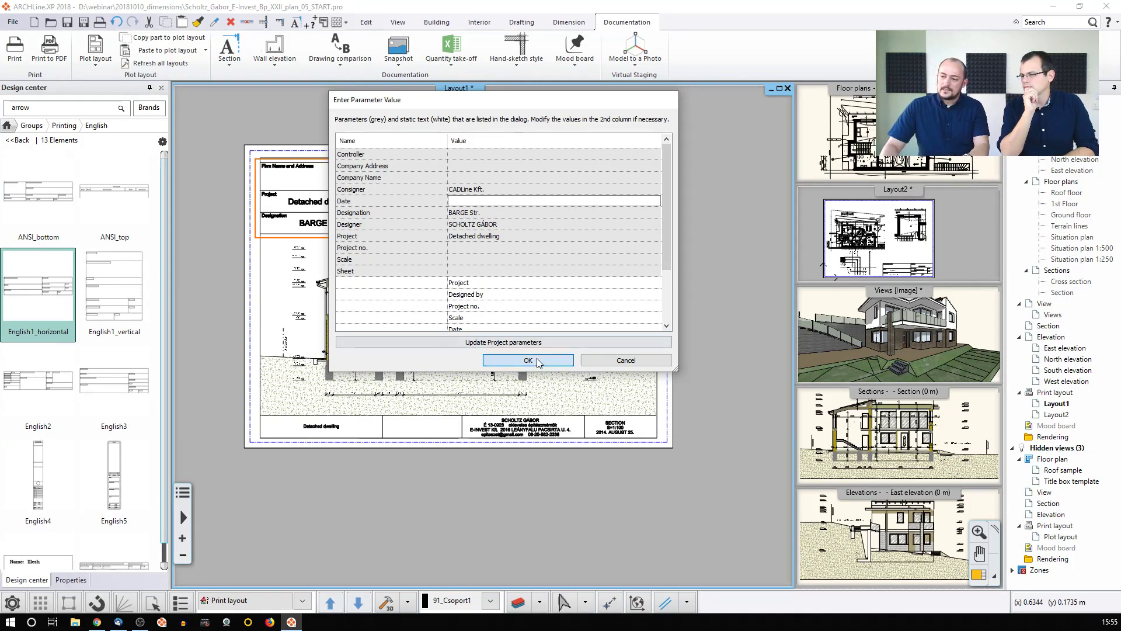
click(528, 360)
scroll(457, 238, up, 4)
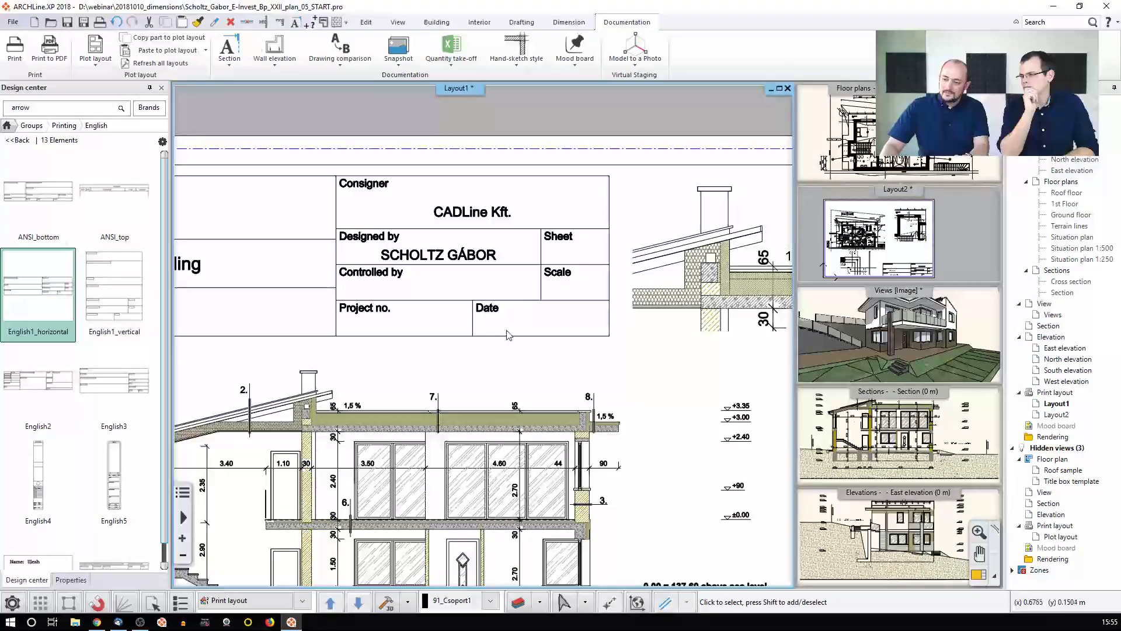
Inspect the parameter placeholders of the second Layout1 sheet's title box and delete the box from the sheet
click(506, 308)
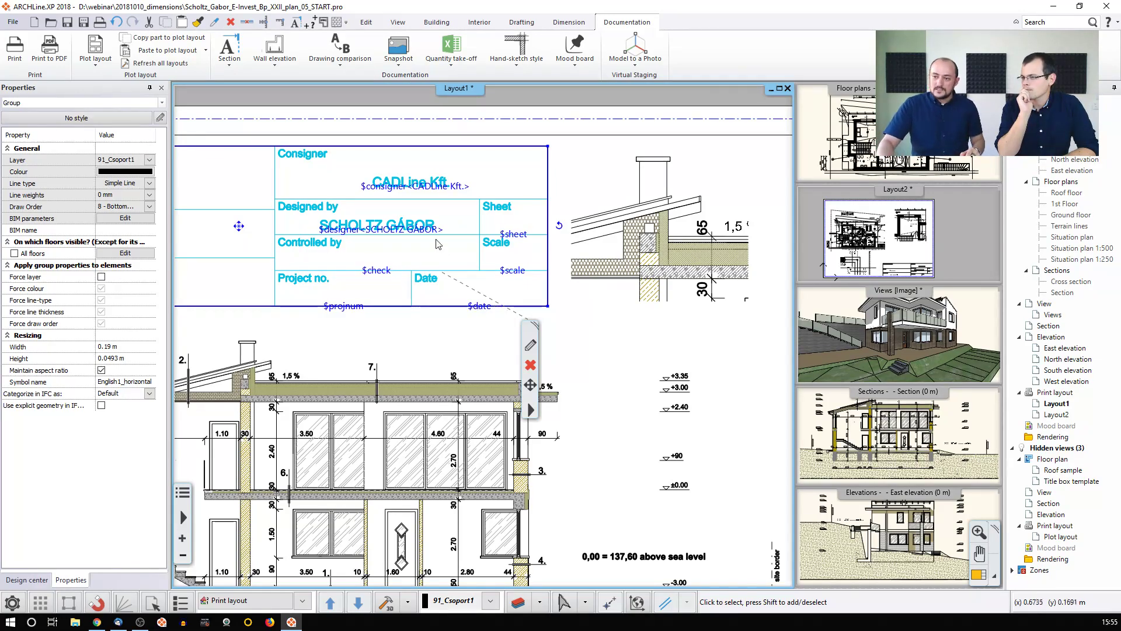
middle_drag(436, 237, 548, 244)
middle_drag(294, 219, 329, 219)
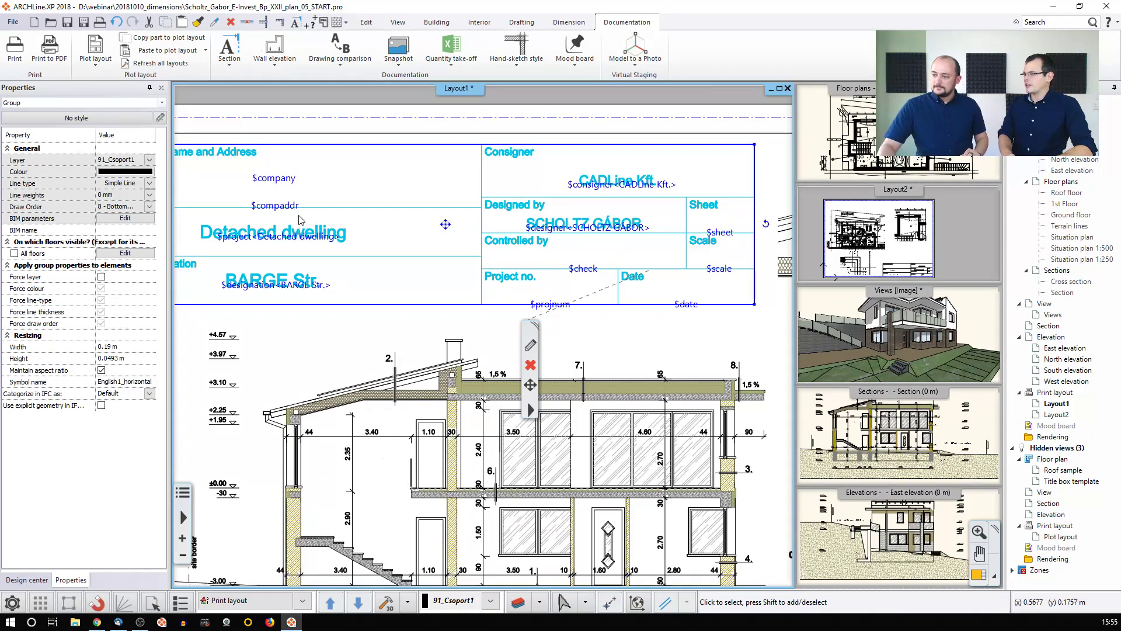
scroll(300, 218, down, 4)
key(Escape)
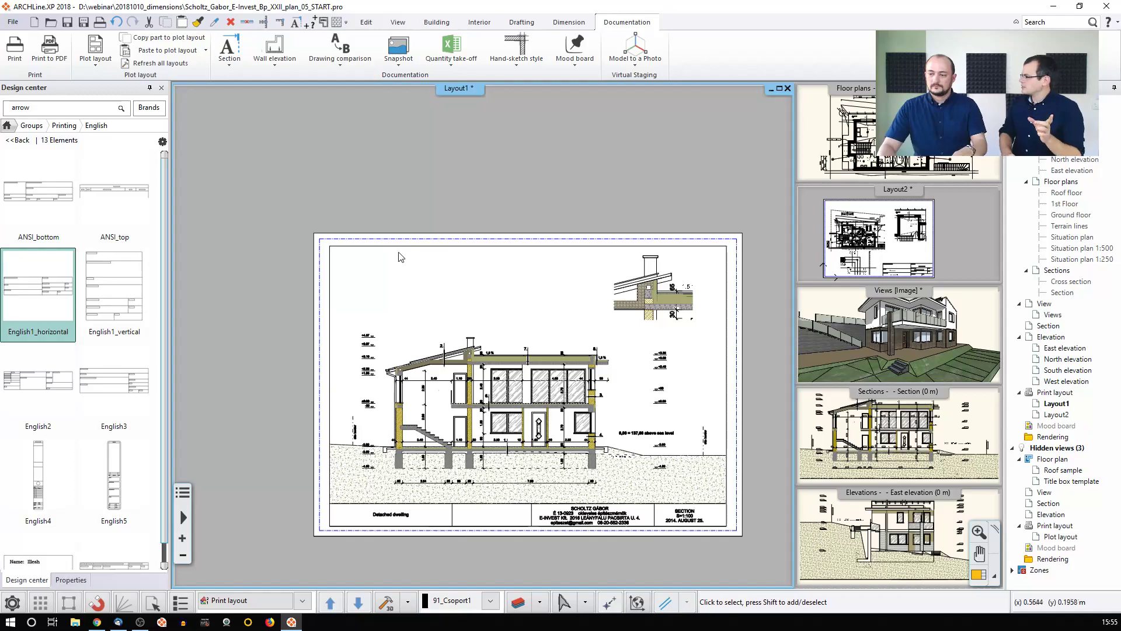
Delete the title box from the first Layout1 sheet
scroll(386, 257, down, 4)
click(330, 295)
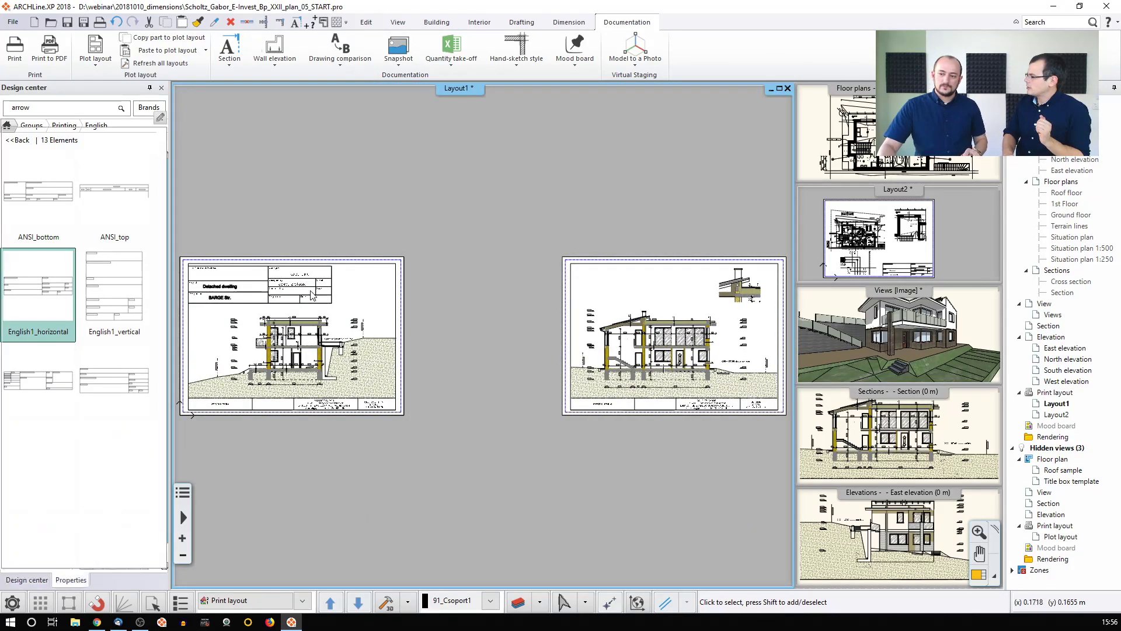
key(Escape)
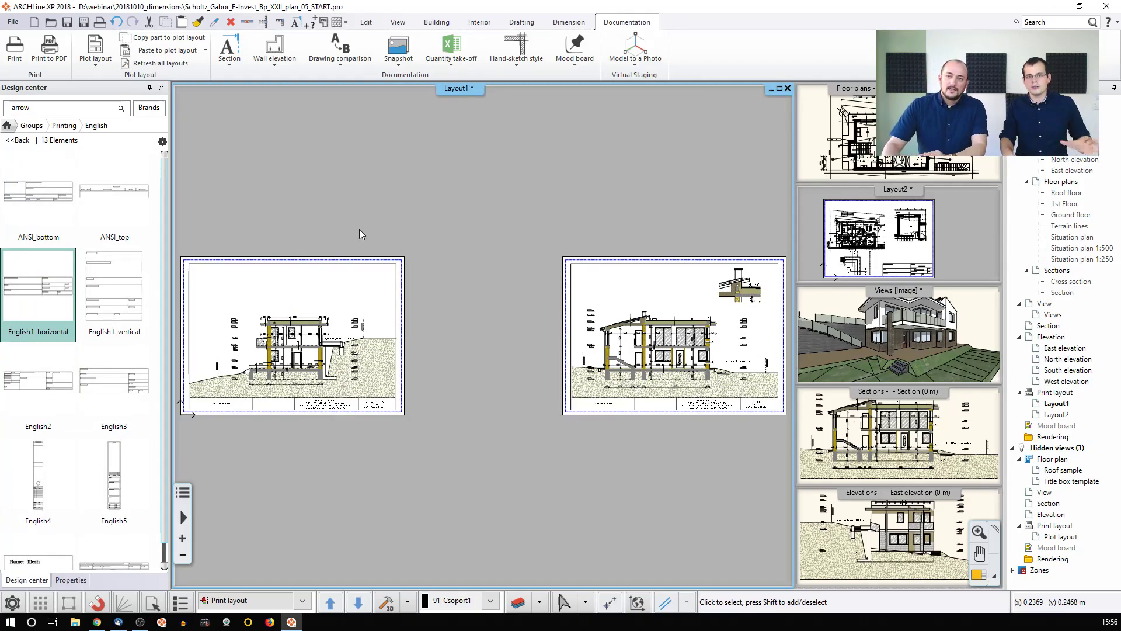
Return the Design center to its home page and make the Views [Image] 3D view active
click(7, 124)
click(914, 323)
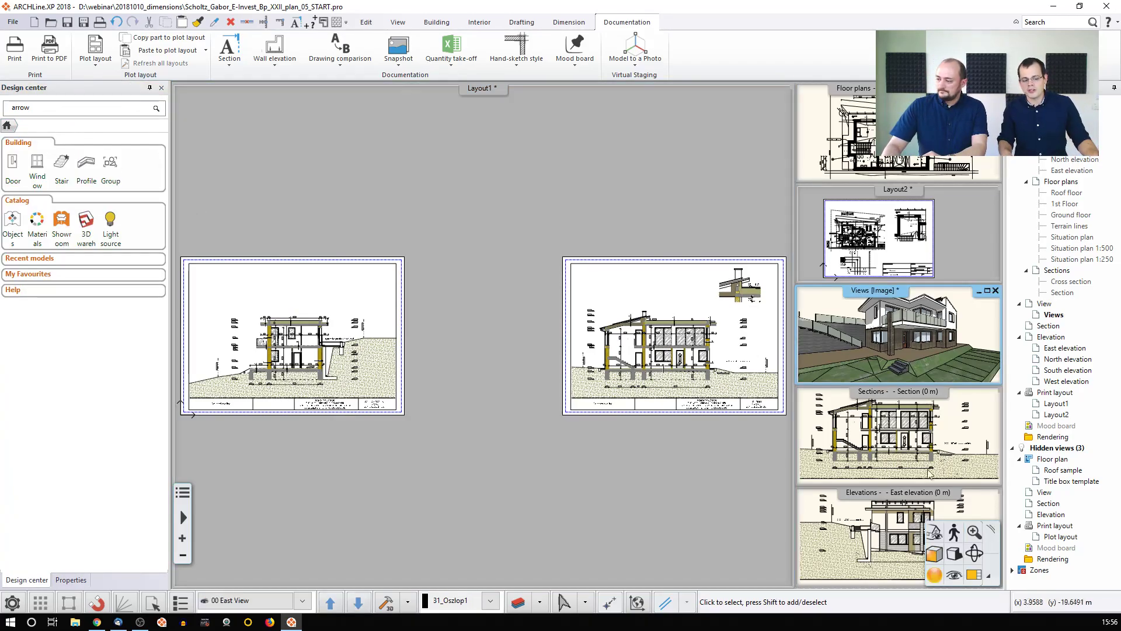